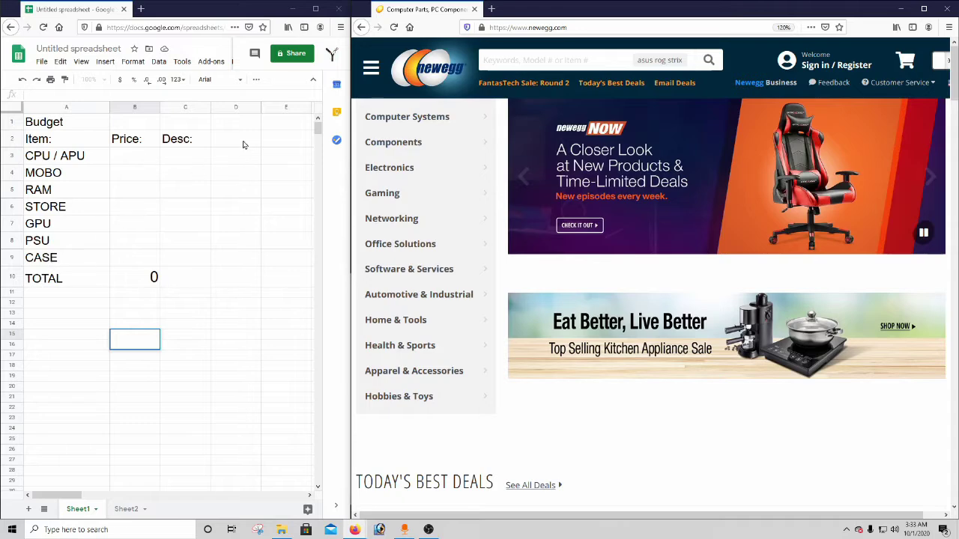
{"action": "mouse_move", "coordinate": [396, 124]}
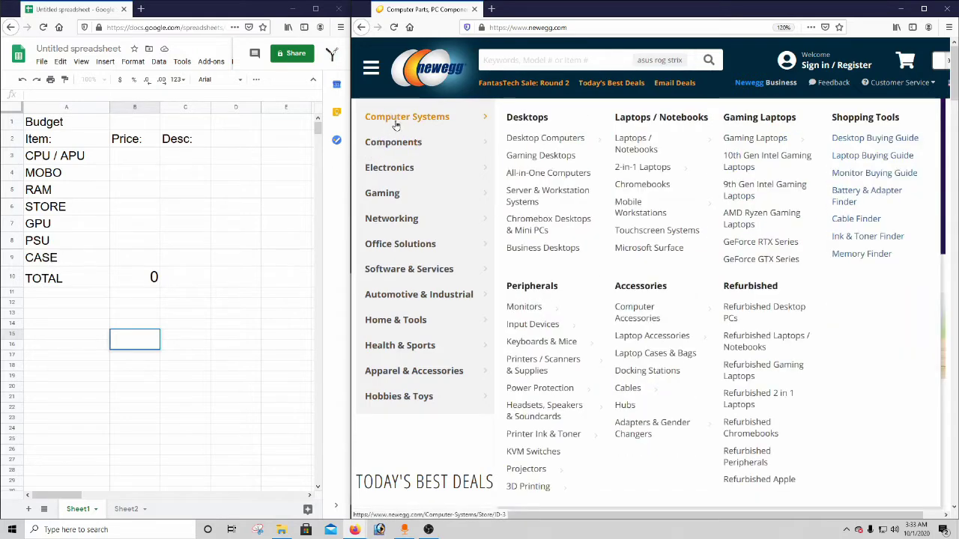
{"action": "mouse_move", "coordinate": [393, 142]}
{"action": "mouse_move", "coordinate": [547, 139]}
{"action": "left_click", "coordinate": [645, 128]}
{"action": "scroll", "coordinate": [450, 225], "scroll_direction": "down", "scroll_amount": 1}
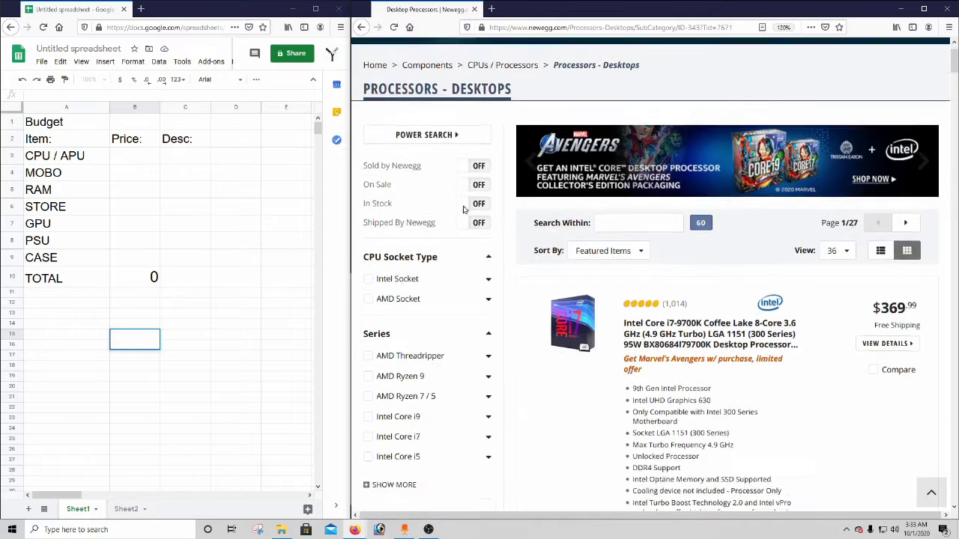
{"action": "left_click", "coordinate": [466, 161]}
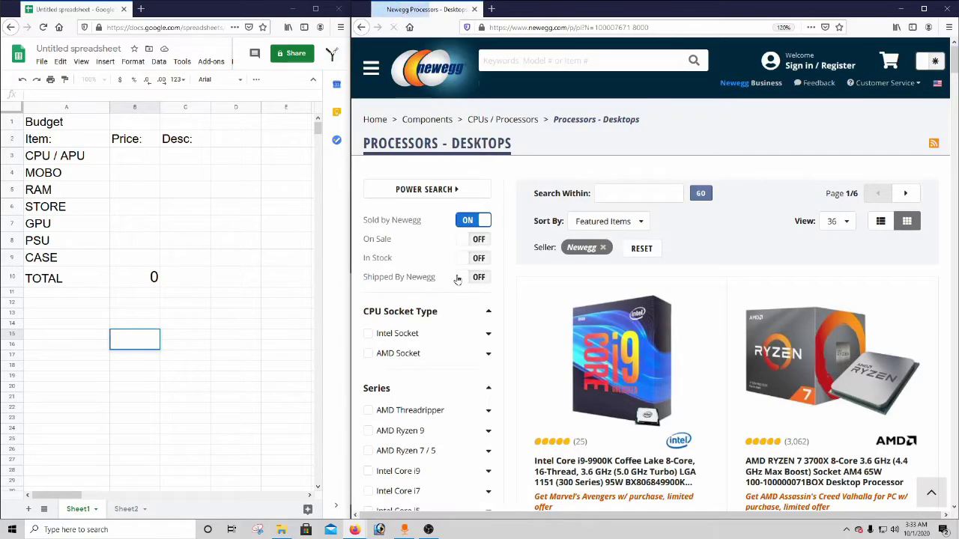
{"action": "left_click", "coordinate": [463, 279]}
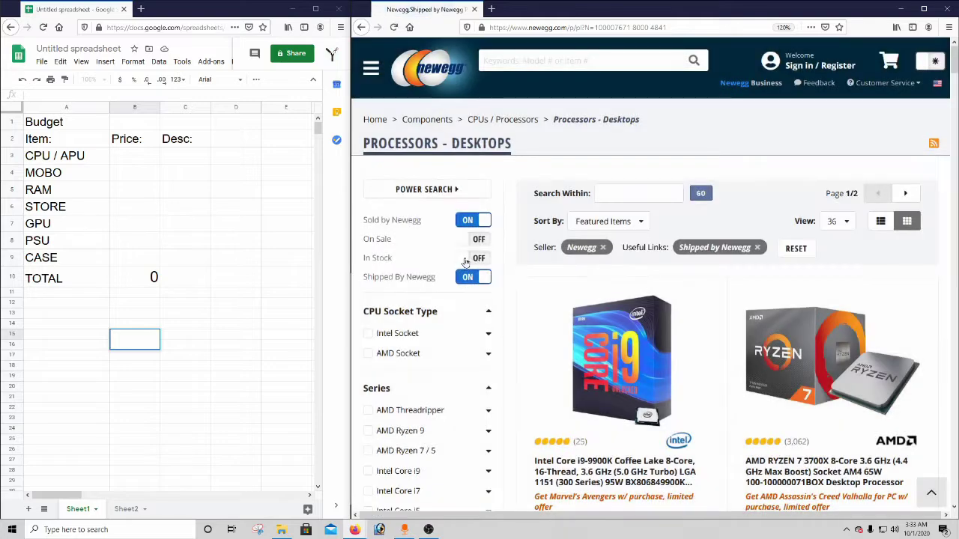
- Filter the processors to in-stock, new AMD models with an AMD socket and apply the filters
{"action": "left_click", "coordinate": [472, 259]}
{"action": "left_click", "coordinate": [368, 353]}
{"action": "scroll", "coordinate": [459, 332], "scroll_direction": "down", "scroll_amount": 4}
{"action": "scroll", "coordinate": [460, 332], "scroll_direction": "down", "scroll_amount": 3}
{"action": "left_click", "coordinate": [370, 322]}
{"action": "scroll", "coordinate": [382, 330], "scroll_direction": "down", "scroll_amount": 10}
{"action": "scroll", "coordinate": [382, 330], "scroll_direction": "down", "scroll_amount": 1}
{"action": "left_click", "coordinate": [370, 323]}
{"action": "scroll", "coordinate": [423, 339], "scroll_direction": "down", "scroll_amount": 5}
{"action": "scroll", "coordinate": [431, 342], "scroll_direction": "down", "scroll_amount": 3}
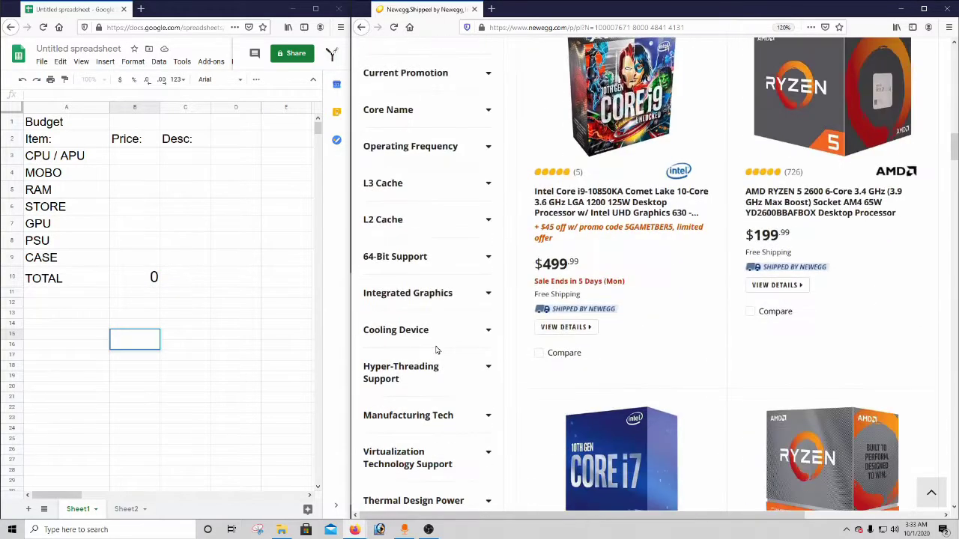
{"action": "scroll", "coordinate": [435, 346], "scroll_direction": "up", "scroll_amount": 6}
{"action": "left_click", "coordinate": [466, 259]}
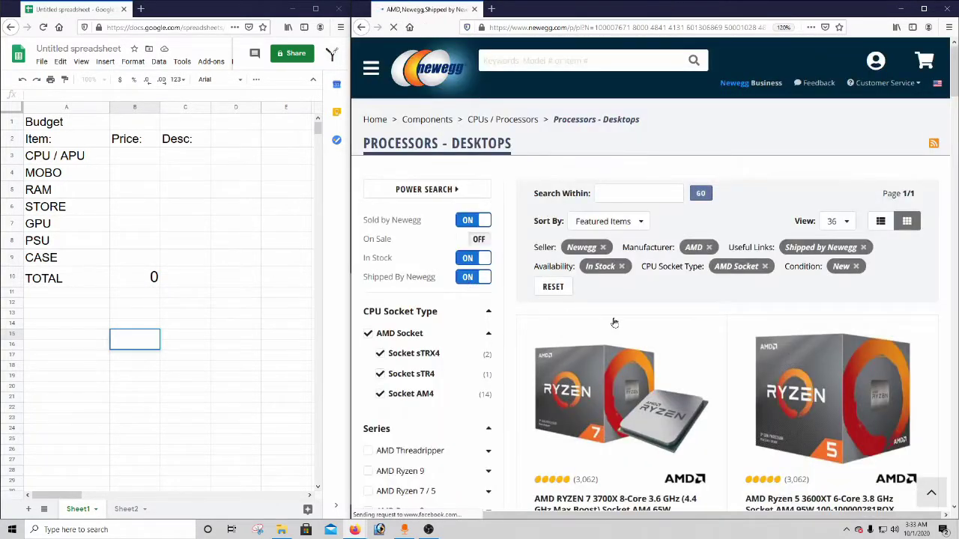
- Sort the filtered processors by lowest price
{"action": "left_click", "coordinate": [637, 221]}
{"action": "left_click", "coordinate": [605, 251]}
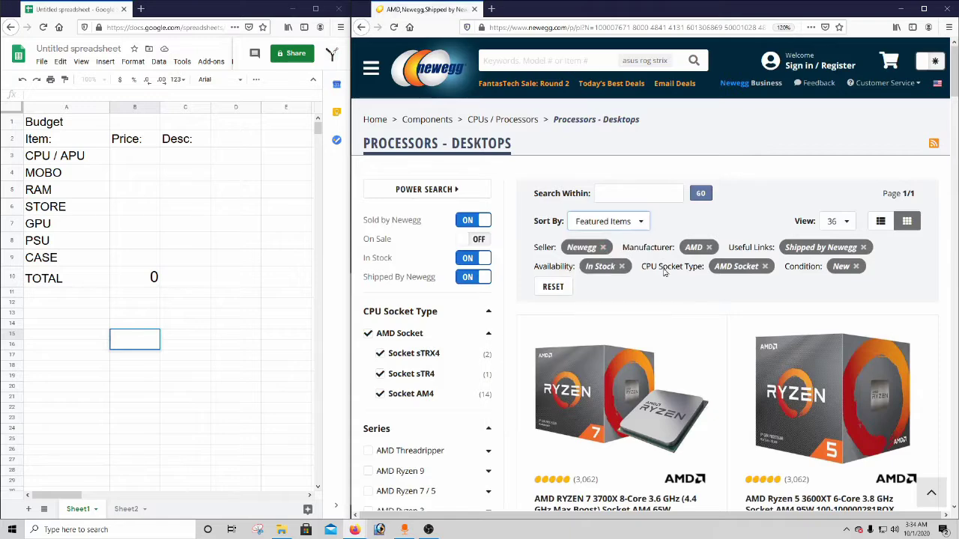
{"action": "scroll", "coordinate": [771, 271], "scroll_direction": "down", "scroll_amount": 3}
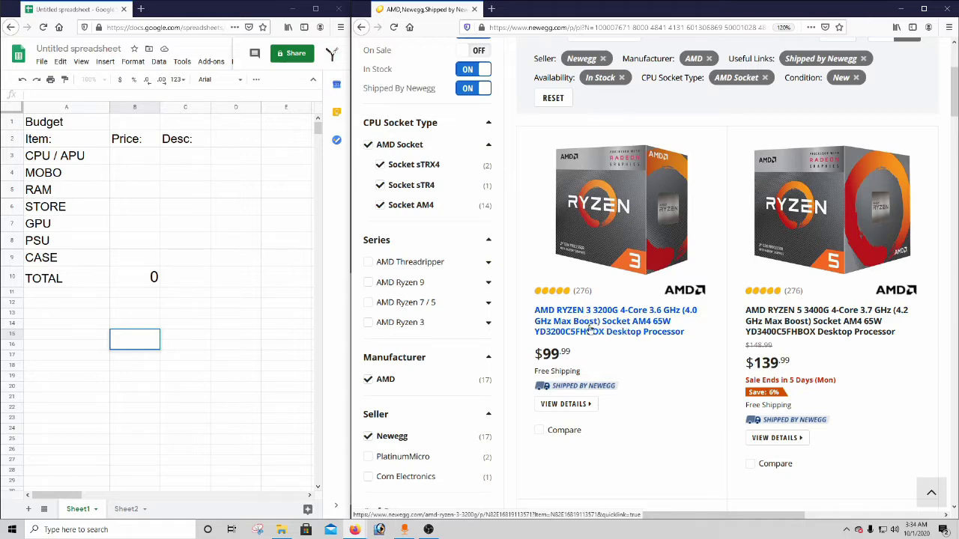
- Enter a price of 100 and the description "AMD Ryzen 3 3200G" in the CPU / APU row of the budget
{"action": "left_click", "coordinate": [143, 161]}
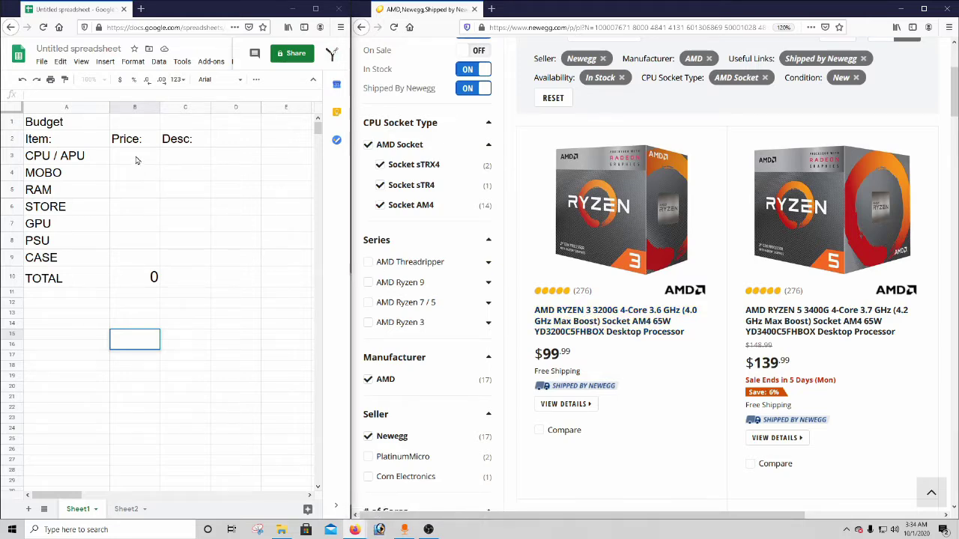
{"action": "type", "text": "100"}
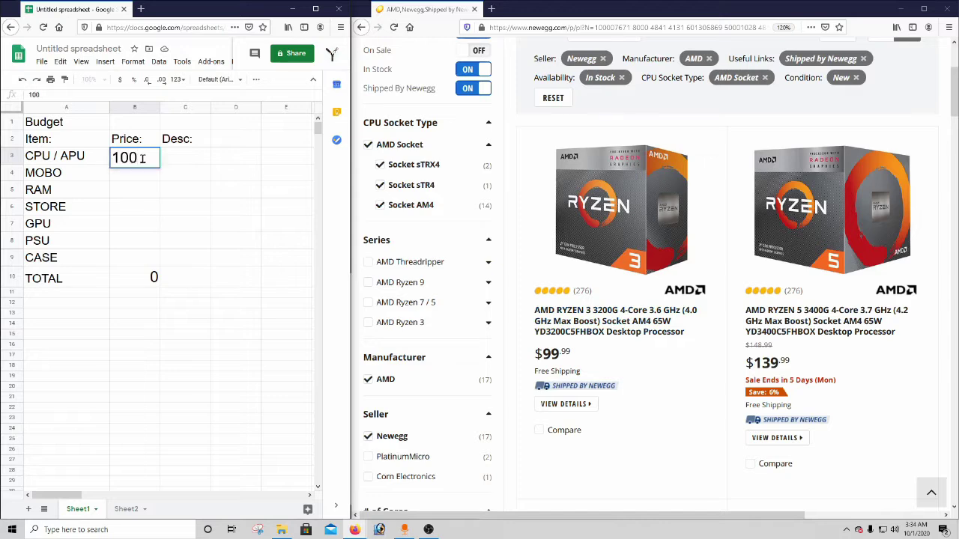
{"action": "key", "text": "Tab"}
{"action": "type", "text": "AMD Ryzen 3 3200G"}
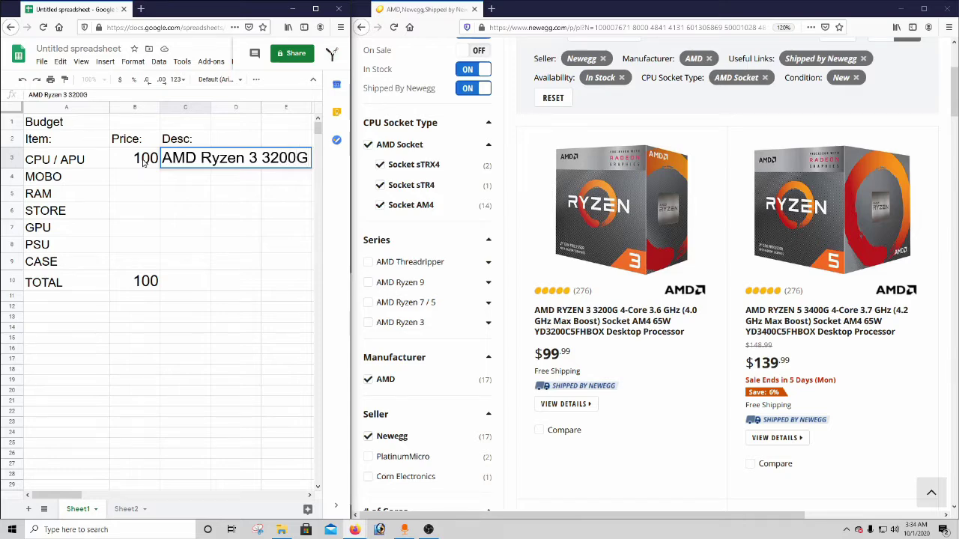
- Open the AMD Ryzen 3 3200G product page and examine its detailed specifications for the CPU socket type
{"action": "left_click", "coordinate": [599, 321]}
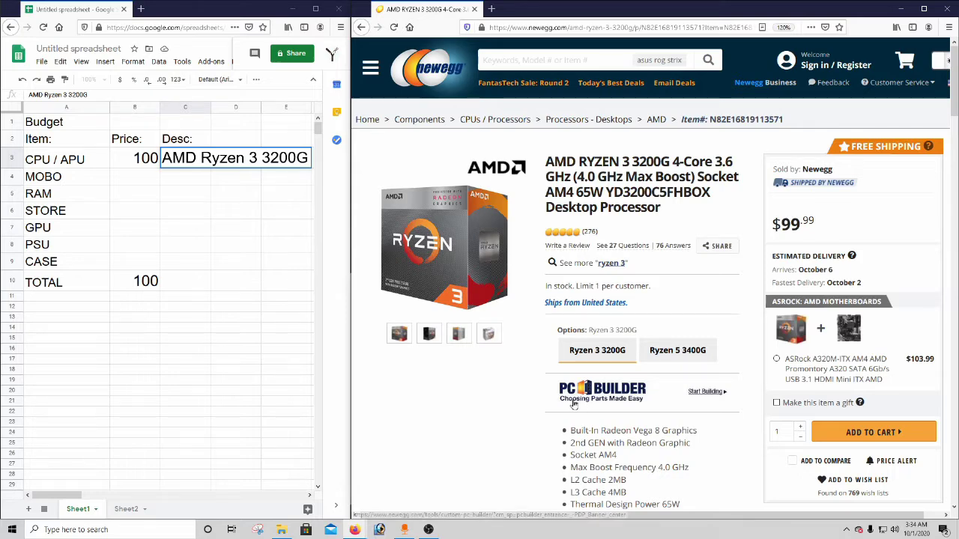
{"action": "scroll", "coordinate": [575, 425], "scroll_direction": "down", "scroll_amount": 3}
{"action": "left_click_drag", "start_coordinate": [573, 330], "coordinate": [612, 330]}
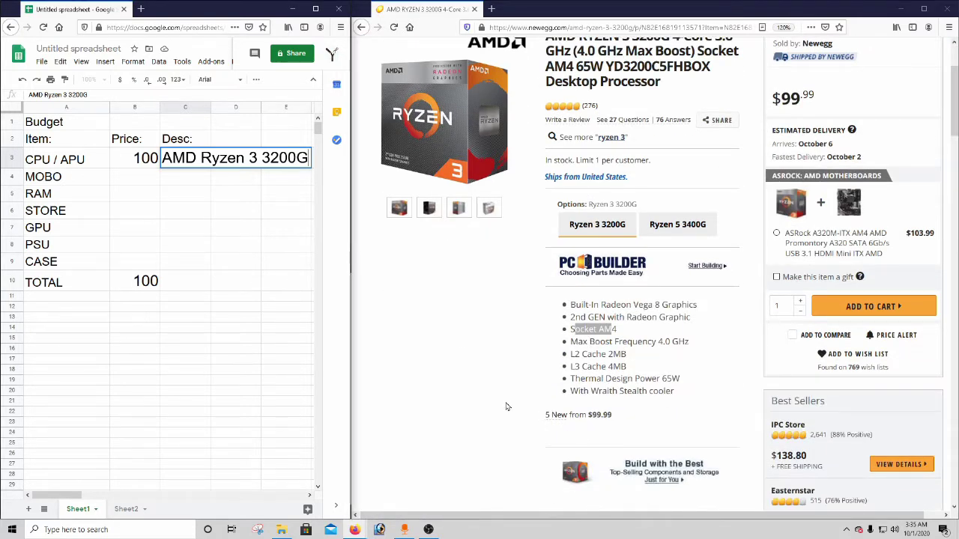
{"action": "scroll", "coordinate": [517, 403], "scroll_direction": "up", "scroll_amount": 3}
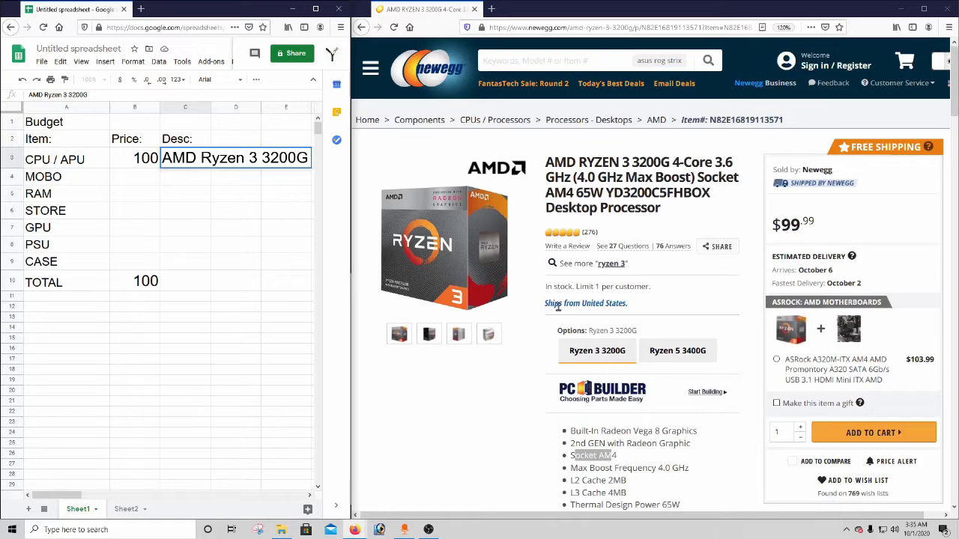
{"action": "scroll", "coordinate": [494, 359], "scroll_direction": "down", "scroll_amount": 15}
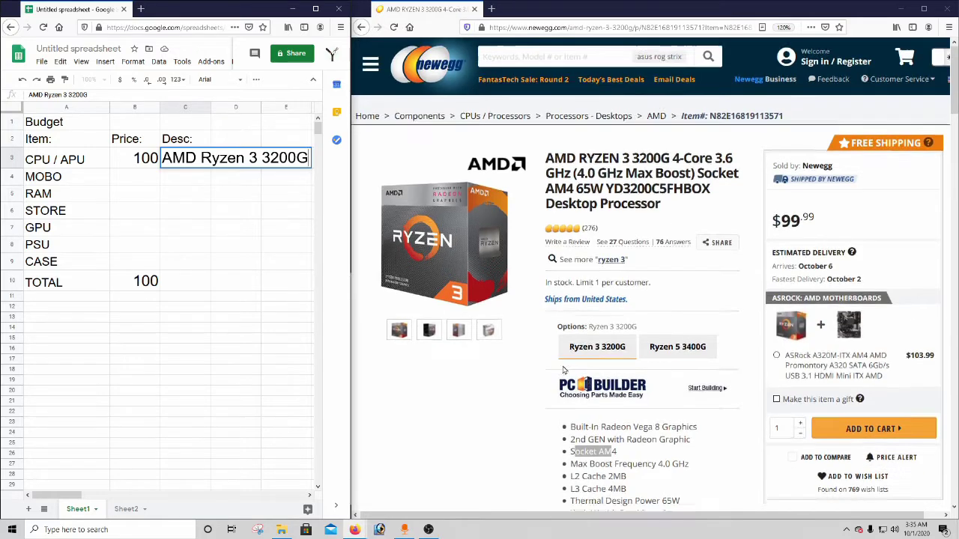
{"action": "scroll", "coordinate": [494, 359], "scroll_direction": "down", "scroll_amount": 2}
{"action": "left_click", "coordinate": [451, 234]}
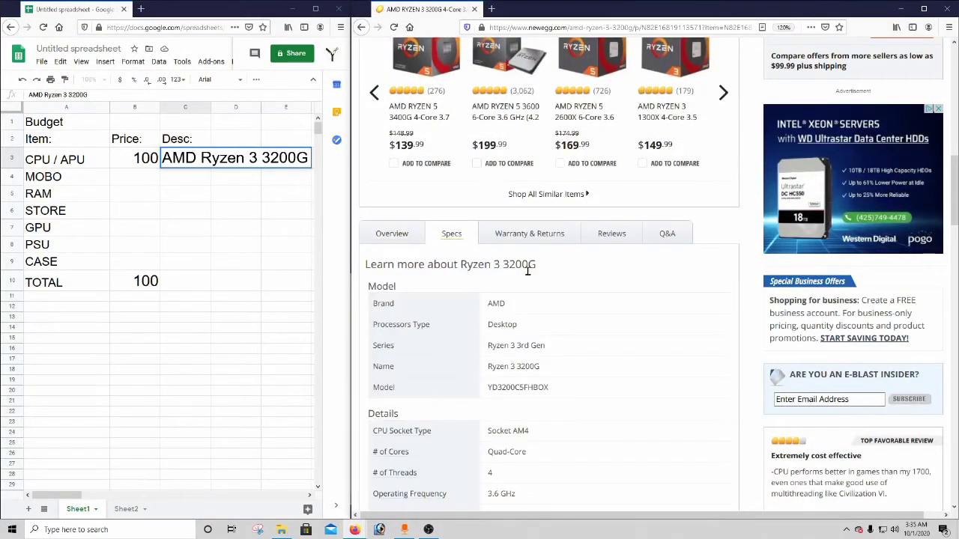
{"action": "scroll", "coordinate": [511, 336], "scroll_direction": "down", "scroll_amount": 3}
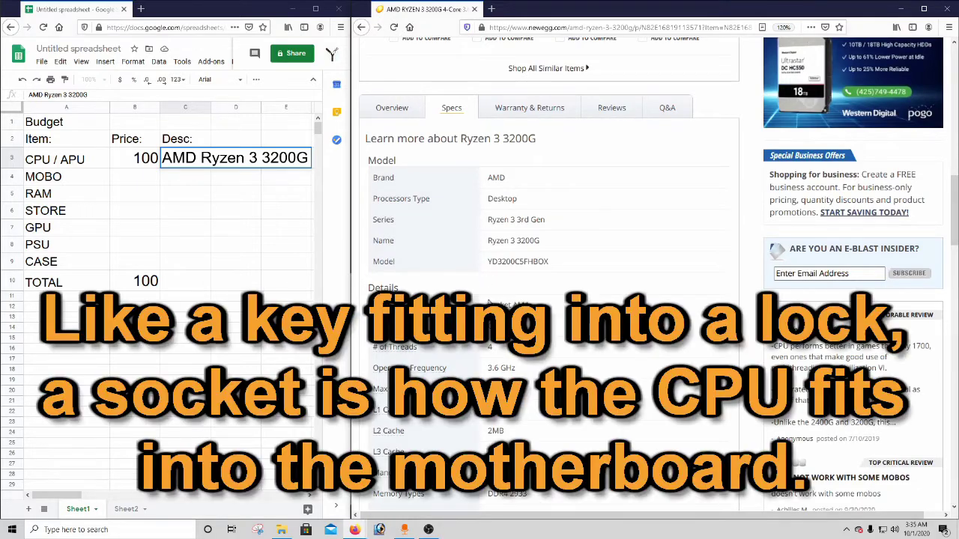
{"action": "left_click_drag", "start_coordinate": [487, 305], "coordinate": [529, 305]}
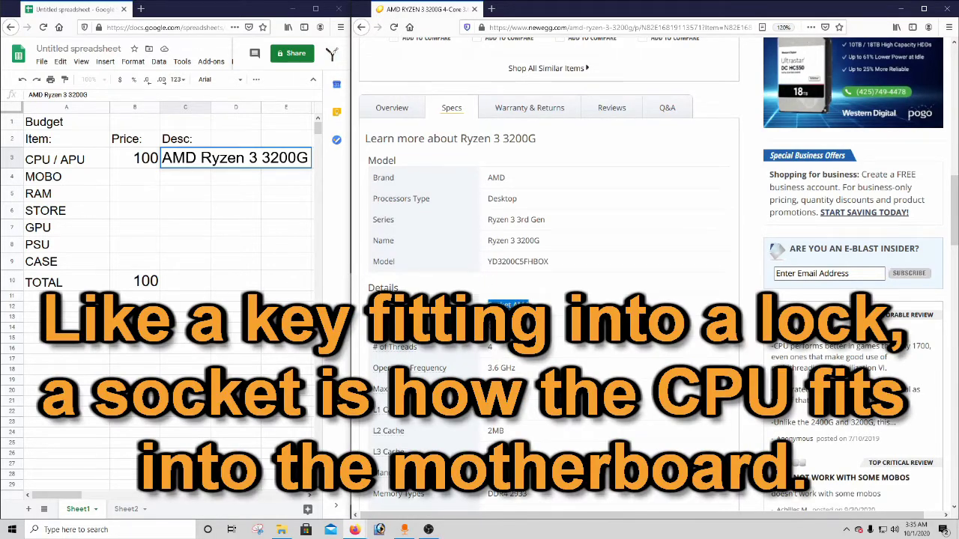
- Add the socket and thermal design power "AM4 65W" to the CPU / APU description in the budget
{"action": "double_click", "coordinate": [310, 158]}
{"action": "key", "text": "alt+Return"}
{"action": "type", "text": "AM4"}
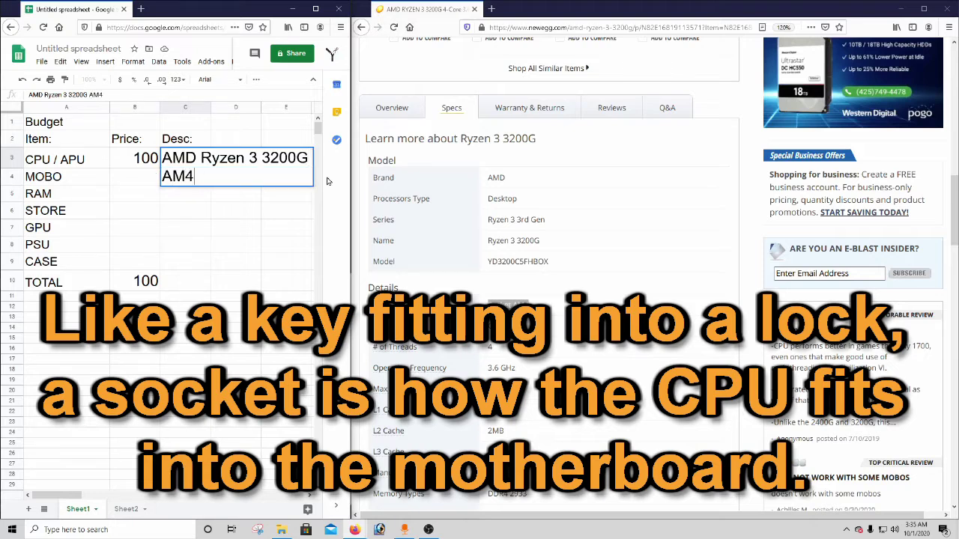
{"action": "scroll", "coordinate": [547, 300], "scroll_direction": "down", "scroll_amount": 5}
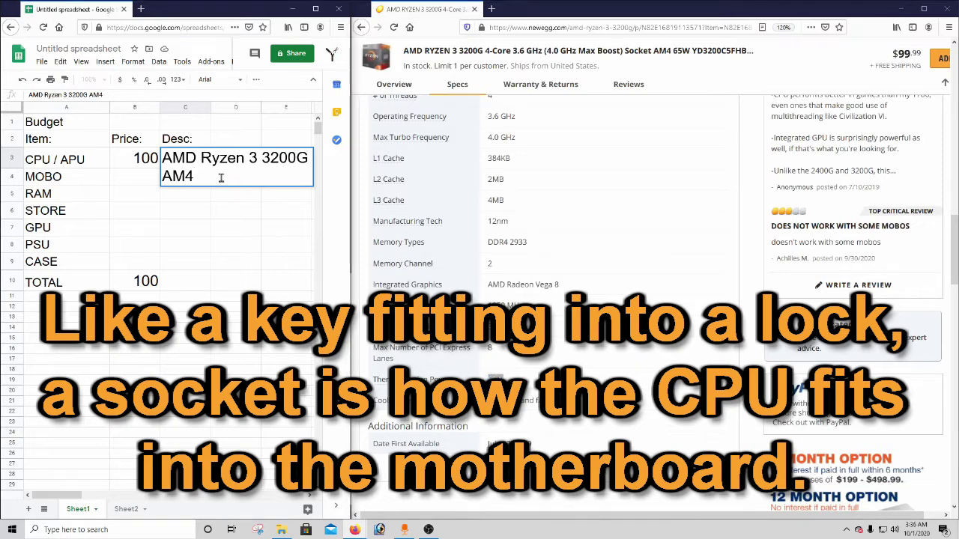
{"action": "type", "text": "65W"}
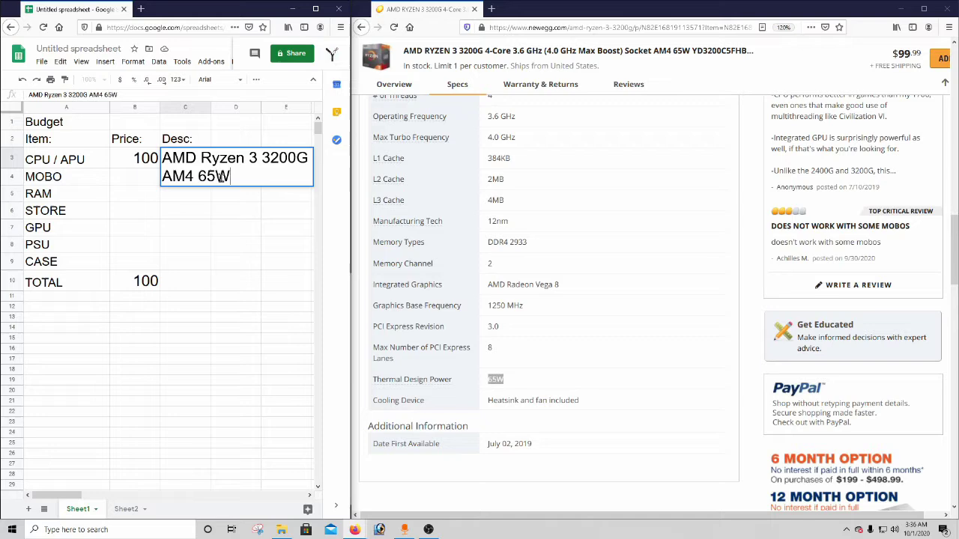
{"action": "key", "text": "Return"}
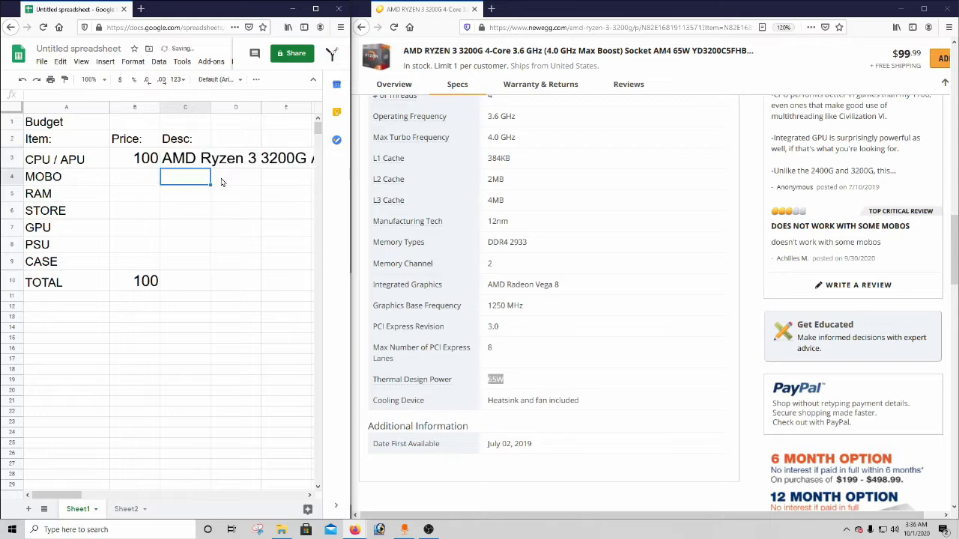
- Return to the Newegg home page and open the AMD Motherboards category under Components
{"action": "scroll", "coordinate": [488, 279], "scroll_direction": "up", "scroll_amount": 15}
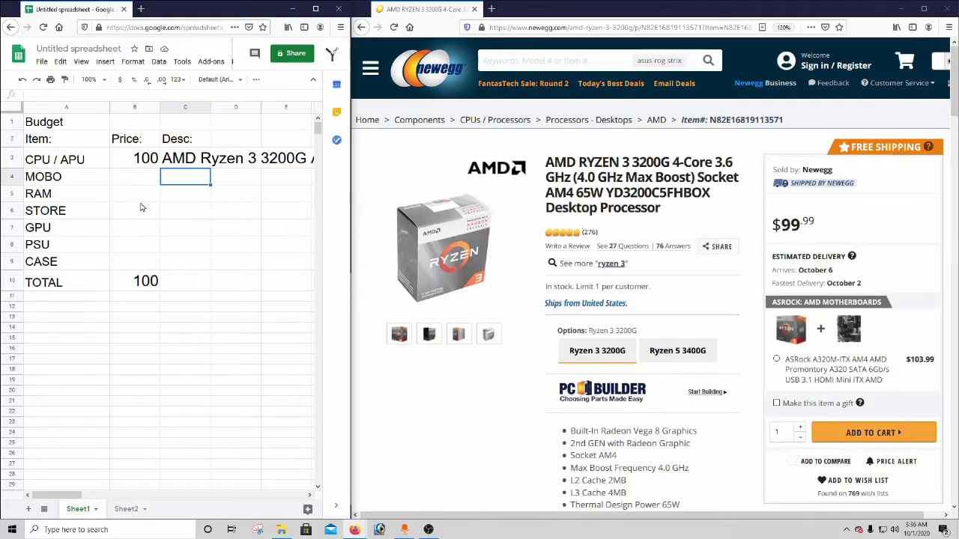
{"action": "left_click", "coordinate": [367, 123]}
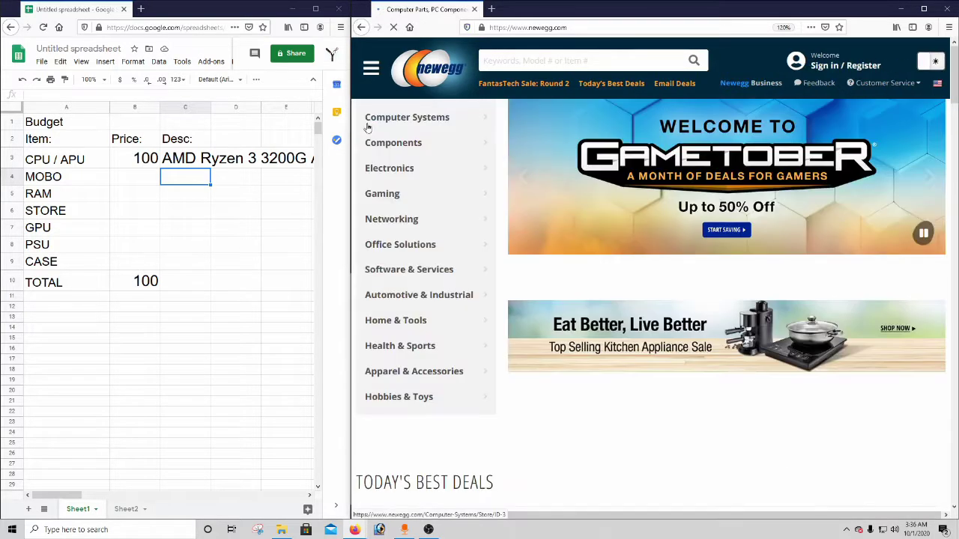
{"action": "left_click", "coordinate": [386, 146]}
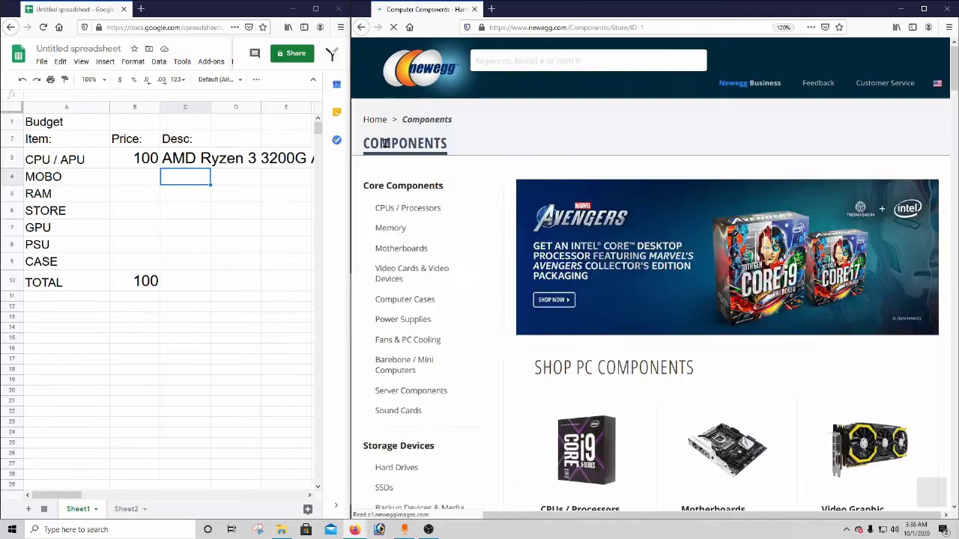
{"action": "mouse_move", "coordinate": [381, 248]}
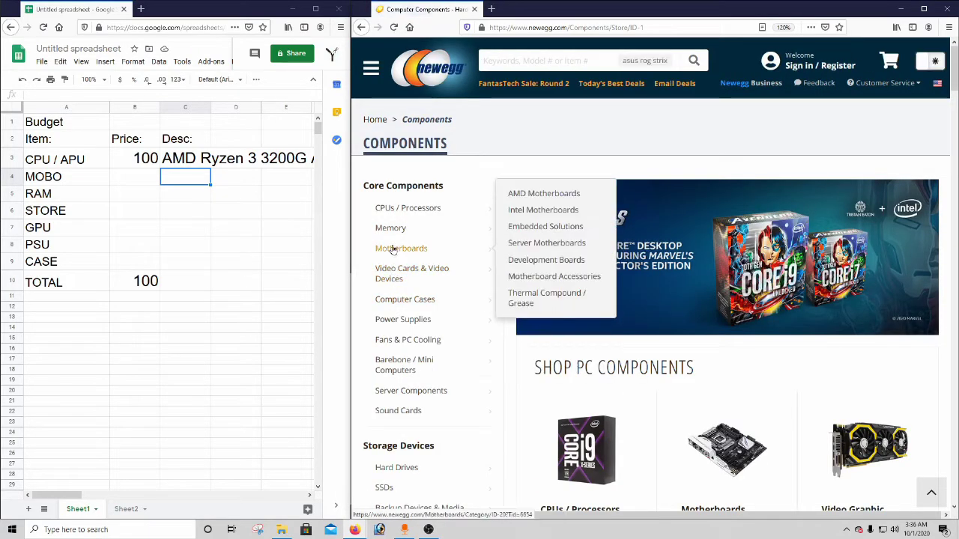
{"action": "left_click", "coordinate": [538, 194]}
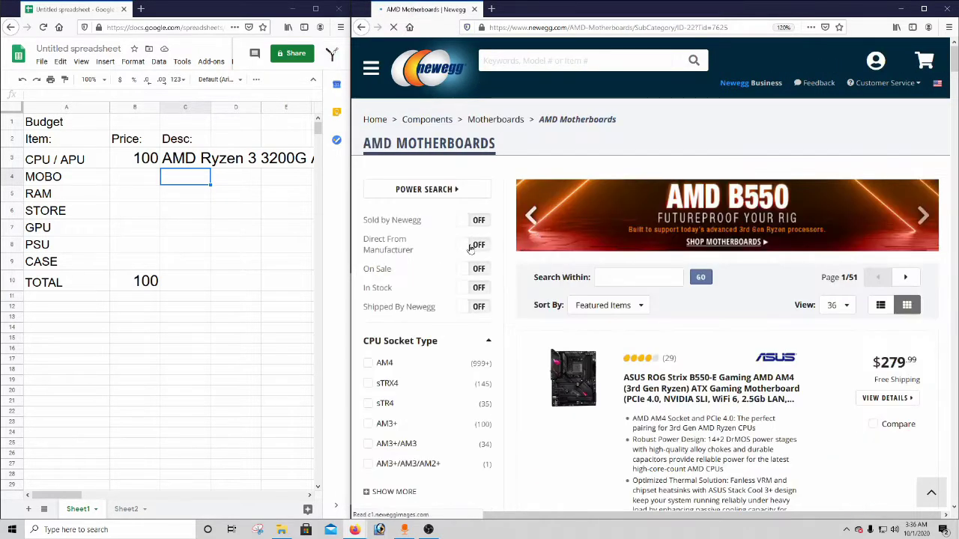
- Limit the AMD motherboards listing to items sold and shipped by Newegg
{"action": "scroll", "coordinate": [466, 196], "scroll_direction": "down", "scroll_amount": 1}
{"action": "left_click", "coordinate": [465, 159]}
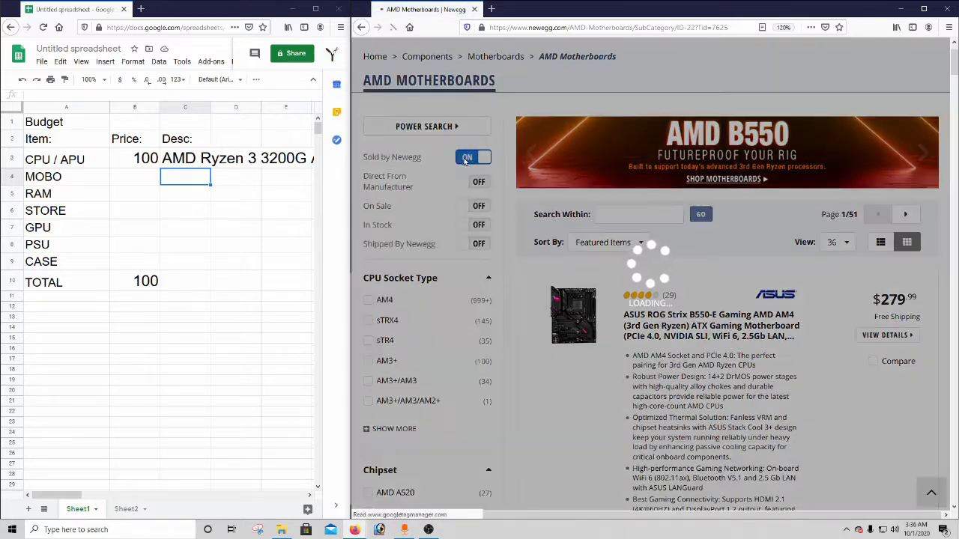
{"action": "left_click", "coordinate": [465, 280]}
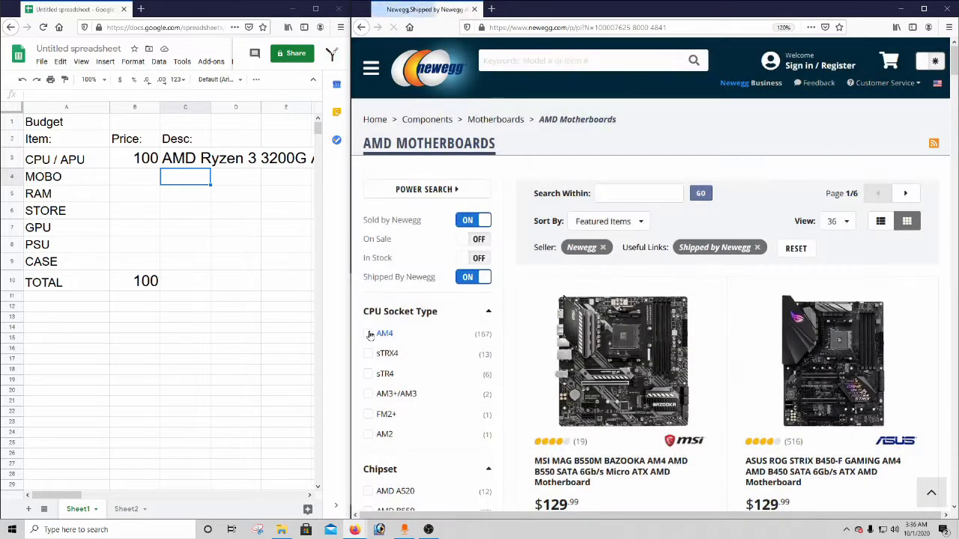
- Select the AM4 socket and the Micro ATX, Extended ATX and ATX form factors as motherboard filters
{"action": "left_click", "coordinate": [384, 335]}
{"action": "scroll", "coordinate": [384, 335], "scroll_direction": "down", "scroll_amount": 6}
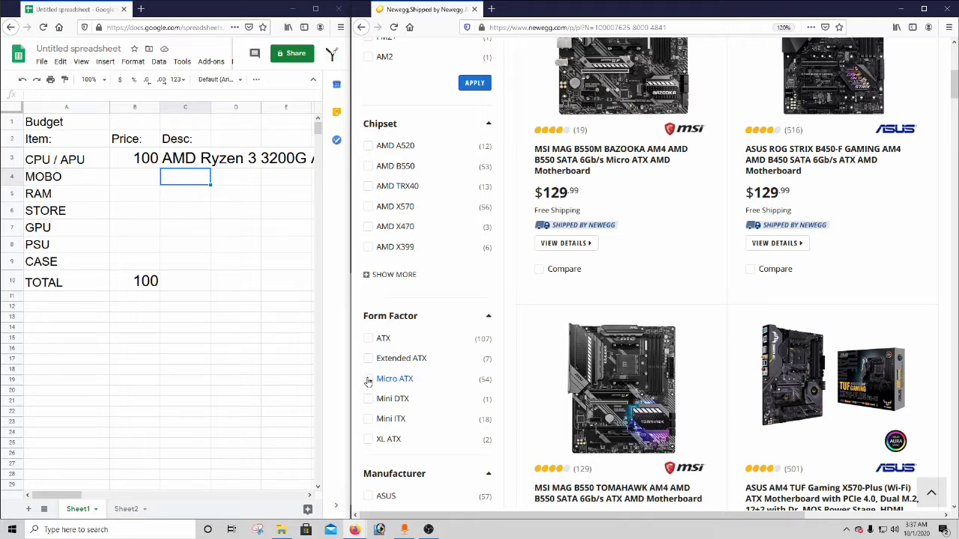
{"action": "left_click", "coordinate": [368, 381]}
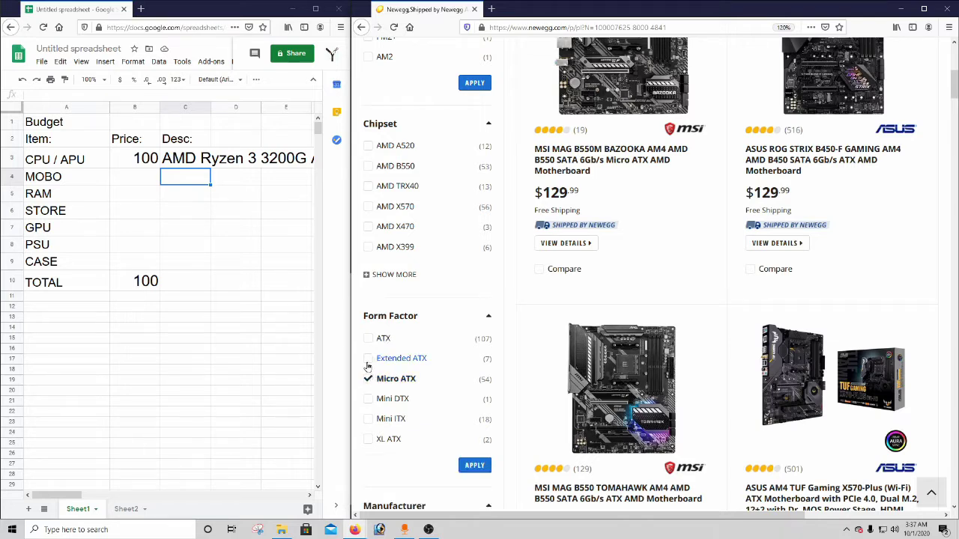
{"action": "left_click", "coordinate": [368, 364]}
{"action": "left_click", "coordinate": [368, 341]}
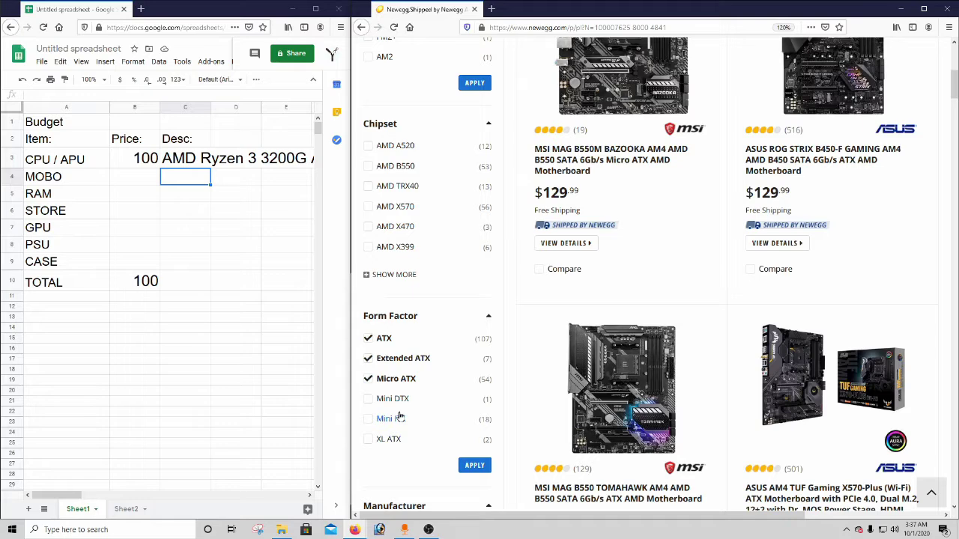
- Add the In Stock and New condition filters for the motherboards and apply all selected filters
{"action": "scroll", "coordinate": [400, 420], "scroll_direction": "down", "scroll_amount": 5}
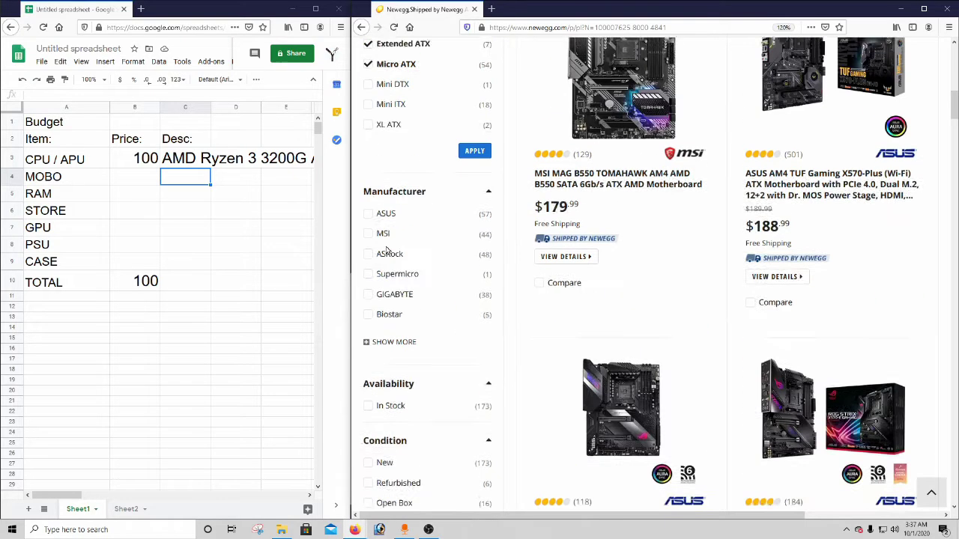
{"action": "left_click", "coordinate": [369, 280]}
{"action": "left_click", "coordinate": [368, 370]}
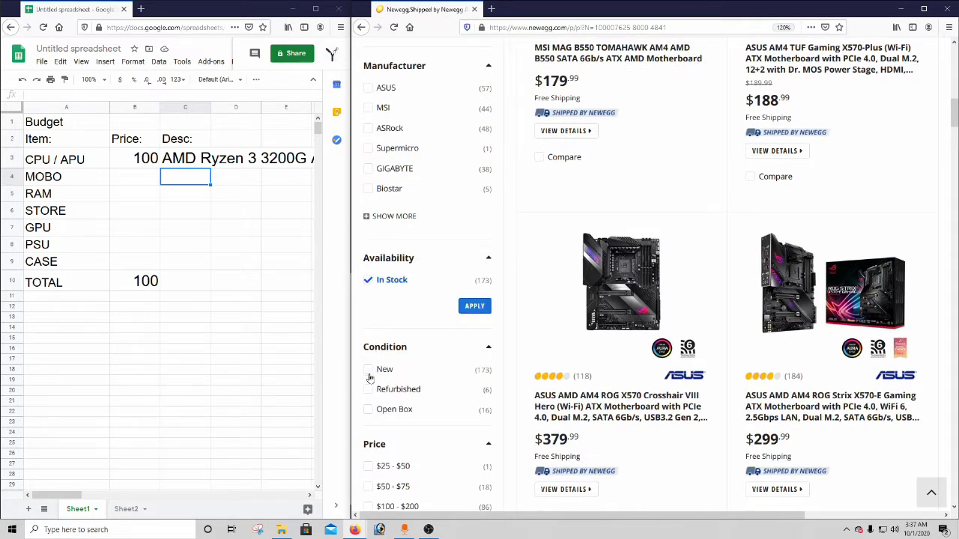
{"action": "scroll", "coordinate": [420, 391], "scroll_direction": "down", "scroll_amount": 3}
{"action": "left_click", "coordinate": [472, 185]}
{"action": "scroll", "coordinate": [443, 292], "scroll_direction": "down", "scroll_amount": 5}
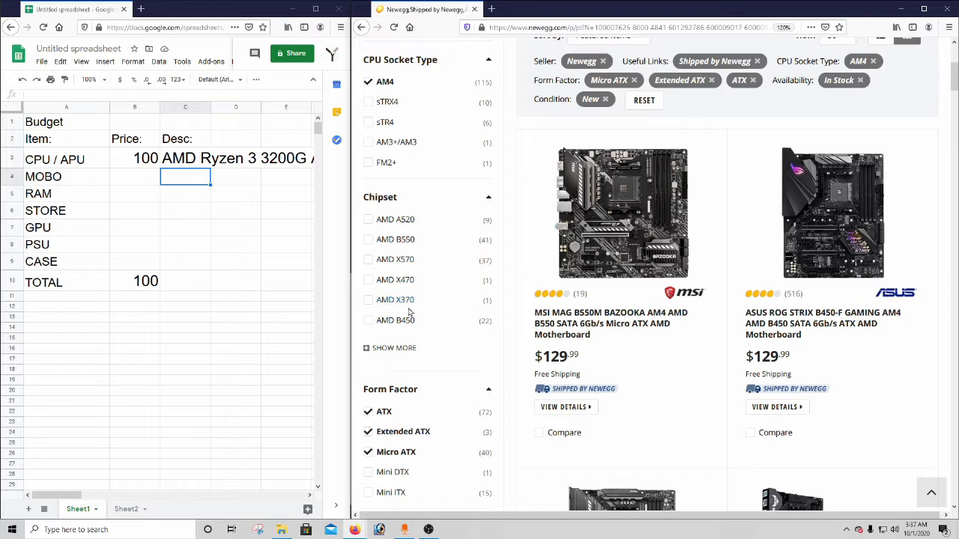
- Filter the motherboards by the AMD A520, B550, X570, X470 and B450 chipsets, revealing the full chipset list first
{"action": "left_click", "coordinate": [368, 348]}
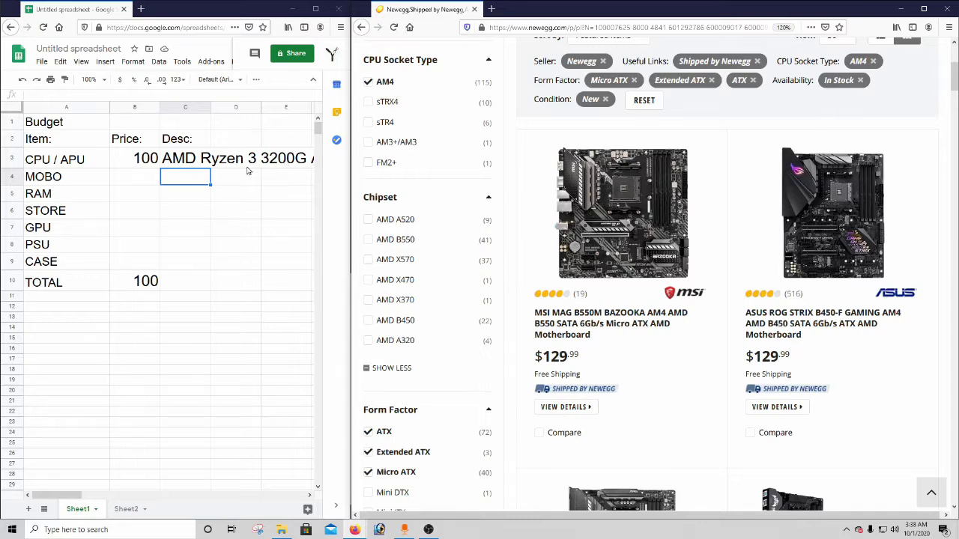
{"action": "left_click", "coordinate": [368, 219]}
{"action": "left_click", "coordinate": [368, 239]}
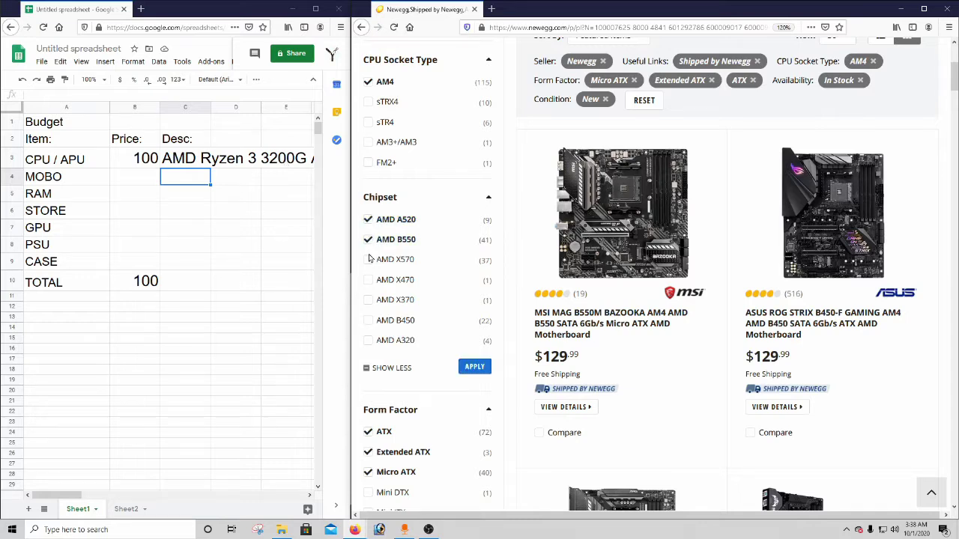
{"action": "left_click", "coordinate": [368, 259]}
{"action": "left_click", "coordinate": [368, 282]}
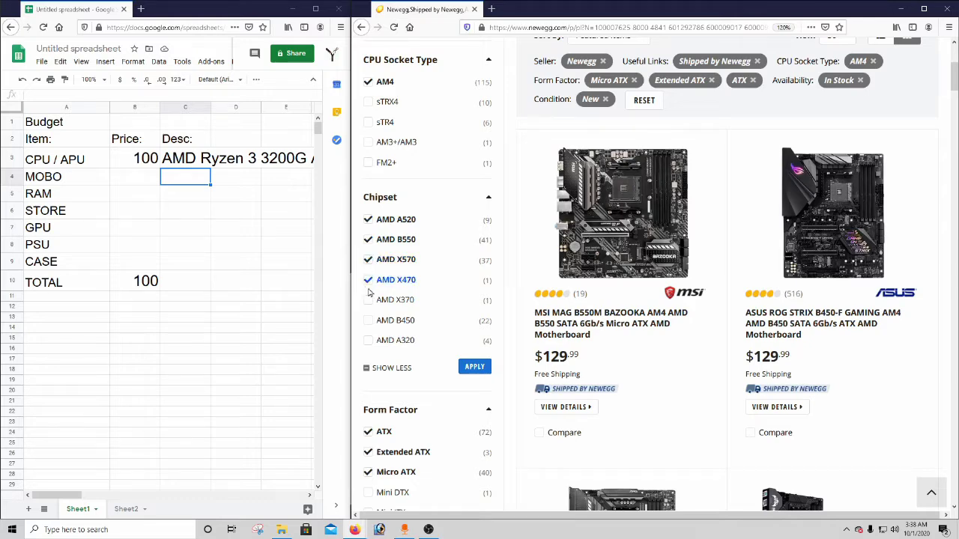
{"action": "left_click", "coordinate": [368, 321]}
{"action": "left_click", "coordinate": [480, 368]}
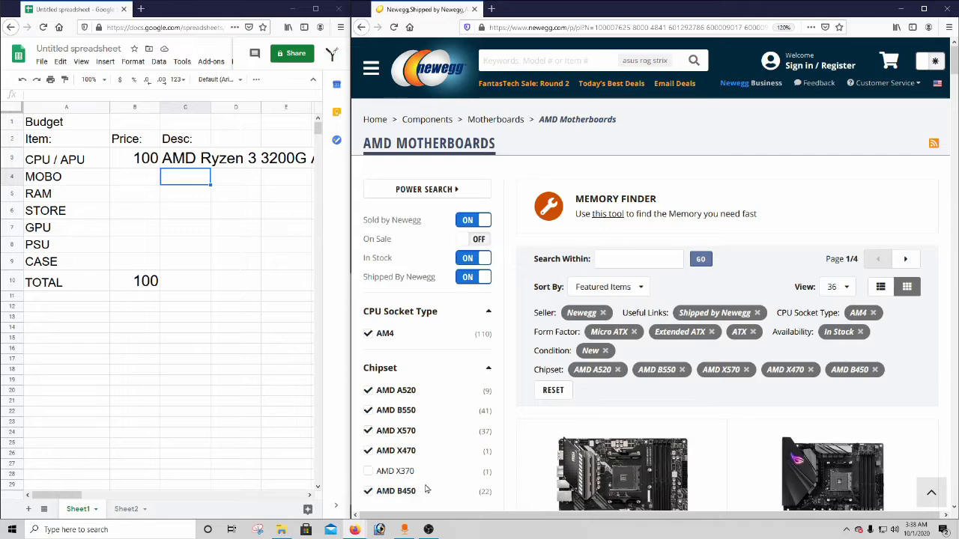
- Sort the filtered AMD motherboards by Lowest Price
{"action": "scroll", "coordinate": [449, 449], "scroll_direction": "down", "scroll_amount": 3}
{"action": "scroll", "coordinate": [637, 314], "scroll_direction": "up", "scroll_amount": 3}
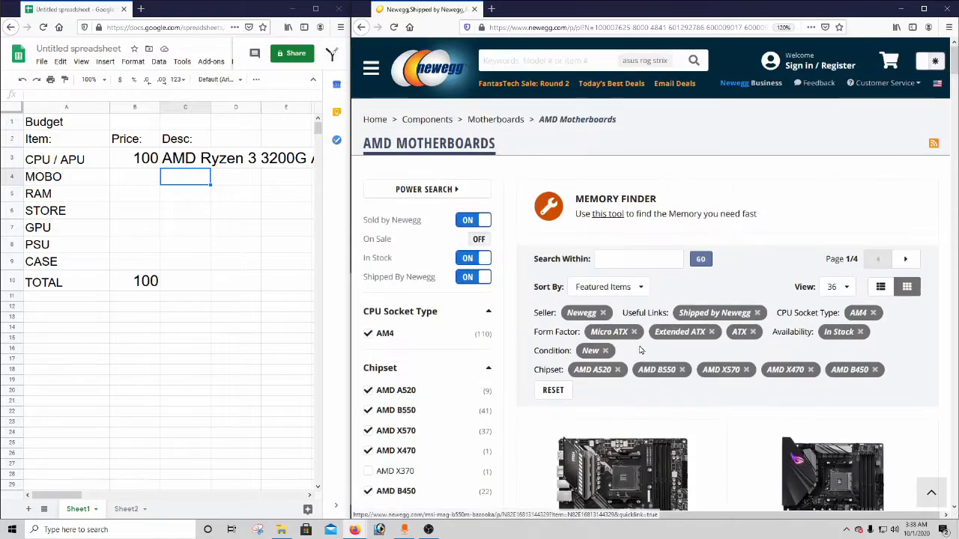
{"action": "left_click", "coordinate": [644, 293]}
{"action": "left_click", "coordinate": [609, 315]}
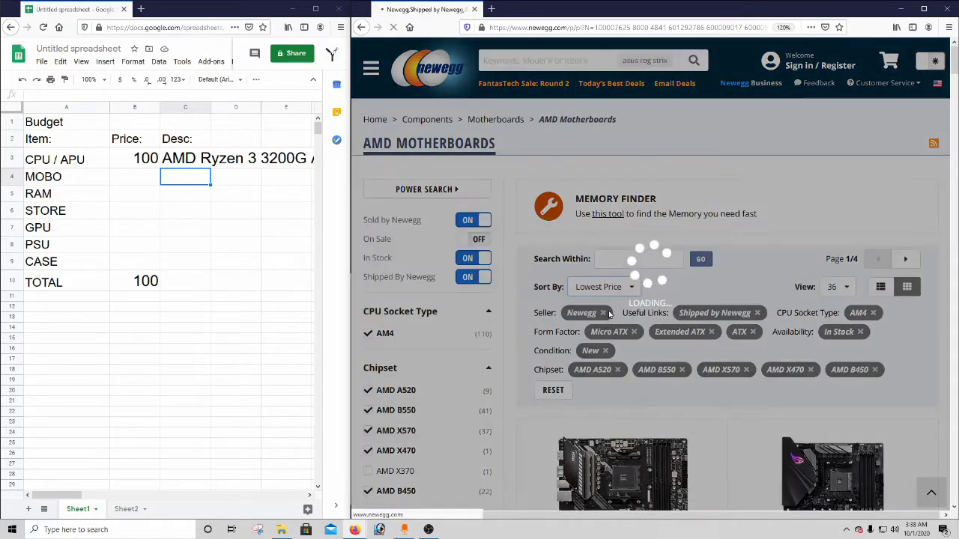
- Examine the cheapest motherboards in the listing, comparing their chipsets, ratings, prices and shipping costs
{"action": "scroll", "coordinate": [624, 301], "scroll_direction": "down", "scroll_amount": 3}
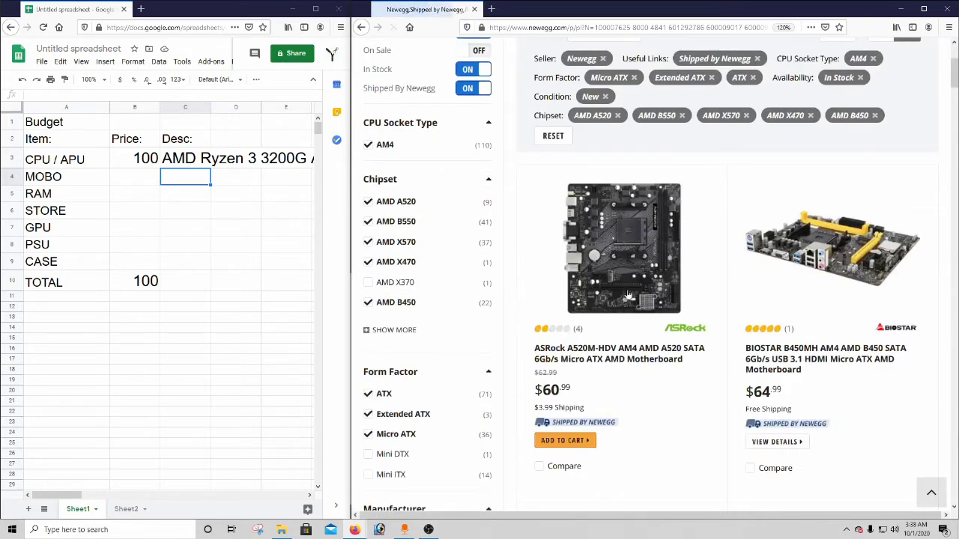
{"action": "scroll", "coordinate": [583, 269], "scroll_direction": "down", "scroll_amount": 2}
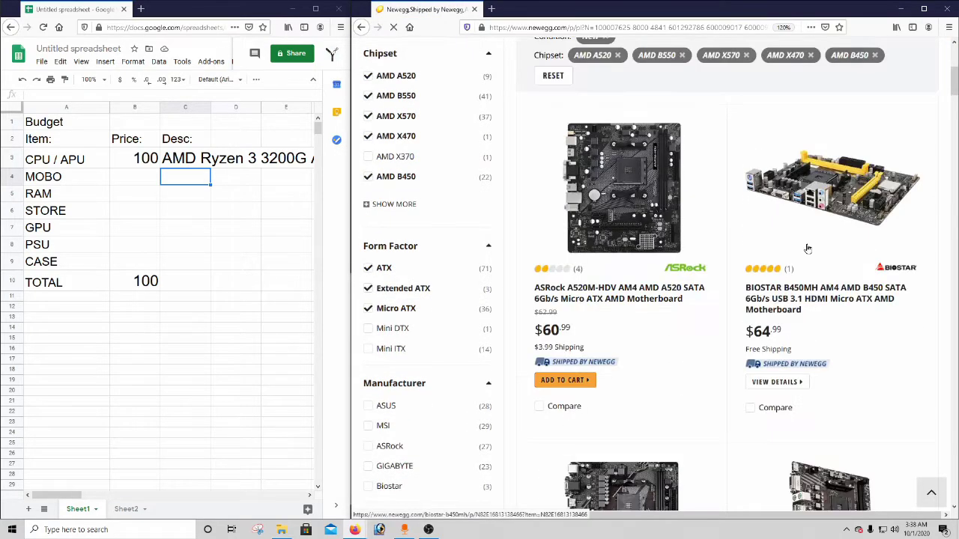
{"action": "scroll", "coordinate": [705, 309], "scroll_direction": "down", "scroll_amount": 2}
{"action": "scroll", "coordinate": [634, 362], "scroll_direction": "down", "scroll_amount": 3}
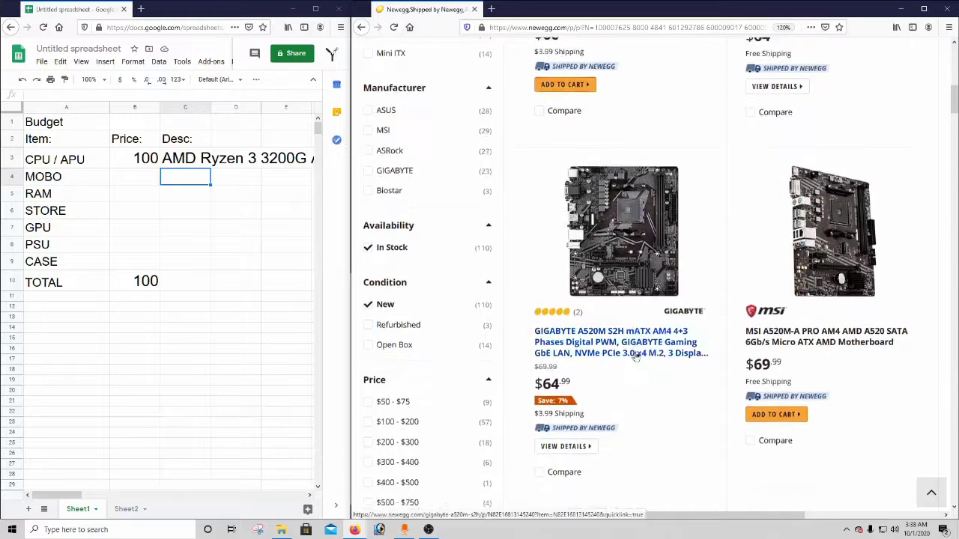
{"action": "scroll", "coordinate": [643, 327], "scroll_direction": "down", "scroll_amount": 6}
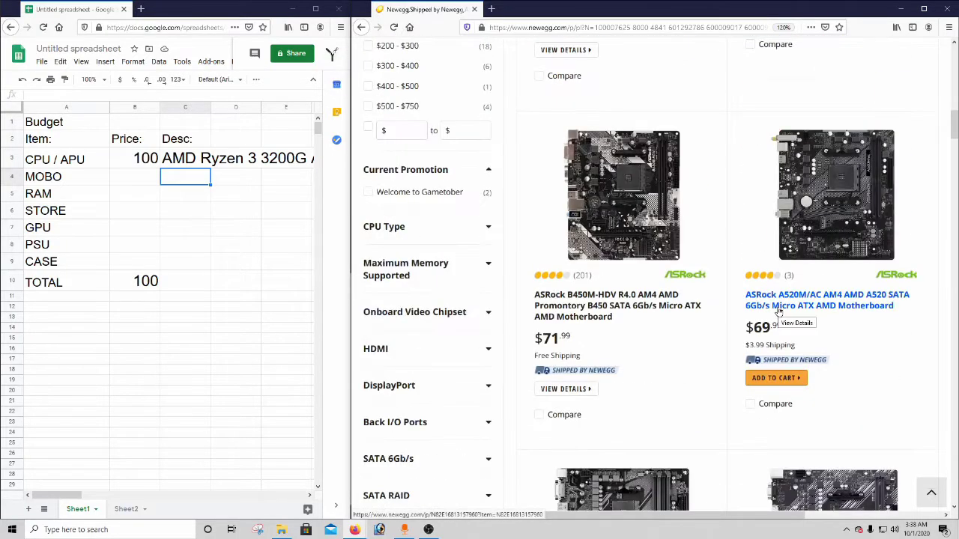
{"action": "scroll", "coordinate": [778, 310], "scroll_direction": "down", "scroll_amount": 4}
{"action": "scroll", "coordinate": [776, 312], "scroll_direction": "down", "scroll_amount": 2}
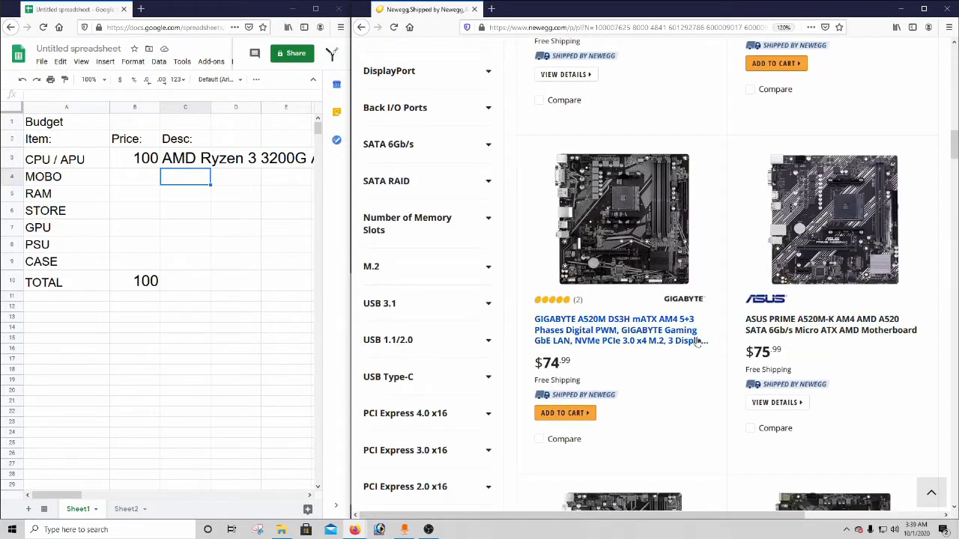
{"action": "scroll", "coordinate": [687, 350], "scroll_direction": "up", "scroll_amount": 3}
{"action": "scroll", "coordinate": [688, 350], "scroll_direction": "down", "scroll_amount": 5}
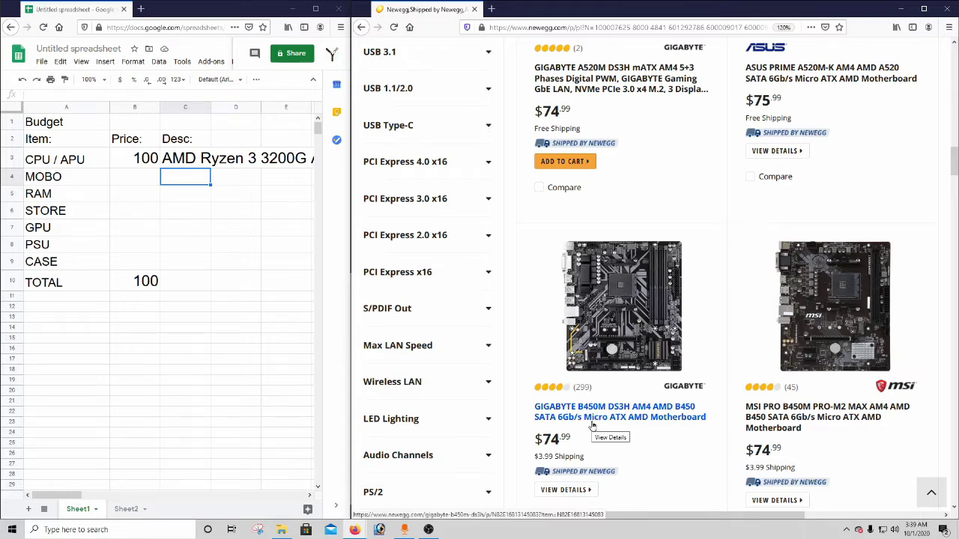
- Record the MOBO row in the budget sheet with price 79 and description "Gigabyte B450M DS3H AM4"
{"action": "left_click", "coordinate": [145, 178]}
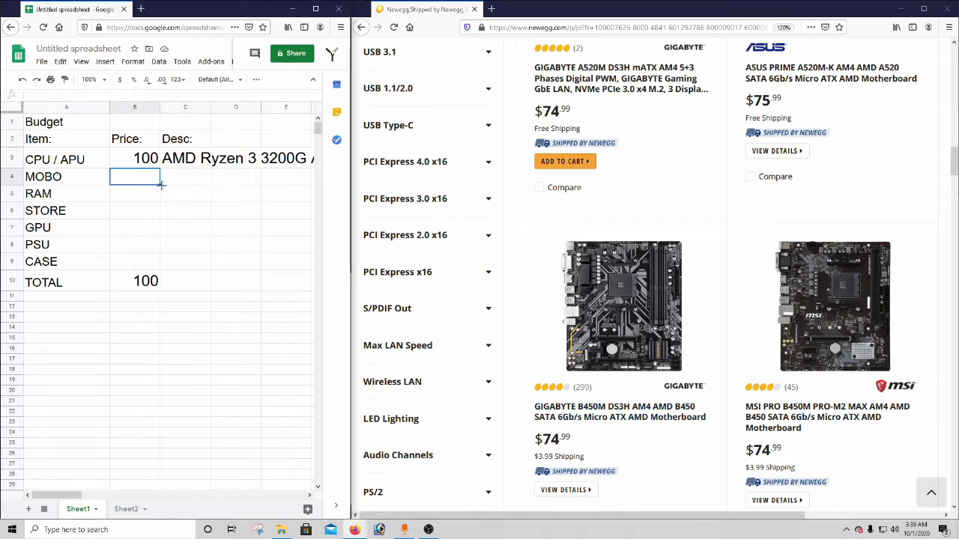
{"action": "type", "text": "79"}
{"action": "key", "text": "Tab"}
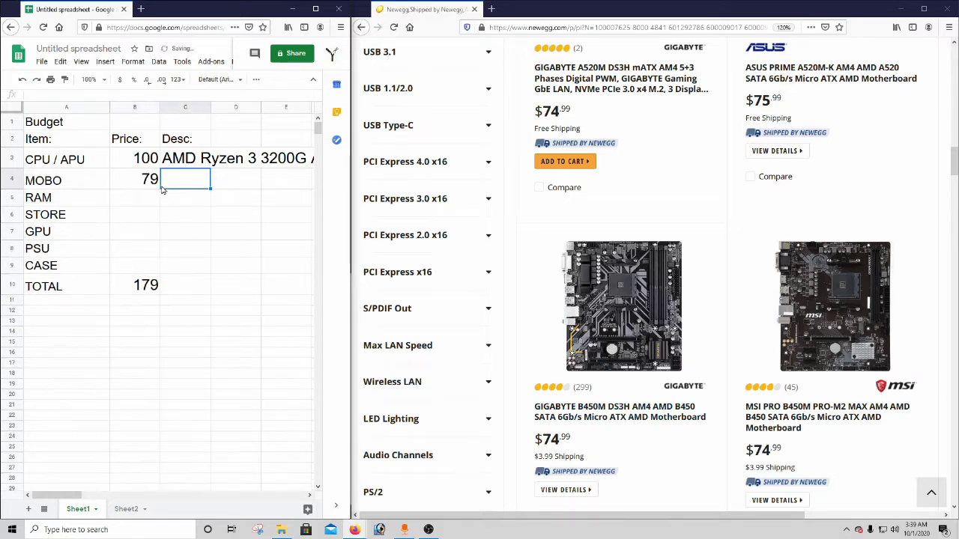
{"action": "type", "text": "Gigab"}
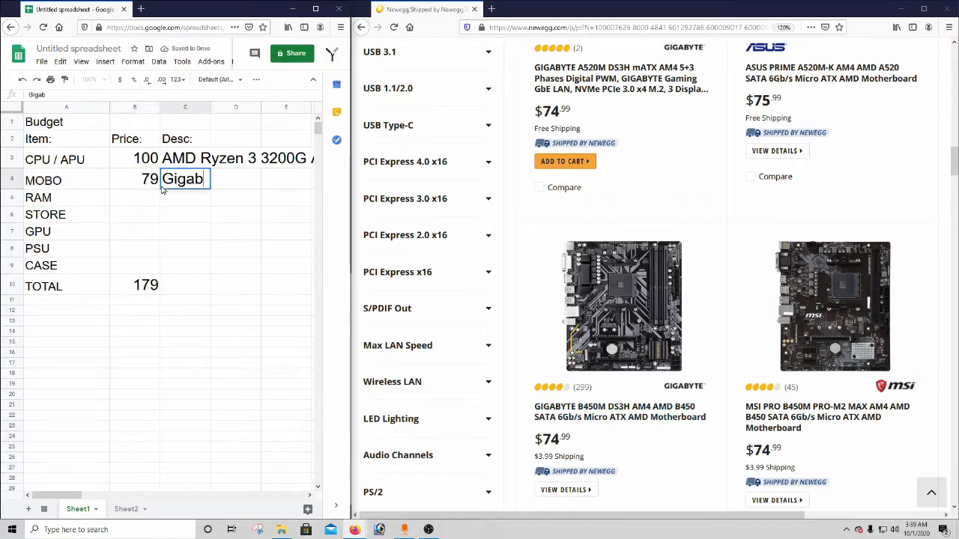
{"action": "type", "text": "yte B450M"}
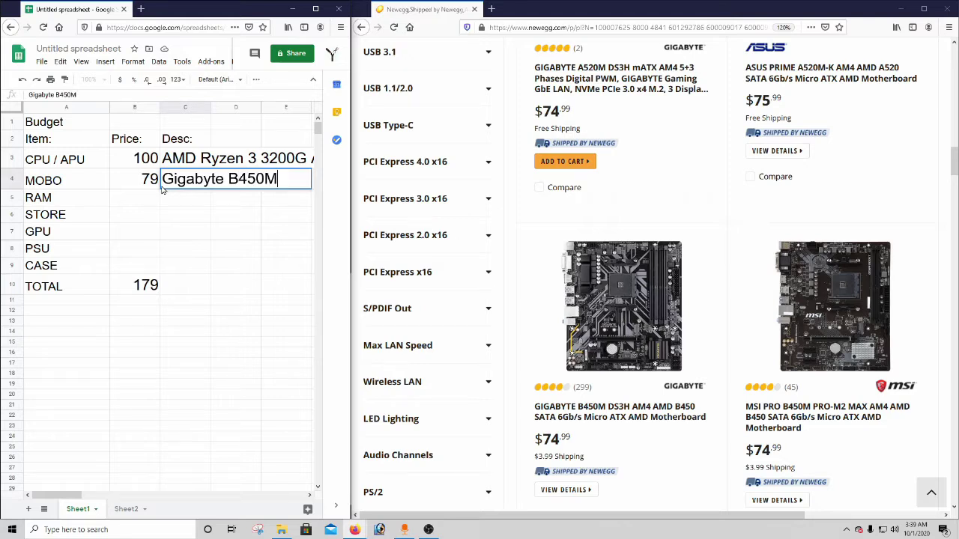
{"action": "type", "text": " DS3H"}
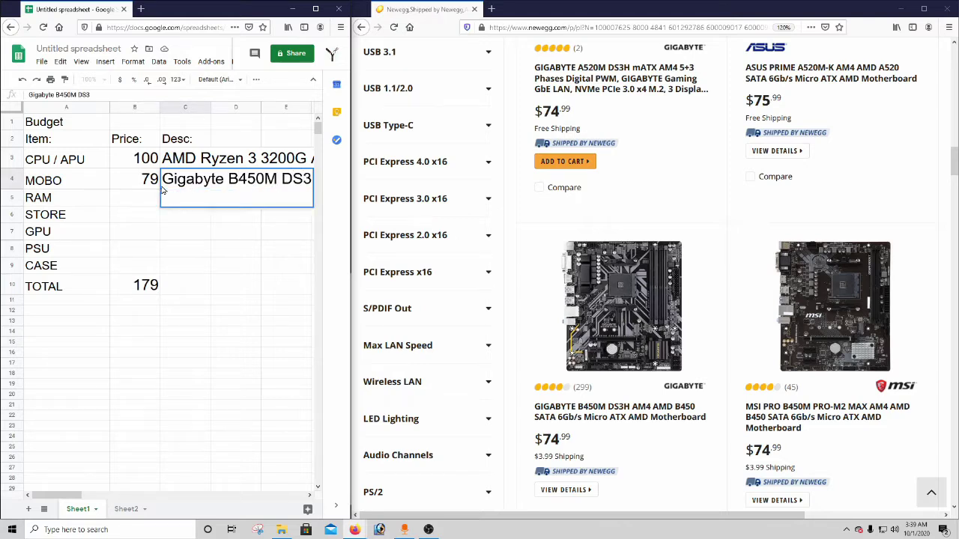
{"action": "type", "text": " AM"}
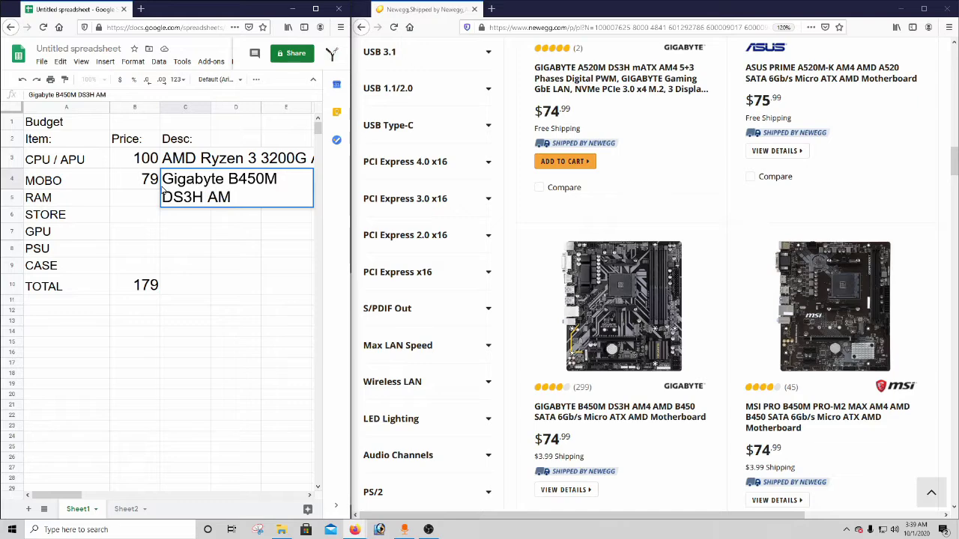
{"action": "type", "text": "4"}
- Open the GIGABYTE B450M DS3H product page, load its Specs section and view the labelled board photo in the gallery
{"action": "left_click", "coordinate": [577, 409]}
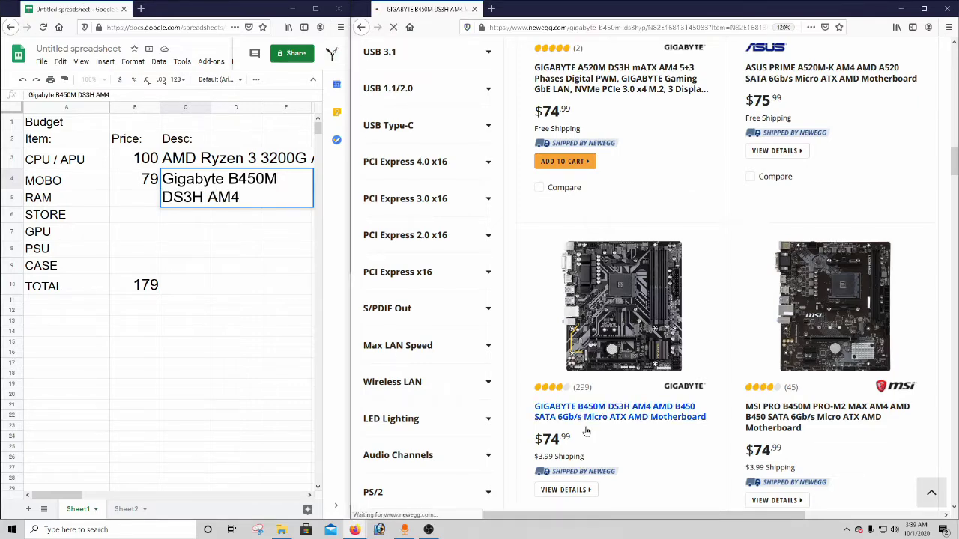
{"action": "scroll", "coordinate": [532, 387], "scroll_direction": "down", "scroll_amount": 3}
{"action": "scroll", "coordinate": [534, 385], "scroll_direction": "down", "scroll_amount": 5}
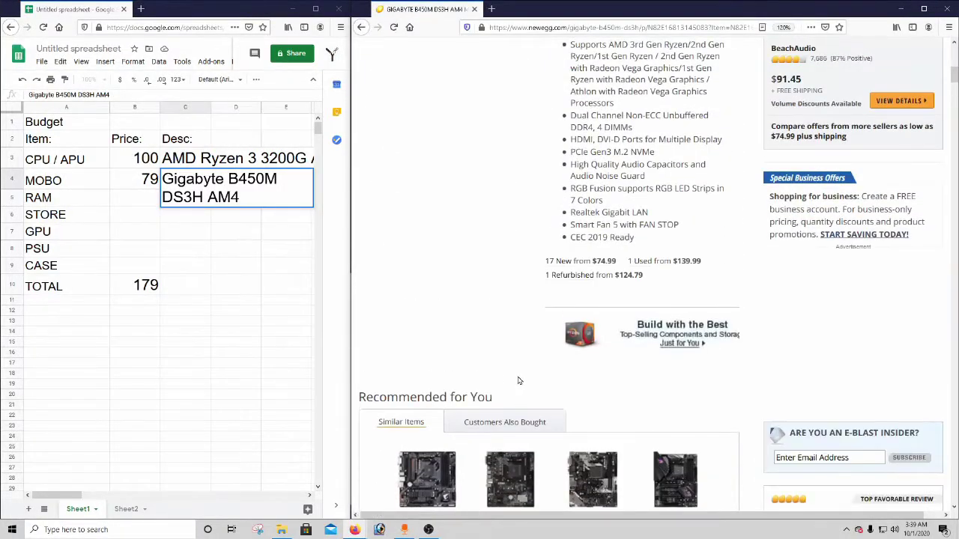
{"action": "scroll", "coordinate": [496, 385], "scroll_direction": "down", "scroll_amount": 5}
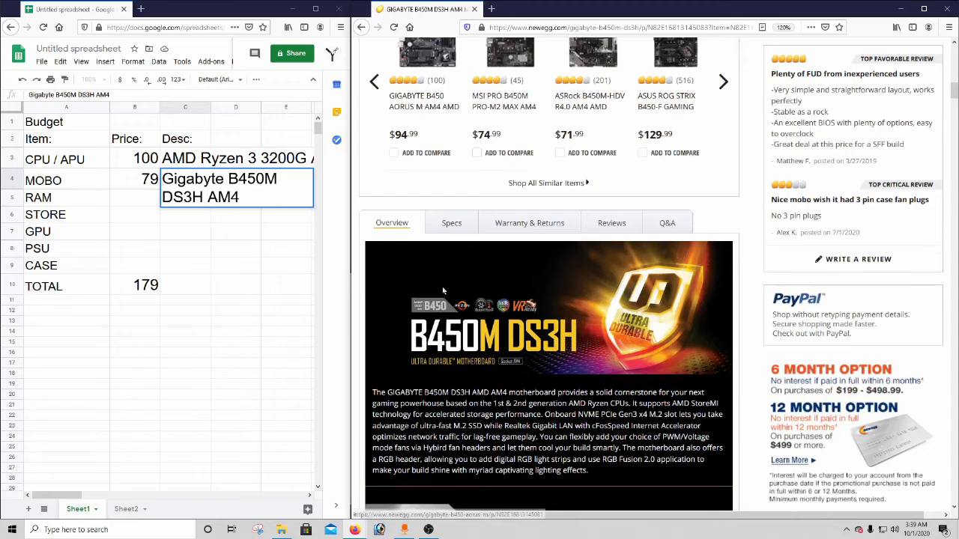
{"action": "left_click", "coordinate": [451, 226]}
{"action": "scroll", "coordinate": [517, 354], "scroll_direction": "up", "scroll_amount": 15}
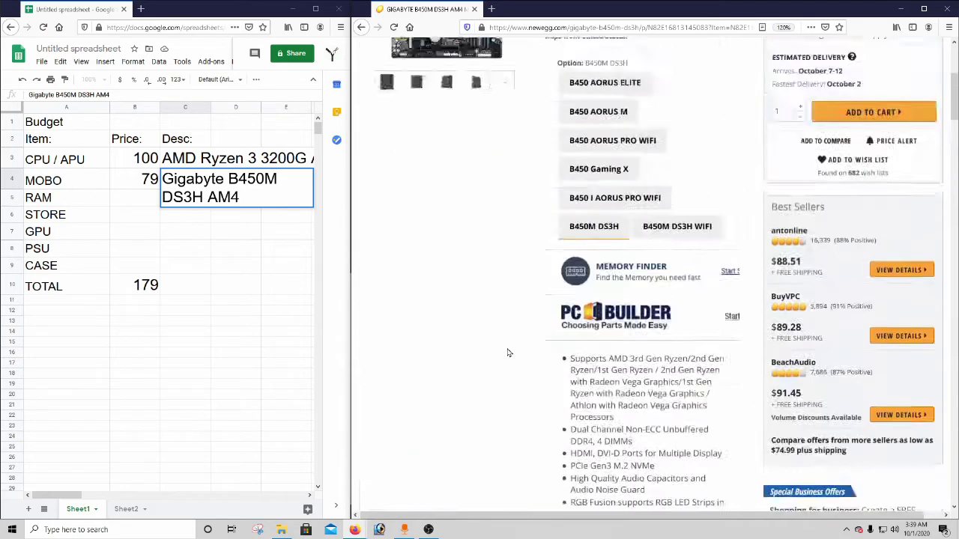
{"action": "left_click", "coordinate": [416, 334]}
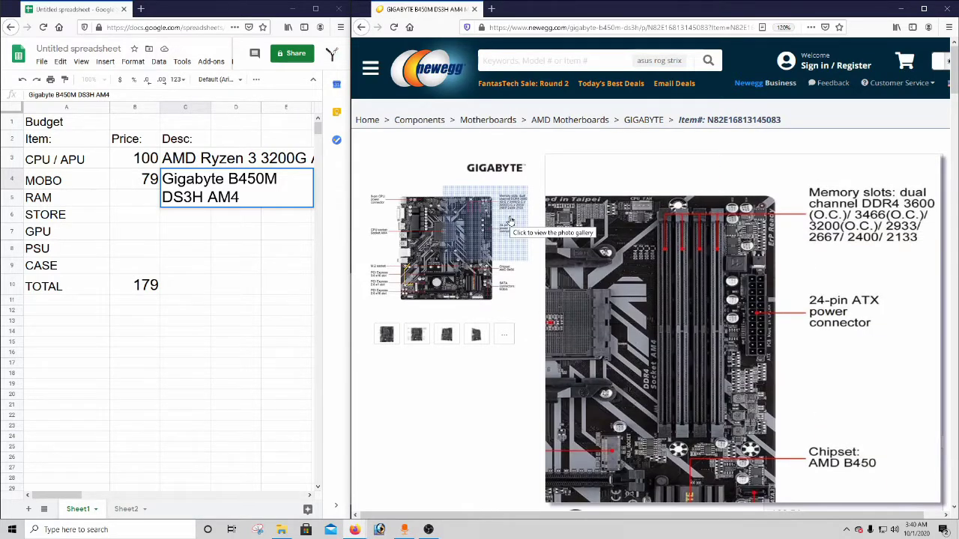
- Examine the board's supported CPU types and memory standard in its specifications
{"action": "scroll", "coordinate": [510, 220], "scroll_direction": "down", "scroll_amount": 10}
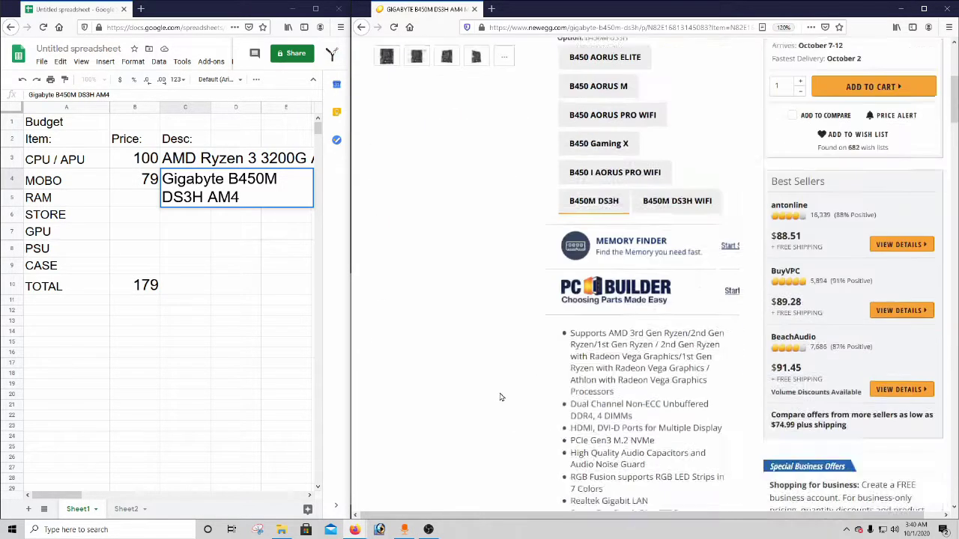
{"action": "scroll", "coordinate": [454, 290], "scroll_direction": "down", "scroll_amount": 5}
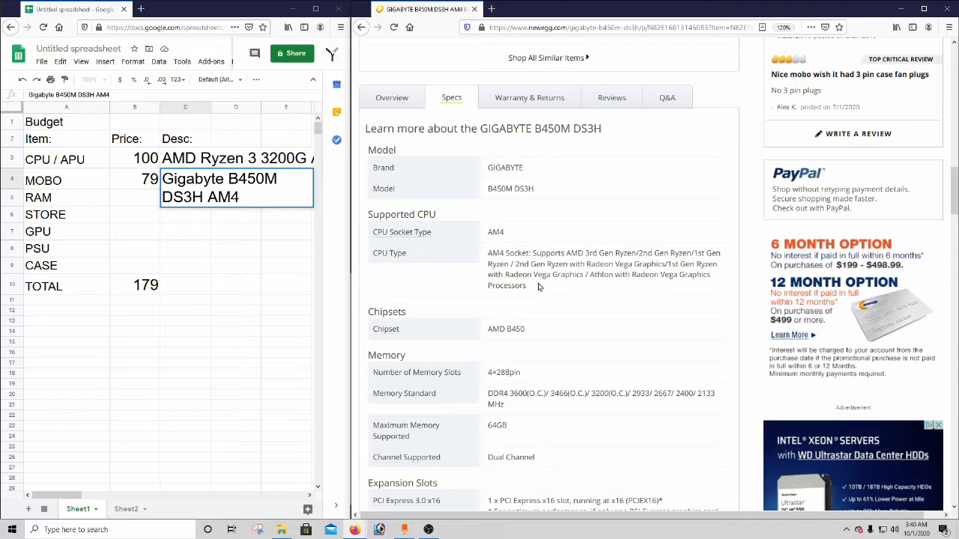
{"action": "left_click_drag", "start_coordinate": [537, 292], "coordinate": [612, 265]}
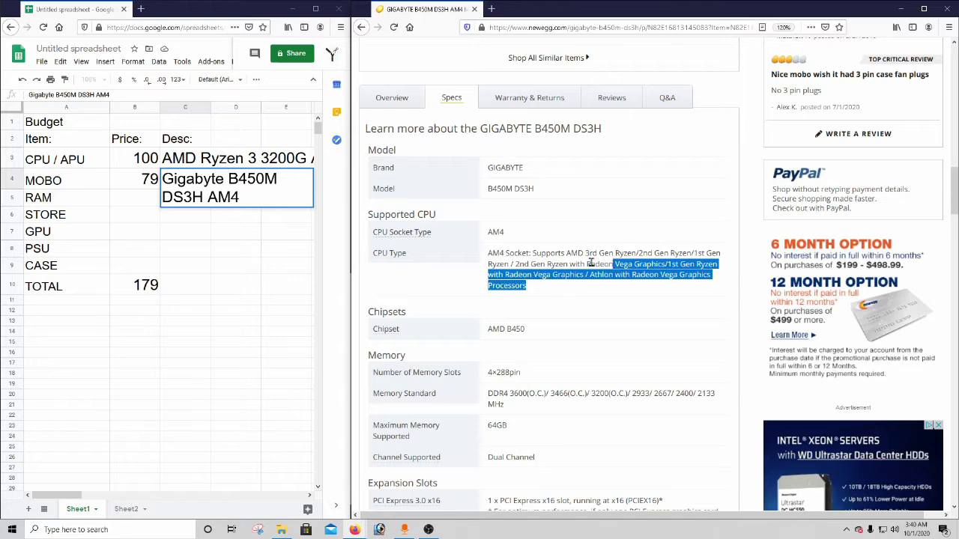
{"action": "left_click", "coordinate": [619, 265]}
{"action": "scroll", "coordinate": [569, 267], "scroll_direction": "down", "scroll_amount": 3}
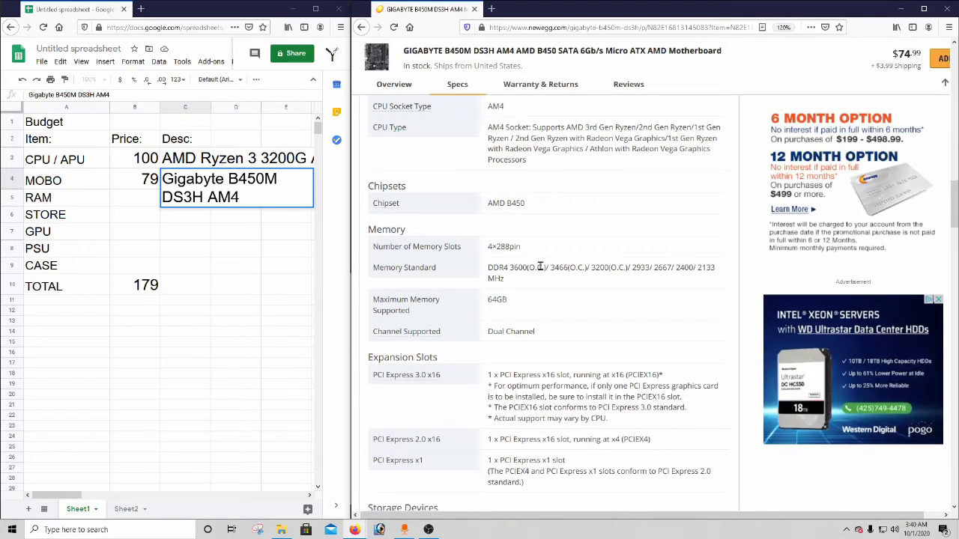
{"action": "left_click_drag", "start_coordinate": [503, 278], "coordinate": [488, 266]}
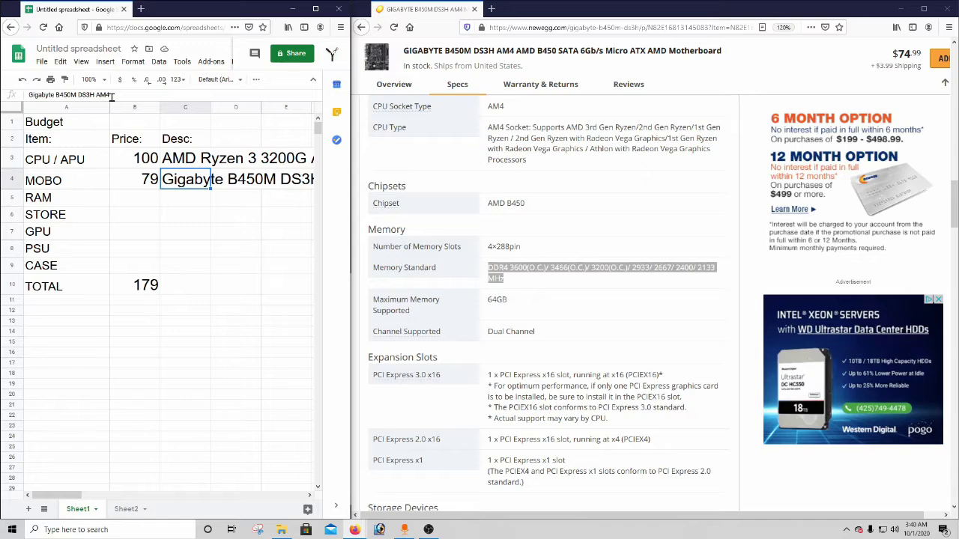
- Copy the motherboard description from the sheet and search the web for "Gigabyte B450M DS3H AM4" in a new browser tab
{"action": "left_click_drag", "start_coordinate": [109, 95], "coordinate": [4, 101]}
{"action": "key", "text": "ctrl+c"}
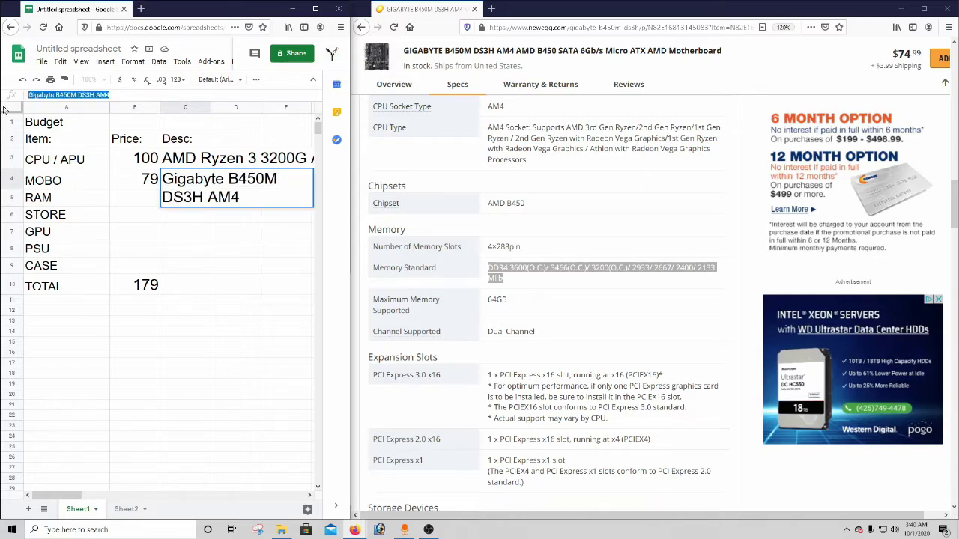
{"action": "left_click", "coordinate": [534, 18]}
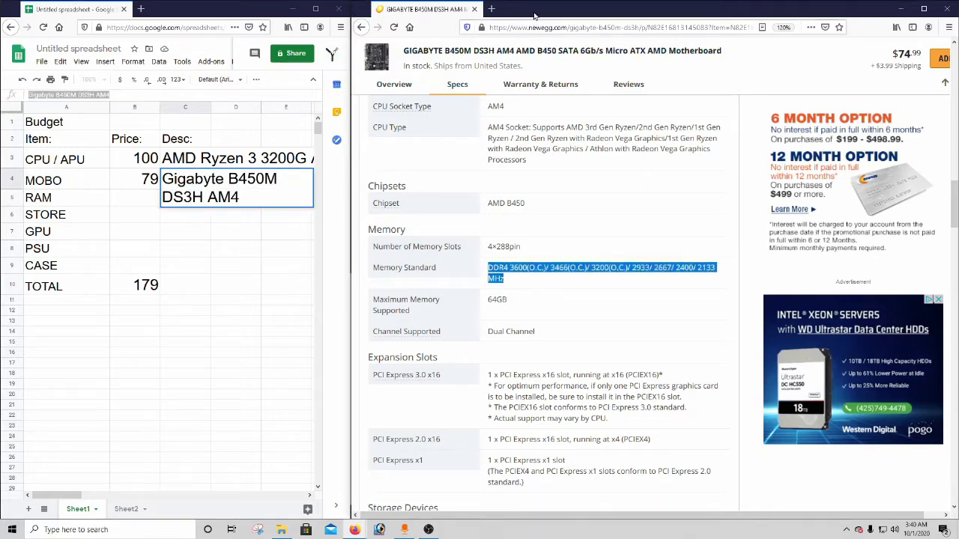
{"action": "key", "text": "ctrl+t"}
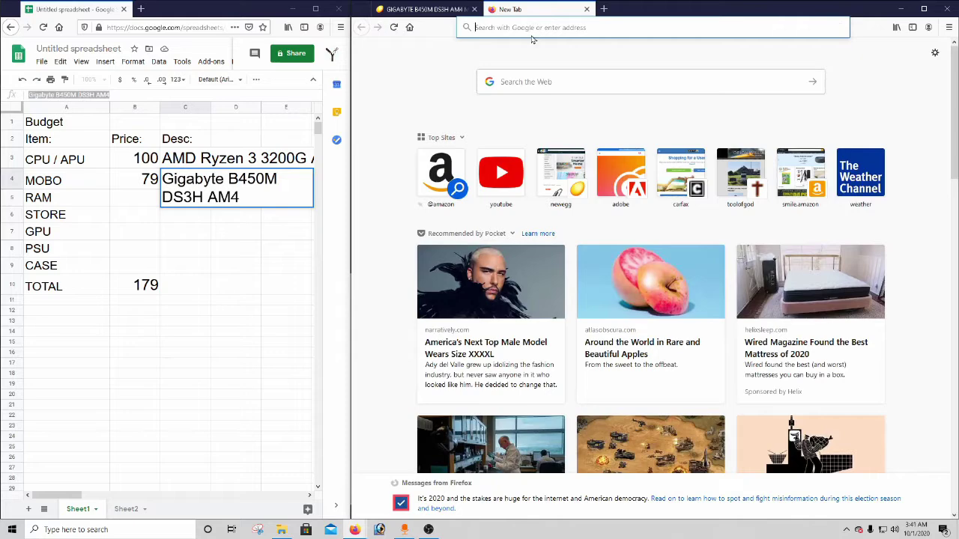
{"action": "key", "text": "ctrl+v"}
{"action": "key", "text": "Return"}
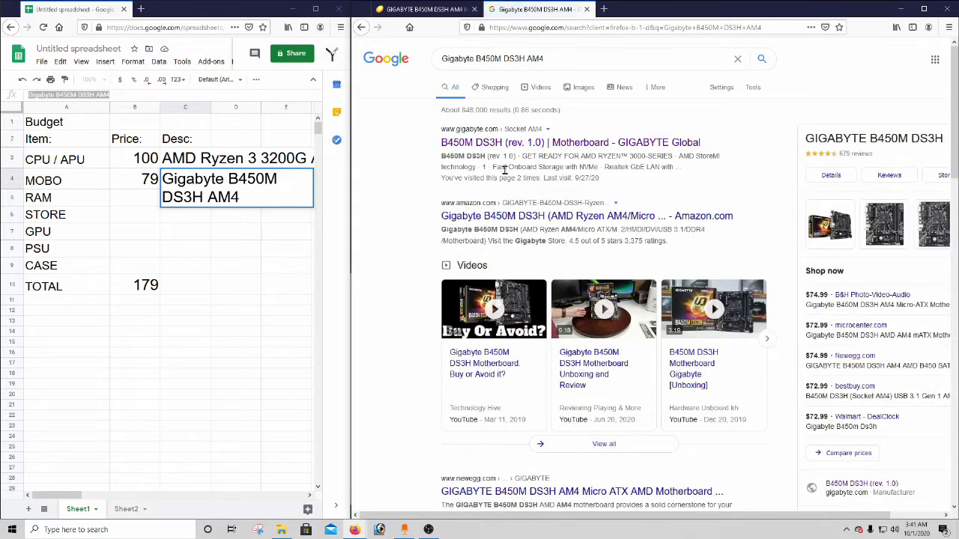
- Open GIGABYTE's official B450M DS3H (rev. 1.0) page from the search results and go to its Support section
{"action": "left_click", "coordinate": [497, 147]}
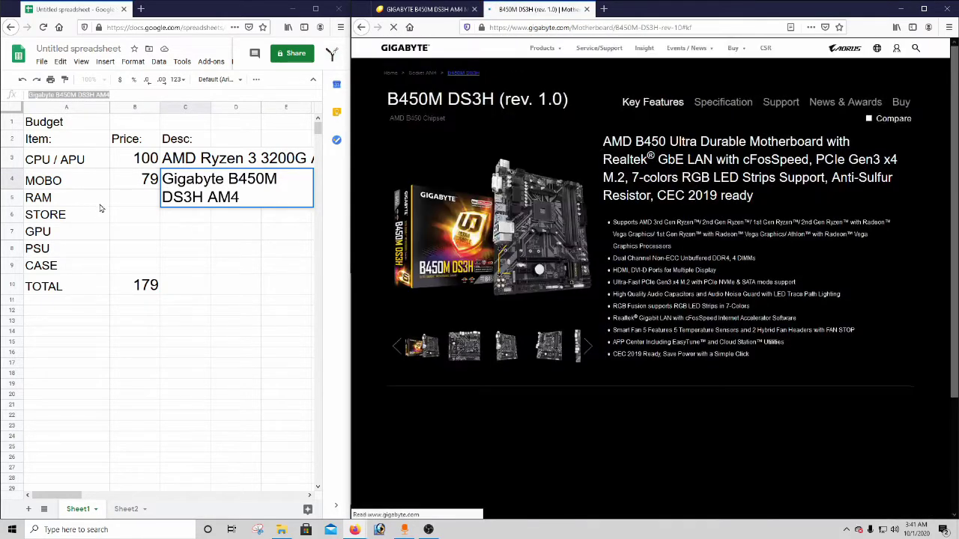
{"action": "left_click", "coordinate": [124, 199]}
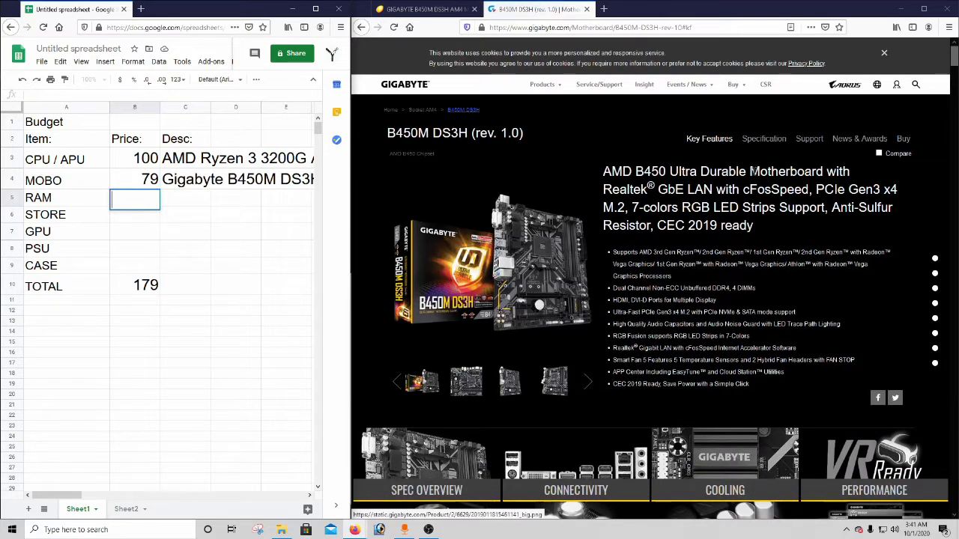
{"action": "left_click", "coordinate": [809, 139]}
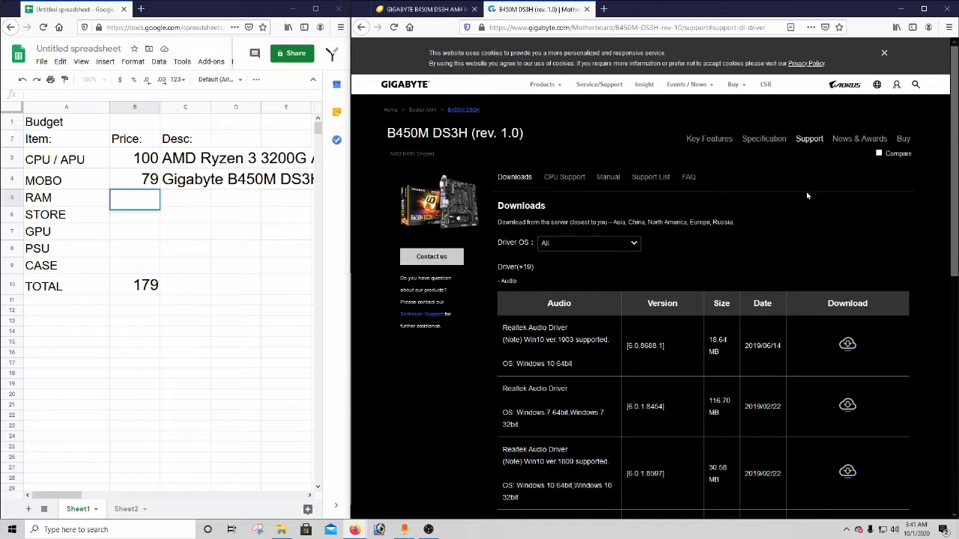
- Open the board's Support List and load the Memory Support List PDF for AMD Picasso APU
{"action": "left_click", "coordinate": [649, 178]}
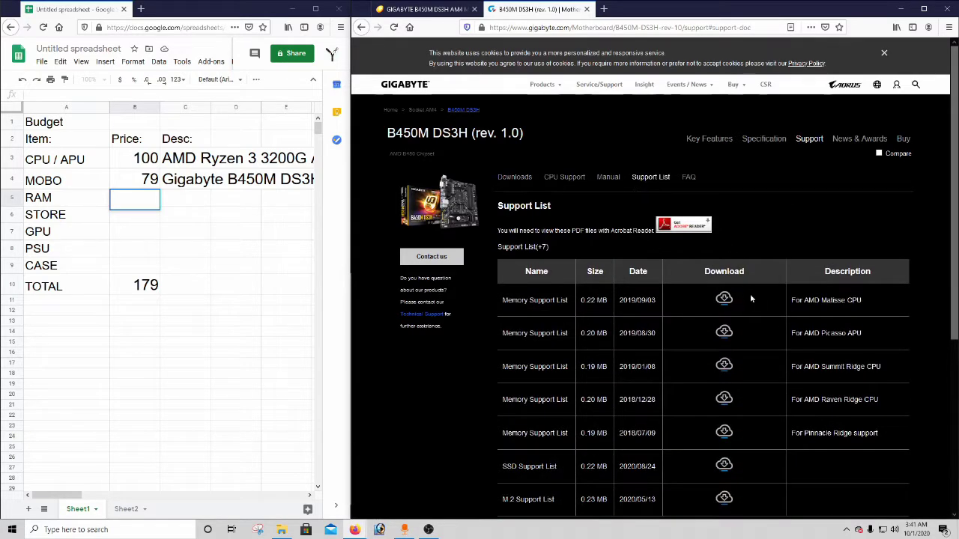
{"action": "scroll", "coordinate": [750, 293], "scroll_direction": "down", "scroll_amount": 1}
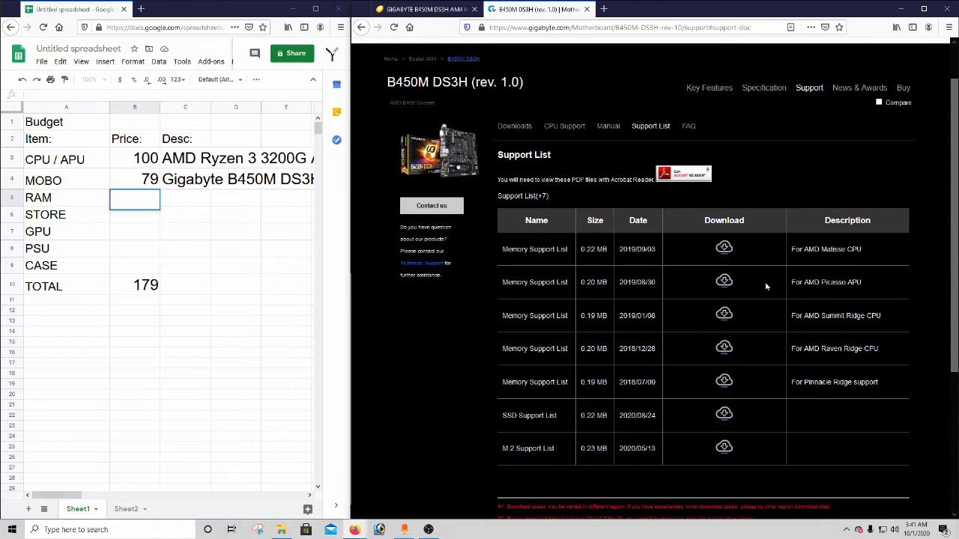
{"action": "left_click", "coordinate": [724, 282]}
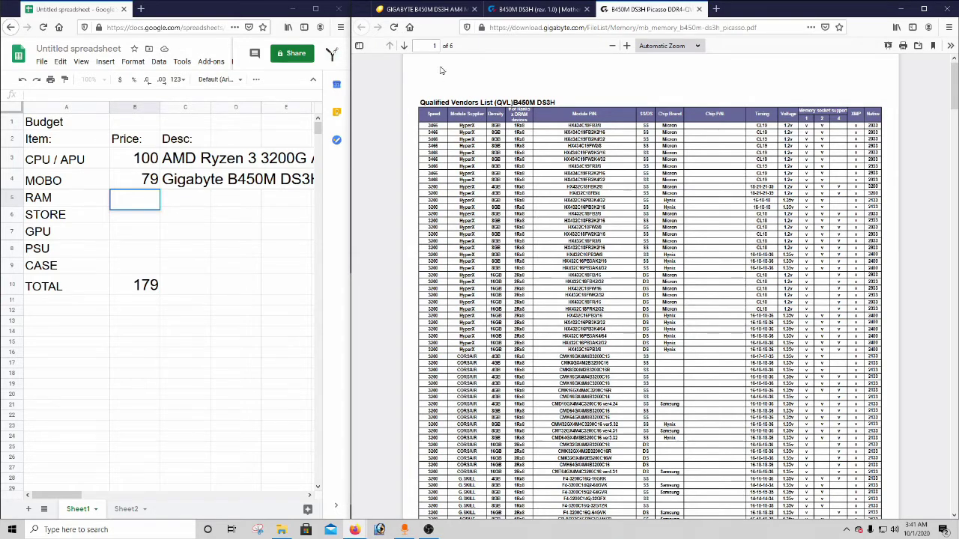
- Examine the memory speeds, suppliers, densities and module part numbers in the B450M DS3H Qualified Vendors List
{"action": "left_click", "coordinate": [626, 46]}
{"action": "left_click", "coordinate": [627, 46]}
{"action": "left_click", "coordinate": [627, 45]}
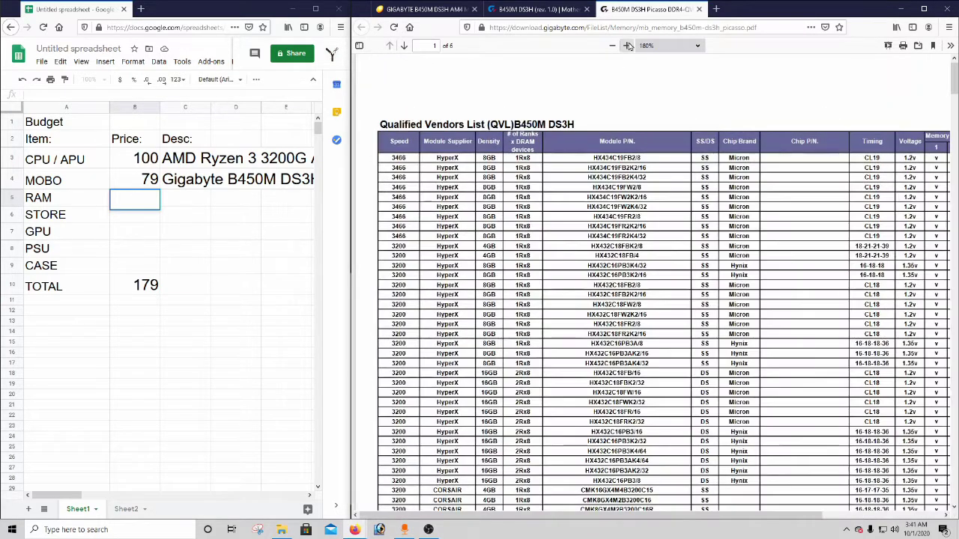
{"action": "left_click", "coordinate": [629, 46]}
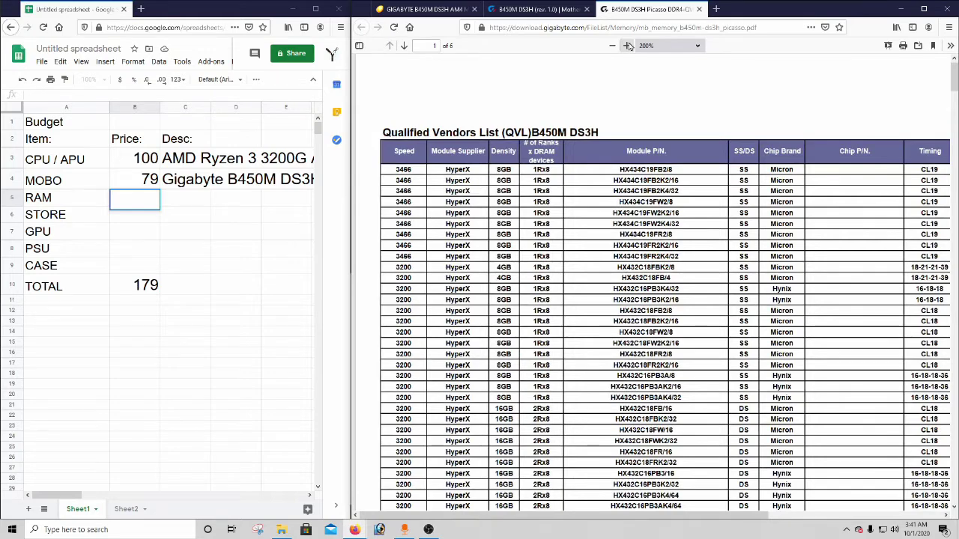
{"action": "left_click", "coordinate": [628, 46]}
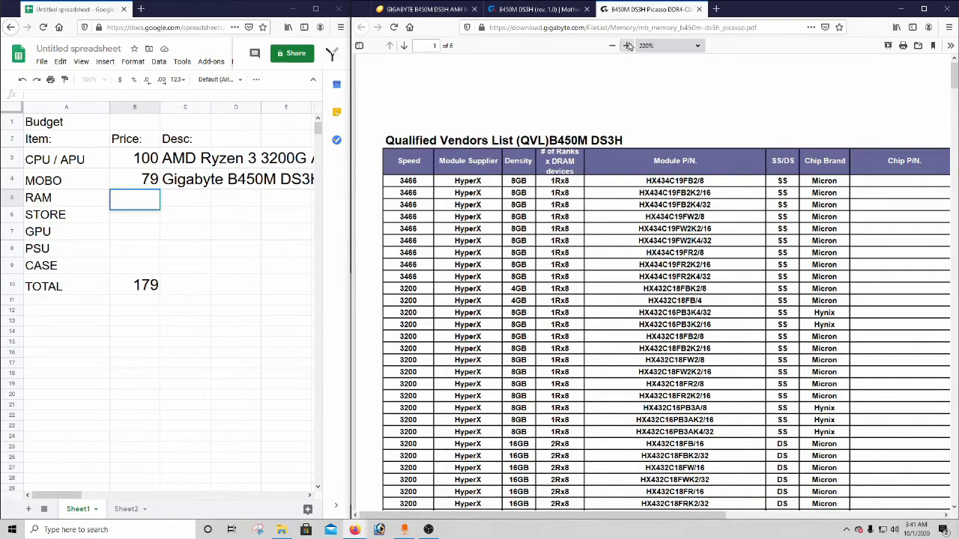
{"action": "left_click", "coordinate": [627, 45]}
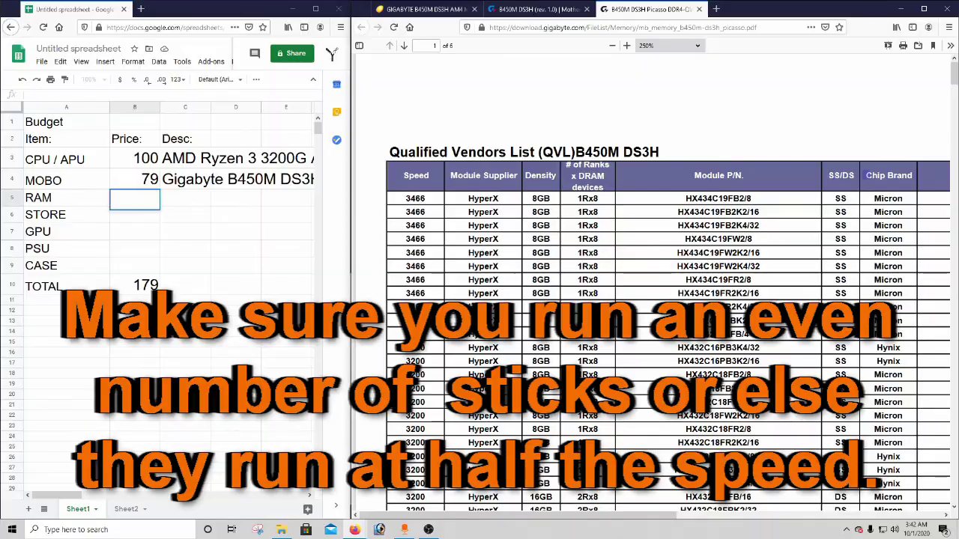
{"action": "scroll", "coordinate": [666, 285], "scroll_direction": "down", "scroll_amount": 8}
{"action": "scroll", "coordinate": [483, 352], "scroll_direction": "down", "scroll_amount": 5}
{"action": "scroll", "coordinate": [483, 352], "scroll_direction": "down", "scroll_amount": 4}
{"action": "scroll", "coordinate": [483, 351], "scroll_direction": "down", "scroll_amount": 5}
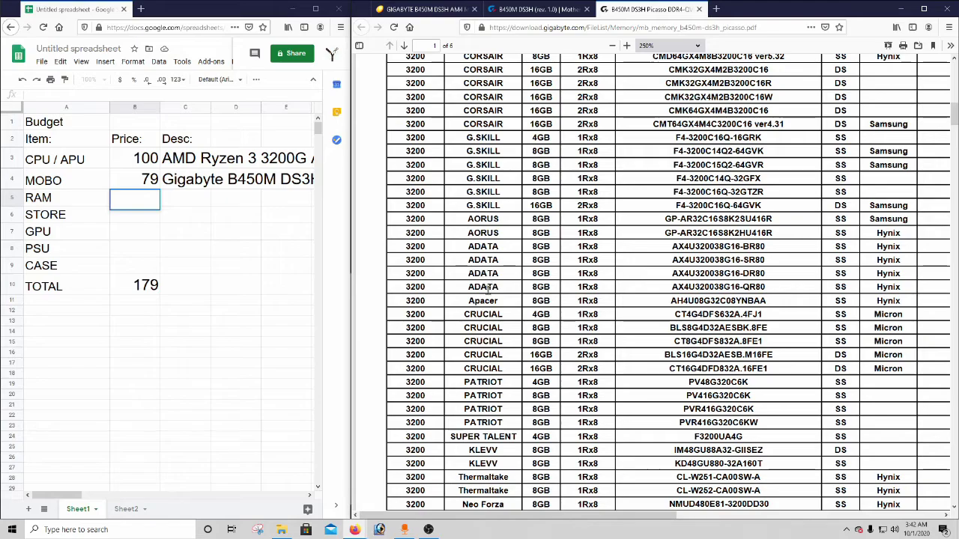
{"action": "scroll", "coordinate": [489, 286], "scroll_direction": "down", "scroll_amount": 3}
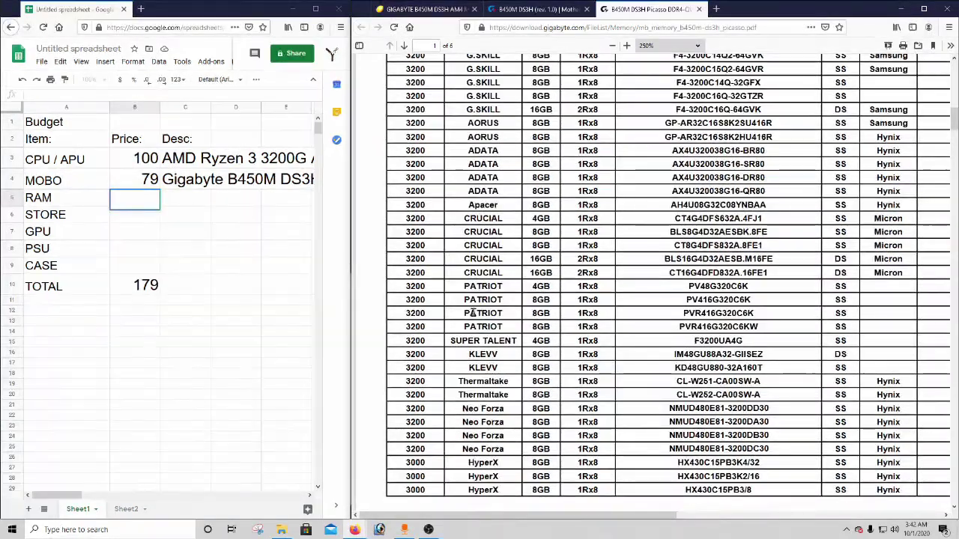
{"action": "scroll", "coordinate": [474, 310], "scroll_direction": "down", "scroll_amount": 10}
{"action": "scroll", "coordinate": [475, 308], "scroll_direction": "down", "scroll_amount": 4}
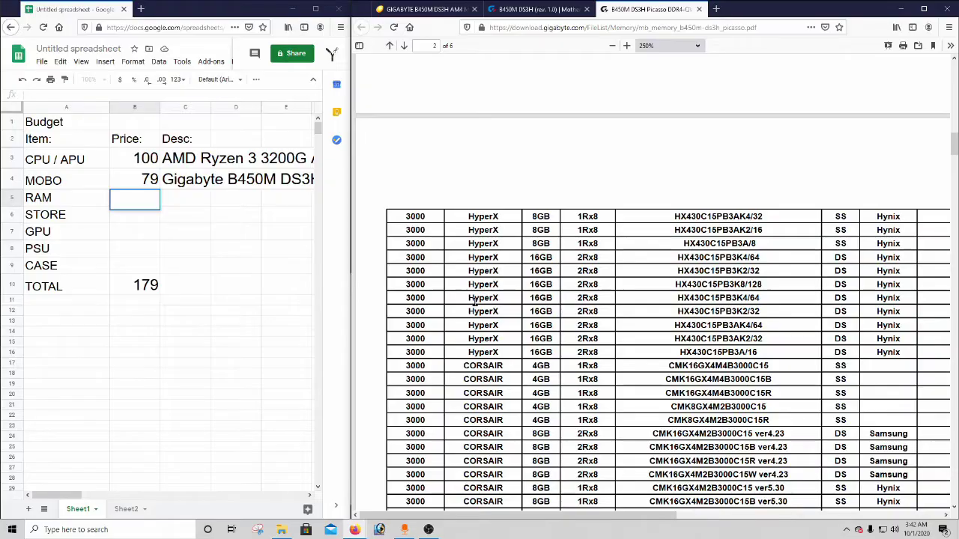
{"action": "scroll", "coordinate": [473, 298], "scroll_direction": "down", "scroll_amount": 13}
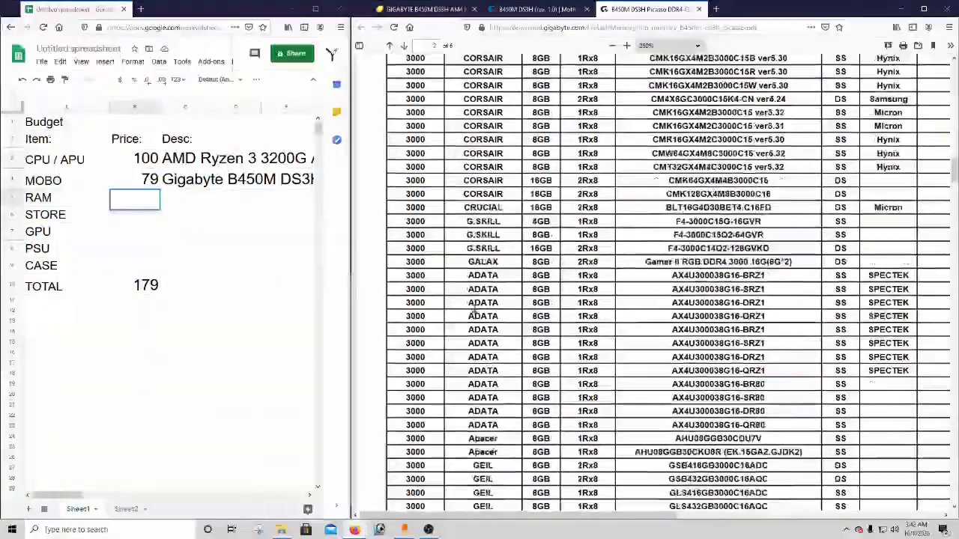
{"action": "scroll", "coordinate": [471, 300], "scroll_direction": "down", "scroll_amount": 10}
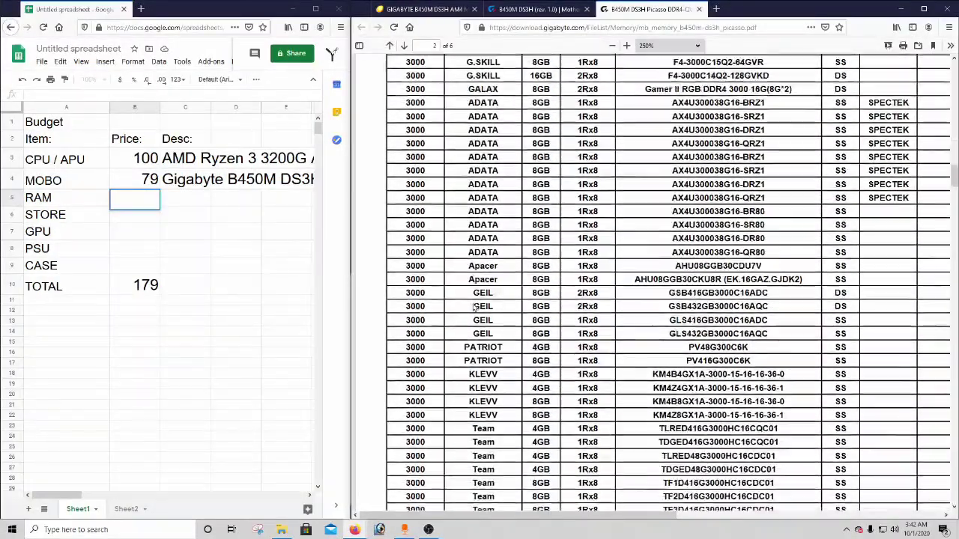
{"action": "scroll", "coordinate": [476, 308], "scroll_direction": "up", "scroll_amount": 20}
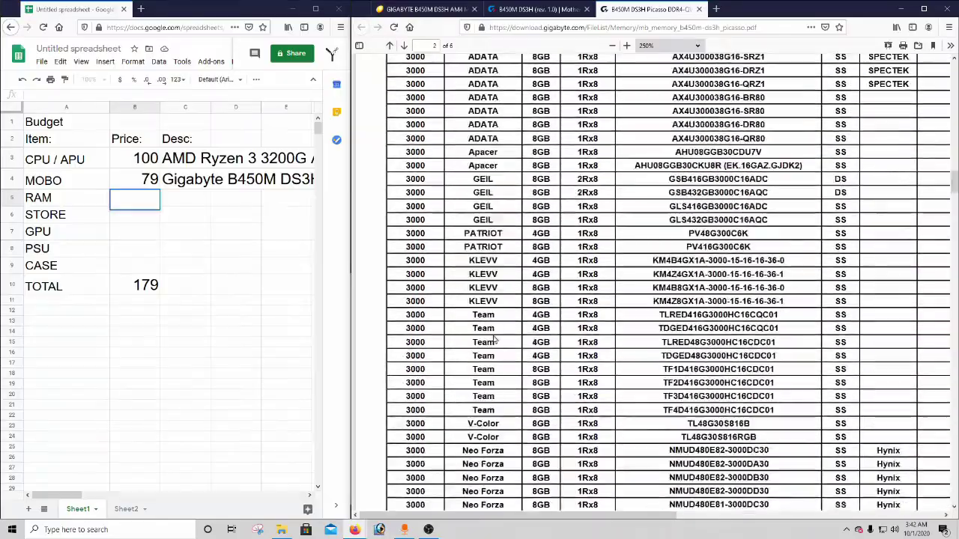
{"action": "scroll", "coordinate": [482, 339], "scroll_direction": "up", "scroll_amount": 15}
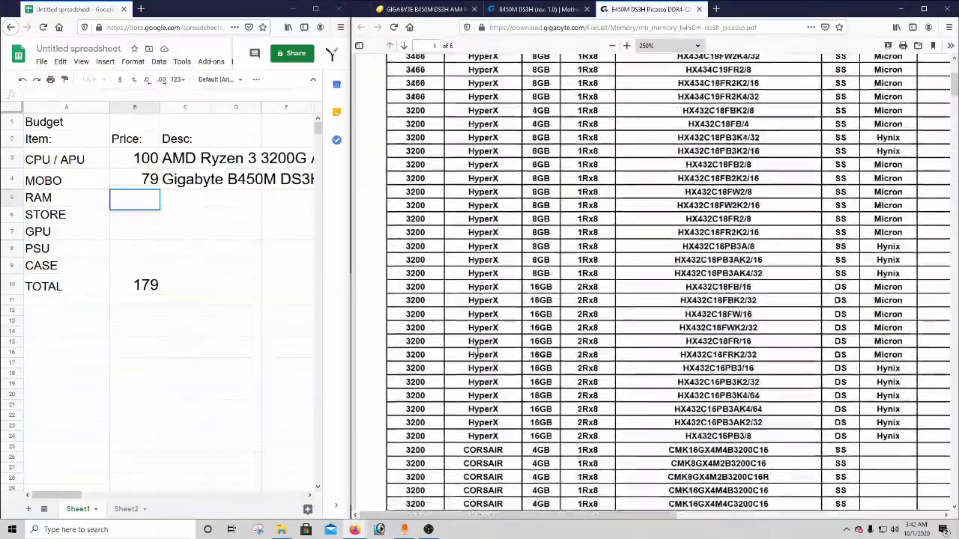
{"action": "scroll", "coordinate": [477, 352], "scroll_direction": "down", "scroll_amount": 5}
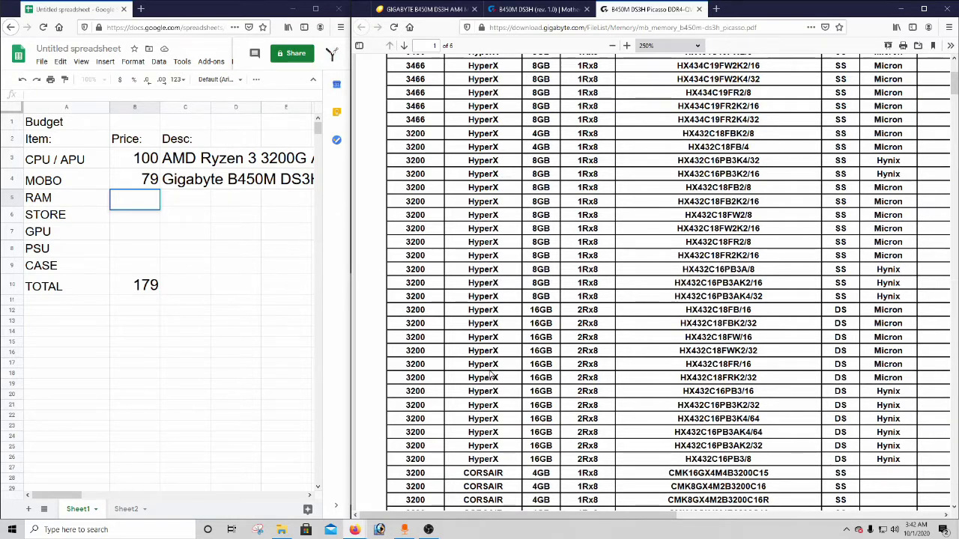
{"action": "scroll", "coordinate": [570, 351], "scroll_direction": "down", "scroll_amount": 10}
{"action": "scroll", "coordinate": [562, 352], "scroll_direction": "up", "scroll_amount": 15}
{"action": "scroll", "coordinate": [560, 352], "scroll_direction": "up", "scroll_amount": 3}
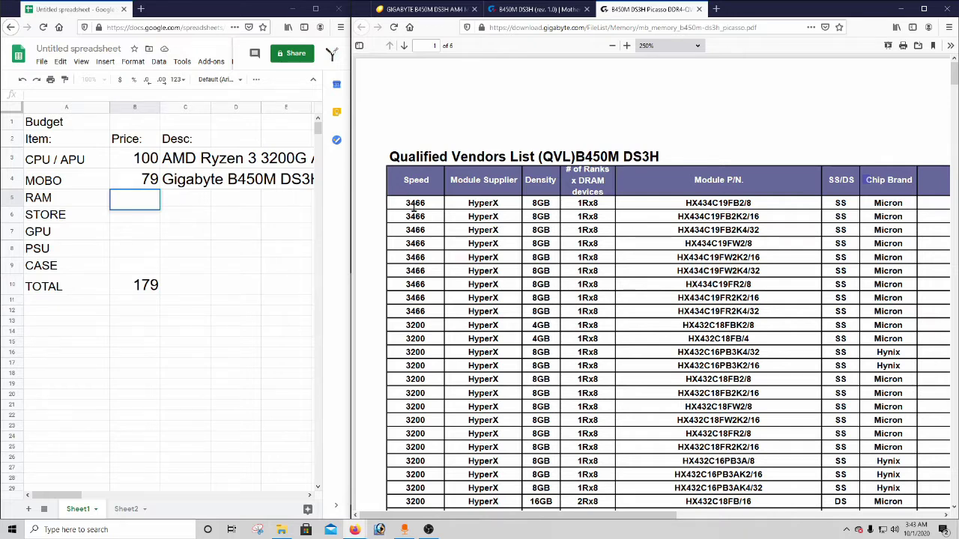
- Copy the HyperX 3466 part number HX434C19FB2K2/16 from the list and search the web for it in a new browser tab
{"action": "left_click_drag", "start_coordinate": [405, 203], "coordinate": [425, 214]}
{"action": "left_click_drag", "start_coordinate": [681, 216], "coordinate": [760, 216]}
{"action": "key", "text": "ctrl+c"}
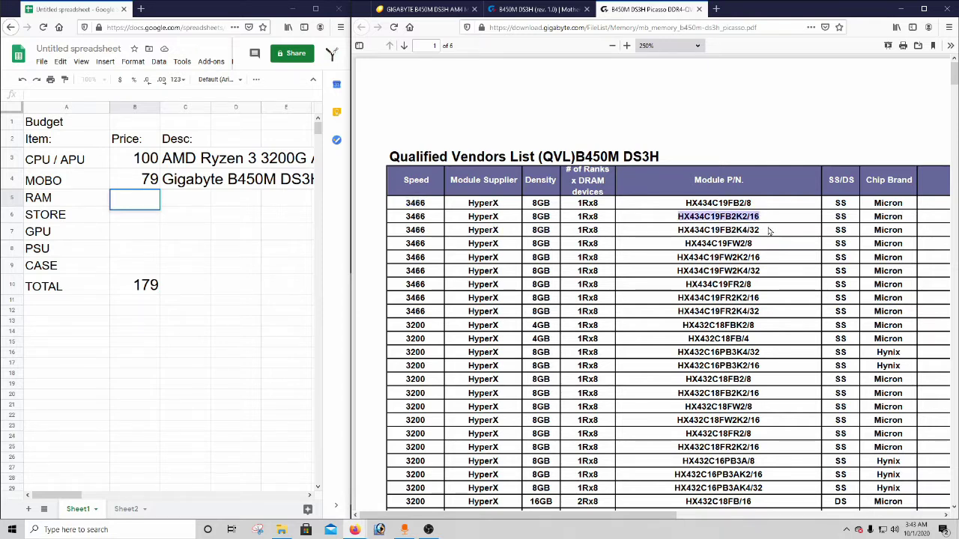
{"action": "key", "text": "ctrl+t"}
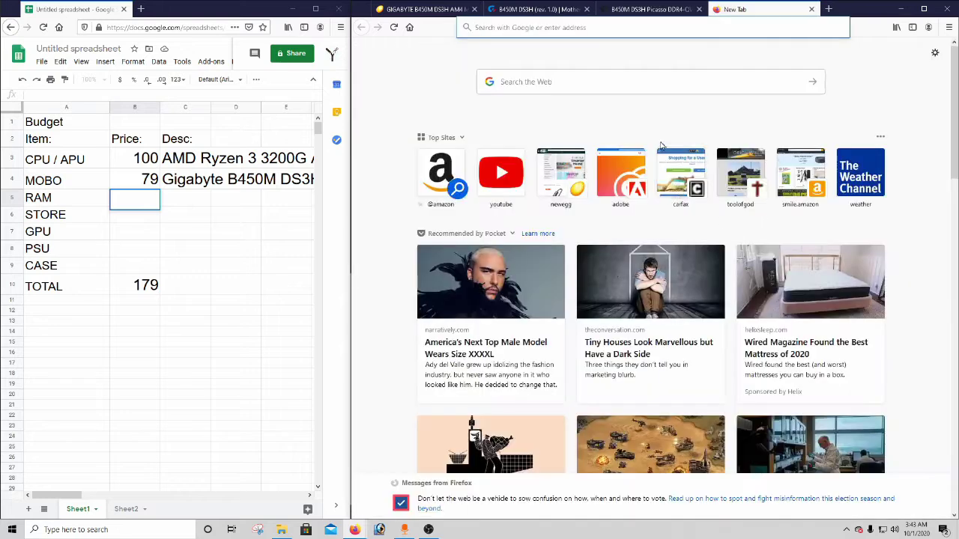
{"action": "key", "text": "ctrl+v"}
{"action": "key", "text": "Return"}
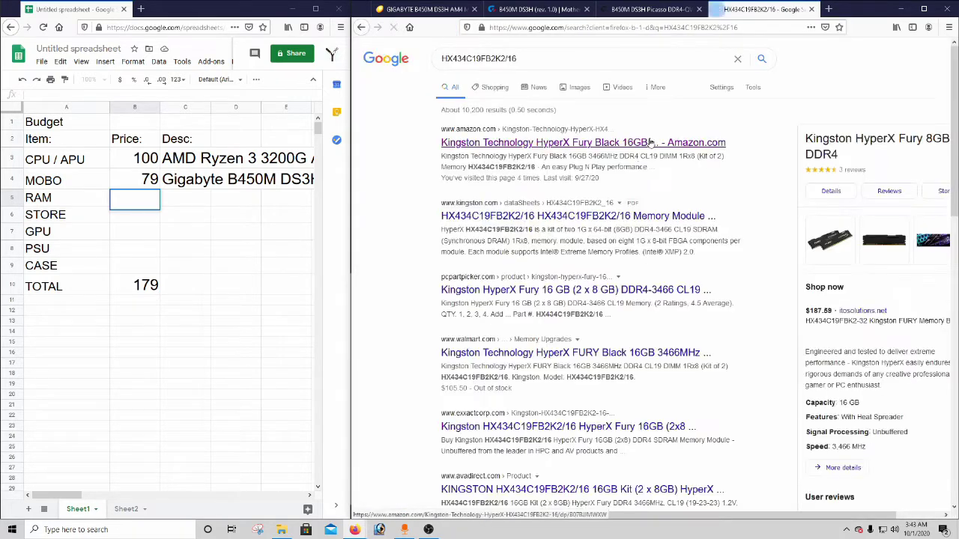
- Open the Amazon listing for the HyperX Fury 16GB 3466MHz kit, check its buying options and close the tab
{"action": "left_click", "coordinate": [574, 144]}
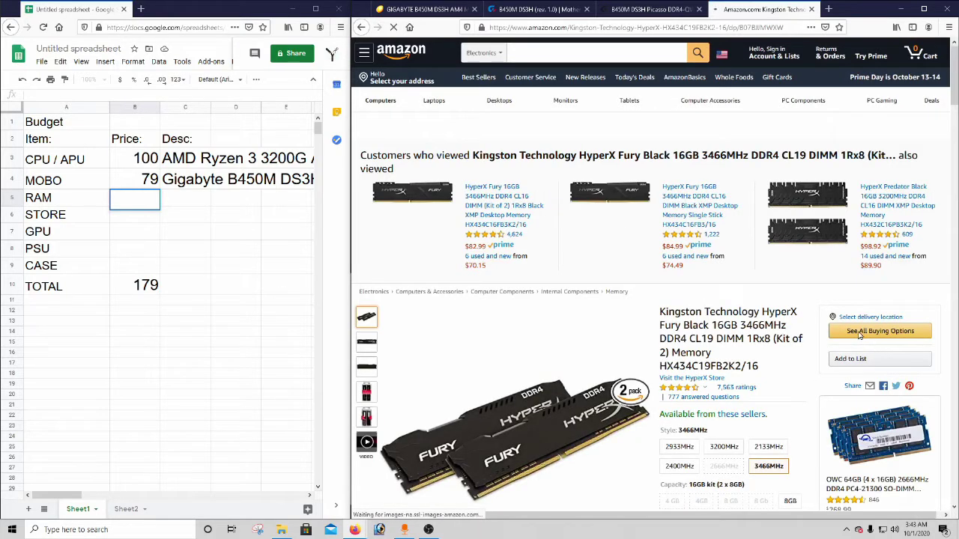
{"action": "left_click", "coordinate": [852, 339]}
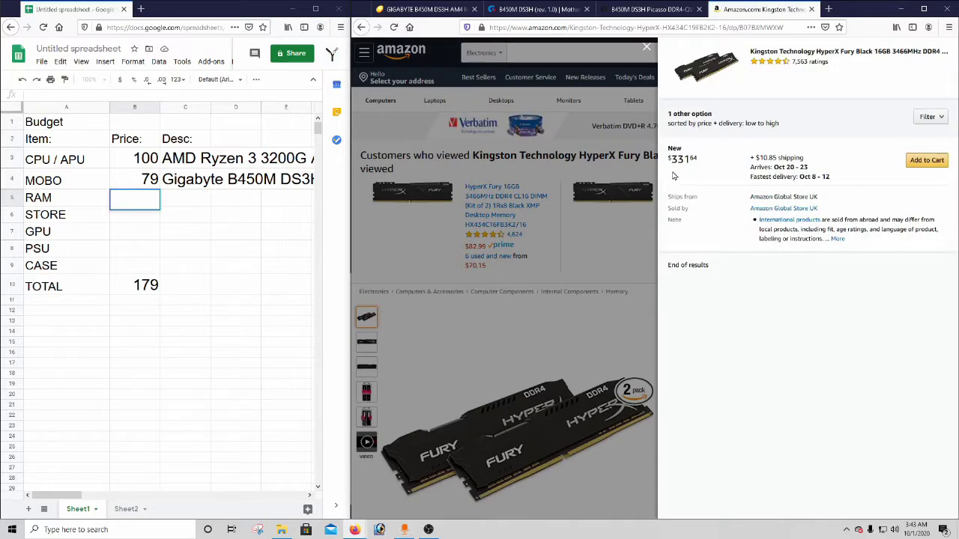
{"action": "left_click", "coordinate": [811, 9]}
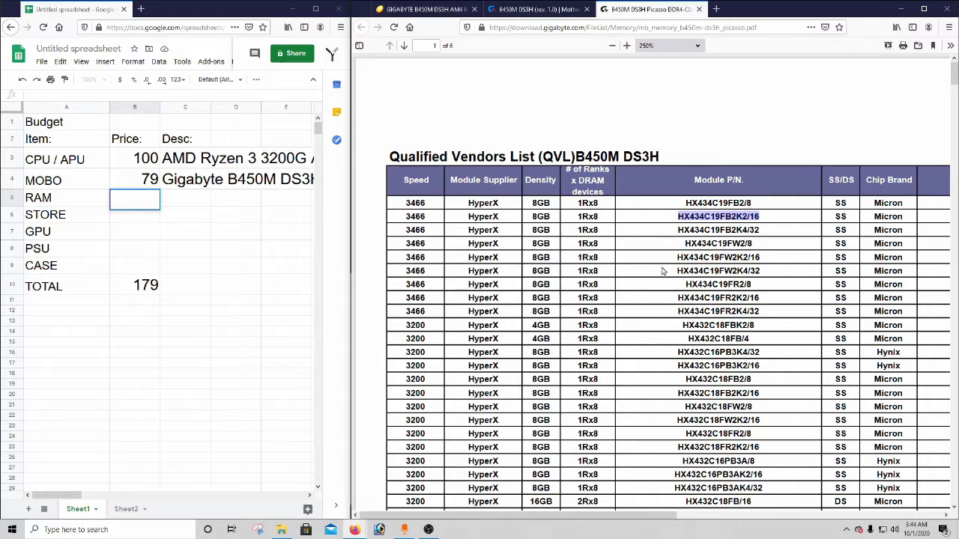
- Copy the HyperX 3200 part number HX432C16PB3K2/16 from the list and search the web for it in a new browser tab
{"action": "scroll", "coordinate": [663, 271], "scroll_direction": "down", "scroll_amount": 2}
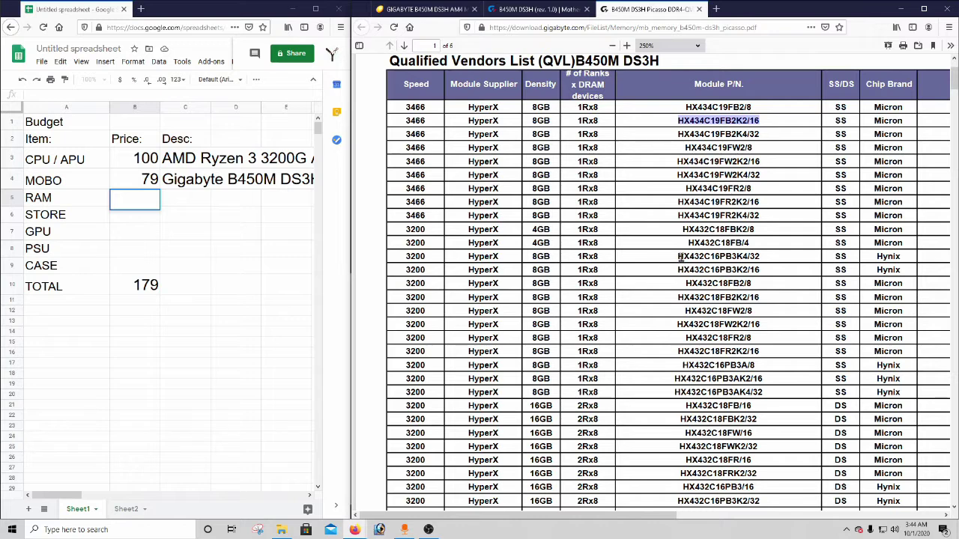
{"action": "left_click_drag", "start_coordinate": [681, 271], "coordinate": [765, 275]}
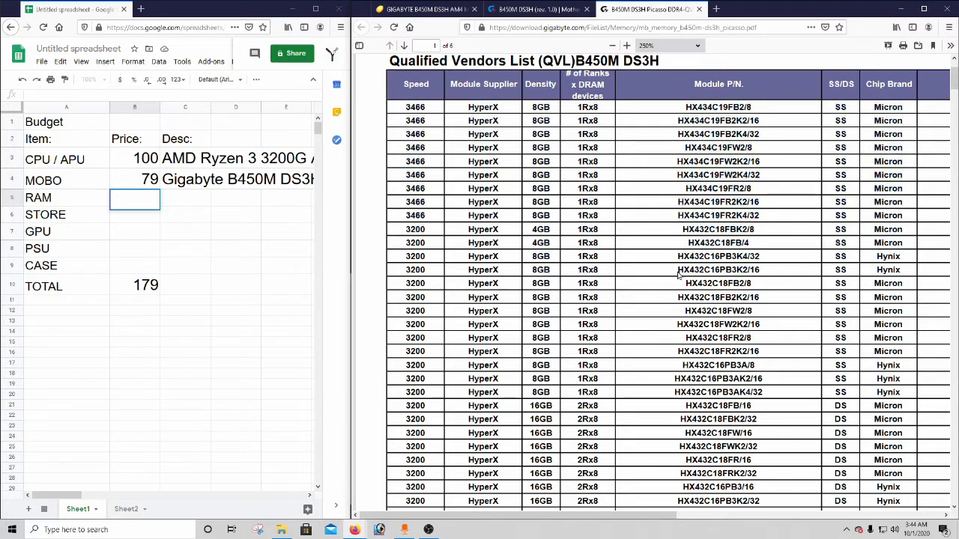
{"action": "left_click_drag", "start_coordinate": [678, 272], "coordinate": [759, 273]}
{"action": "key", "text": "ctrl+c"}
{"action": "key", "text": "ctrl+t"}
{"action": "key", "text": "ctrl+v"}
{"action": "key", "text": "Return"}
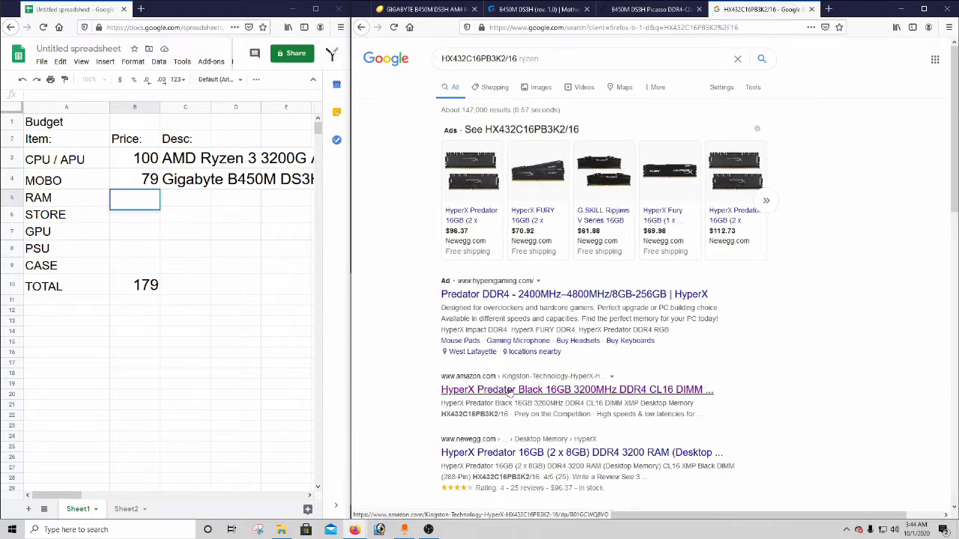
- View the Newegg listing for the HyperX Predator 16GB (2 x 8GB) DDR4 3200 kit in its own tab, then close it
{"action": "middle_click", "coordinate": [470, 218]}
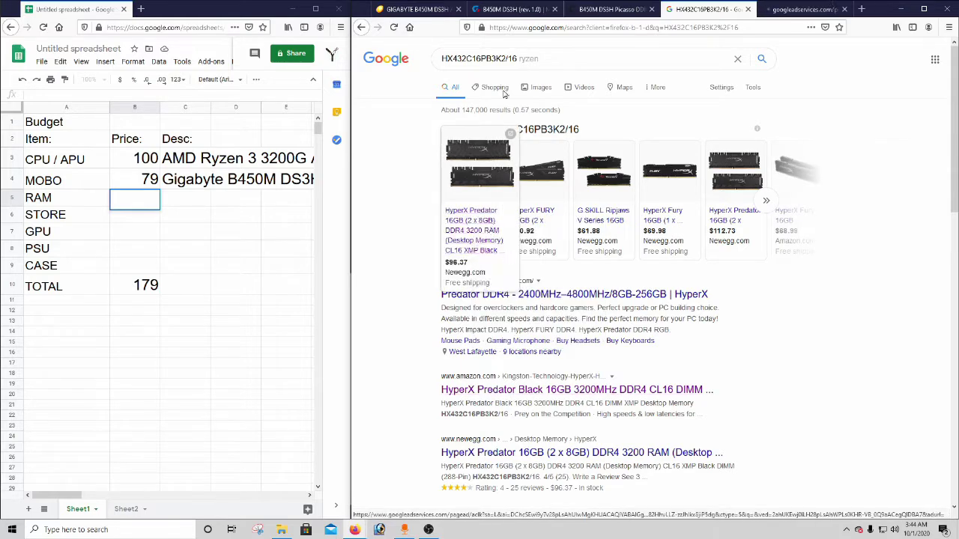
{"action": "left_click", "coordinate": [808, 9]}
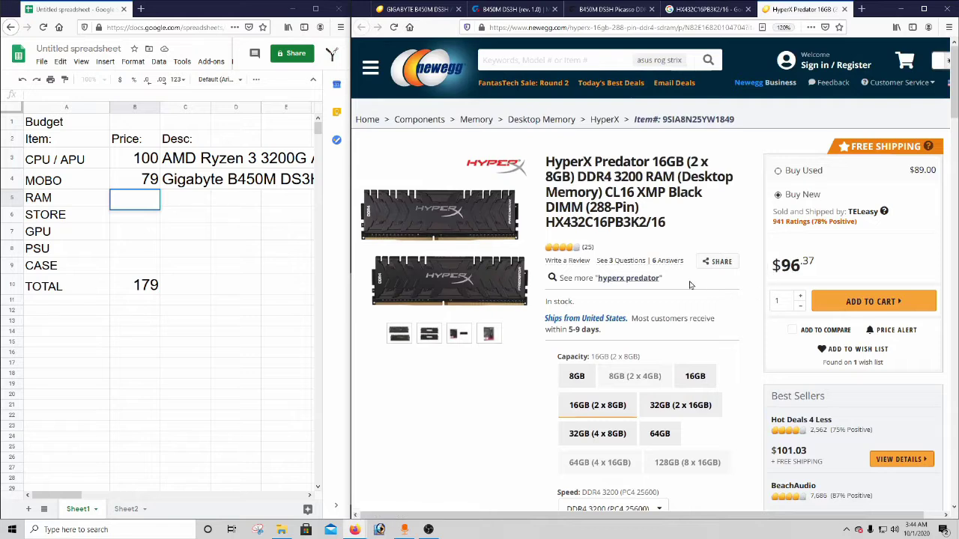
{"action": "mouse_move", "coordinate": [735, 281]}
{"action": "left_click", "coordinate": [844, 9]}
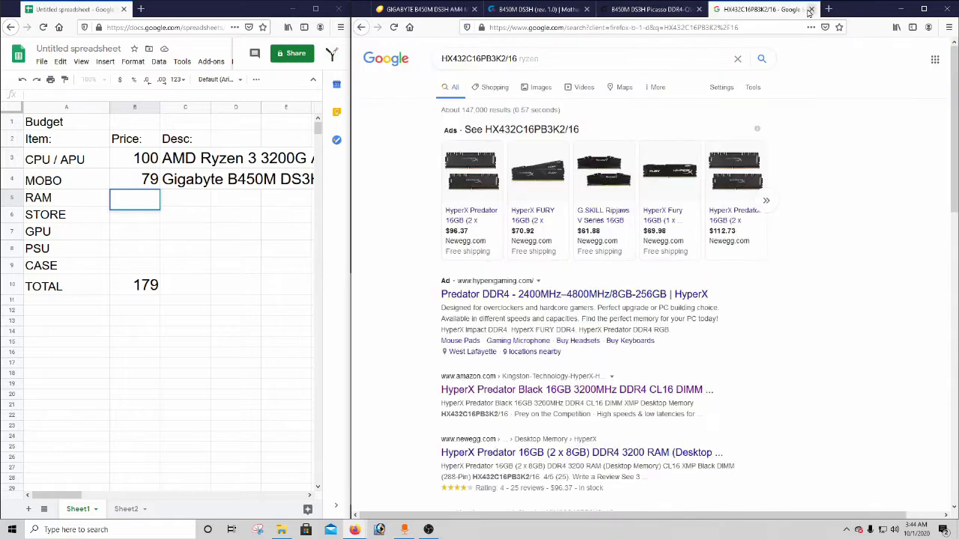
- Return to the vendors list, copy the Patriot part number PVR416G320C6K and search the web for it in a new browser tab
{"action": "left_click", "coordinate": [642, 9]}
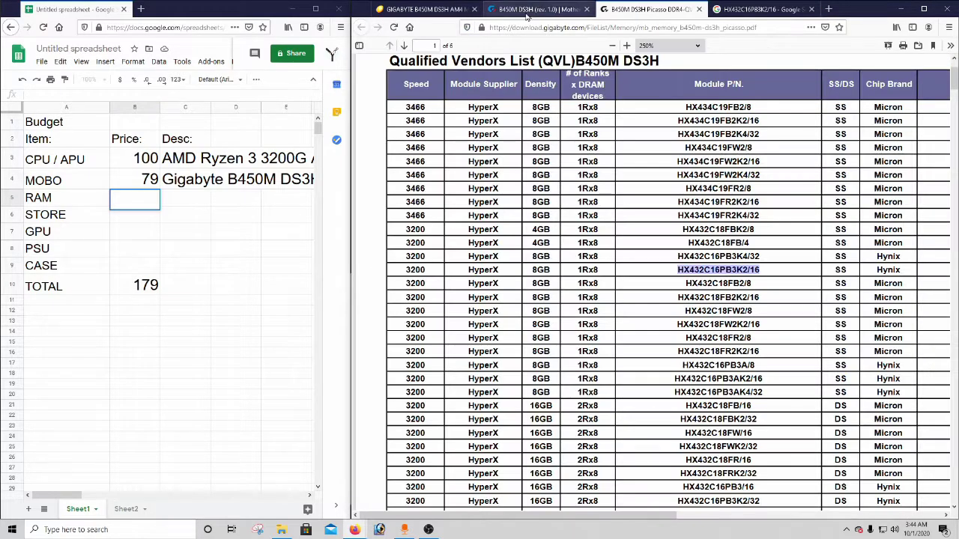
{"action": "scroll", "coordinate": [614, 322], "scroll_direction": "down", "scroll_amount": 4}
{"action": "scroll", "coordinate": [656, 320], "scroll_direction": "down", "scroll_amount": 10}
{"action": "scroll", "coordinate": [656, 320], "scroll_direction": "down", "scroll_amount": 8}
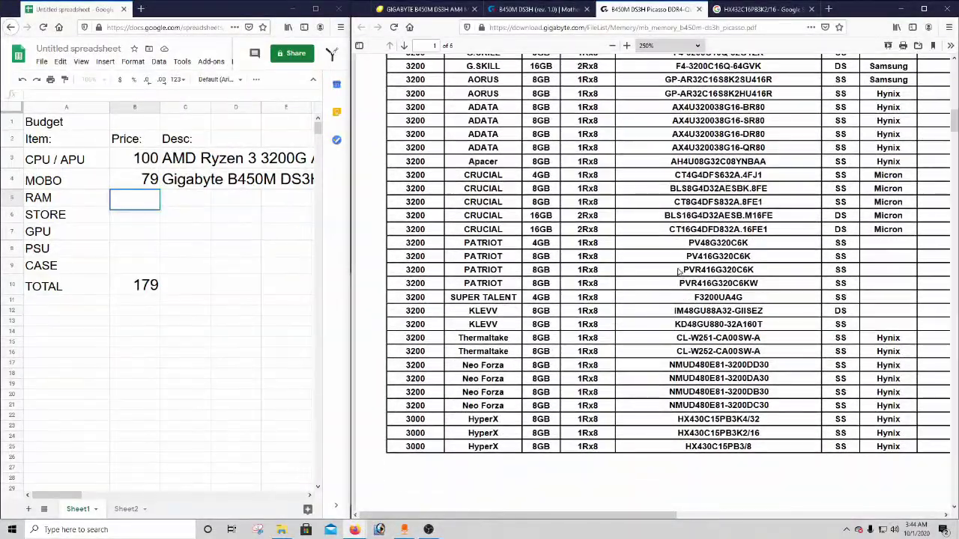
{"action": "left_click_drag", "start_coordinate": [684, 271], "coordinate": [755, 271]}
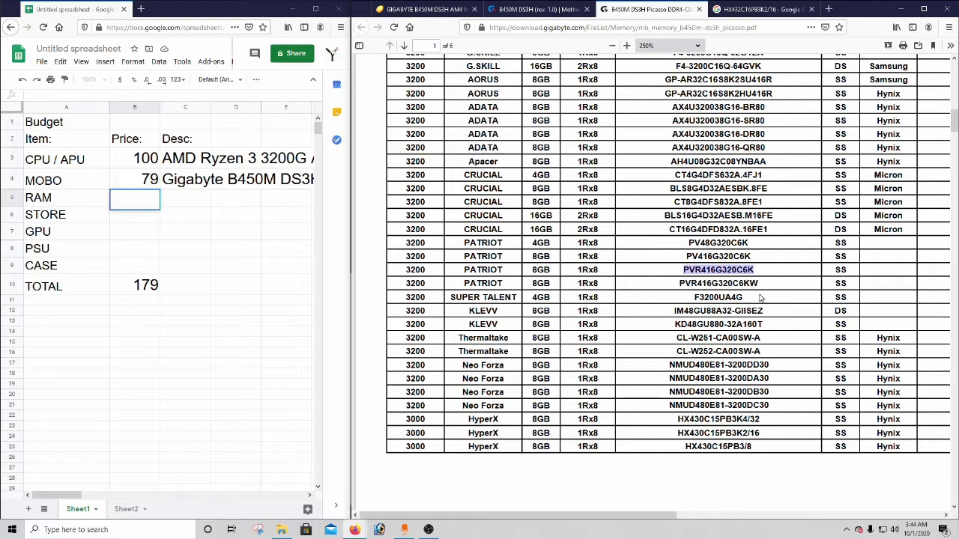
{"action": "key", "text": "ctrl+t"}
{"action": "key", "text": "Return"}
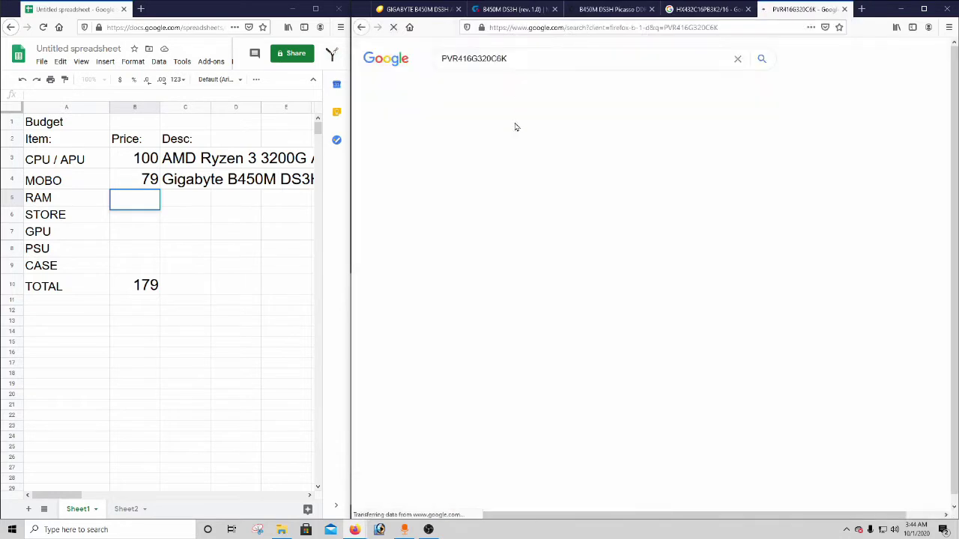
- Check the price on Newegg's Patriot PVR416G320C6K listing, then close it along with both part-number search tabs
{"action": "left_click", "coordinate": [623, 295]}
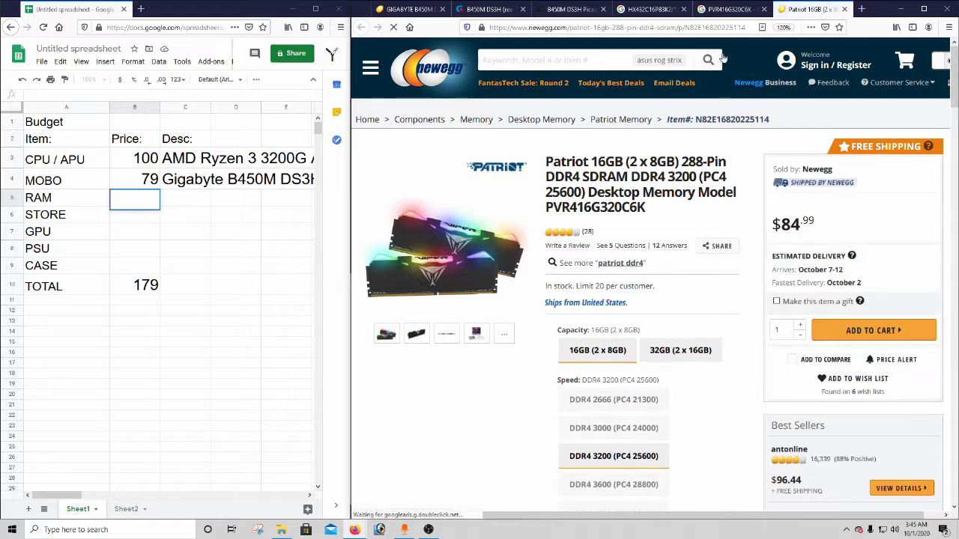
{"action": "left_click", "coordinate": [845, 9]}
{"action": "left_click", "coordinate": [831, 9]}
{"action": "left_click", "coordinate": [811, 9]}
- Copy the Patriot 3200 part number PV416G320C6K from the supported memory list and search the web for it in a new browser tab
{"action": "scroll", "coordinate": [660, 300], "scroll_direction": "down", "scroll_amount": 2}
{"action": "left_click_drag", "start_coordinate": [684, 284], "coordinate": [707, 283]}
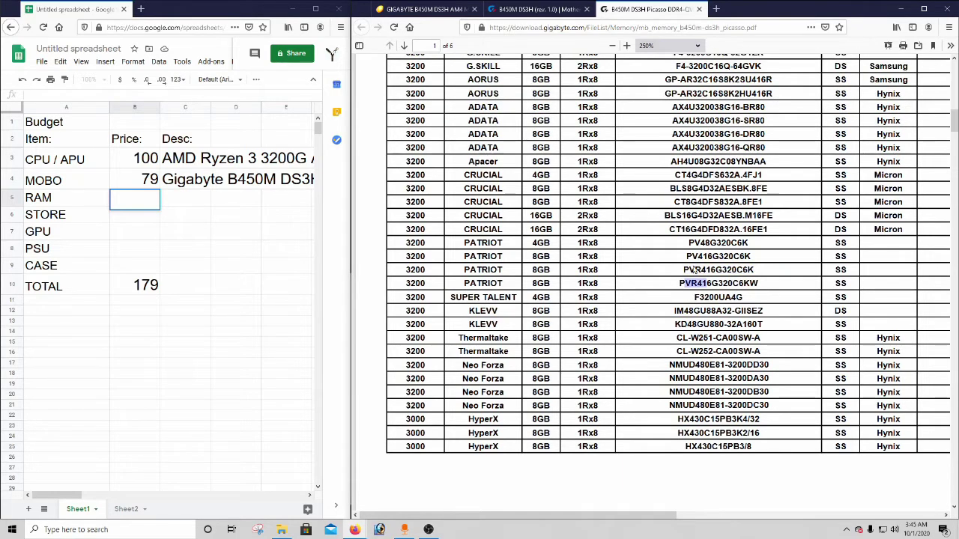
{"action": "left_click_drag", "start_coordinate": [686, 256], "coordinate": [752, 257]}
{"action": "key", "text": "ctrl+t"}
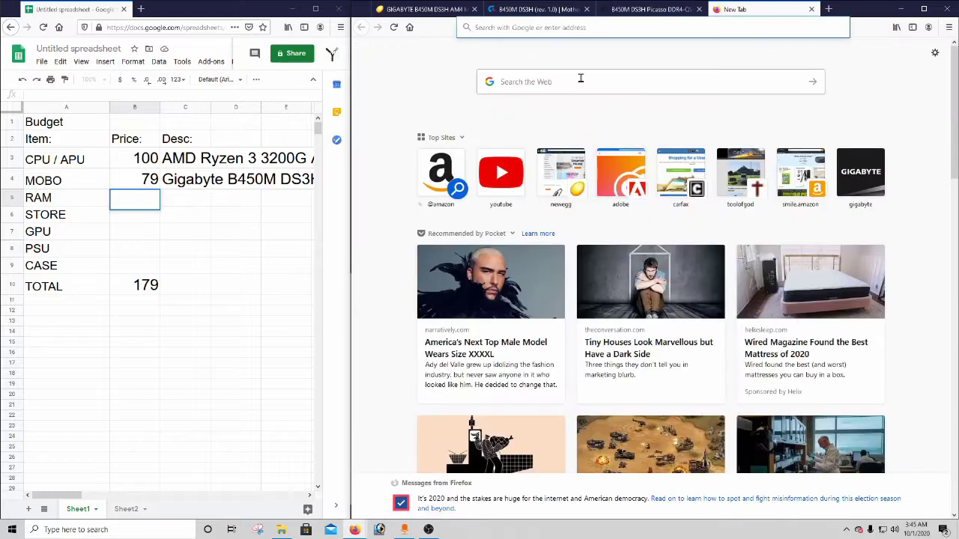
{"action": "key", "text": "ctrl+v"}
{"action": "key", "text": "Return"}
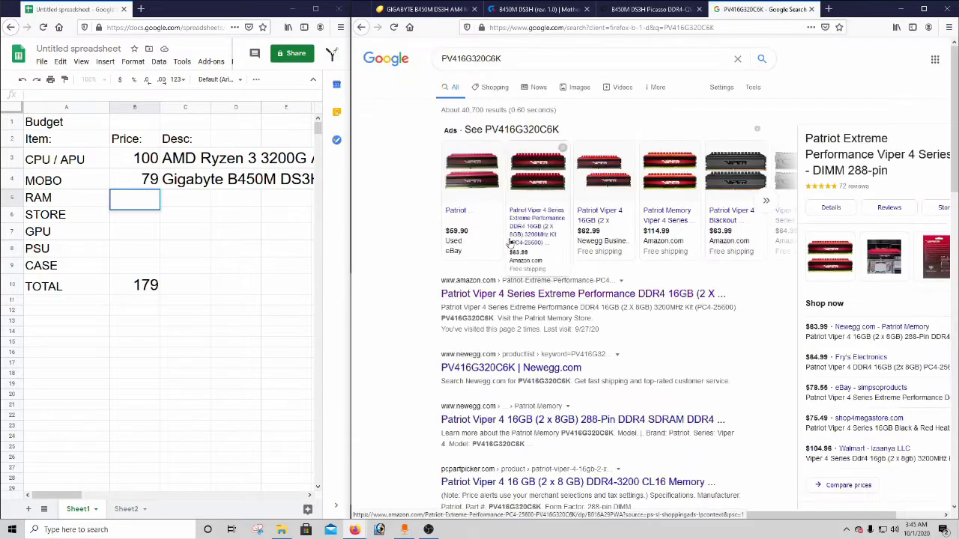
- Open Amazon's listing for the Patriot Viper 4 16GB (2 x 8GB) 3200MHz kit and check its price
{"action": "left_click", "coordinate": [599, 294]}
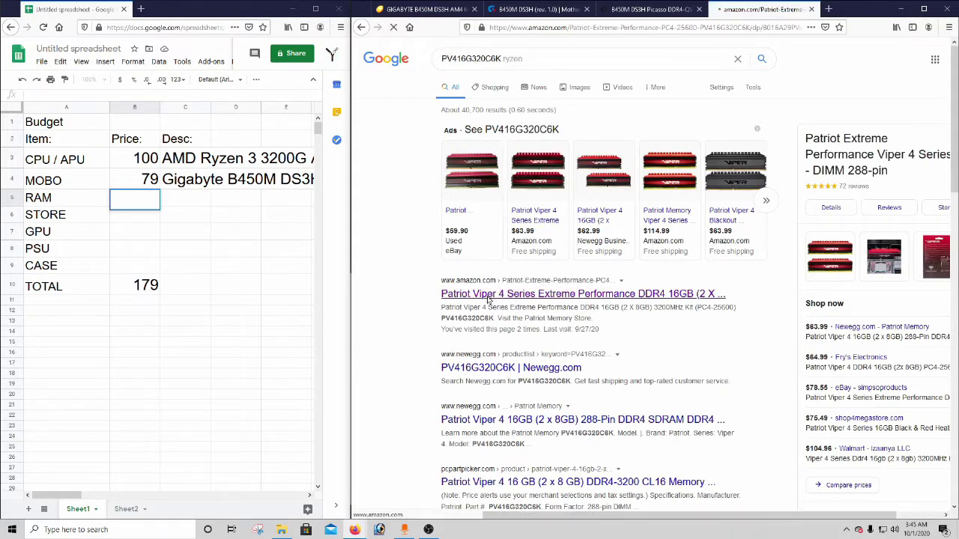
{"action": "scroll", "coordinate": [603, 327], "scroll_direction": "down", "scroll_amount": 1}
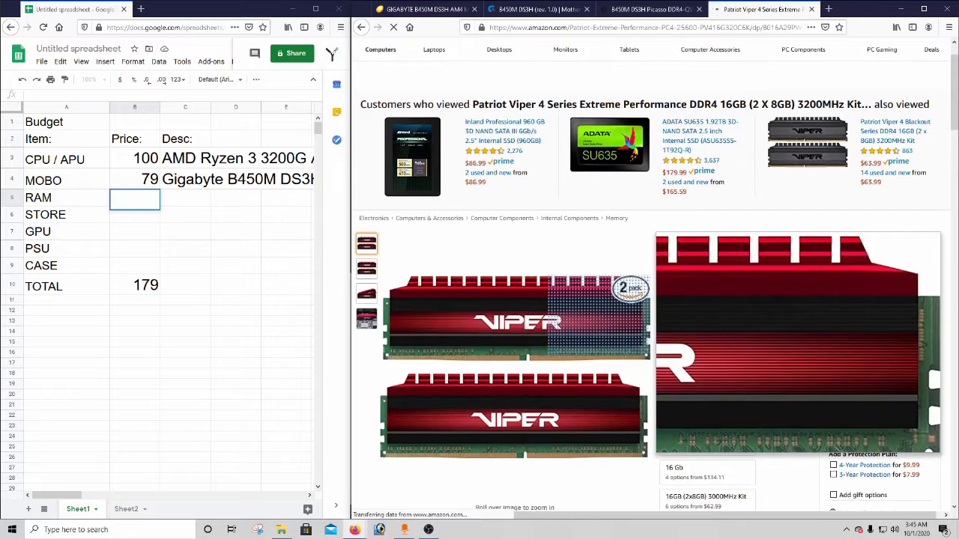
{"action": "scroll", "coordinate": [845, 225], "scroll_direction": "down", "scroll_amount": 1}
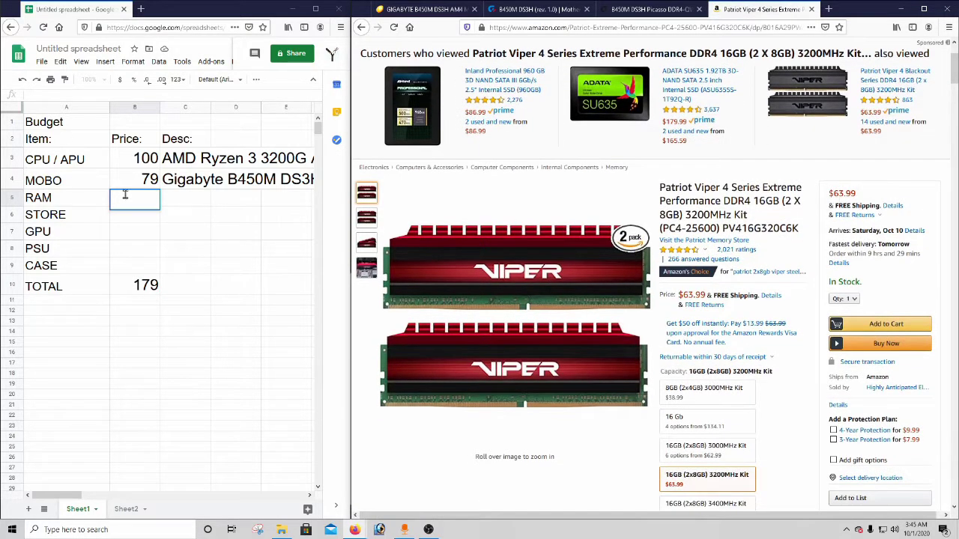
- Fill in the RAM row of the budget with price 64 and description "Patriot Viper 4 Extreme DDR4 3200"
{"action": "type", "text": "64"}
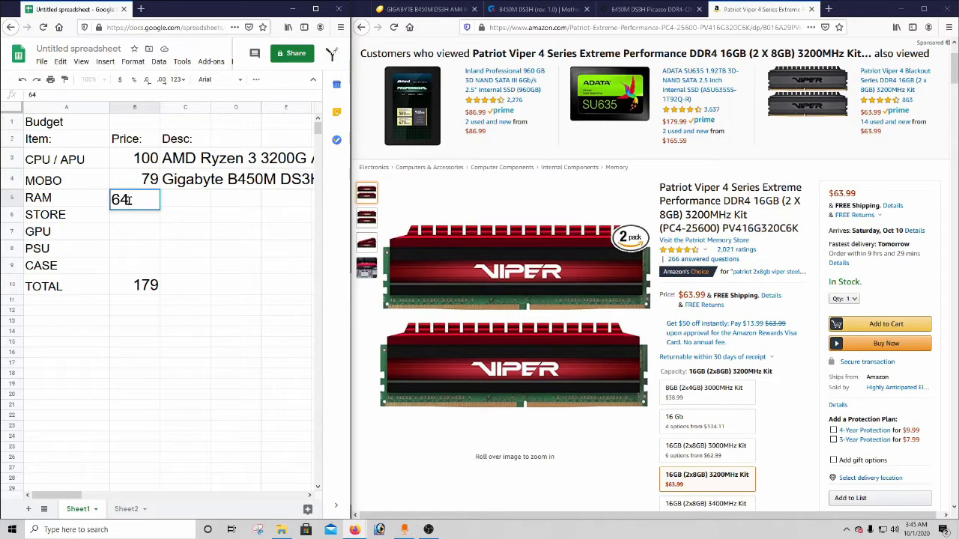
{"action": "key", "text": "Tab"}
{"action": "type", "text": "Pa"}
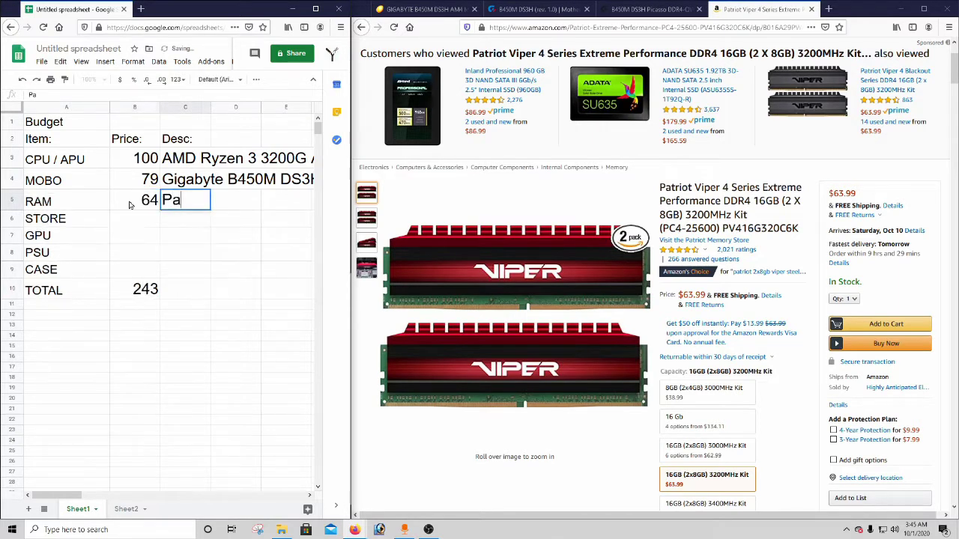
{"action": "type", "text": "triot Vip"}
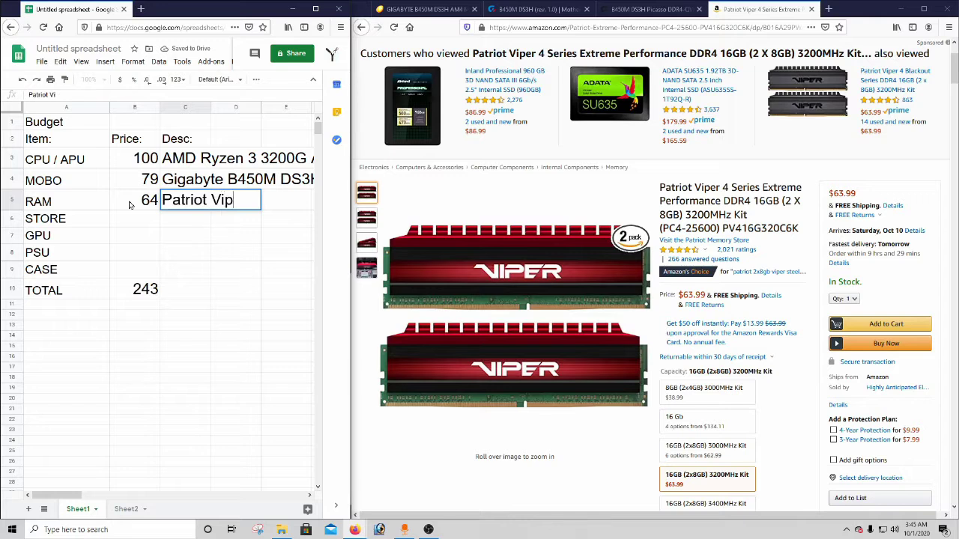
{"action": "type", "text": "er 4 Ex"}
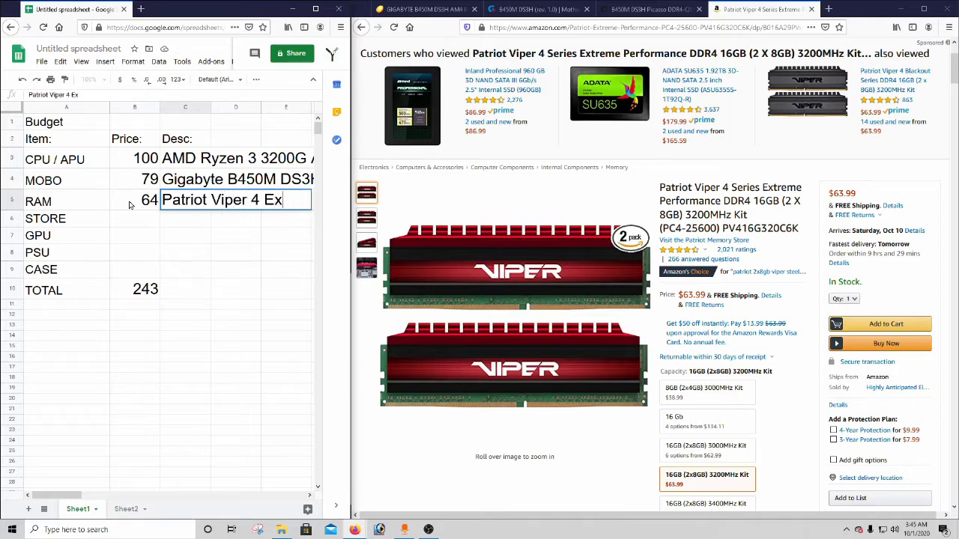
{"action": "type", "text": "treme DD"}
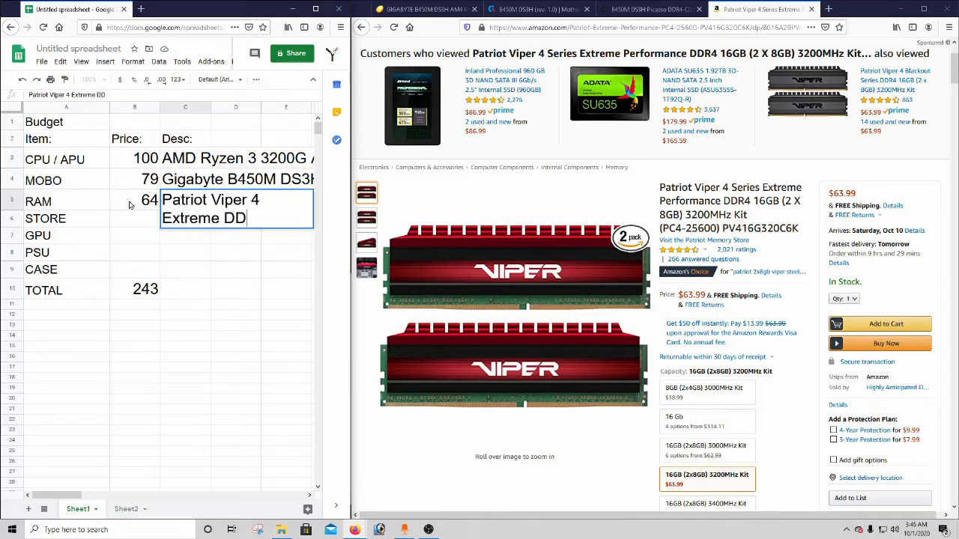
{"action": "type", "text": "R4 3200"}
{"action": "key", "text": "Return"}
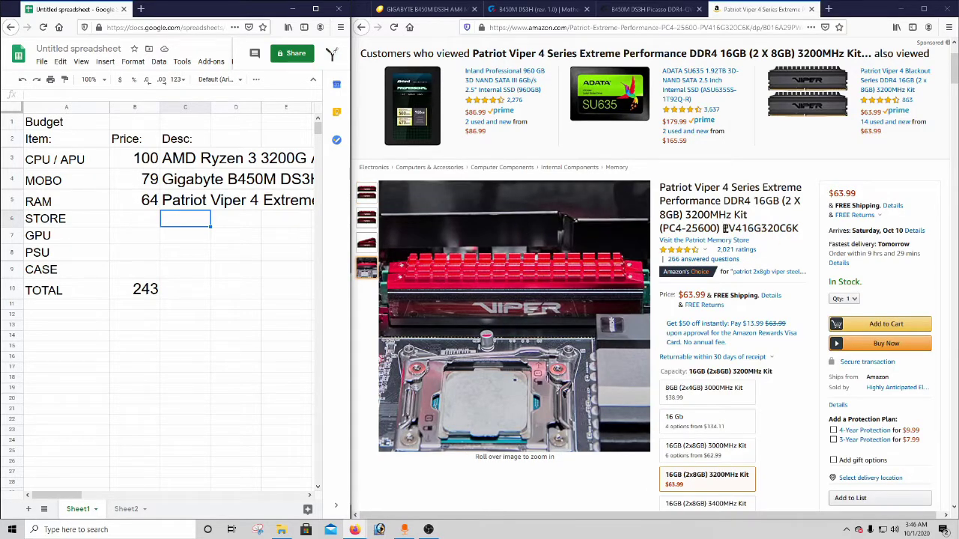
- Compare the part number in the Amazon listing's title with the PV416G320C6K entry in the motherboard's supported memory list
{"action": "left_click_drag", "start_coordinate": [724, 229], "coordinate": [786, 228]}
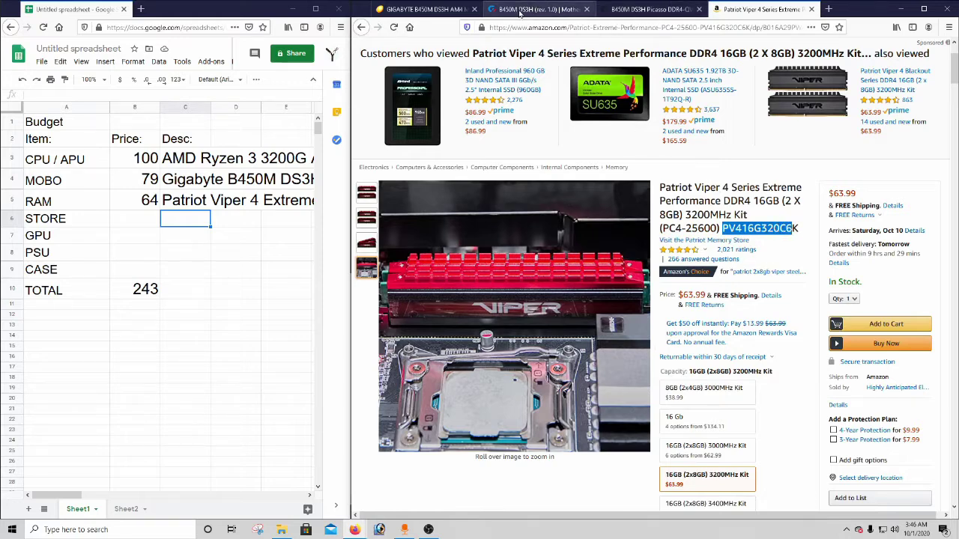
{"action": "left_click", "coordinate": [646, 9]}
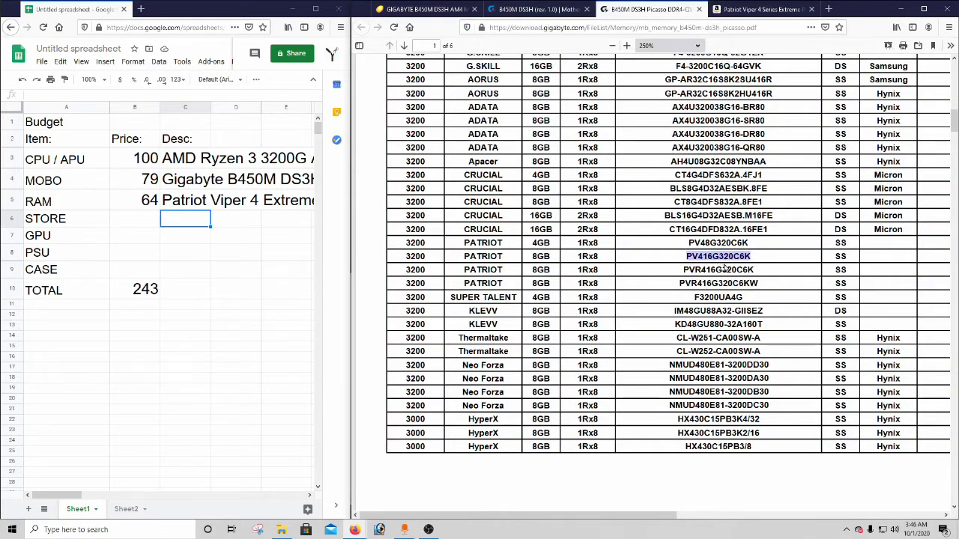
{"action": "left_click", "coordinate": [756, 9]}
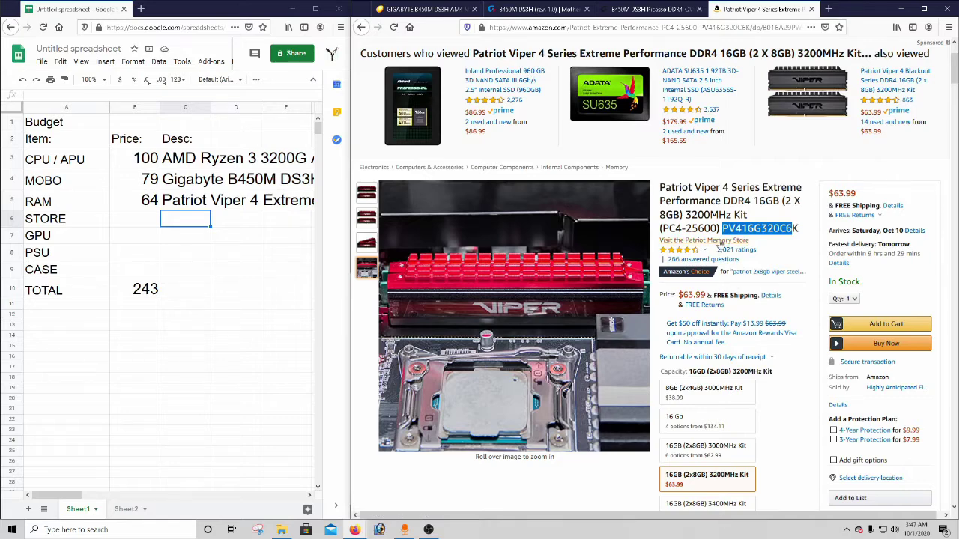
- Close the Amazon, memory list and Gigabyte motherboard tabs, return to Newegg's home page, and select the STORE price cell in the budget
{"action": "left_click", "coordinate": [811, 9]}
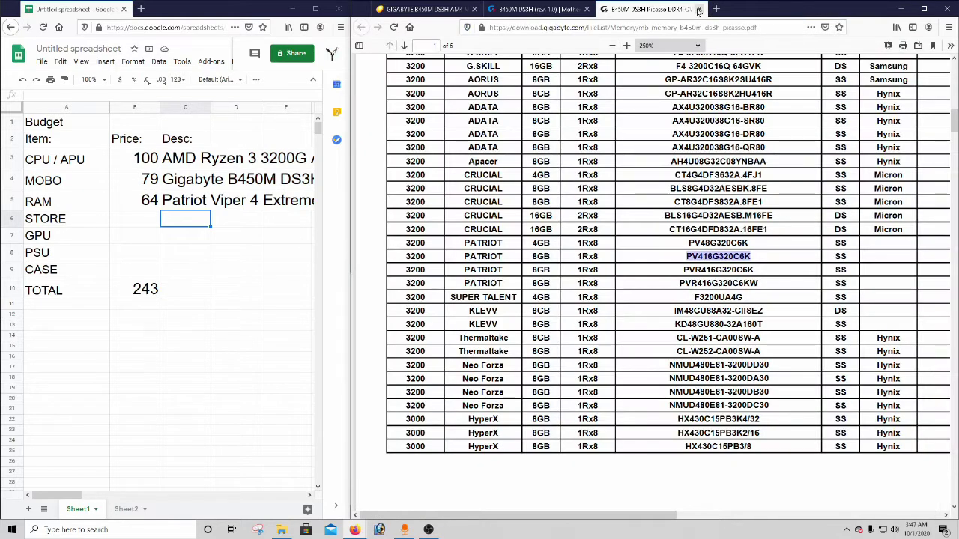
{"action": "left_click", "coordinate": [698, 10]}
{"action": "left_click", "coordinate": [586, 9]}
{"action": "left_click", "coordinate": [367, 120]}
{"action": "left_click", "coordinate": [349, 160]}
{"action": "key", "text": "Left"}
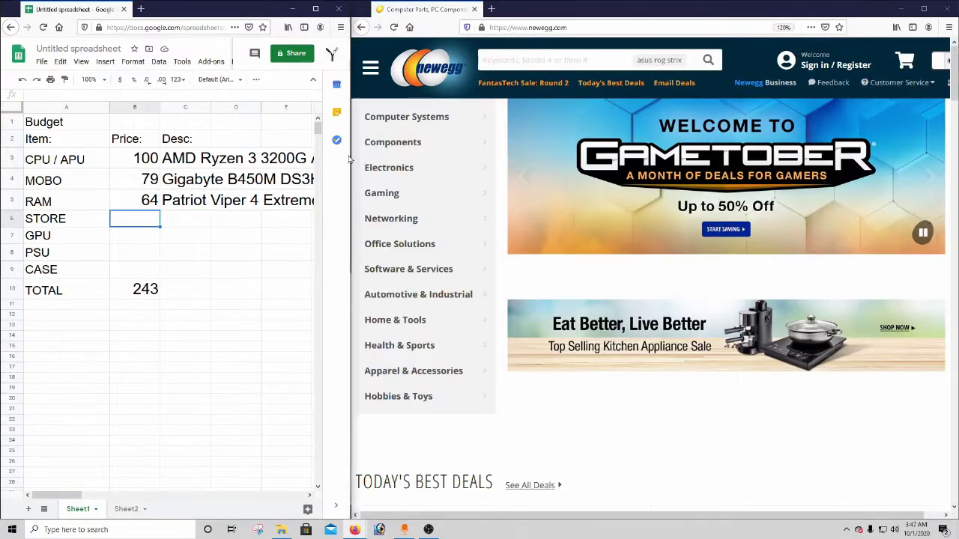
- Open Newegg's Internal SSDs category from the storage devices under Components
{"action": "mouse_move", "coordinate": [403, 118]}
{"action": "mouse_move", "coordinate": [393, 141]}
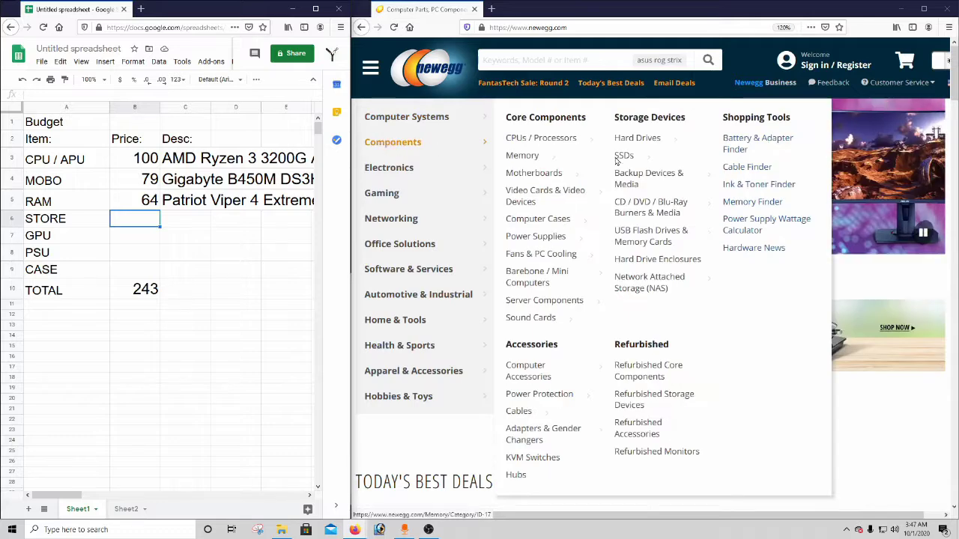
{"action": "mouse_move", "coordinate": [622, 155]}
{"action": "left_click", "coordinate": [687, 188]}
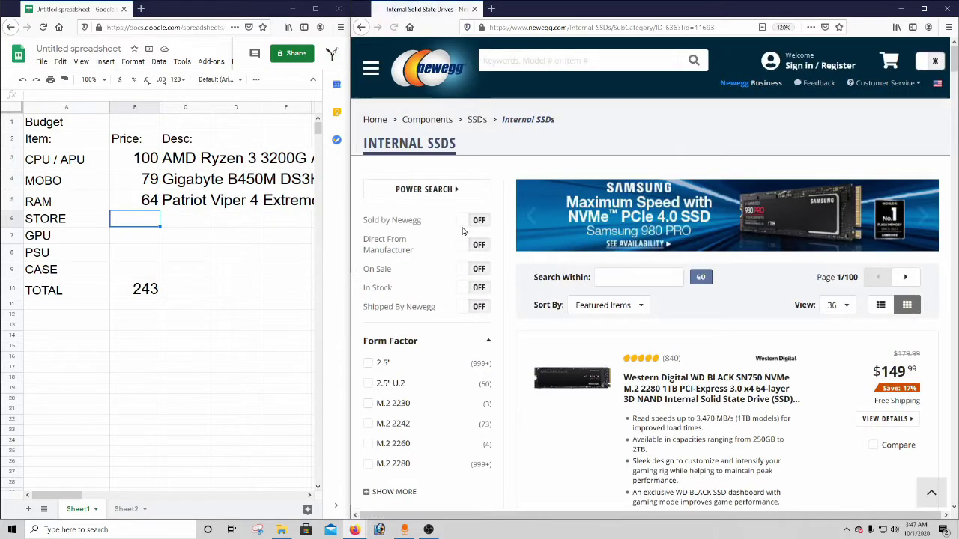
- Limit the internal SSDs to in-stock drives sold and shipped by Newegg
{"action": "left_click", "coordinate": [472, 222]}
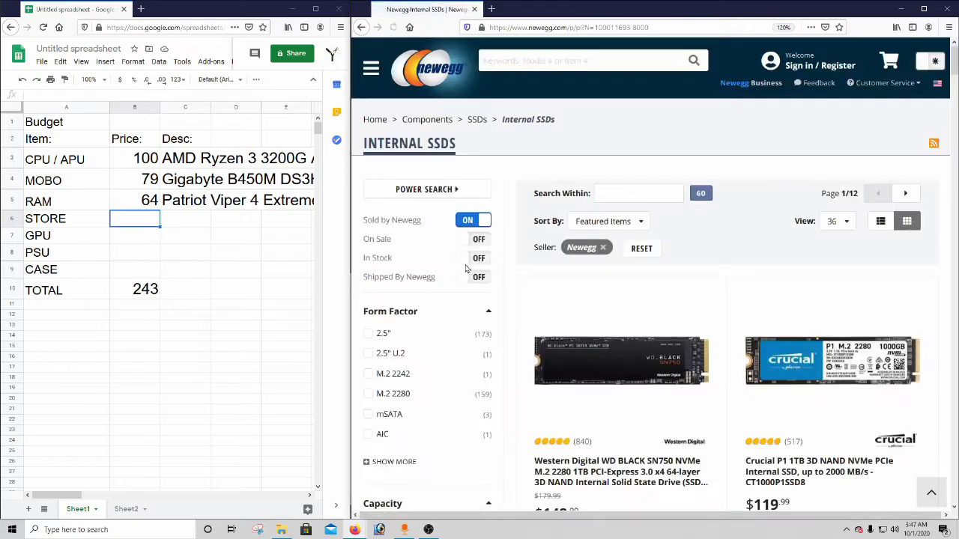
{"action": "left_click", "coordinate": [464, 278]}
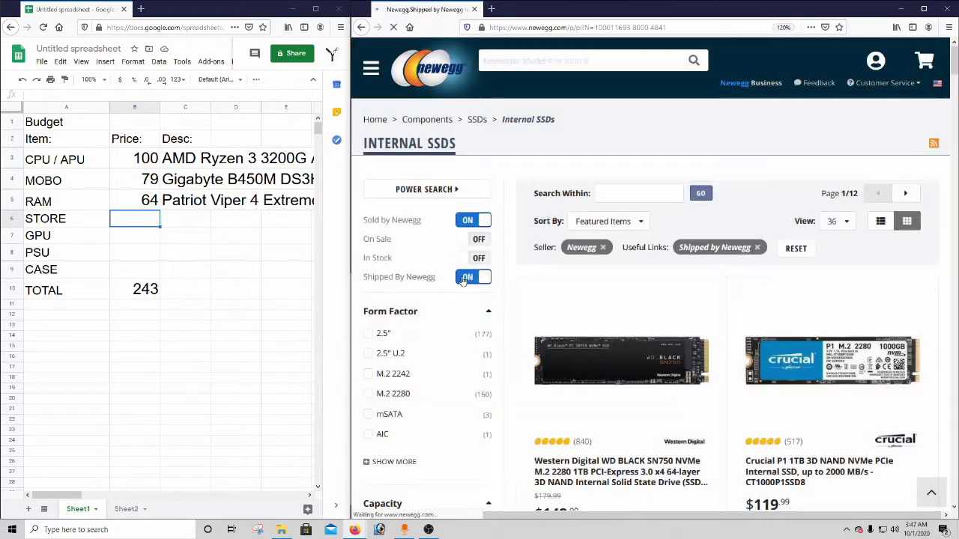
{"action": "left_click", "coordinate": [465, 260]}
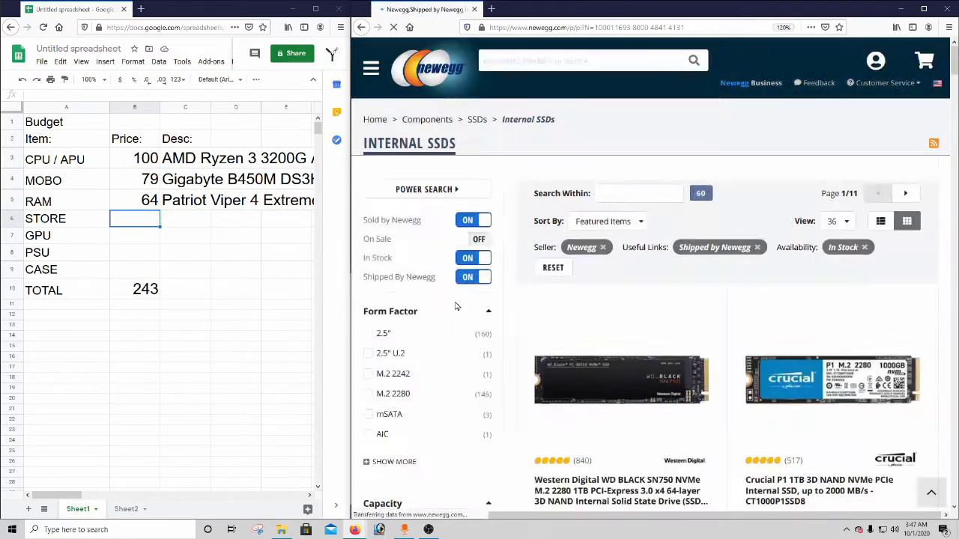
- Filter the SSDs to capacities 480GB to 999GB and 1TB to 1.9TB, in new condition only
{"action": "scroll", "coordinate": [381, 248], "scroll_direction": "down", "scroll_amount": 5}
{"action": "left_click", "coordinate": [368, 251]}
{"action": "left_click", "coordinate": [383, 272]}
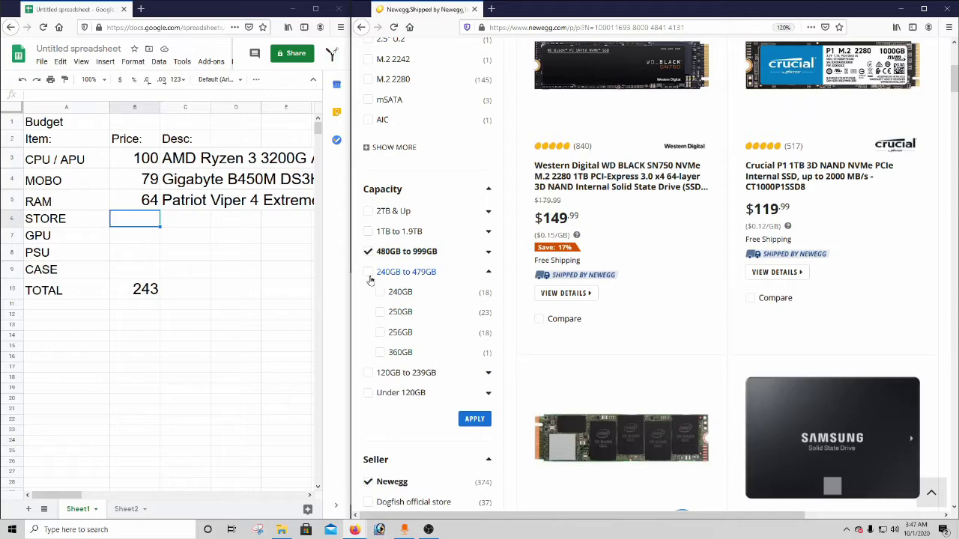
{"action": "left_click", "coordinate": [368, 231]}
{"action": "scroll", "coordinate": [450, 397], "scroll_direction": "down", "scroll_amount": 5}
{"action": "scroll", "coordinate": [413, 356], "scroll_direction": "up", "scroll_amount": 2}
{"action": "scroll", "coordinate": [414, 356], "scroll_direction": "down", "scroll_amount": 4}
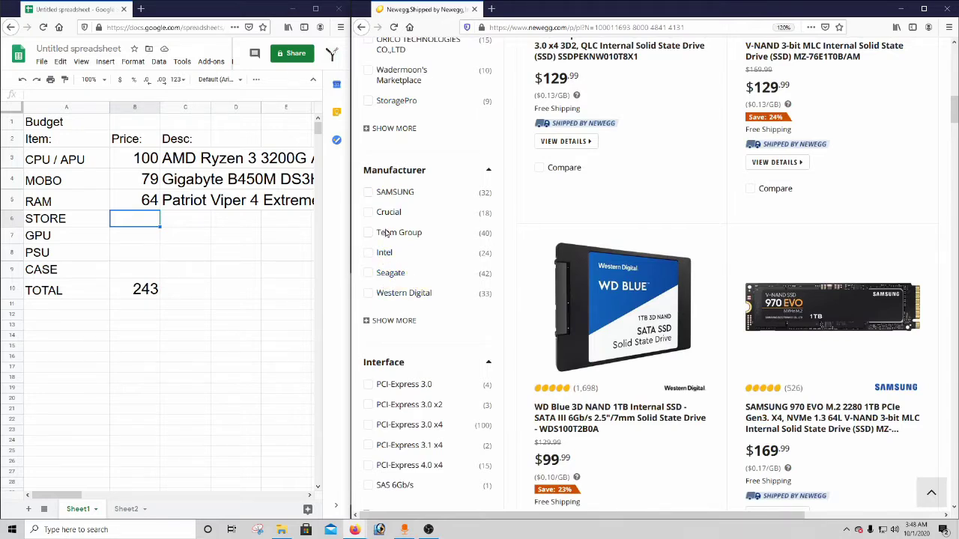
{"action": "scroll", "coordinate": [395, 291], "scroll_direction": "down", "scroll_amount": 3}
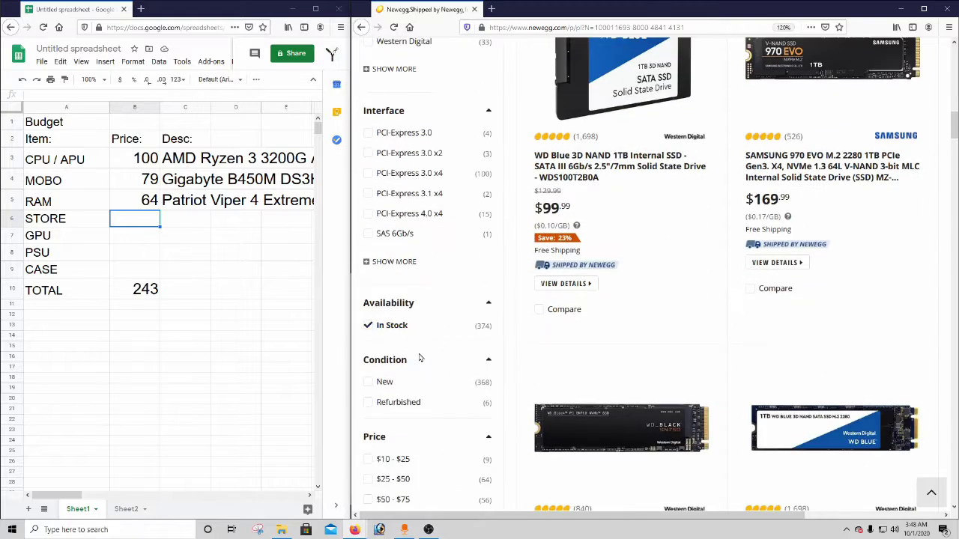
{"action": "left_click", "coordinate": [376, 382]}
- Apply a manufacturer filter for Samsung, Crucial, Intel, Western Digital and Corsair to the SSD results
{"action": "scroll", "coordinate": [455, 343], "scroll_direction": "down", "scroll_amount": 3}
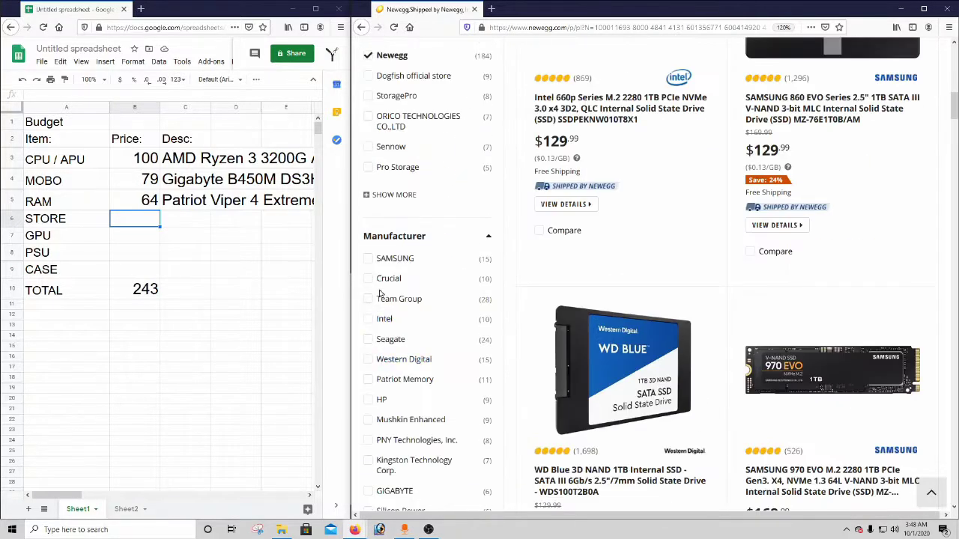
{"action": "left_click", "coordinate": [369, 260]}
{"action": "left_click", "coordinate": [368, 280]}
{"action": "left_click", "coordinate": [369, 321]}
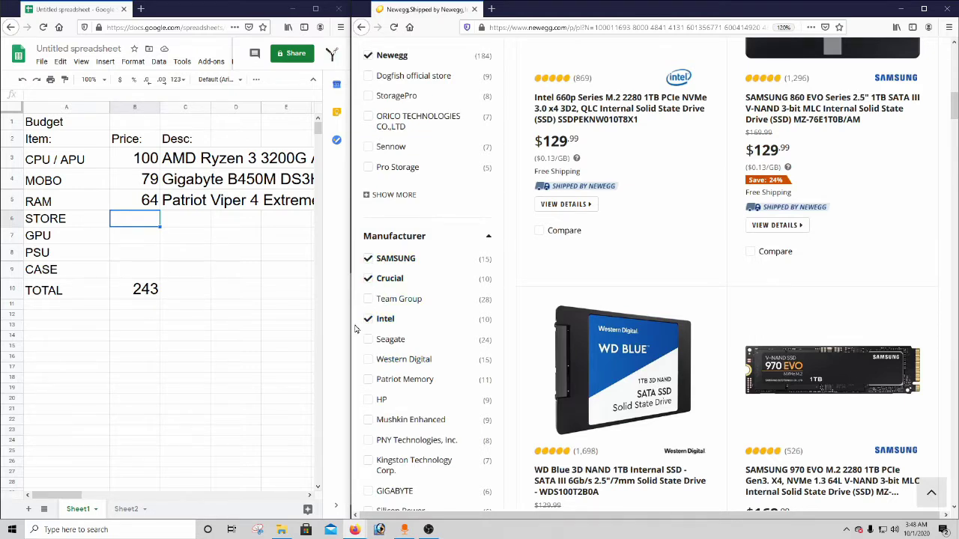
{"action": "scroll", "coordinate": [369, 333], "scroll_direction": "down", "scroll_amount": 1}
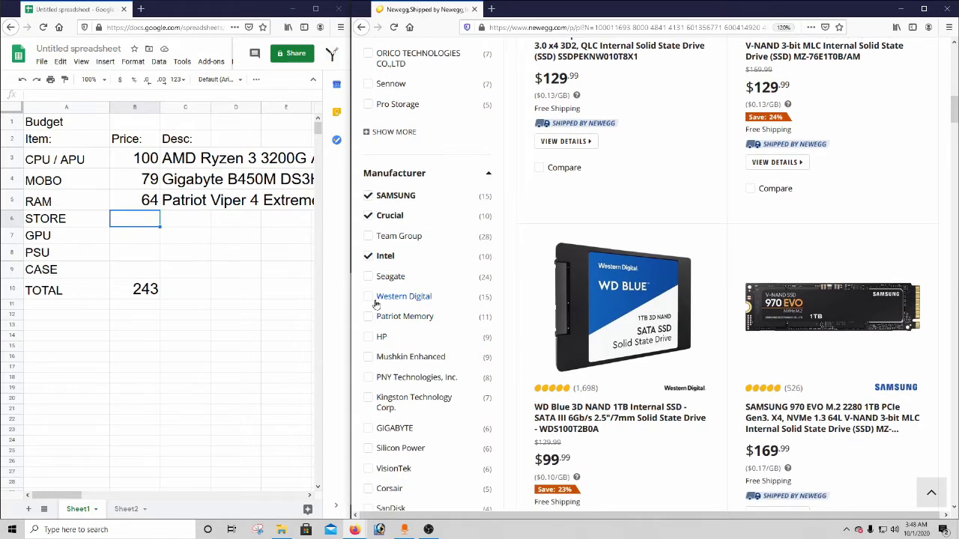
{"action": "scroll", "coordinate": [377, 304], "scroll_direction": "down", "scroll_amount": 4}
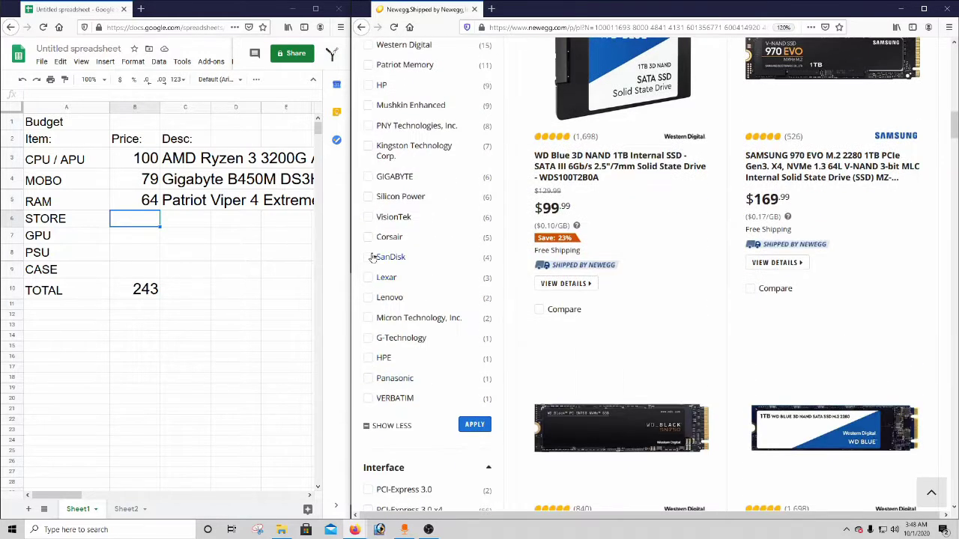
{"action": "left_click", "coordinate": [368, 237]}
{"action": "scroll", "coordinate": [369, 300], "scroll_direction": "up", "scroll_amount": 4}
{"action": "left_click", "coordinate": [368, 297]}
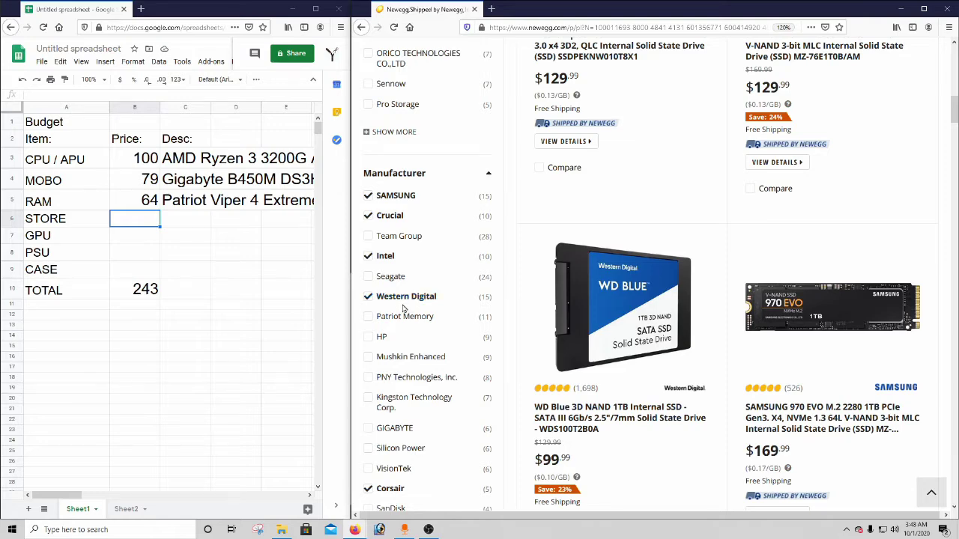
{"action": "scroll", "coordinate": [452, 373], "scroll_direction": "down", "scroll_amount": 3}
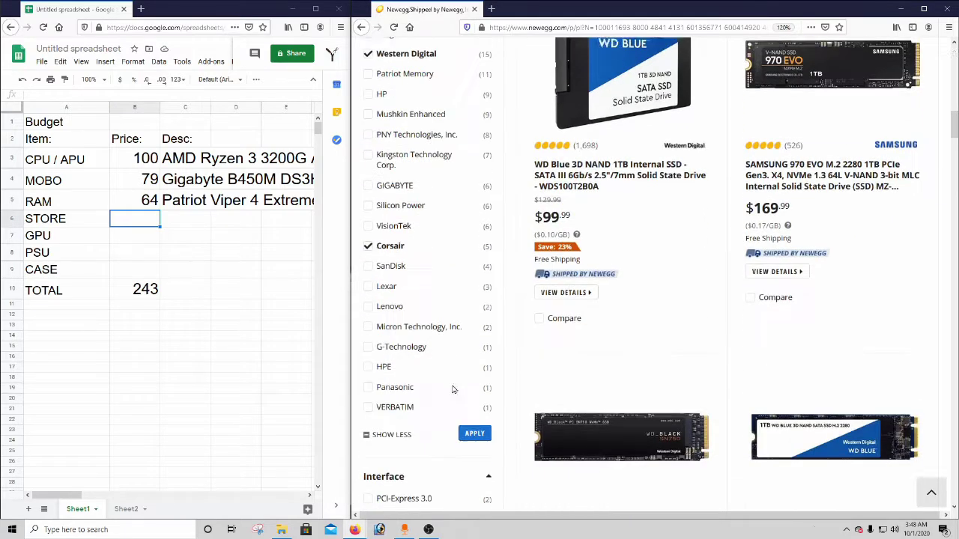
{"action": "left_click", "coordinate": [474, 426]}
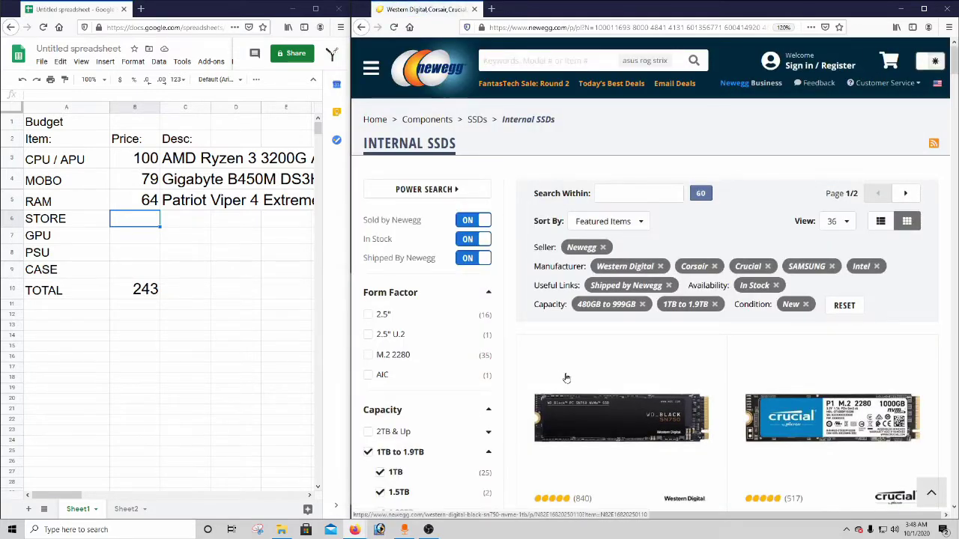
- Look over the first filtered SSDs and sort the results by lowest price
{"action": "scroll", "coordinate": [545, 378], "scroll_direction": "down", "scroll_amount": 2}
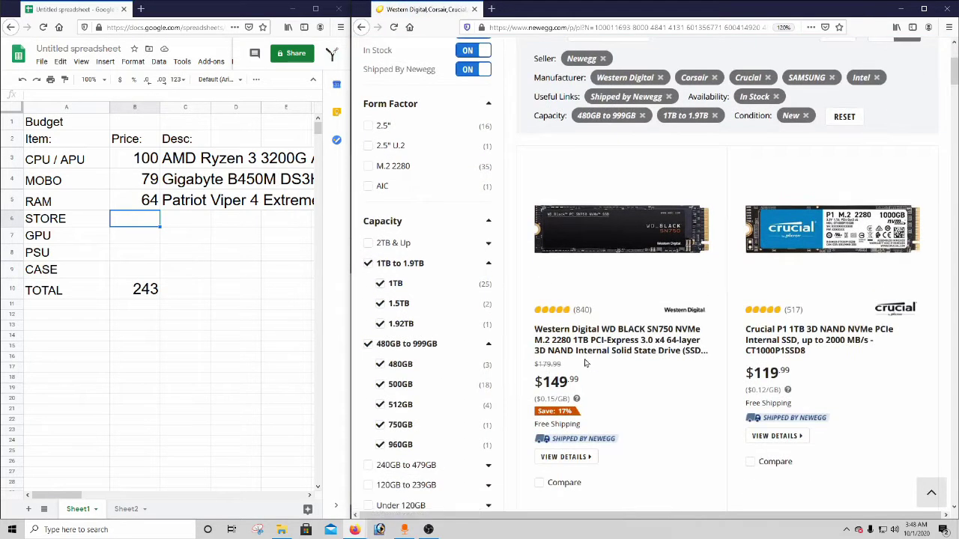
{"action": "scroll", "coordinate": [579, 320], "scroll_direction": "up", "scroll_amount": 2}
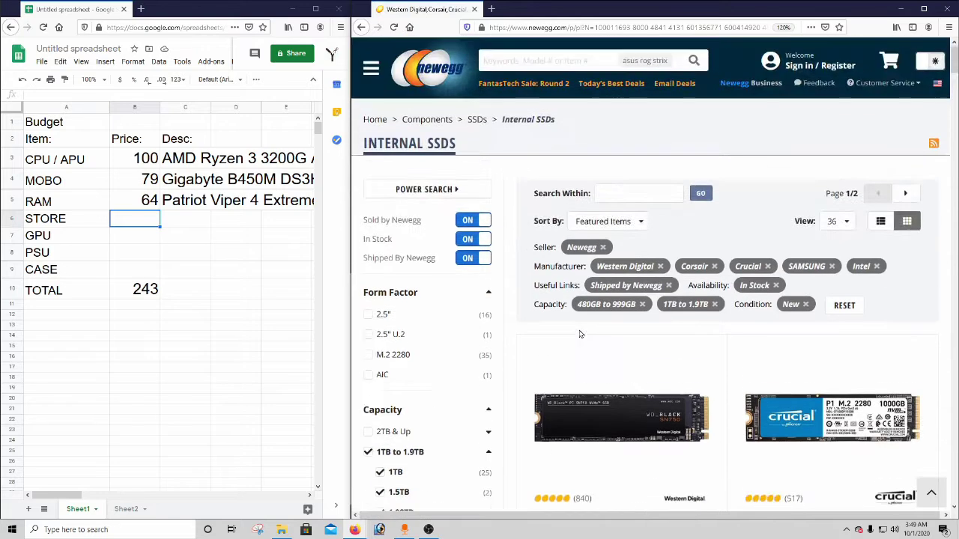
{"action": "left_click", "coordinate": [641, 221]}
{"action": "left_click", "coordinate": [611, 251]}
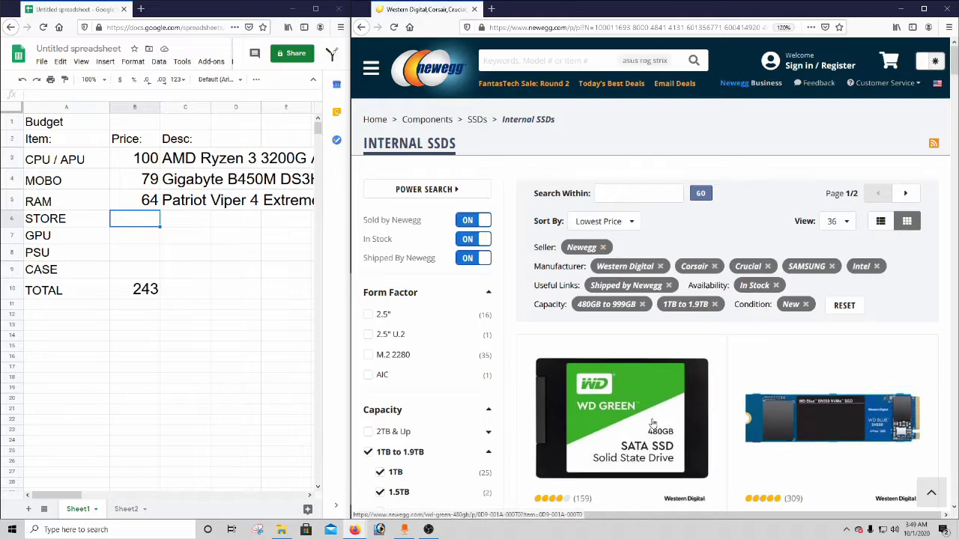
- Open the Western Digital WD Blue SN550 NVMe M.2 2280 500GB SSD from the results in a new browser tab
{"action": "scroll", "coordinate": [614, 454], "scroll_direction": "down", "scroll_amount": 3}
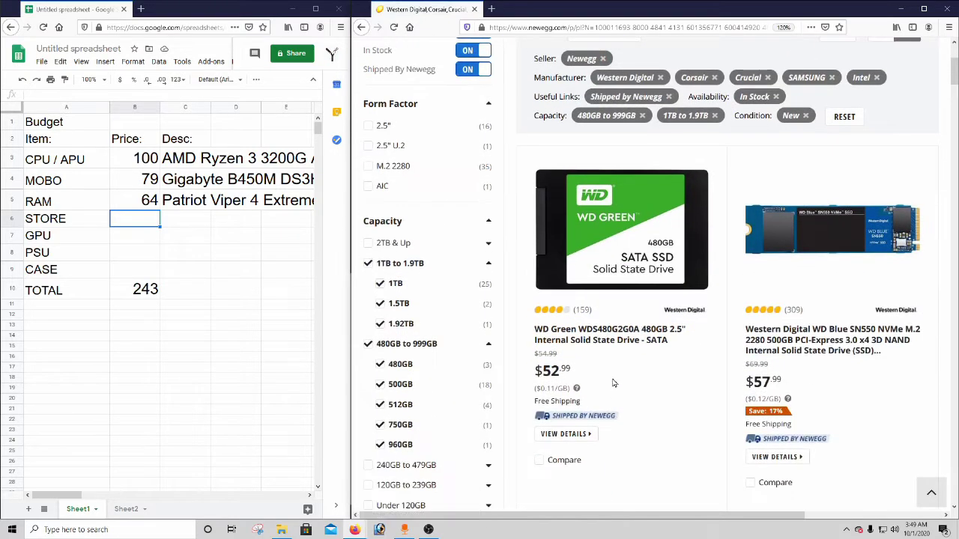
{"action": "scroll", "coordinate": [817, 347], "scroll_direction": "down", "scroll_amount": 1}
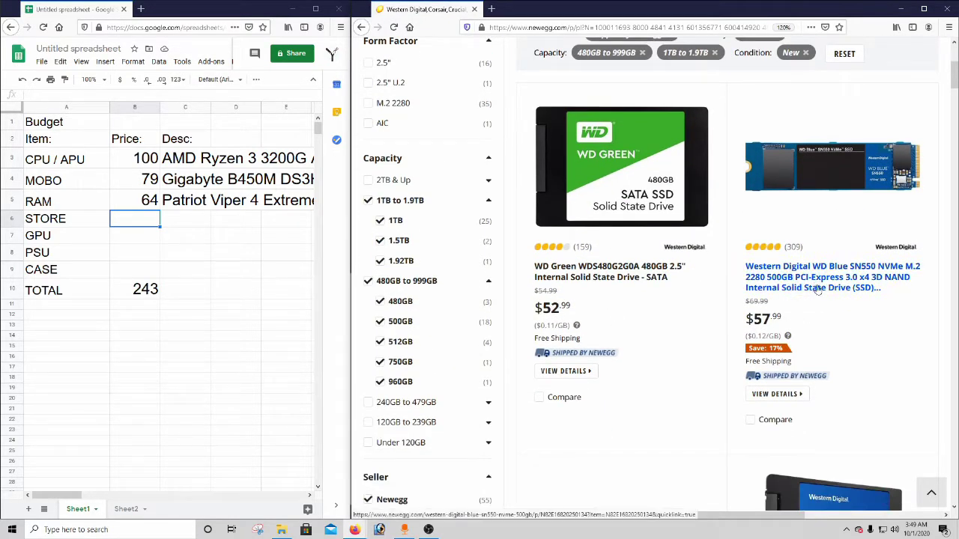
{"action": "right_click", "coordinate": [796, 286]}
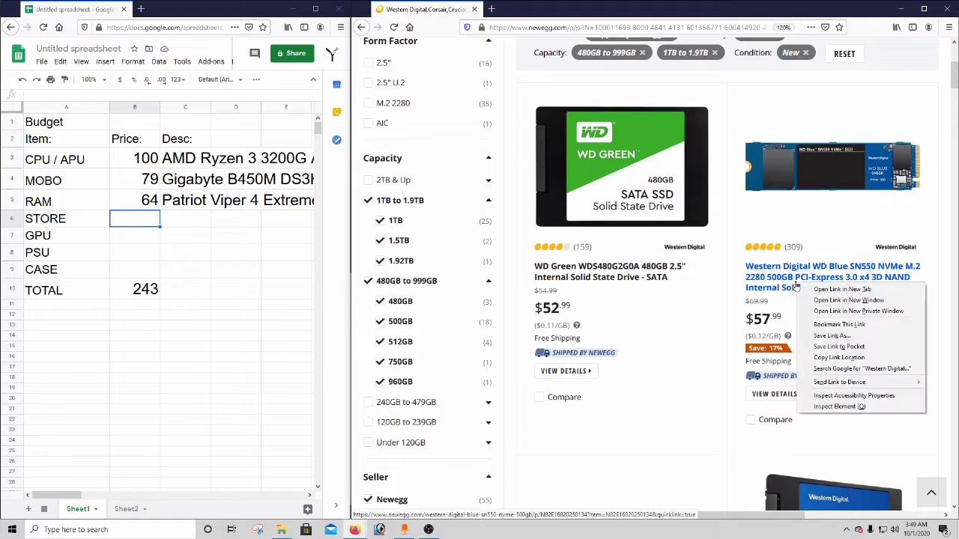
{"action": "left_click", "coordinate": [839, 289]}
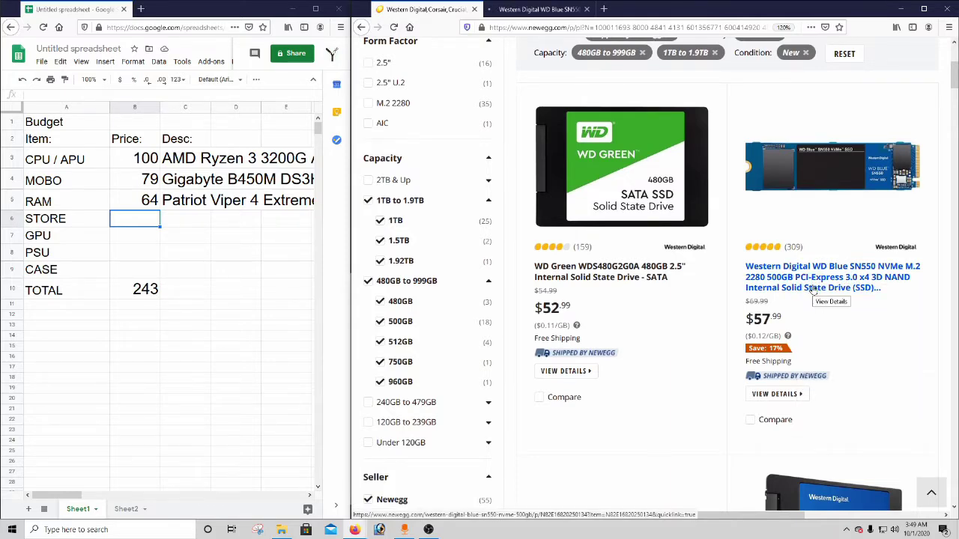
- Look through the lowest-priced filtered SSDs and compare their models, form factors and prices
{"action": "scroll", "coordinate": [814, 291], "scroll_direction": "down", "scroll_amount": 3}
{"action": "scroll", "coordinate": [720, 353], "scroll_direction": "up", "scroll_amount": 4}
{"action": "scroll", "coordinate": [644, 397], "scroll_direction": "down", "scroll_amount": 4}
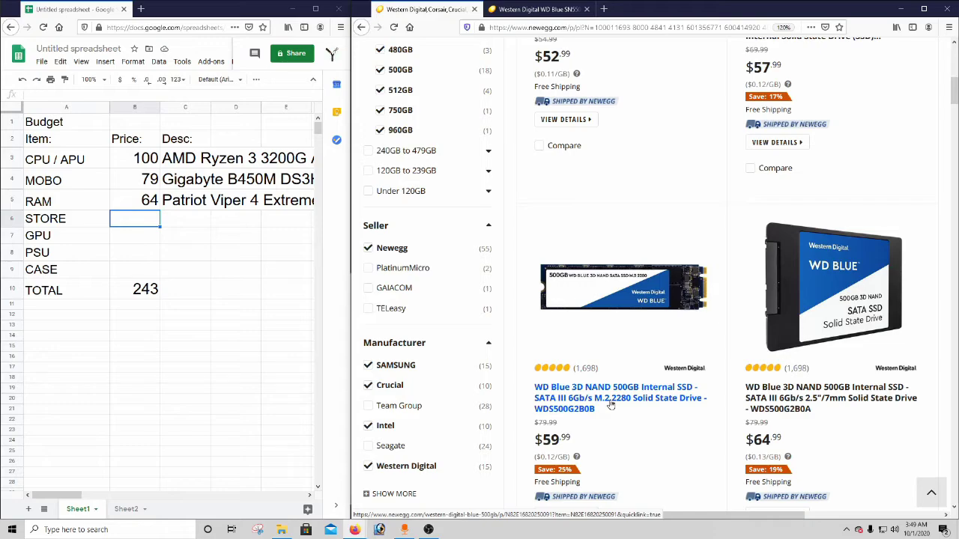
{"action": "scroll", "coordinate": [611, 404], "scroll_direction": "down", "scroll_amount": 5}
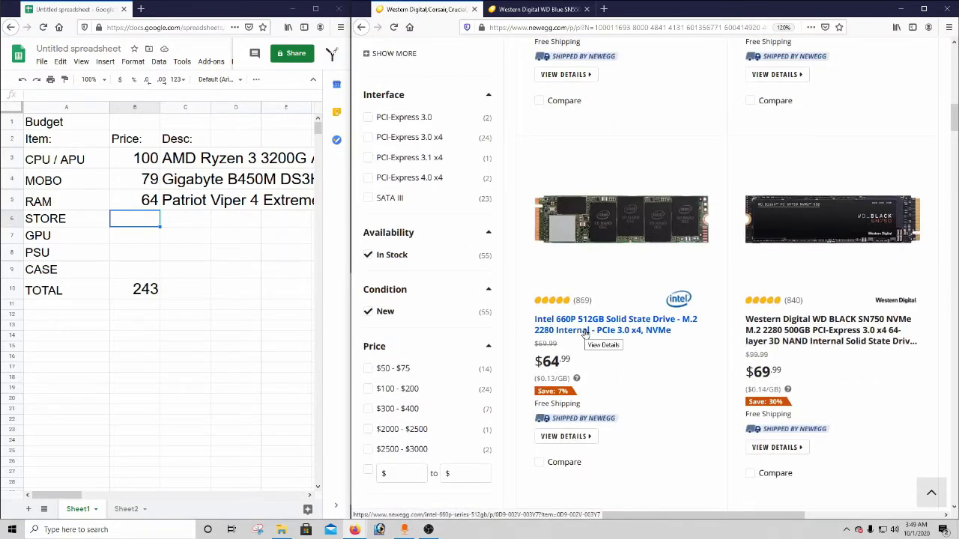
{"action": "scroll", "coordinate": [588, 336], "scroll_direction": "up", "scroll_amount": 7}
{"action": "scroll", "coordinate": [477, 363], "scroll_direction": "down", "scroll_amount": 3}
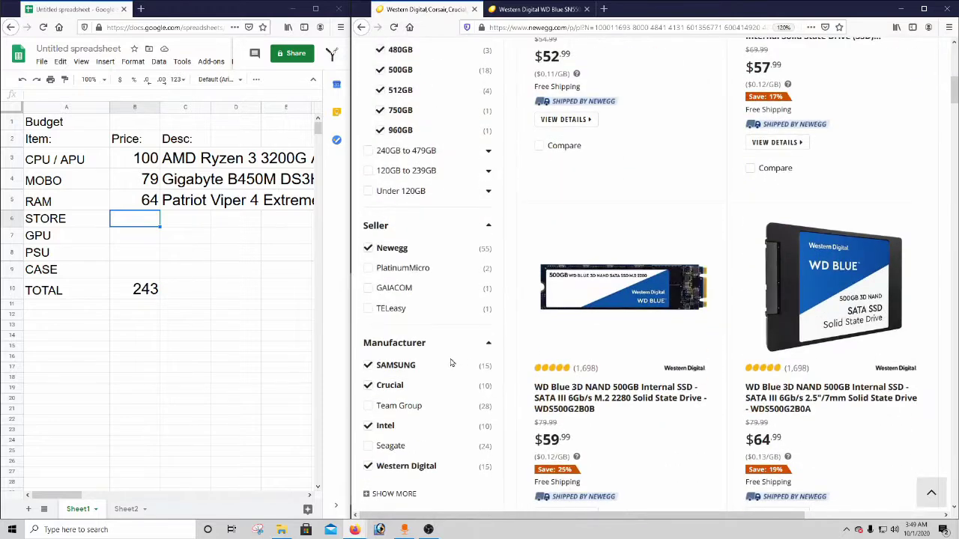
- Expand the full manufacturer filter list and review which SSD brands are selected and which are left out
{"action": "scroll", "coordinate": [445, 353], "scroll_direction": "down", "scroll_amount": 2}
{"action": "left_click", "coordinate": [394, 368]}
{"action": "scroll", "coordinate": [388, 405], "scroll_direction": "down", "scroll_amount": 2}
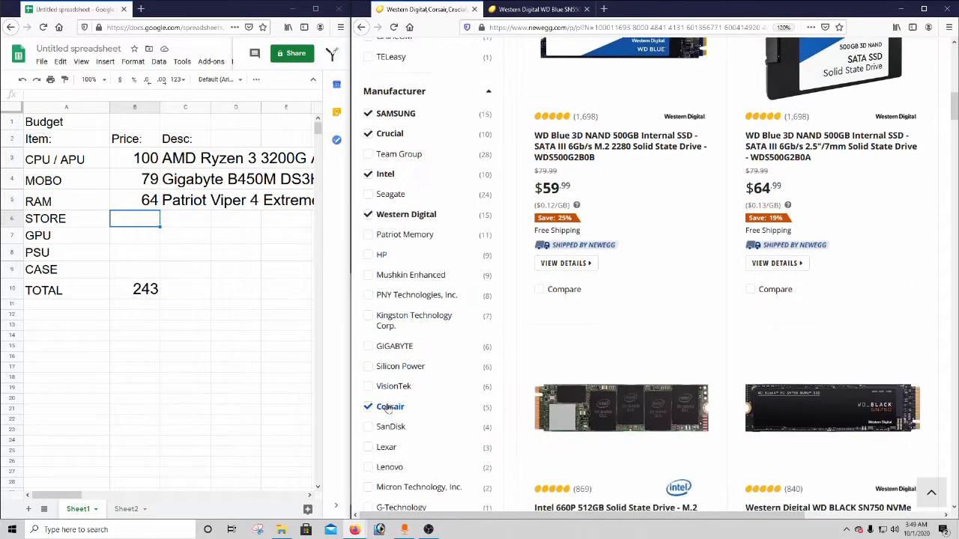
{"action": "scroll", "coordinate": [389, 405], "scroll_direction": "down", "scroll_amount": 2}
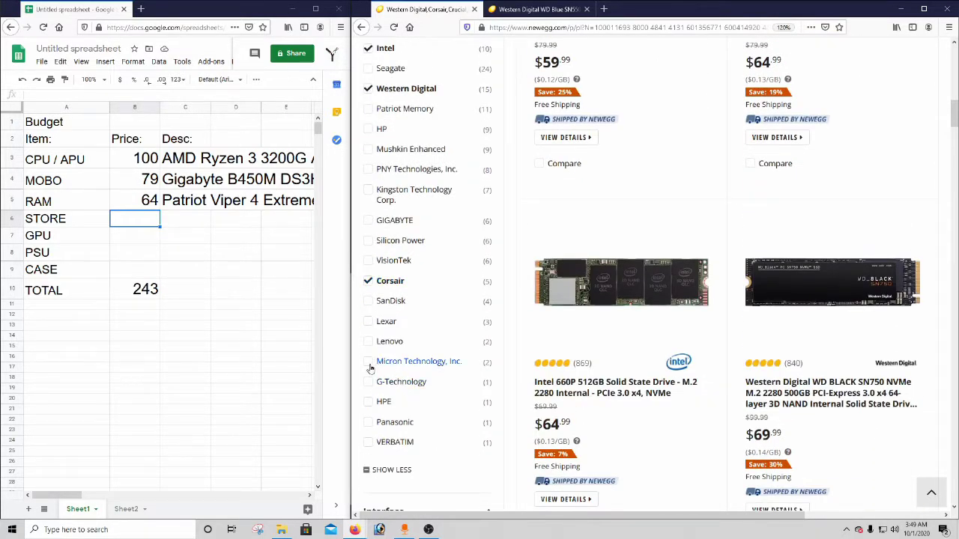
{"action": "scroll", "coordinate": [475, 385], "scroll_direction": "up", "scroll_amount": 5}
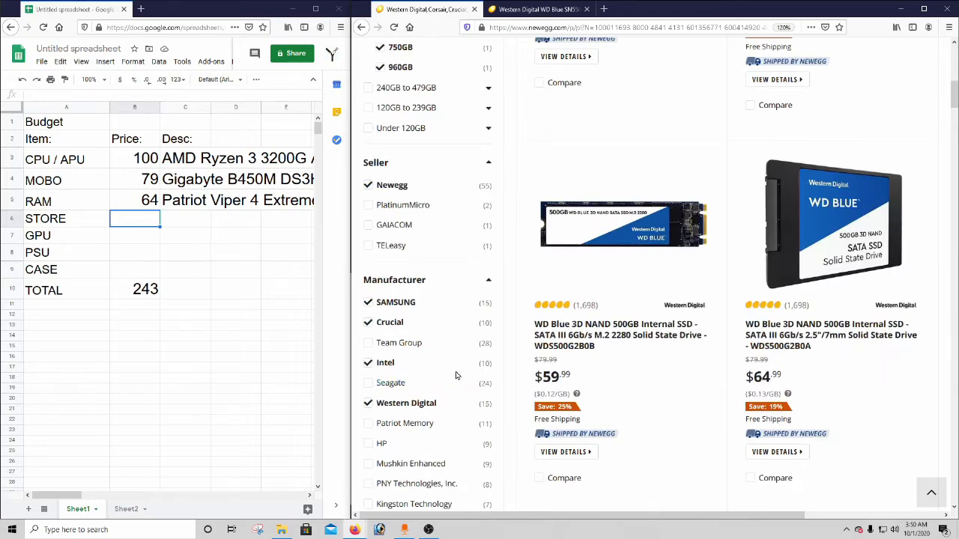
{"action": "scroll", "coordinate": [436, 383], "scroll_direction": "down", "scroll_amount": 5}
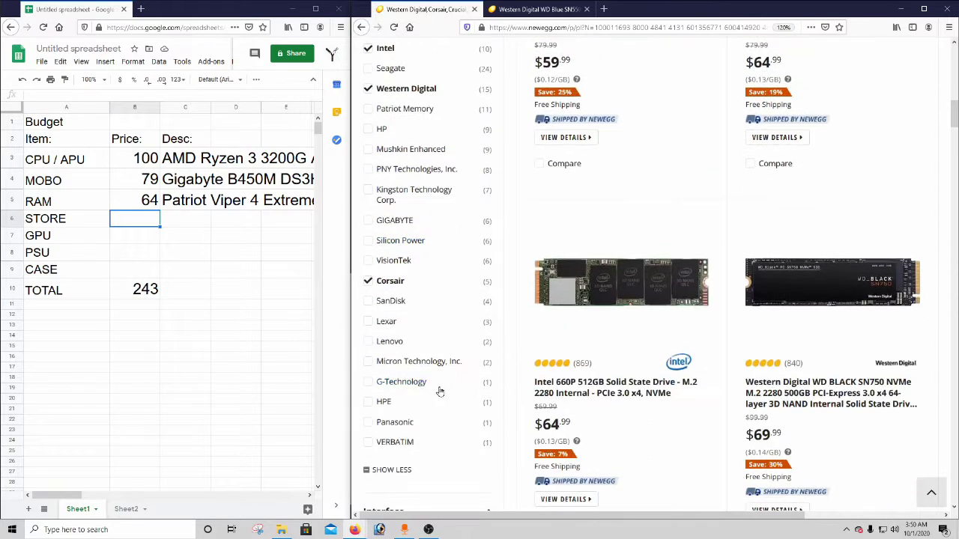
{"action": "scroll", "coordinate": [439, 393], "scroll_direction": "down", "scroll_amount": 2}
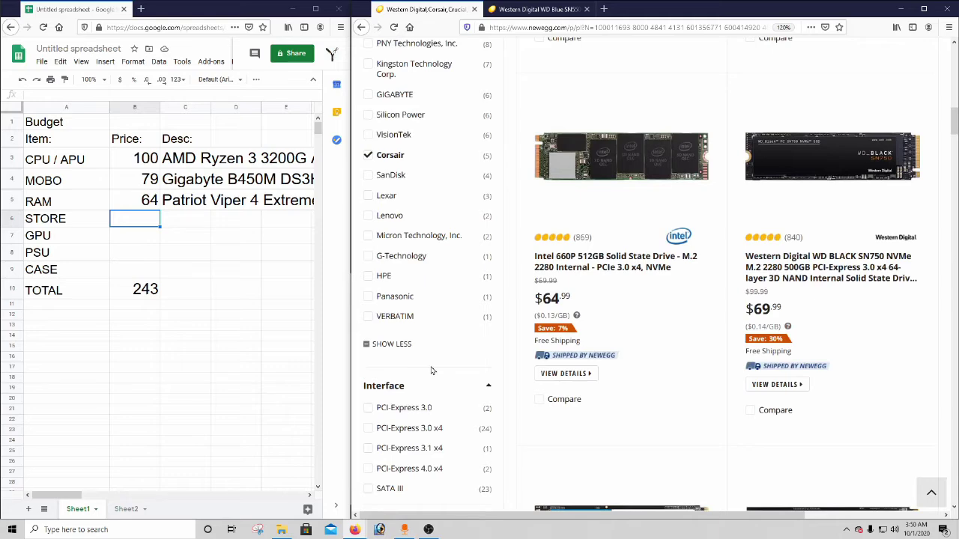
{"action": "scroll", "coordinate": [510, 384], "scroll_direction": "up", "scroll_amount": 4}
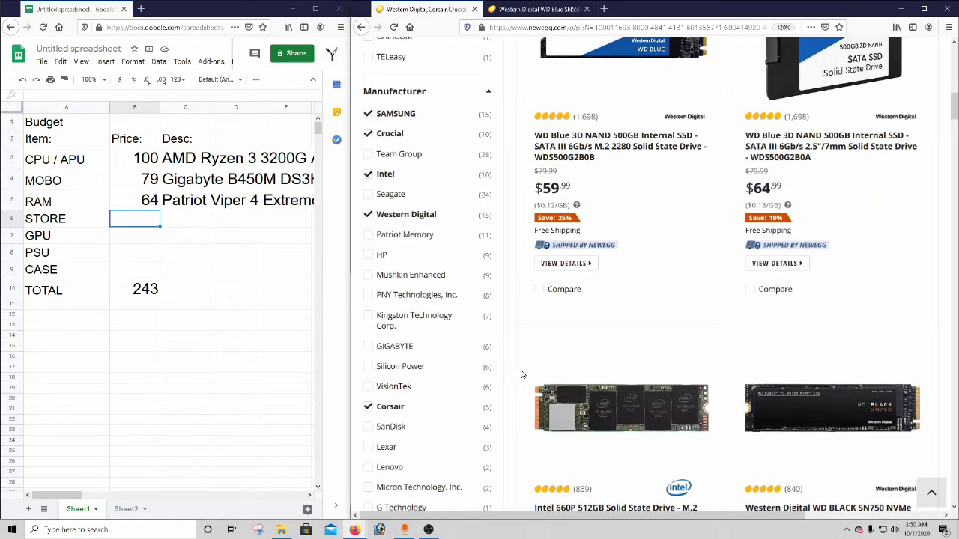
- Open the WD Green WDS480G2G0A 480GB 2.5" SATA SSD from the results in a new browser tab
{"action": "scroll", "coordinate": [522, 374], "scroll_direction": "up", "scroll_amount": 6}
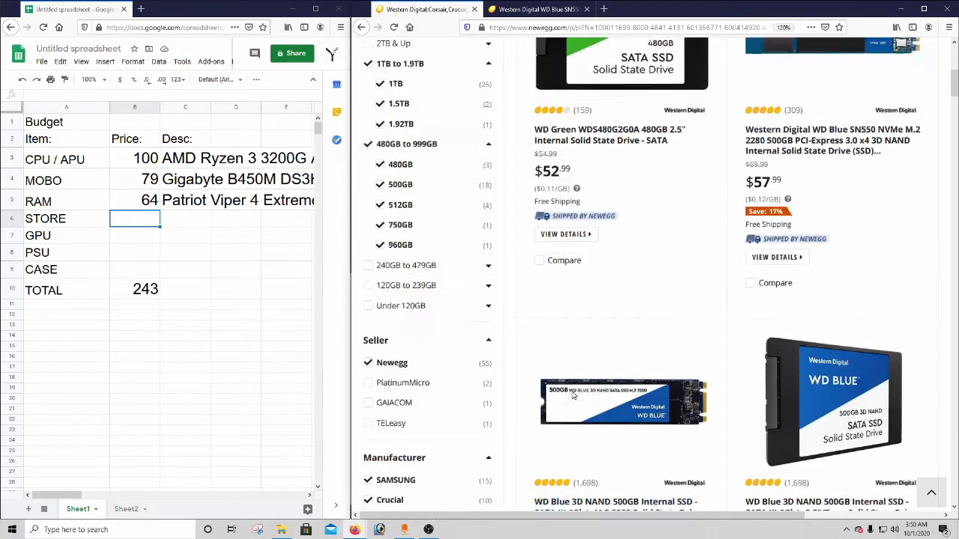
{"action": "scroll", "coordinate": [573, 396], "scroll_direction": "up", "scroll_amount": 3}
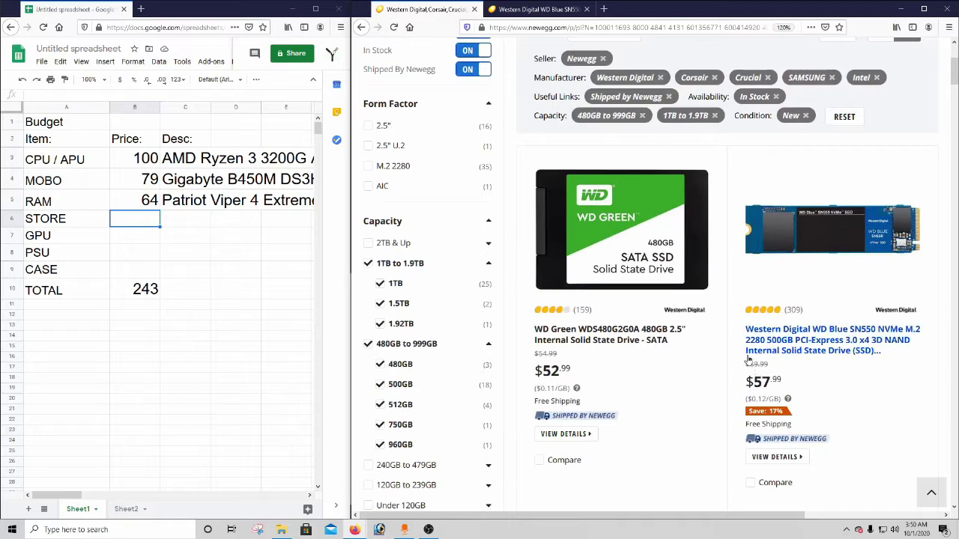
{"action": "scroll", "coordinate": [660, 324], "scroll_direction": "down", "scroll_amount": 9}
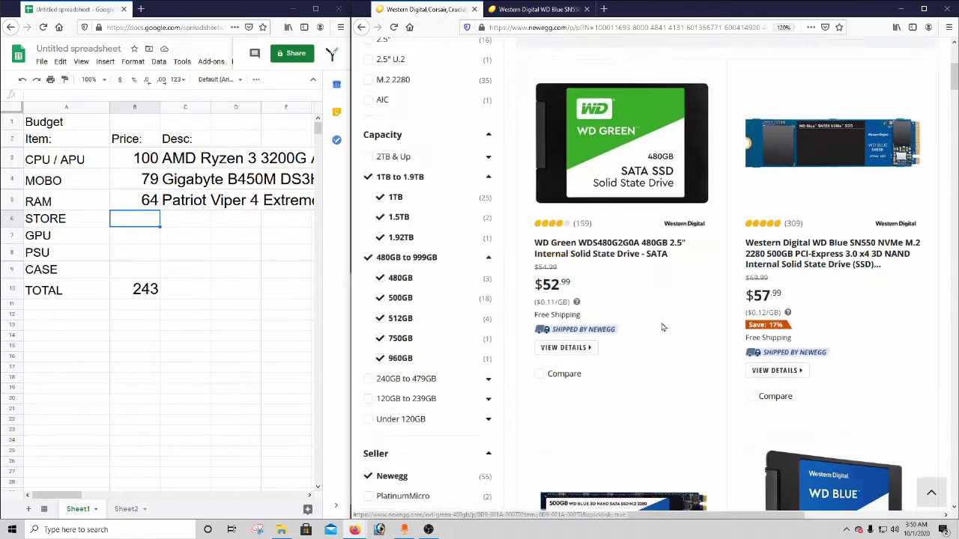
{"action": "scroll", "coordinate": [734, 326], "scroll_direction": "up", "scroll_amount": 10}
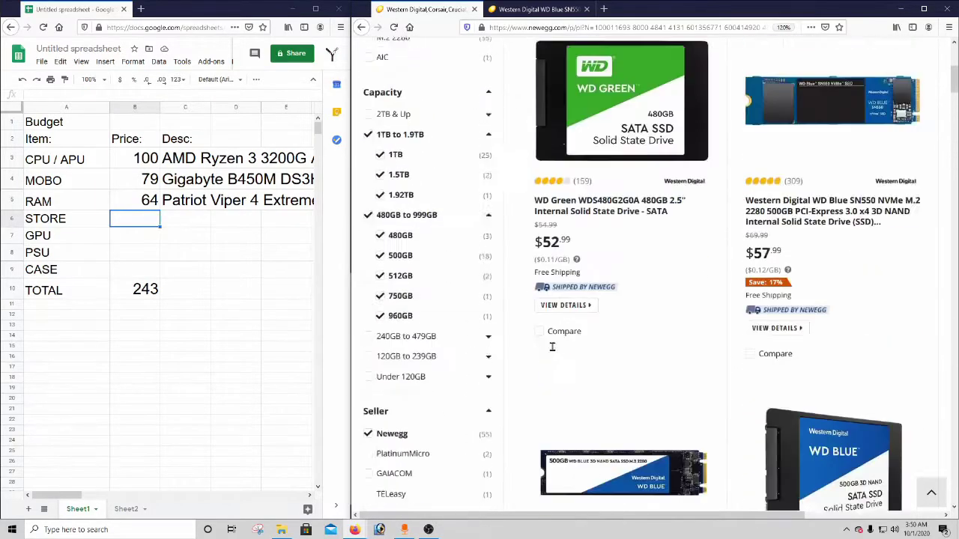
{"action": "scroll", "coordinate": [600, 329], "scroll_direction": "down", "scroll_amount": 5}
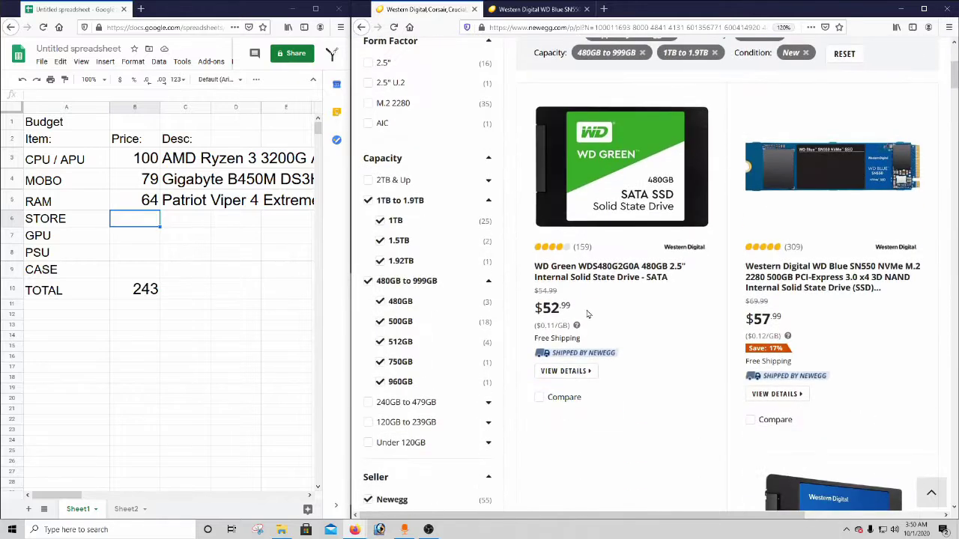
{"action": "right_click", "coordinate": [579, 272]}
{"action": "left_click", "coordinate": [602, 285]}
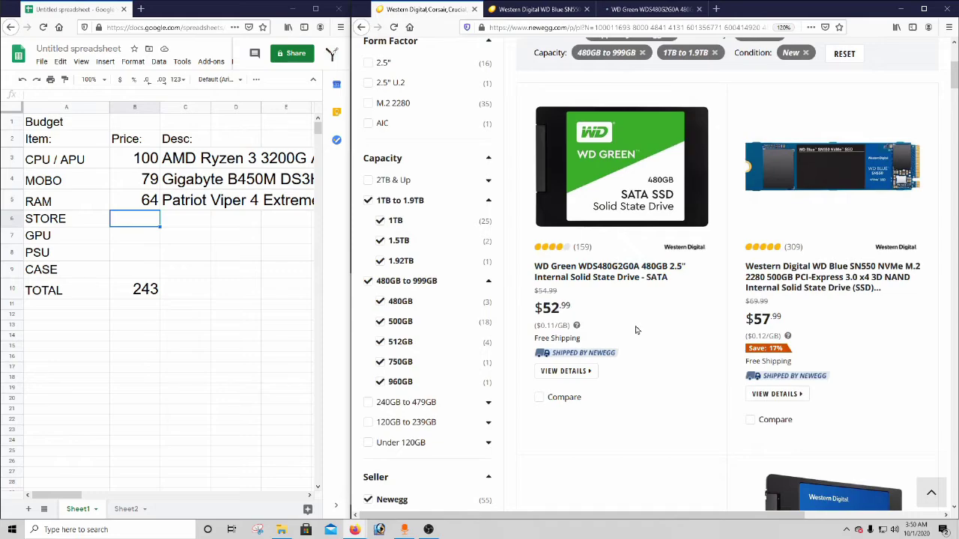
- Find the Crucial P2 500GB NVMe M.2 SSD further along the results and open it in a new browser tab
{"action": "scroll", "coordinate": [635, 330], "scroll_direction": "down", "scroll_amount": 5}
{"action": "scroll", "coordinate": [688, 343], "scroll_direction": "down", "scroll_amount": 3}
{"action": "scroll", "coordinate": [688, 342], "scroll_direction": "up", "scroll_amount": 9}
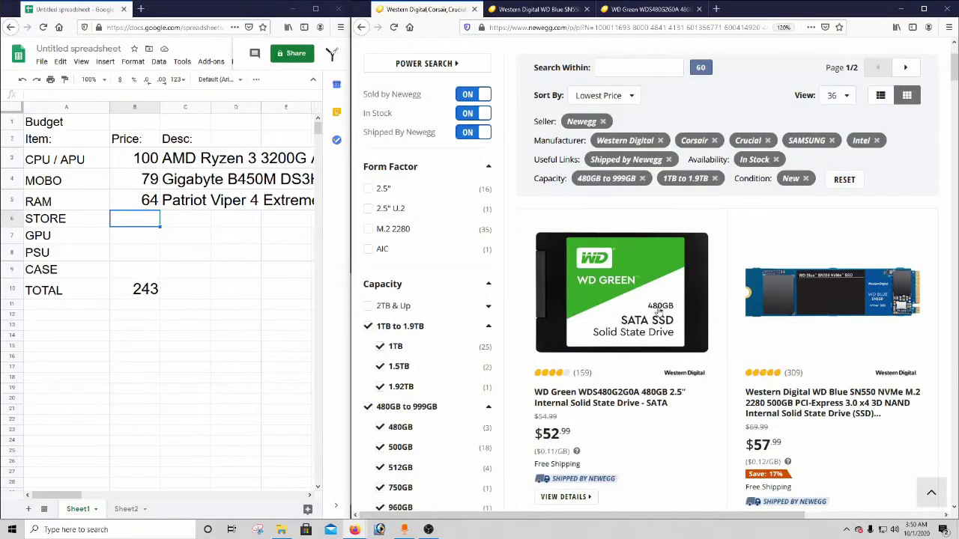
{"action": "scroll", "coordinate": [633, 332], "scroll_direction": "down", "scroll_amount": 3}
{"action": "left_click", "coordinate": [488, 341]}
{"action": "left_click", "coordinate": [489, 342]}
{"action": "scroll", "coordinate": [676, 289], "scroll_direction": "down", "scroll_amount": 15}
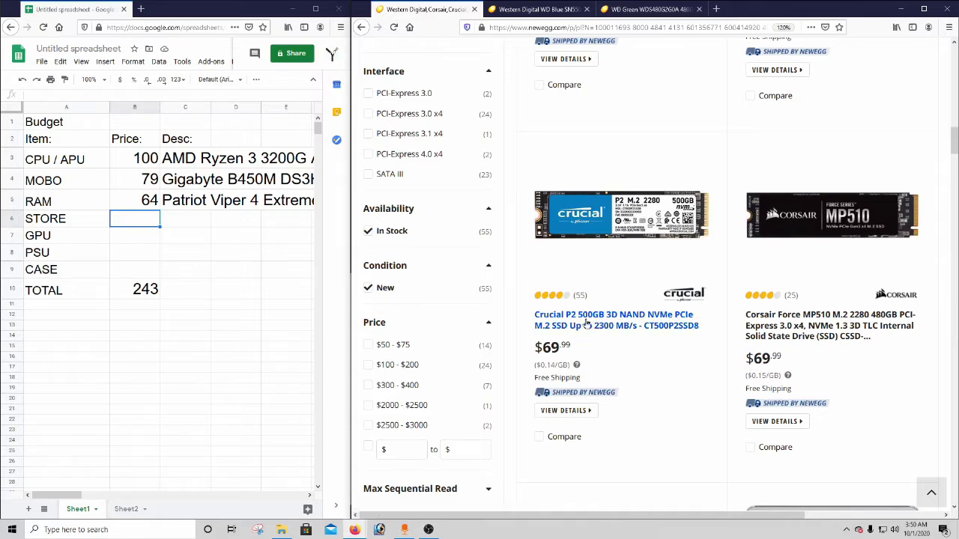
{"action": "double_click", "coordinate": [551, 348]}
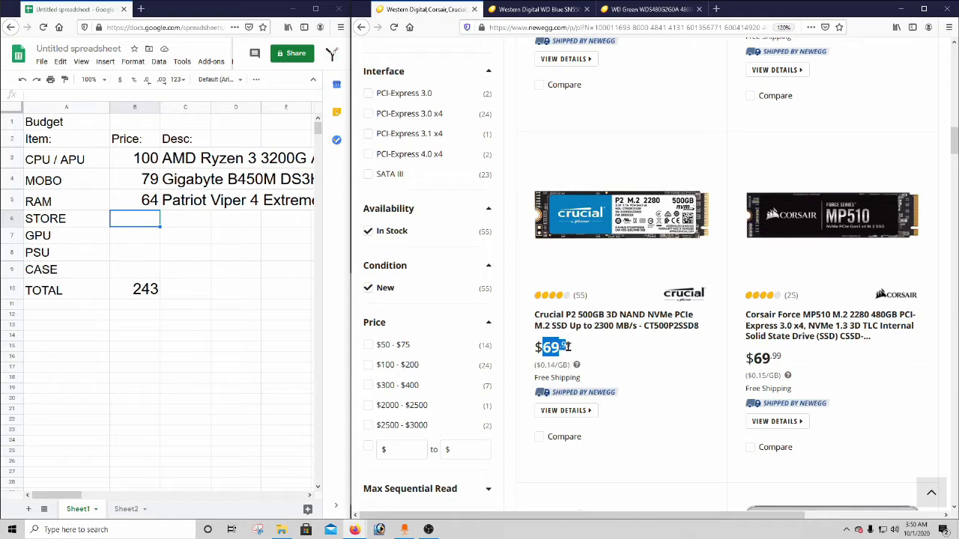
{"action": "right_click", "coordinate": [591, 325]}
{"action": "left_click", "coordinate": [636, 330]}
- Go to the WD Green 480GB product page and examine its specifications, especially the max sequential read speed
{"action": "scroll", "coordinate": [669, 236], "scroll_direction": "down", "scroll_amount": 5}
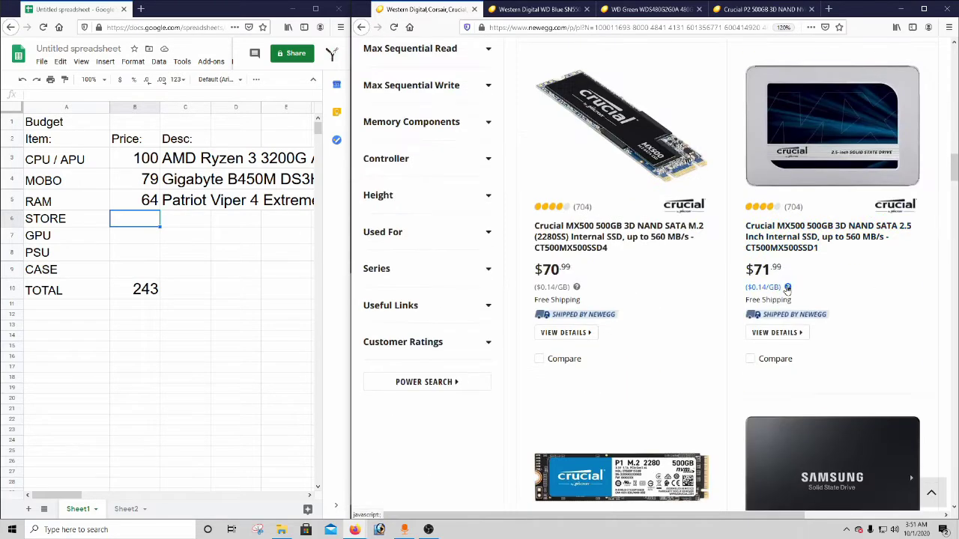
{"action": "scroll", "coordinate": [669, 236], "scroll_direction": "up", "scroll_amount": 15}
{"action": "key", "text": "ctrl+Tab"}
{"action": "key", "text": "ctrl+Tab"}
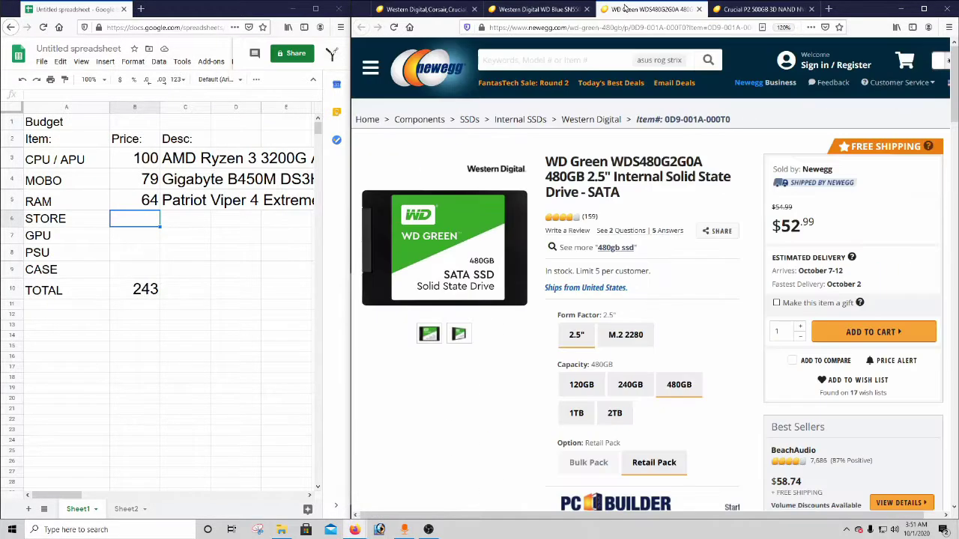
{"action": "scroll", "coordinate": [678, 247], "scroll_direction": "down", "scroll_amount": 4}
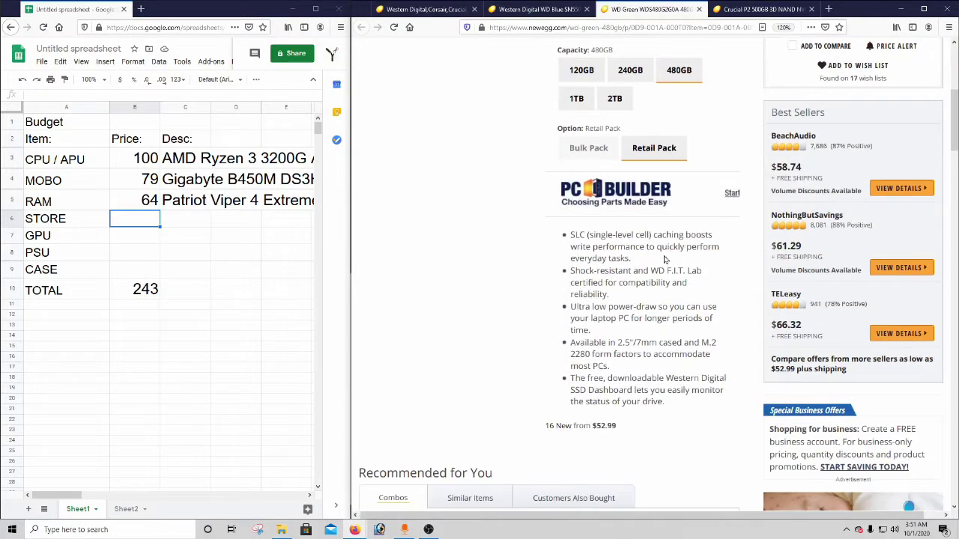
{"action": "scroll", "coordinate": [636, 310], "scroll_direction": "down", "scroll_amount": 4}
{"action": "scroll", "coordinate": [450, 256], "scroll_direction": "down", "scroll_amount": 3}
{"action": "left_click", "coordinate": [451, 173]}
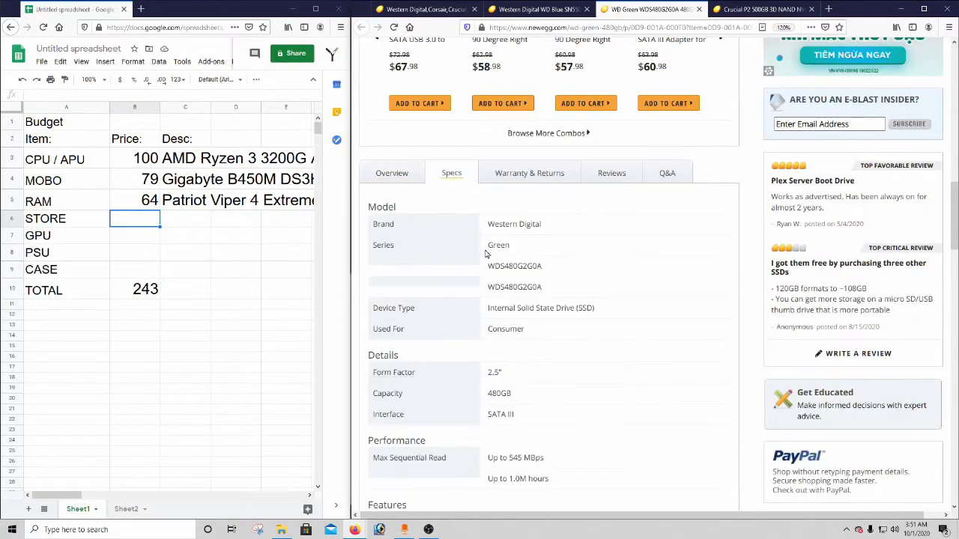
{"action": "scroll", "coordinate": [489, 254], "scroll_direction": "down", "scroll_amount": 2}
{"action": "scroll", "coordinate": [491, 258], "scroll_direction": "down", "scroll_amount": 1}
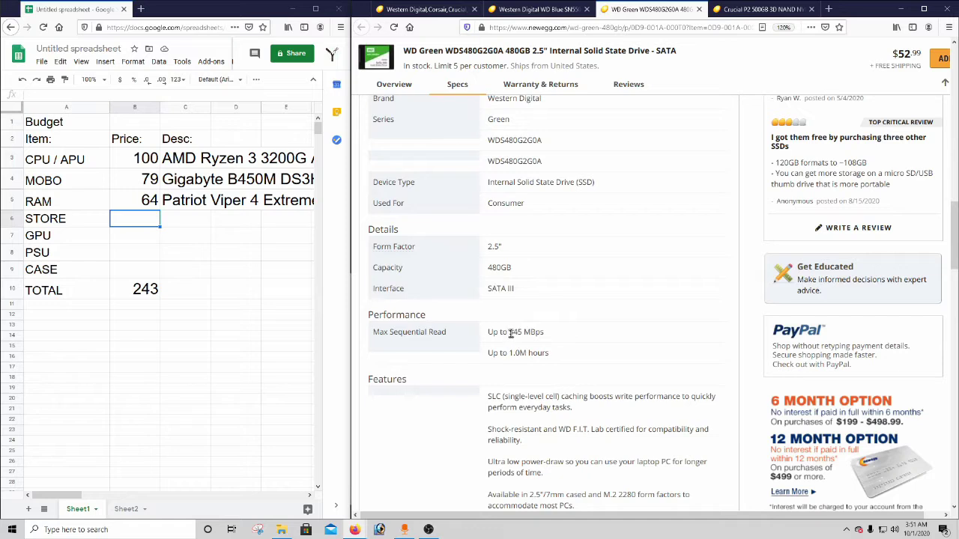
{"action": "left_click_drag", "start_coordinate": [511, 333], "coordinate": [528, 338]}
- Show the WD Blue SN550 500GB specifications and examine its max sequential read speed
{"action": "left_click", "coordinate": [543, 9]}
{"action": "scroll", "coordinate": [605, 294], "scroll_direction": "down", "scroll_amount": 5}
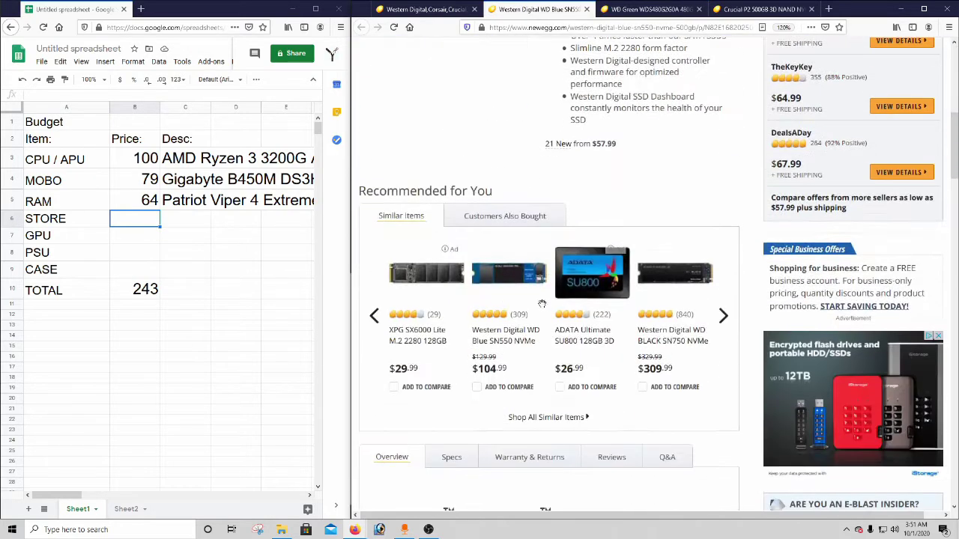
{"action": "scroll", "coordinate": [487, 330], "scroll_direction": "down", "scroll_amount": 2}
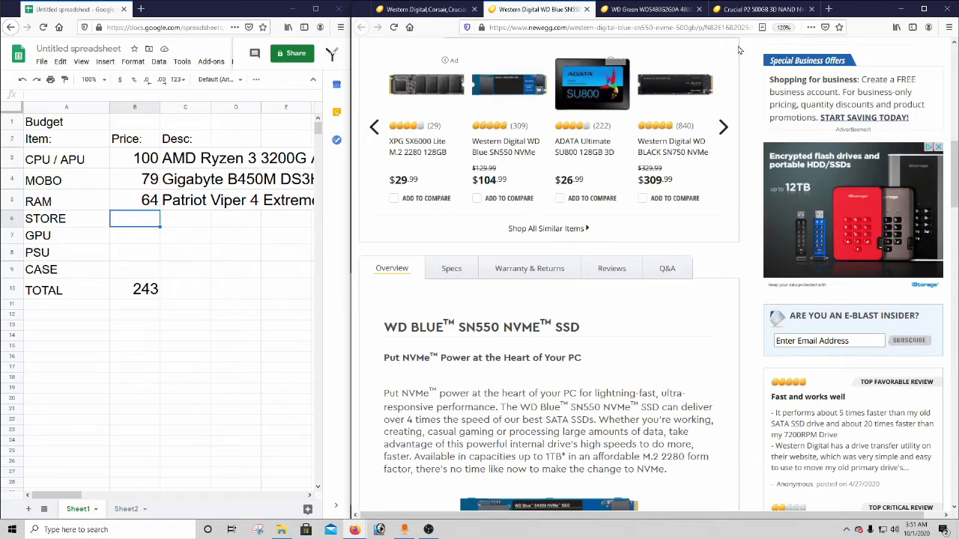
{"action": "left_click", "coordinate": [452, 268]}
{"action": "scroll", "coordinate": [517, 330], "scroll_direction": "down", "scroll_amount": 3}
{"action": "scroll", "coordinate": [523, 346], "scroll_direction": "down", "scroll_amount": 1}
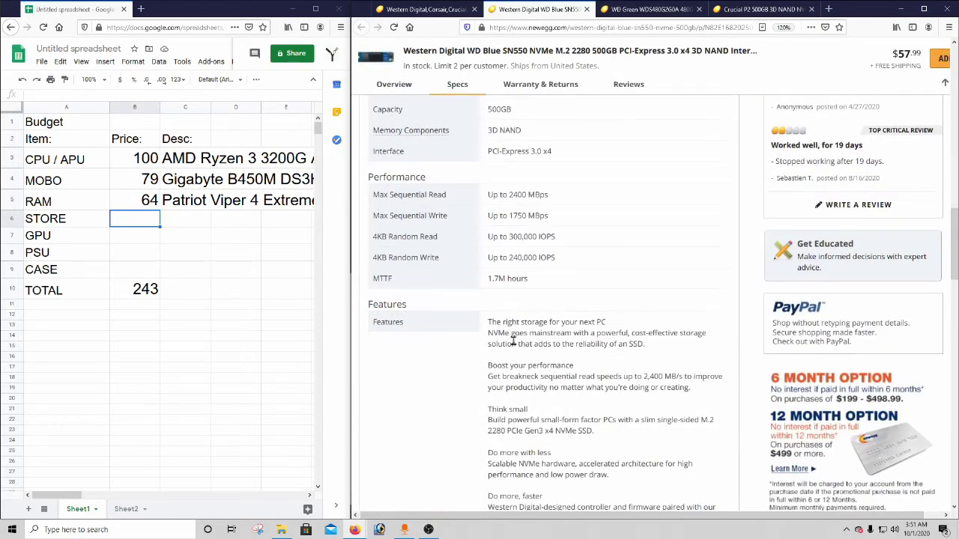
{"action": "left_click_drag", "start_coordinate": [509, 194], "coordinate": [548, 195]}
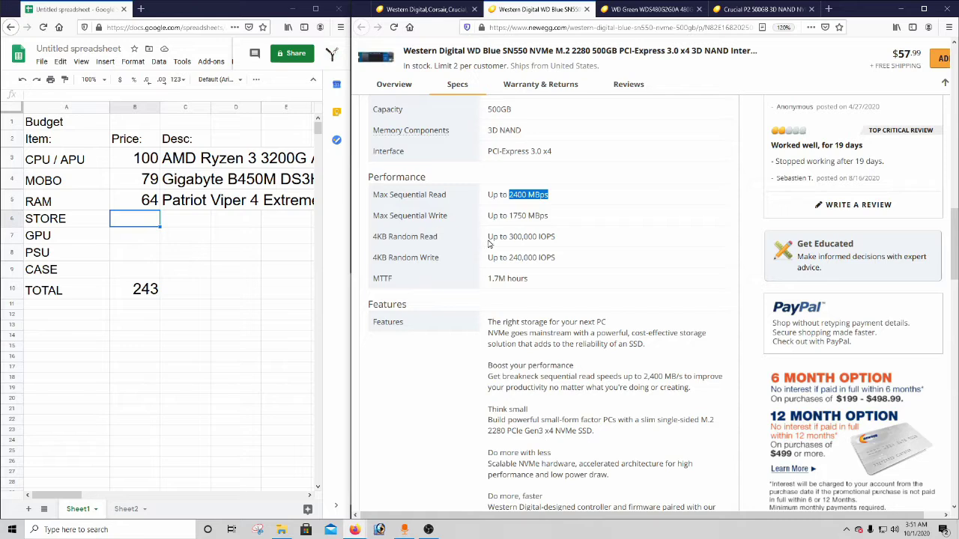
- Compare the WD Blue SN550's 4KB random read rating with its max sequential read speed
{"action": "left_click_drag", "start_coordinate": [512, 238], "coordinate": [558, 246]}
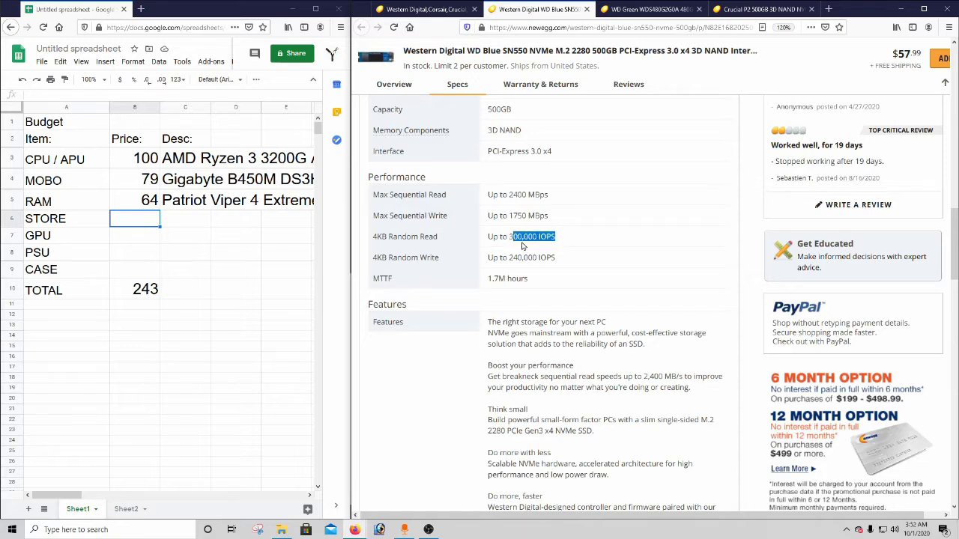
{"action": "left_click_drag", "start_coordinate": [489, 238], "coordinate": [557, 246]}
{"action": "left_click_drag", "start_coordinate": [498, 195], "coordinate": [547, 196]}
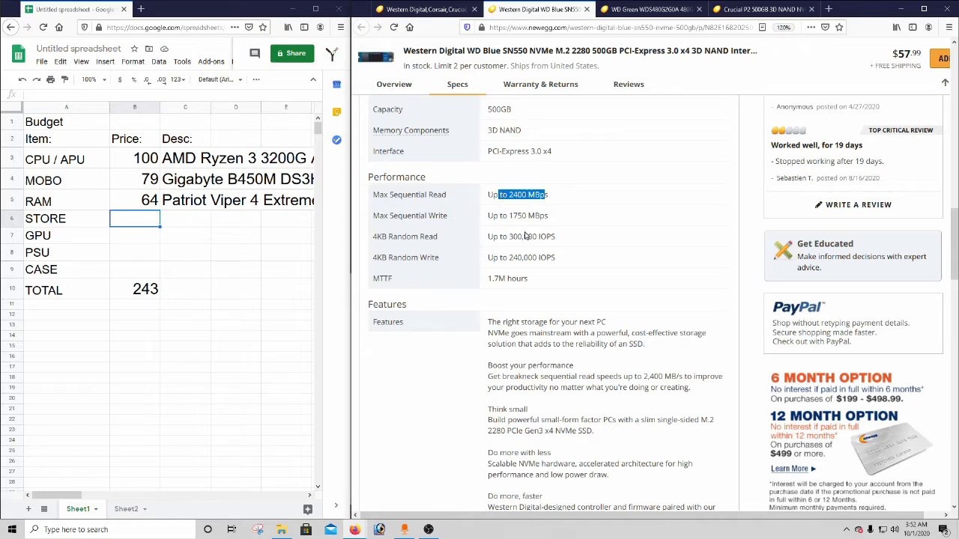
{"action": "left_click_drag", "start_coordinate": [508, 237], "coordinate": [561, 244]}
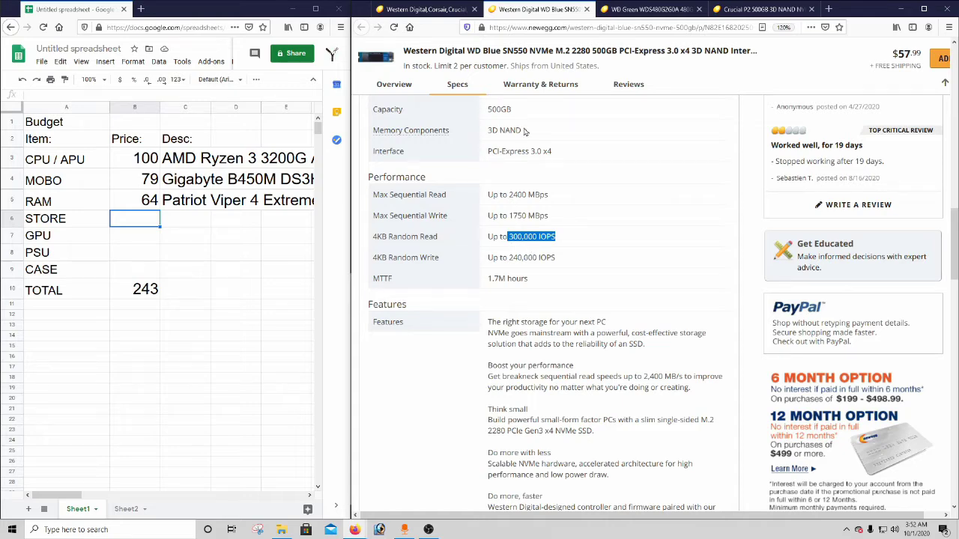
- Go to the Crucial P2 500GB product page and examine its specifications, especially the max sequential read speed
{"action": "left_click", "coordinate": [773, 10]}
{"action": "scroll", "coordinate": [569, 304], "scroll_direction": "down", "scroll_amount": 5}
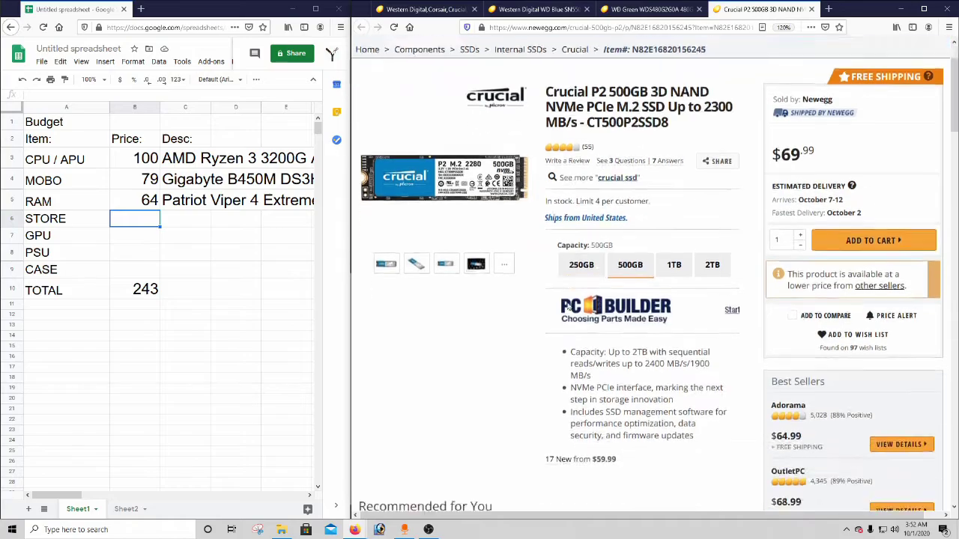
{"action": "scroll", "coordinate": [569, 307], "scroll_direction": "down", "scroll_amount": 15}
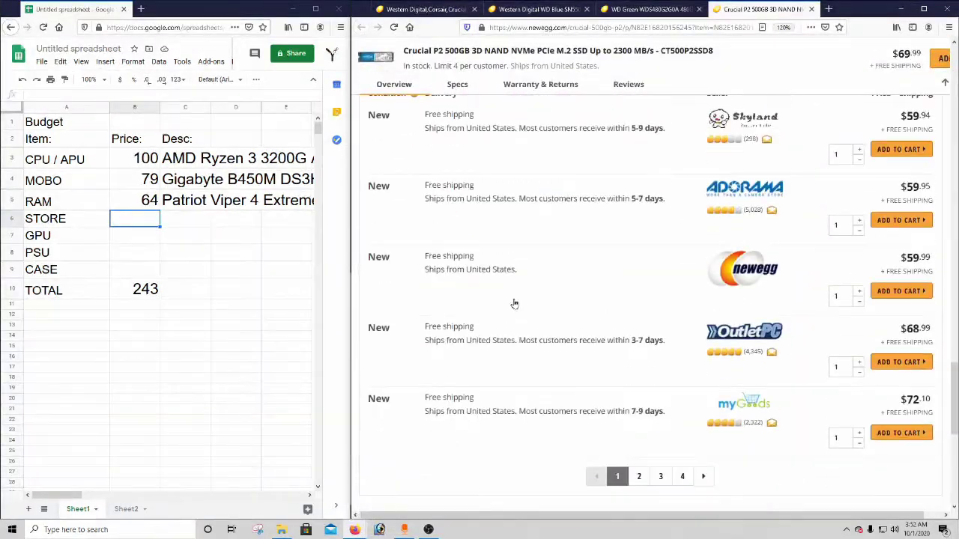
{"action": "scroll", "coordinate": [501, 306], "scroll_direction": "down", "scroll_amount": 5}
{"action": "scroll", "coordinate": [495, 308], "scroll_direction": "up", "scroll_amount": 10}
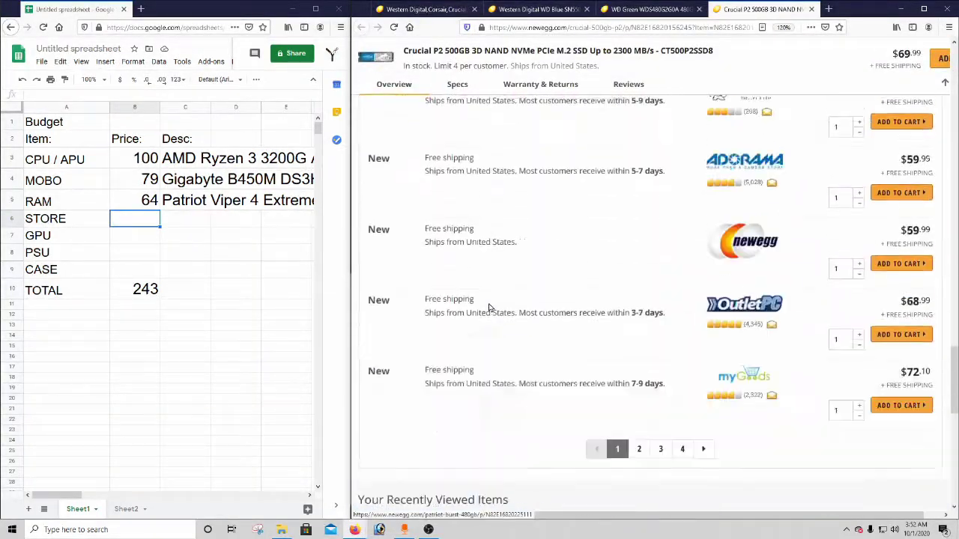
{"action": "scroll", "coordinate": [490, 307], "scroll_direction": "up", "scroll_amount": 10}
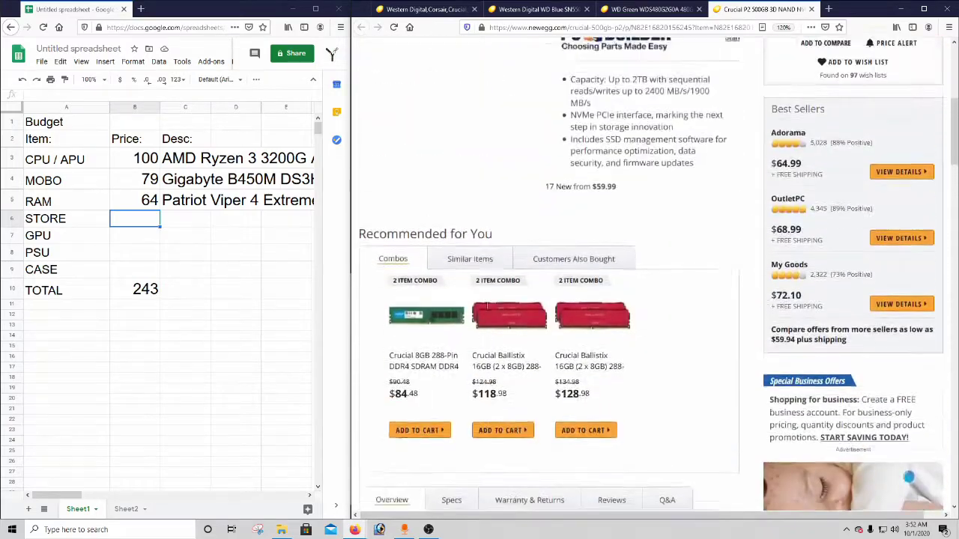
{"action": "scroll", "coordinate": [480, 330], "scroll_direction": "down", "scroll_amount": 3}
{"action": "left_click", "coordinate": [452, 278]}
{"action": "scroll", "coordinate": [506, 305], "scroll_direction": "down", "scroll_amount": 4}
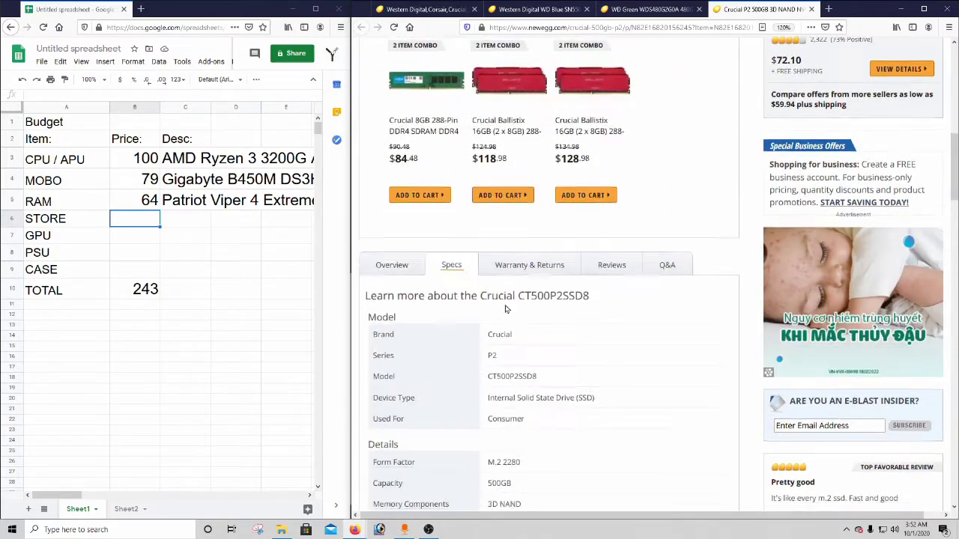
{"action": "scroll", "coordinate": [505, 306], "scroll_direction": "down", "scroll_amount": 2}
{"action": "left_click_drag", "start_coordinate": [509, 266], "coordinate": [550, 267]}
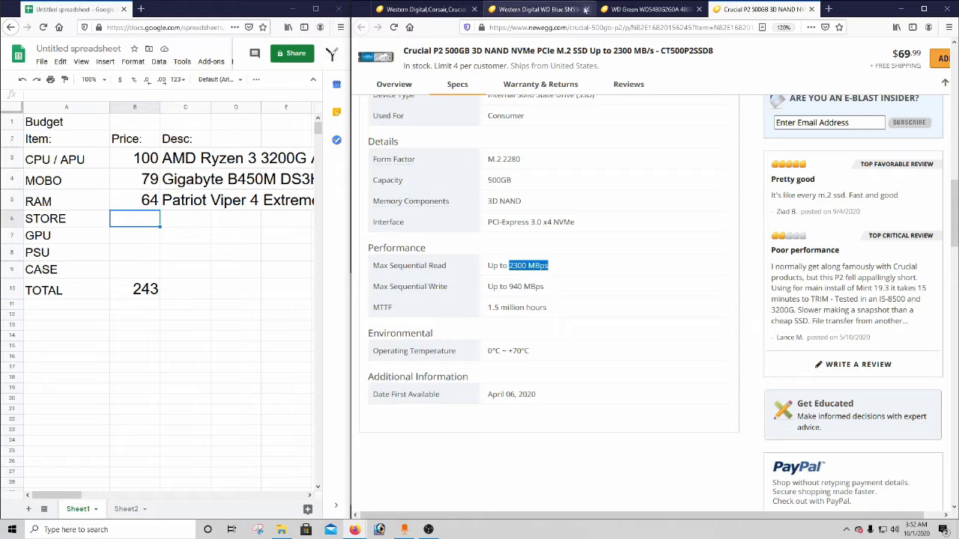
- Compare the Crucial P2's sequential speeds with the WD Blue SN550's and look through the rest of the SN550 specifications
{"action": "left_click", "coordinate": [563, 9]}
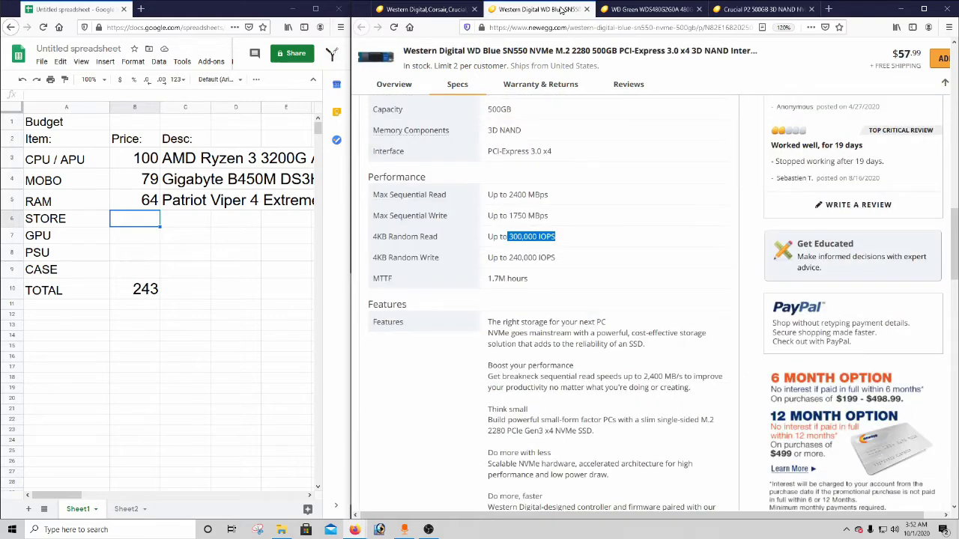
{"action": "left_click", "coordinate": [745, 9]}
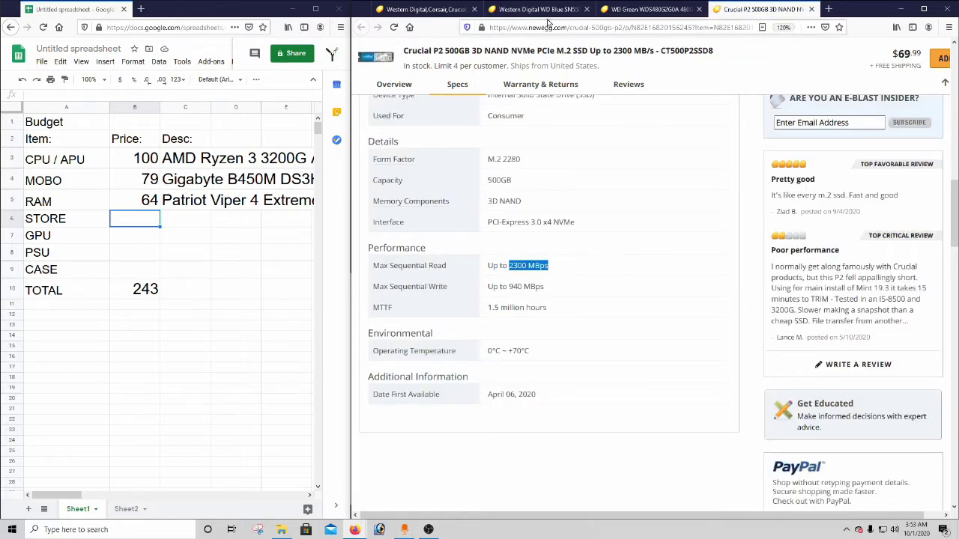
{"action": "left_click", "coordinate": [547, 11]}
{"action": "scroll", "coordinate": [506, 300], "scroll_direction": "up", "scroll_amount": 5}
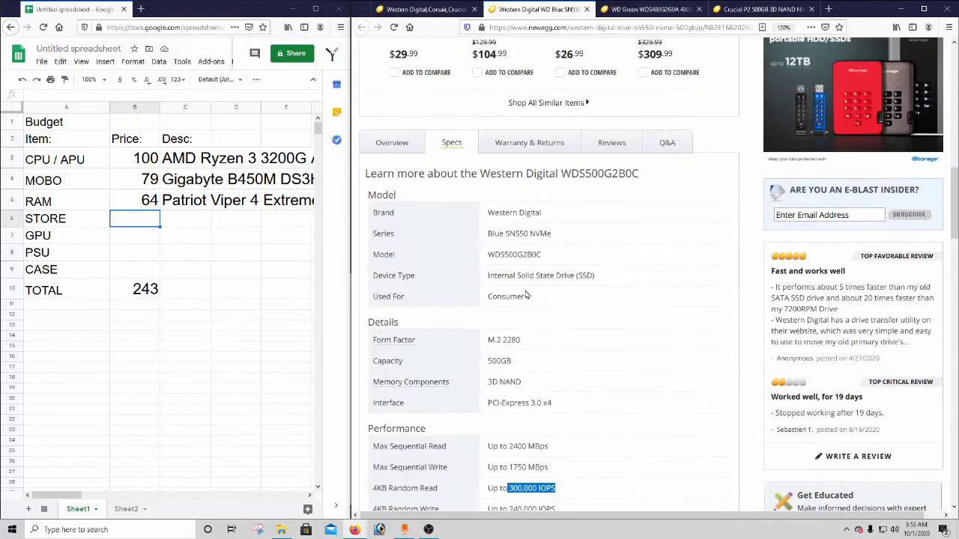
{"action": "scroll", "coordinate": [533, 273], "scroll_direction": "down", "scroll_amount": 6}
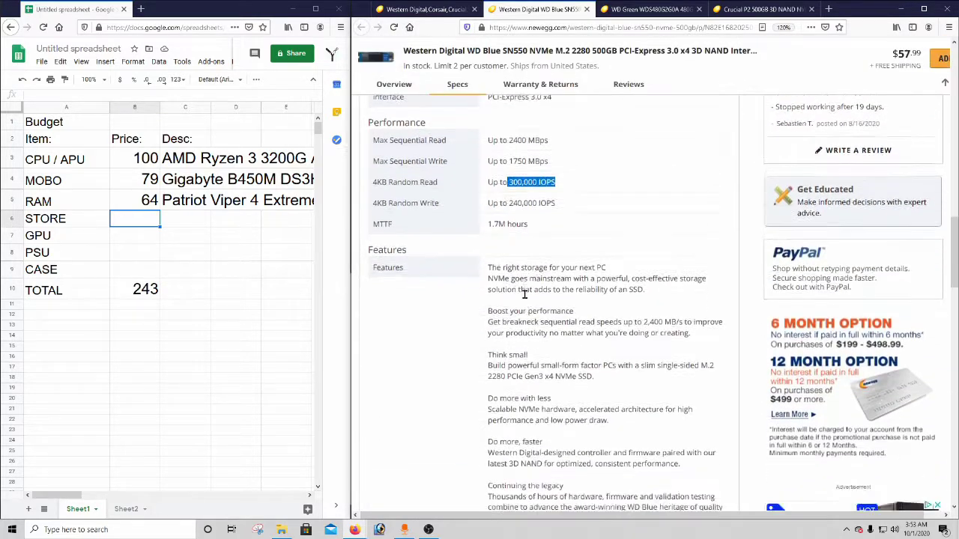
{"action": "scroll", "coordinate": [552, 300], "scroll_direction": "down", "scroll_amount": 6}
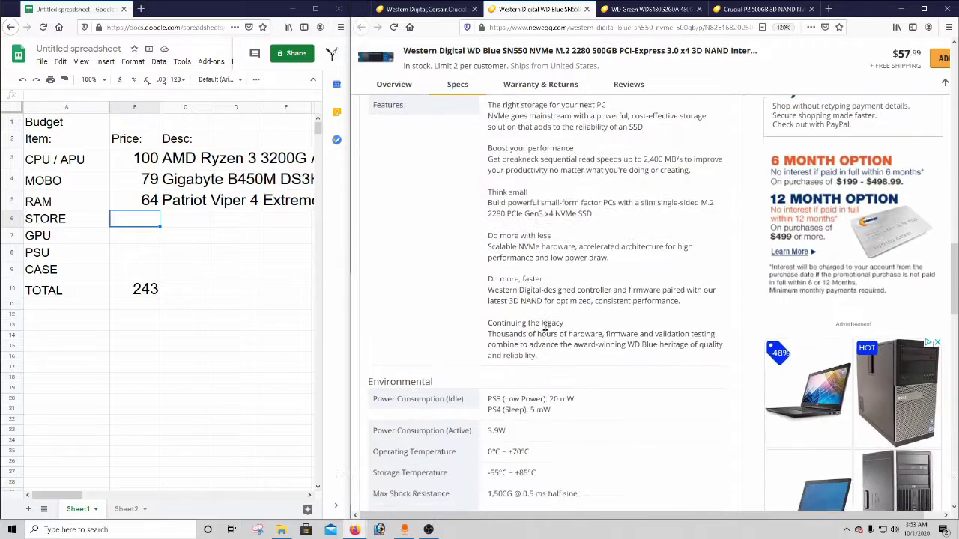
{"action": "scroll", "coordinate": [545, 334], "scroll_direction": "down", "scroll_amount": 5}
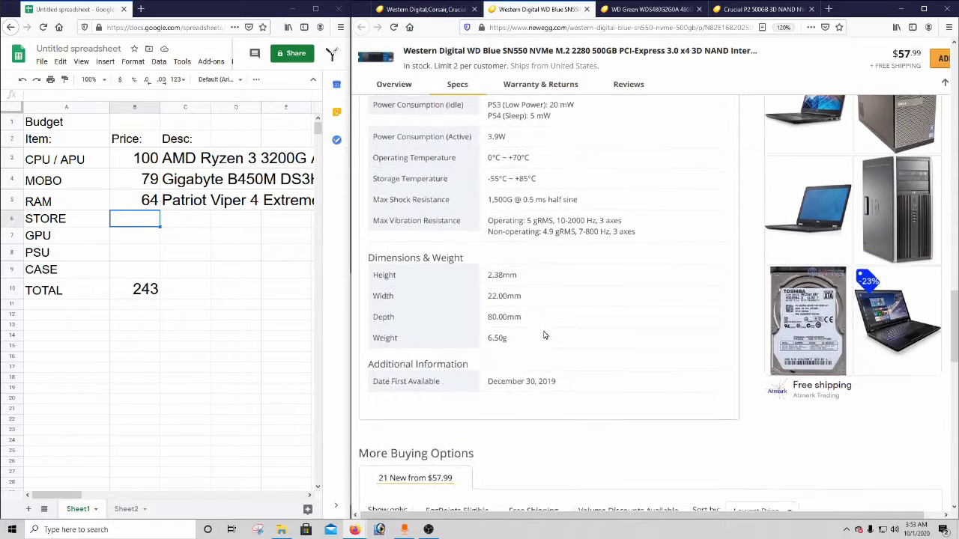
{"action": "scroll", "coordinate": [544, 336], "scroll_direction": "down", "scroll_amount": 5}
{"action": "scroll", "coordinate": [543, 336], "scroll_direction": "up", "scroll_amount": 13}
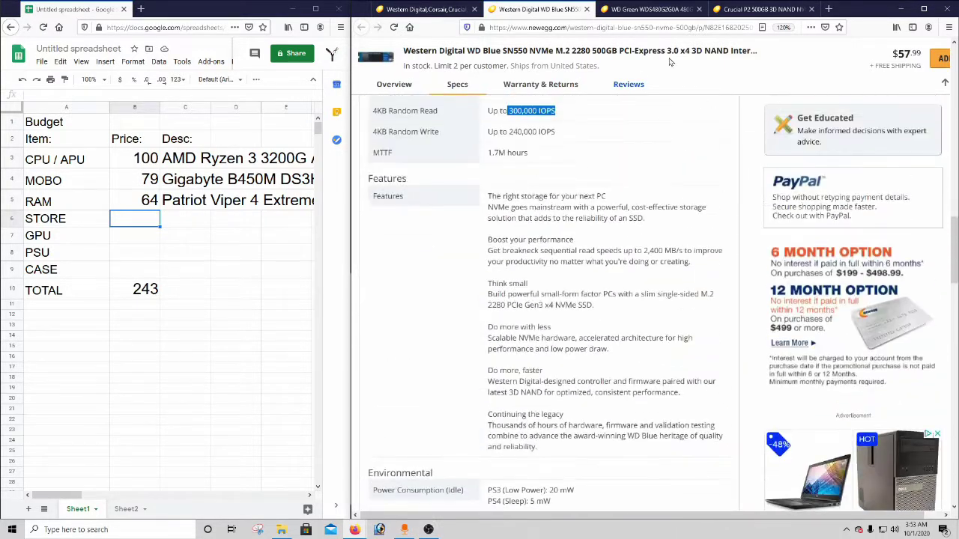
- Compare the max sequential read speeds of the Crucial P2 and the WD Green 480GB
{"action": "left_click", "coordinate": [750, 11]}
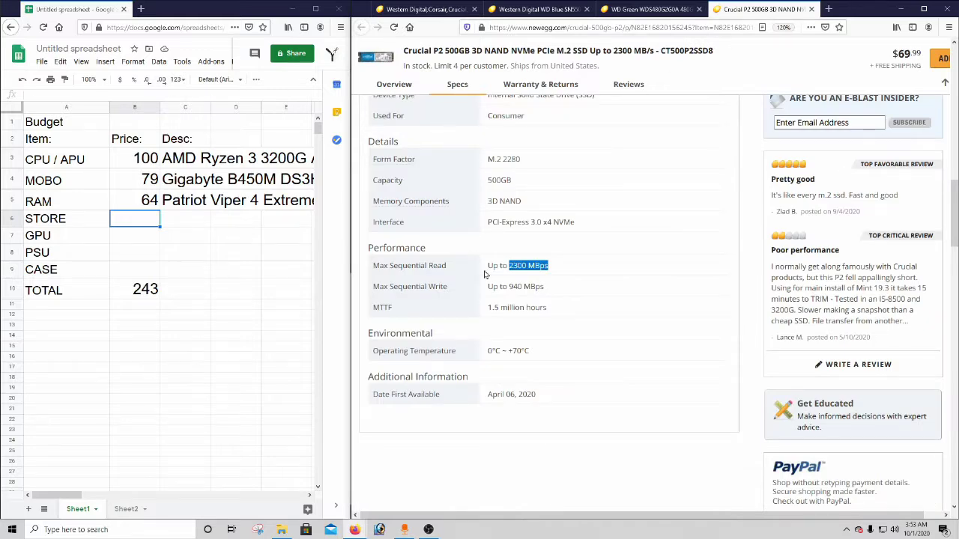
{"action": "left_click", "coordinate": [632, 10]}
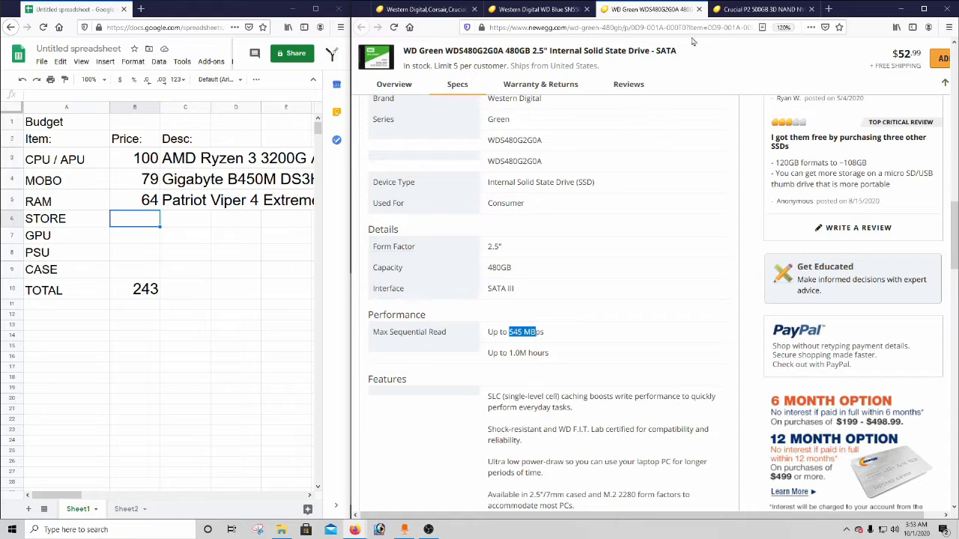
{"action": "left_click", "coordinate": [742, 9]}
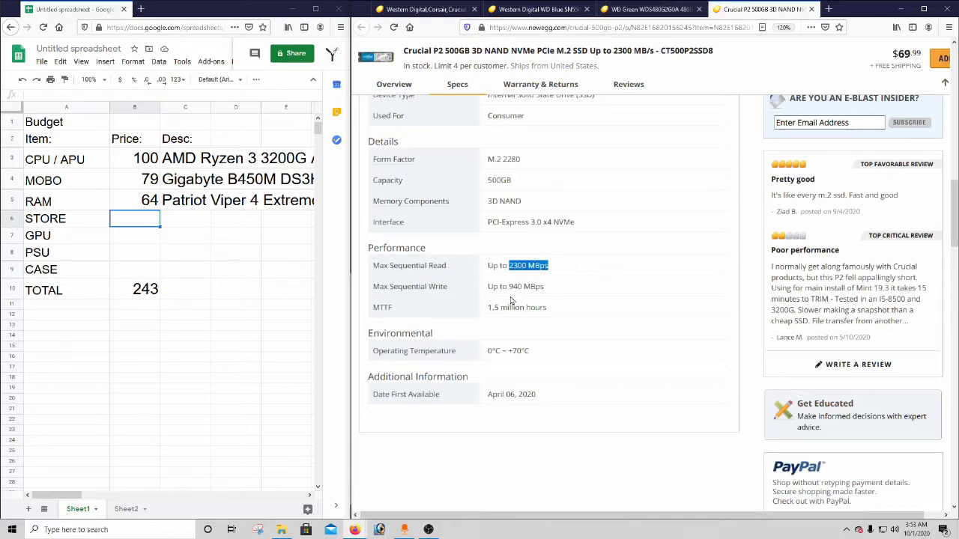
- Show the warranty and returns information for the Crucial P2
{"action": "scroll", "coordinate": [505, 304], "scroll_direction": "up", "scroll_amount": 5}
{"action": "scroll", "coordinate": [505, 307], "scroll_direction": "down", "scroll_amount": 3}
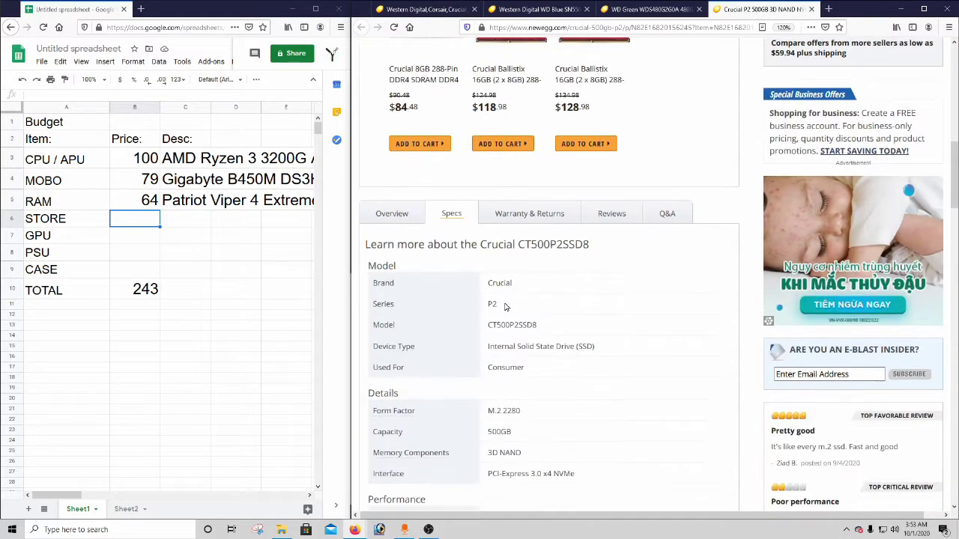
{"action": "left_click", "coordinate": [512, 218]}
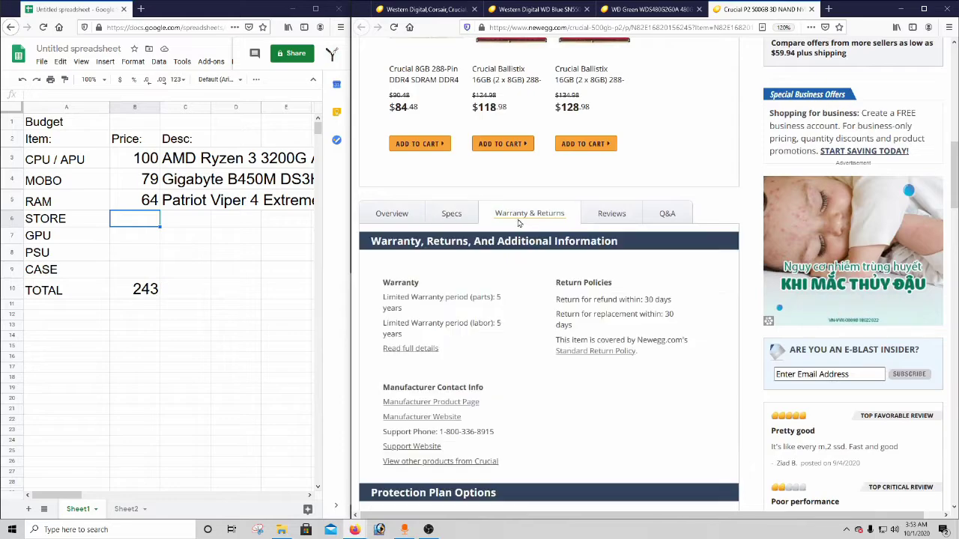
- Open the Product Brief document from the overview on the WD Blue SN550 page
{"action": "left_click", "coordinate": [533, 9]}
{"action": "left_click", "coordinate": [387, 394]}
{"action": "scroll", "coordinate": [534, 294], "scroll_direction": "down", "scroll_amount": 5}
{"action": "scroll", "coordinate": [534, 295], "scroll_direction": "down", "scroll_amount": 10}
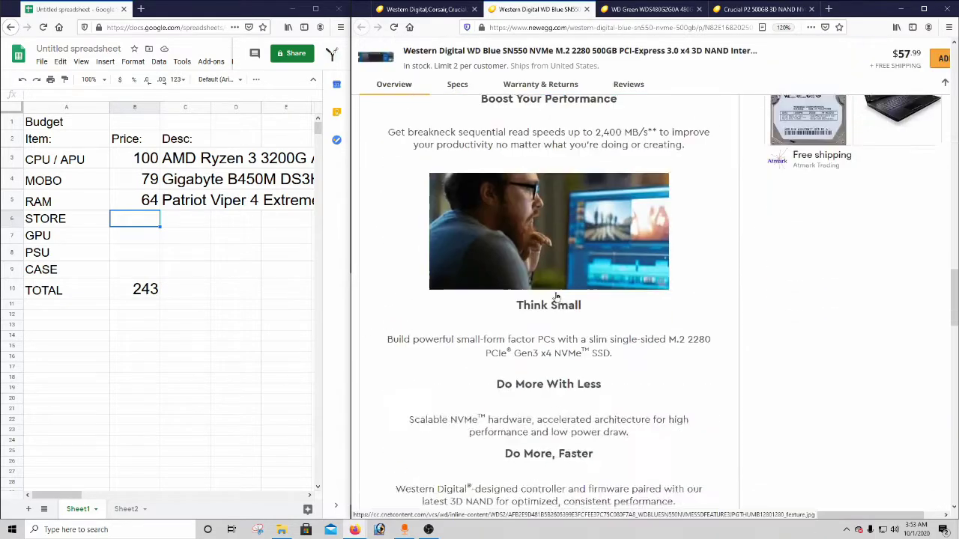
{"action": "left_click", "coordinate": [390, 241]}
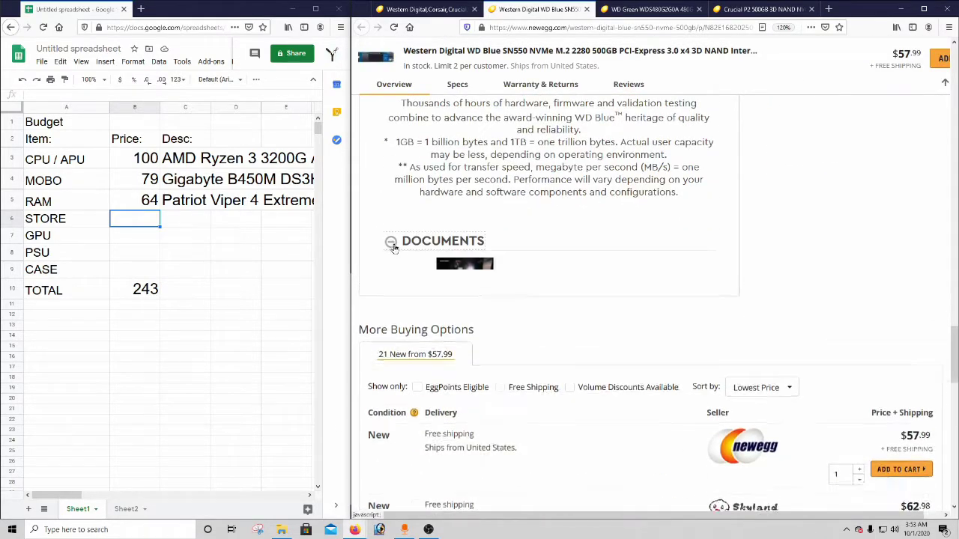
{"action": "left_click", "coordinate": [461, 339]}
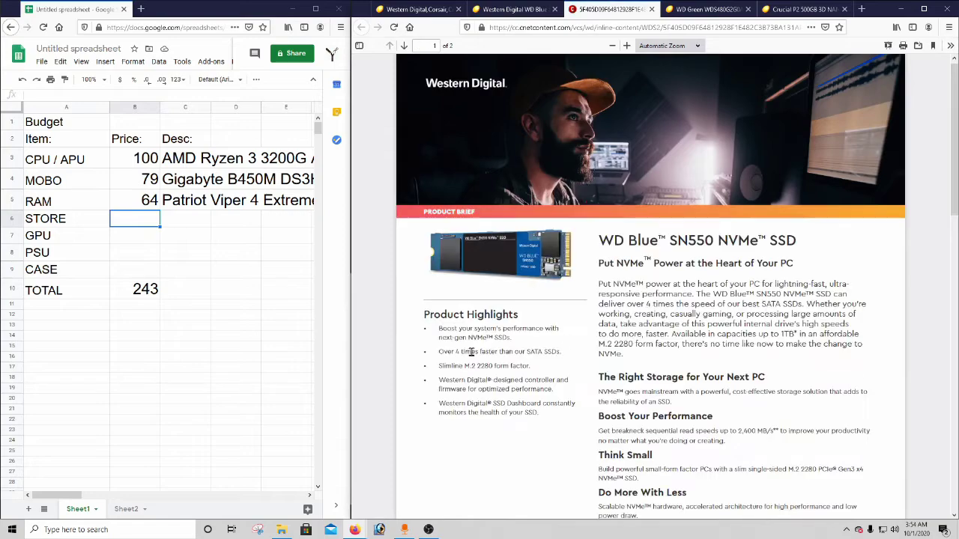
- Read through the WD Blue SN550 product brief, including its specifications table for all capacities, and close the document
{"action": "scroll", "coordinate": [523, 384], "scroll_direction": "down", "scroll_amount": 4}
{"action": "scroll", "coordinate": [698, 375], "scroll_direction": "down", "scroll_amount": 8}
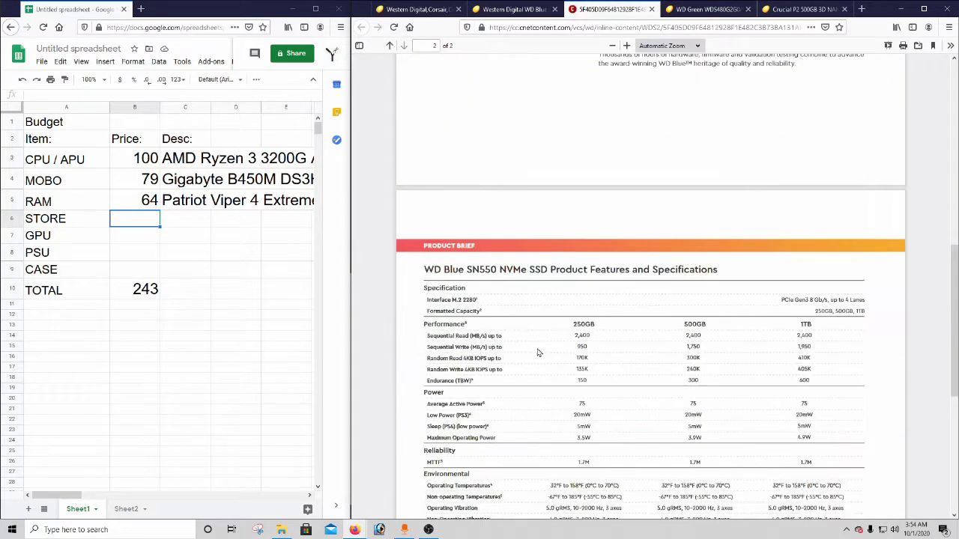
{"action": "scroll", "coordinate": [524, 390], "scroll_direction": "down", "scroll_amount": 8}
{"action": "scroll", "coordinate": [512, 408], "scroll_direction": "down", "scroll_amount": 1}
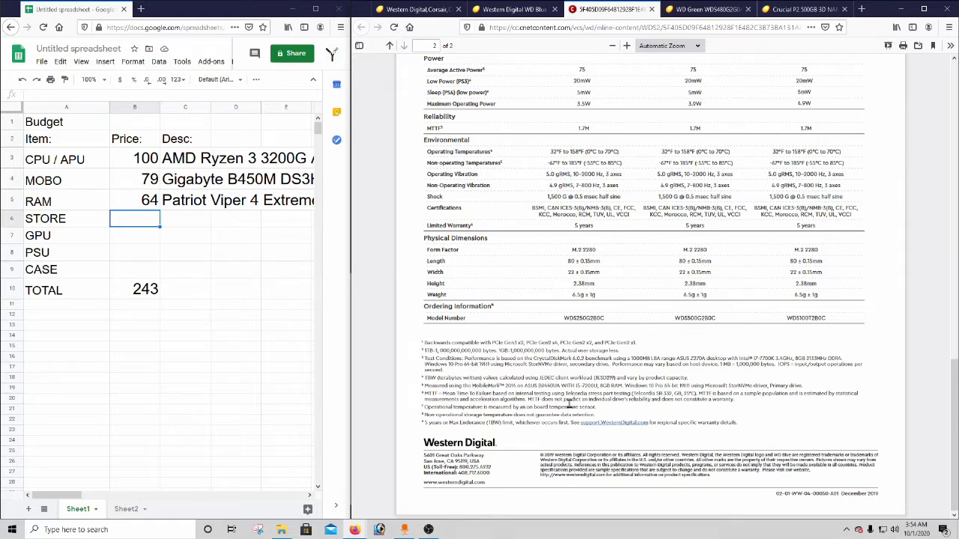
{"action": "scroll", "coordinate": [573, 408], "scroll_direction": "up", "scroll_amount": 5}
{"action": "scroll", "coordinate": [588, 410], "scroll_direction": "up", "scroll_amount": 10}
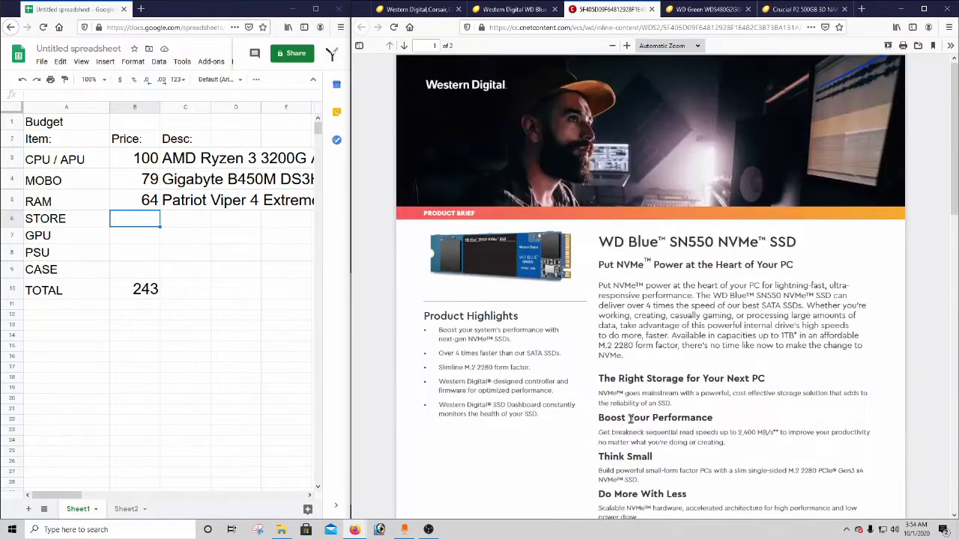
{"action": "left_click", "coordinate": [651, 9]}
- Check the WD Blue SN550's price on its product page and enter 58 as the STORE price in the budget sheet
{"action": "scroll", "coordinate": [556, 299], "scroll_direction": "up", "scroll_amount": 10}
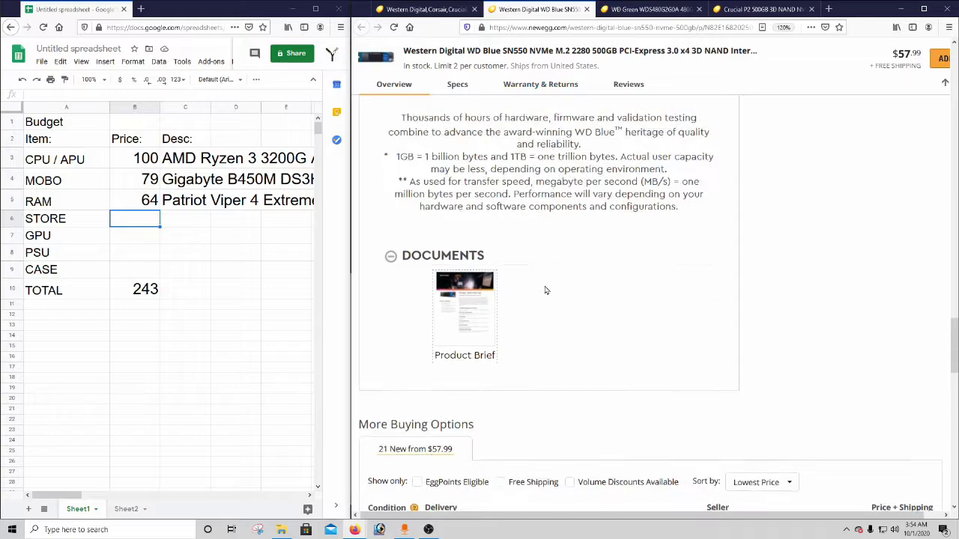
{"action": "scroll", "coordinate": [544, 276], "scroll_direction": "up", "scroll_amount": 3}
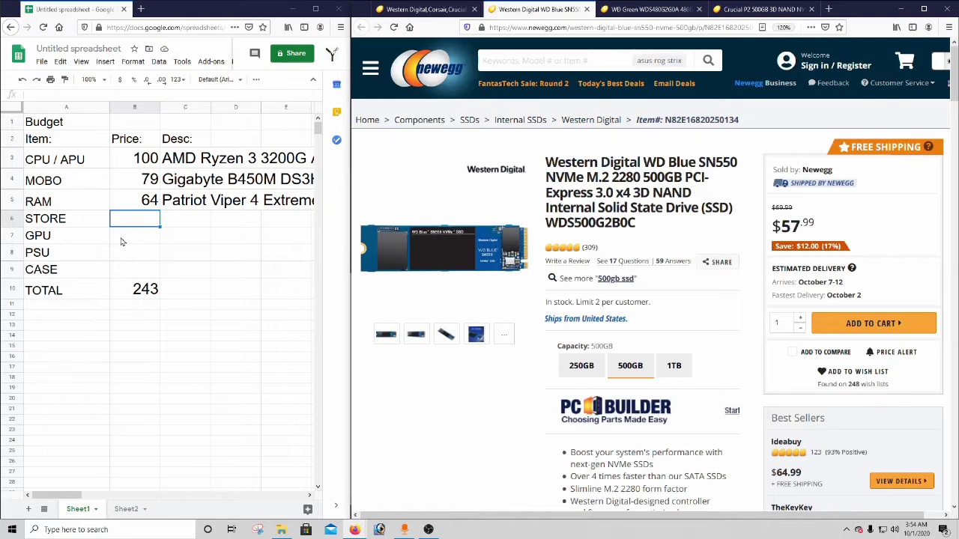
{"action": "type", "text": "58"}
{"action": "key", "text": "Tab"}
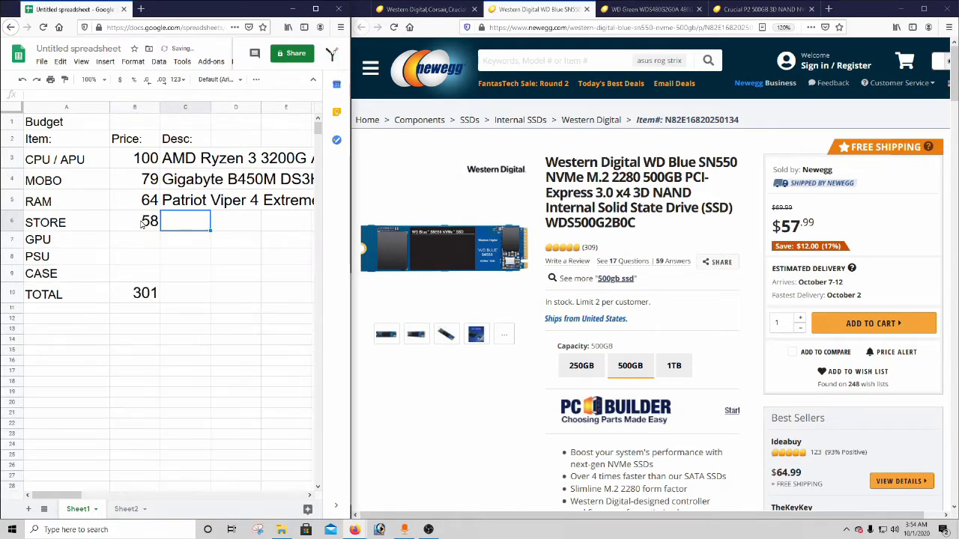
- Enter "Western Digital Blue SN550 NVMe M.2" as the STORE description in cell C6
{"action": "type", "text": "Western D"}
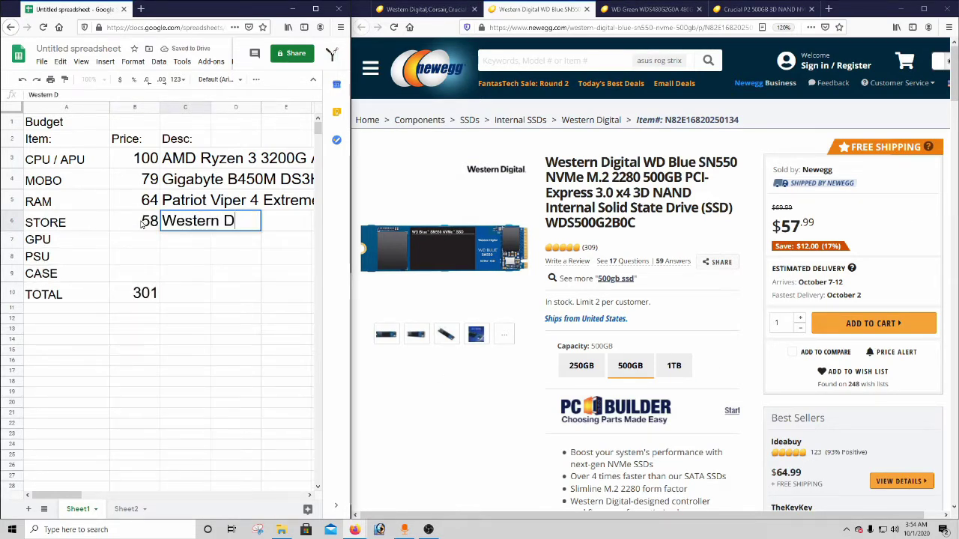
{"action": "type", "text": "igital Blue"}
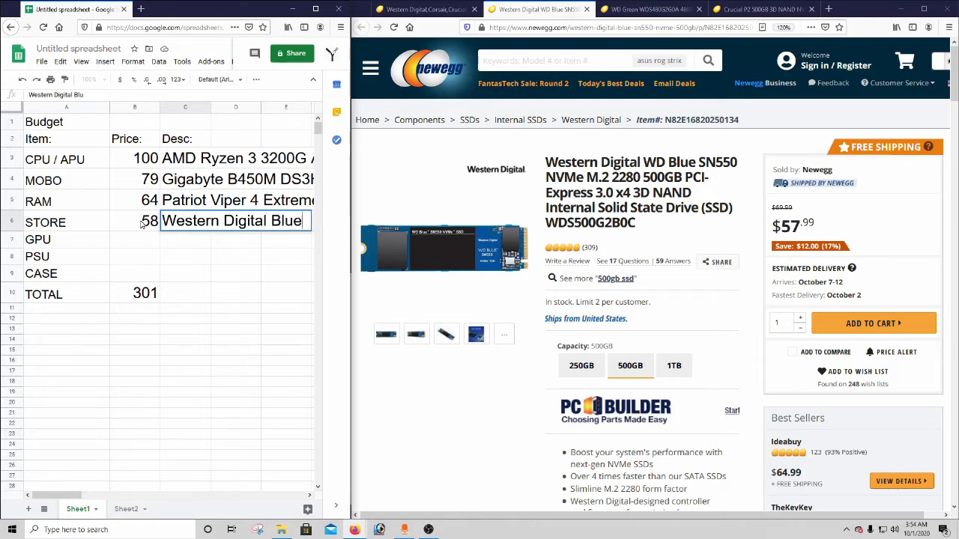
{"action": "type", "text": " SN550"}
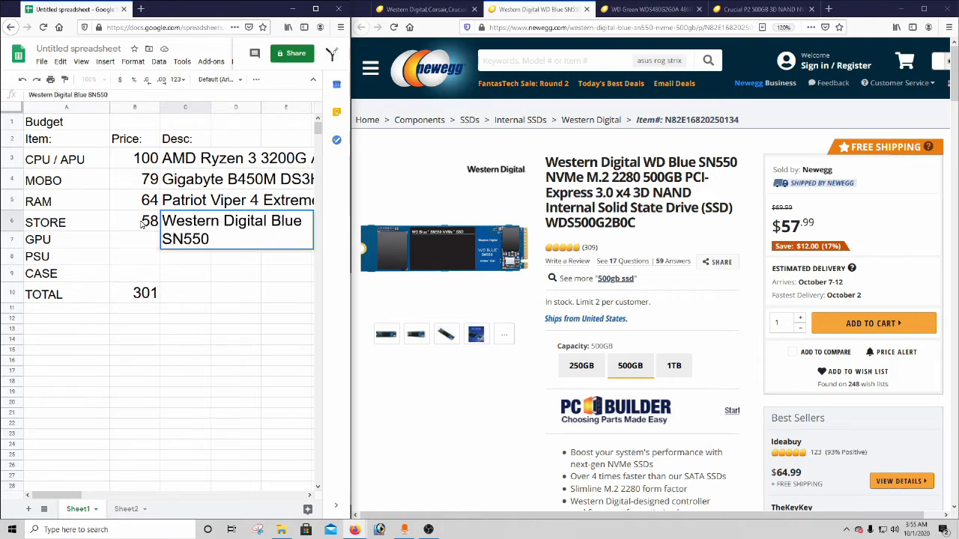
{"action": "type", "text": " NVME"}
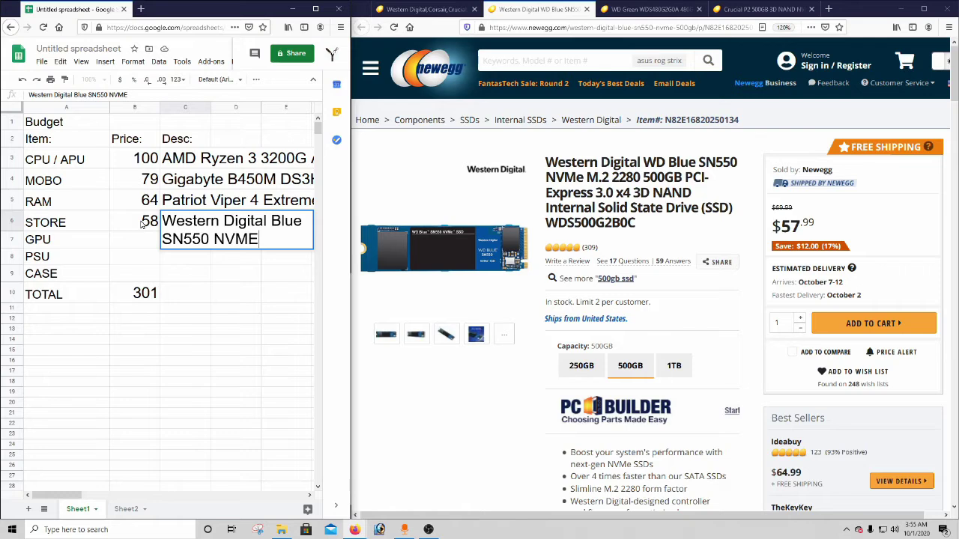
{"action": "key", "text": "BackSpace"}
{"action": "type", "text": "e M.2"}
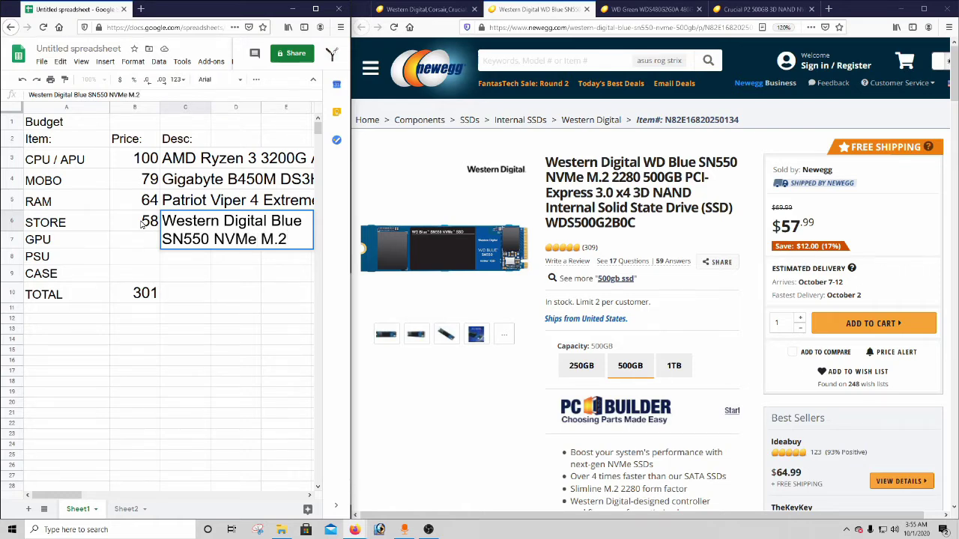
- Enter 0 as the GPU price in the budget sheet
{"action": "left_click", "coordinate": [149, 259]}
{"action": "left_click", "coordinate": [137, 246]}
{"action": "type", "text": "0"}
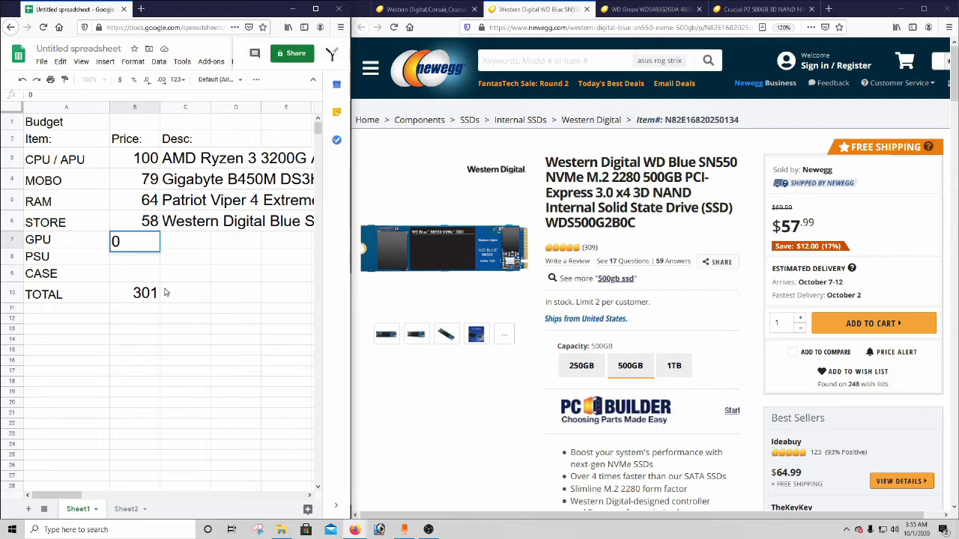
- Add 2x8GB to the end of the Patriot Viper 4 Extreme DDR4 3200 description in the RAM row
{"action": "left_click_drag", "start_coordinate": [68, 496], "coordinate": [85, 497]}
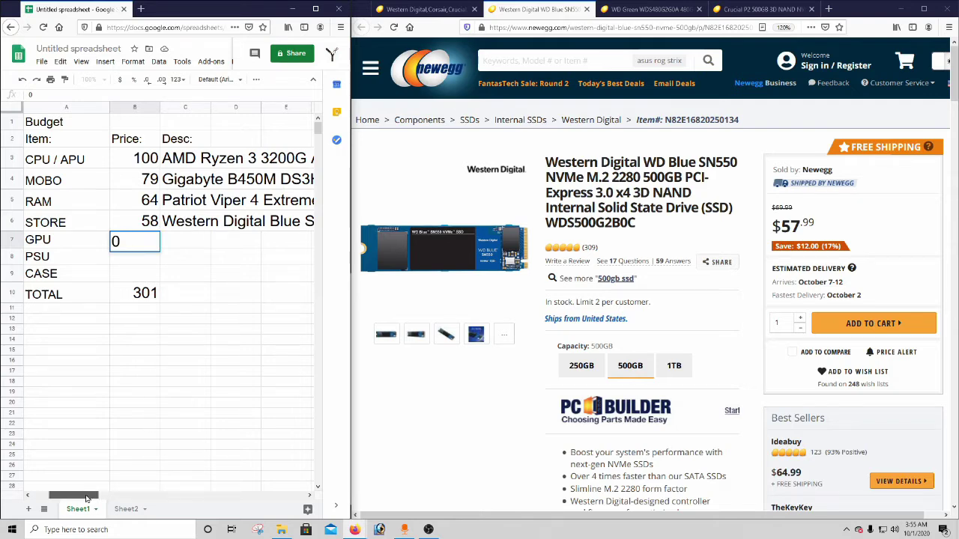
{"action": "left_click", "coordinate": [233, 208]}
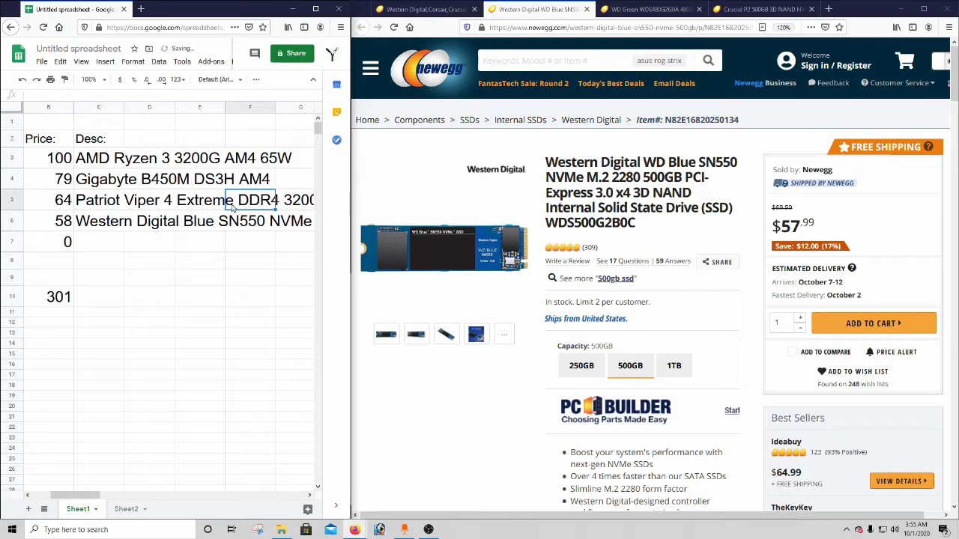
{"action": "left_click", "coordinate": [88, 206]}
{"action": "left_click", "coordinate": [135, 95]}
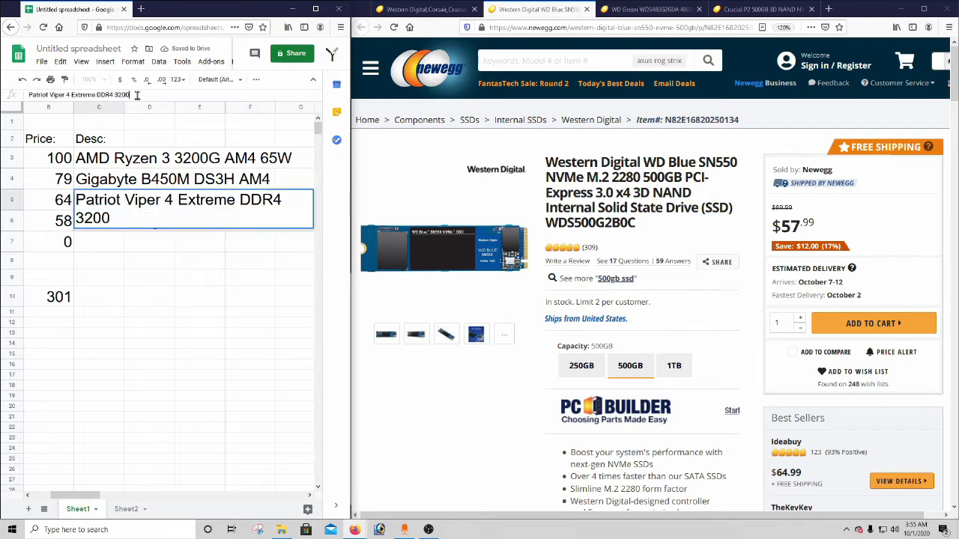
{"action": "type", "text": "16 GB"}
{"action": "key", "text": "BackSpace"}
{"action": "key", "text": "BackSpace"}
{"action": "key", "text": "BackSpace"}
{"action": "key", "text": "BackSpace"}
{"action": "key", "text": "BackSpace"}
{"action": "type", "text": "2x8GB"}
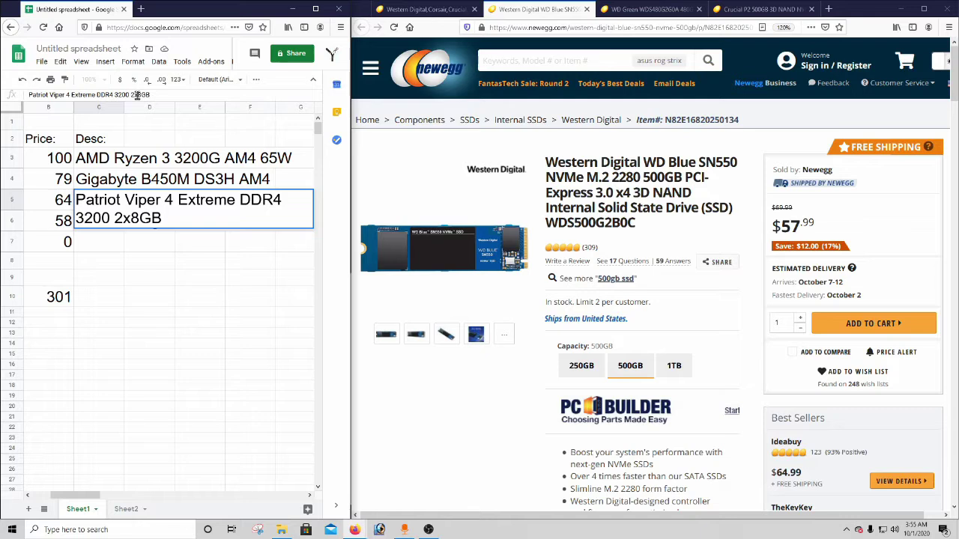
{"action": "key", "text": "Return"}
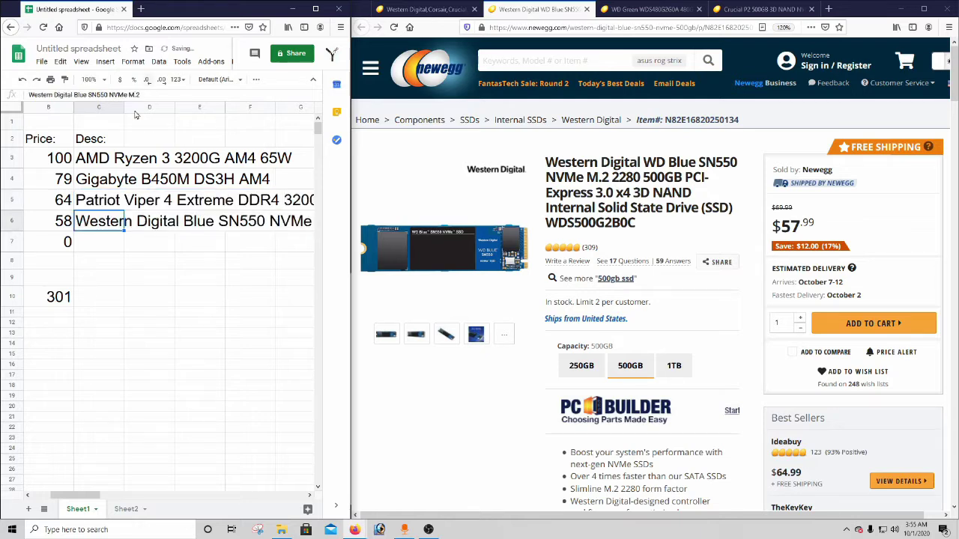
- Select the PSU price cell in the budget sheet, then switch to Newegg and open the Power Supplies category under Components
{"action": "left_click_drag", "start_coordinate": [75, 495], "coordinate": [22, 496]}
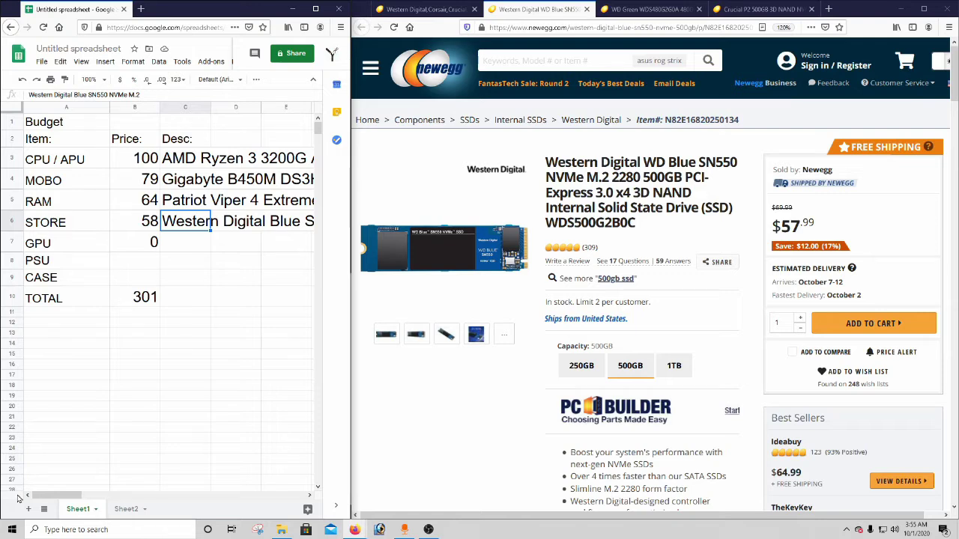
{"action": "left_click", "coordinate": [144, 261]}
{"action": "left_click", "coordinate": [367, 120]}
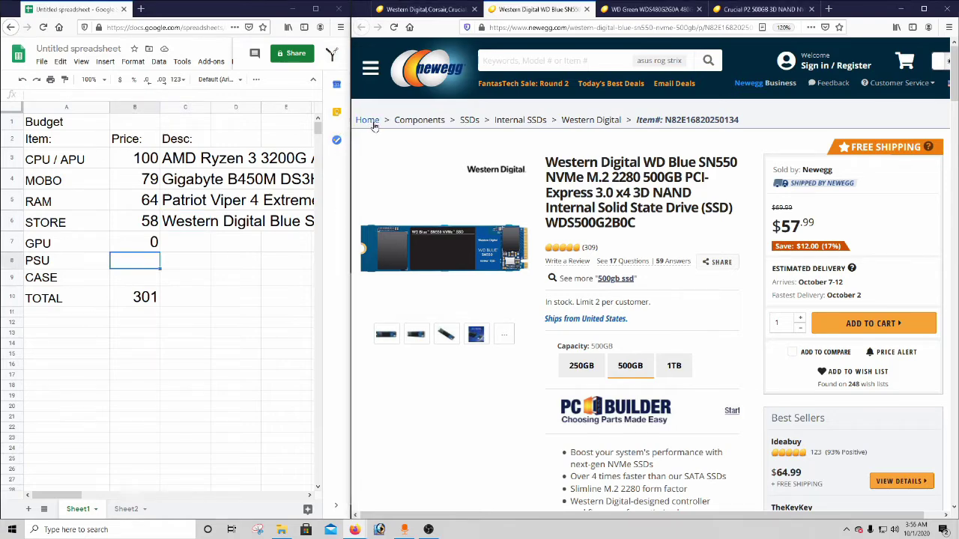
{"action": "left_click", "coordinate": [390, 143]}
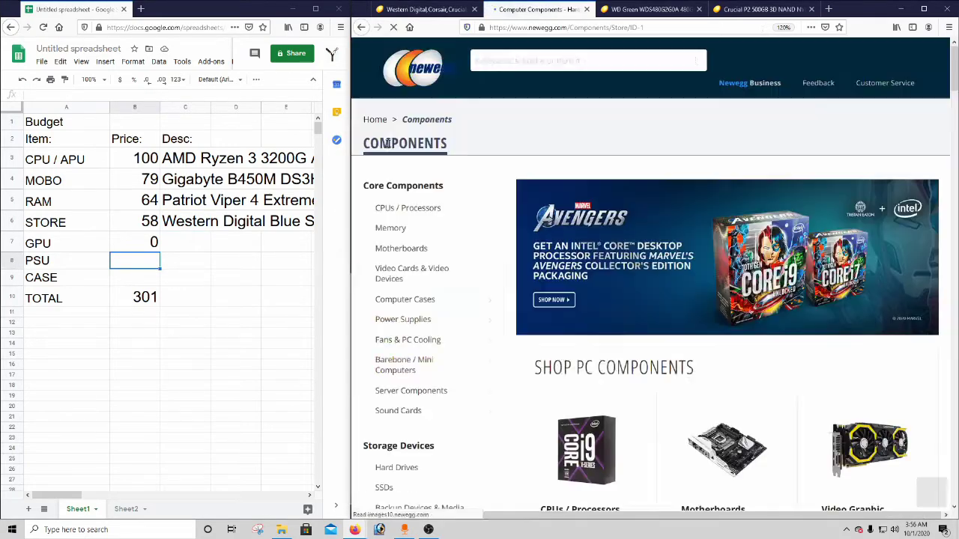
{"action": "scroll", "coordinate": [391, 366], "scroll_direction": "down", "scroll_amount": 3}
{"action": "mouse_move", "coordinate": [403, 194]}
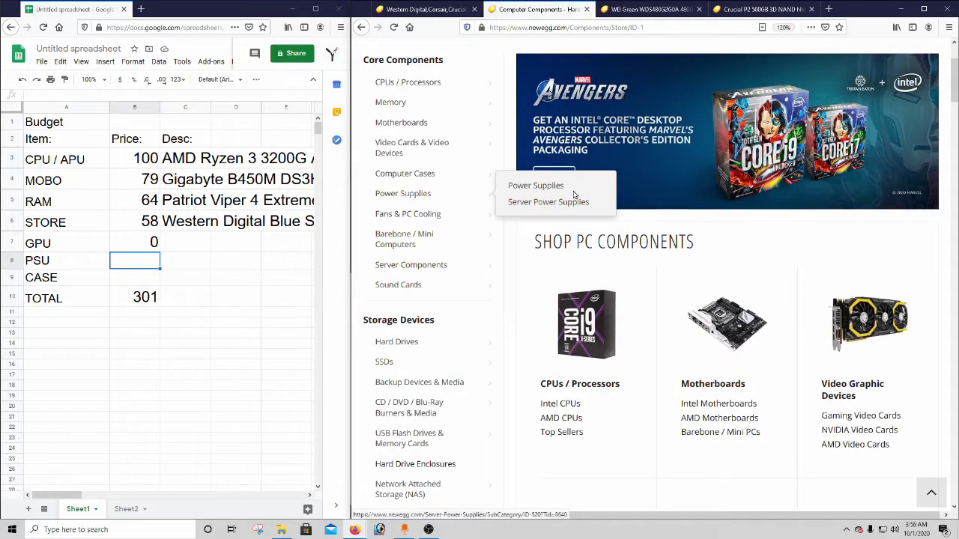
{"action": "left_click", "coordinate": [545, 190]}
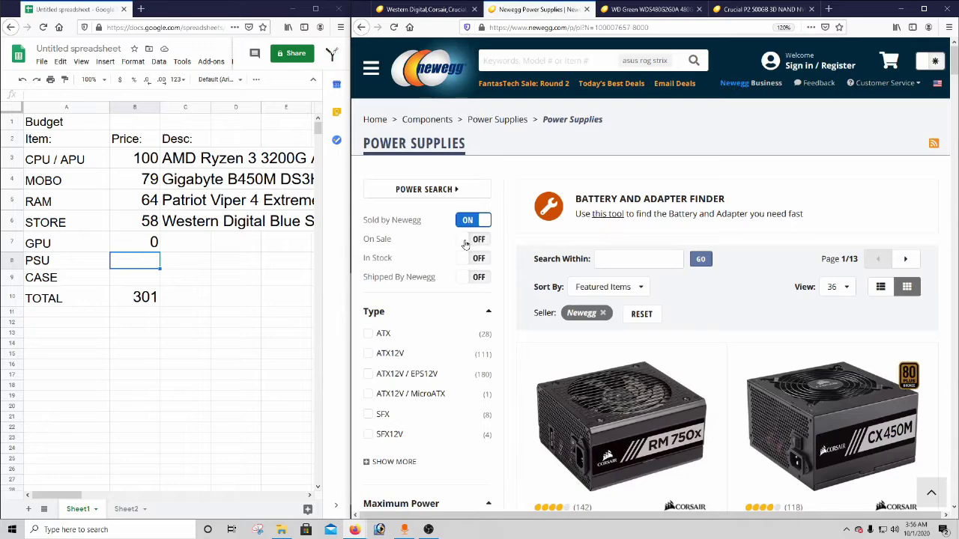
- Limit the power supplies to in-stock items shipped by Newegg and select the types ATX, ATX12V and ATX12V / EPS12V
{"action": "left_click", "coordinate": [466, 260]}
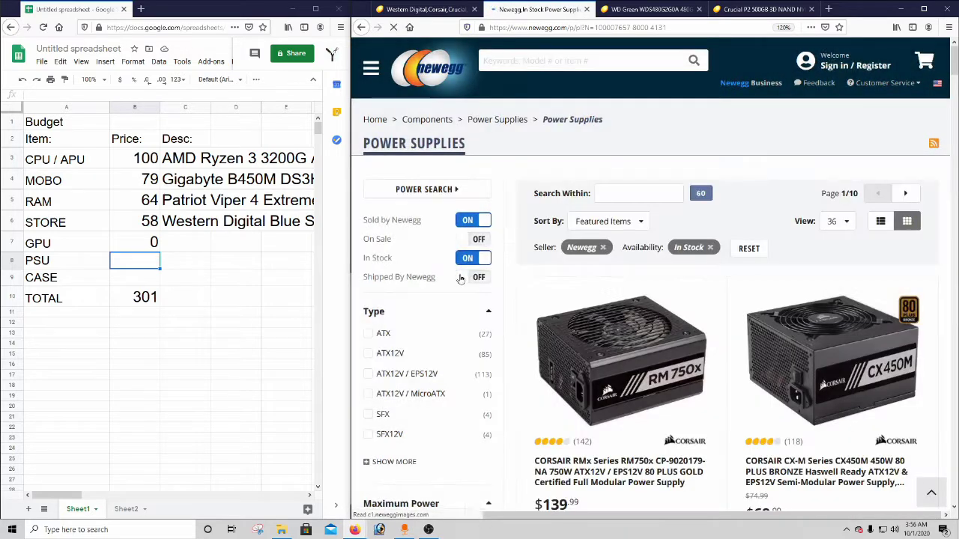
{"action": "left_click", "coordinate": [467, 280]}
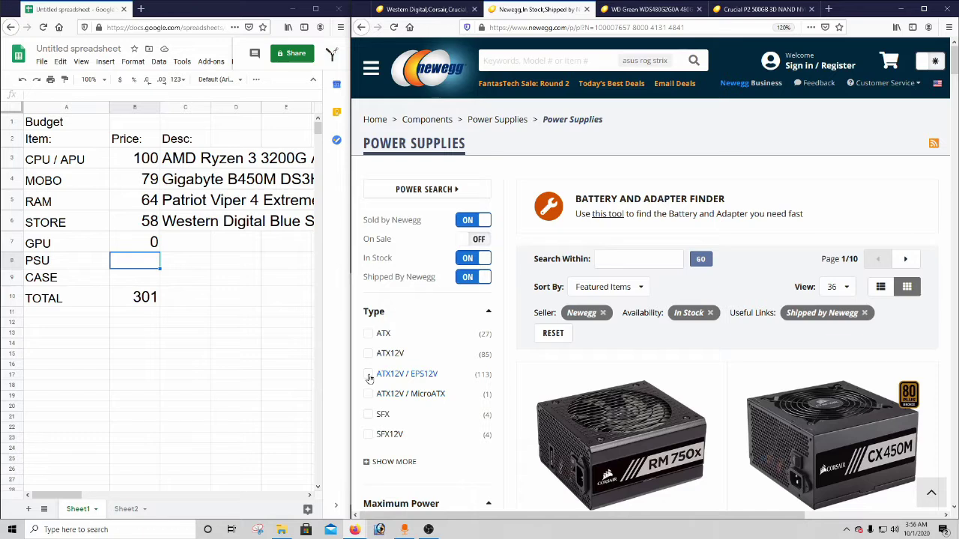
{"action": "left_click", "coordinate": [368, 375]}
{"action": "left_click", "coordinate": [368, 354]}
{"action": "left_click", "coordinate": [368, 335]}
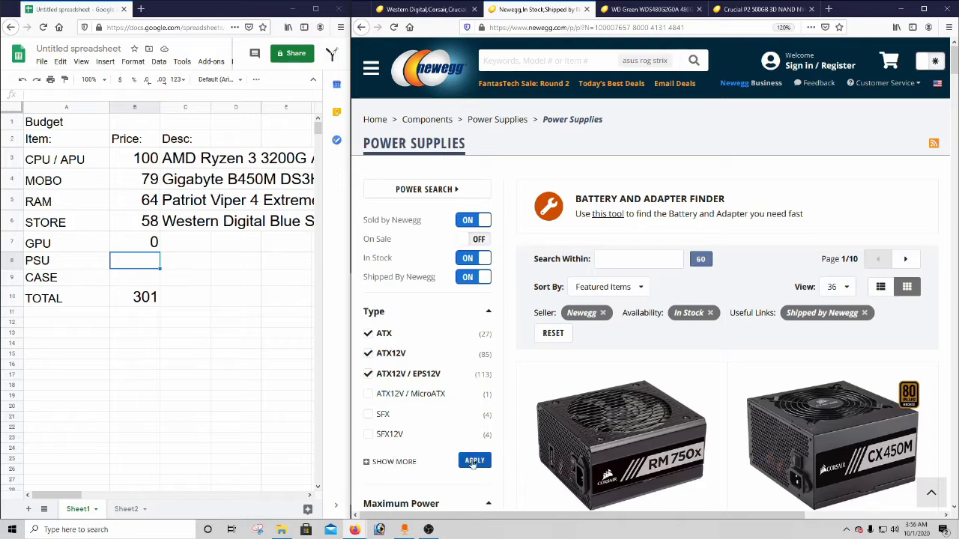
- Select the maximum power ranges 400W - 499W, 500W - 599W and 600W - 699W and apply the filters
{"action": "scroll", "coordinate": [420, 374], "scroll_direction": "down", "scroll_amount": 3}
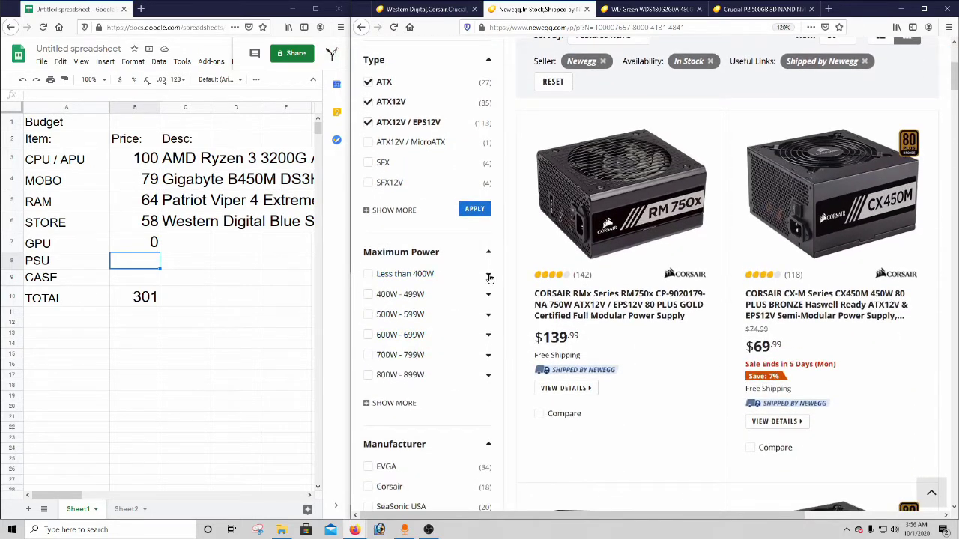
{"action": "left_click", "coordinate": [368, 296]}
{"action": "left_click", "coordinate": [368, 315]}
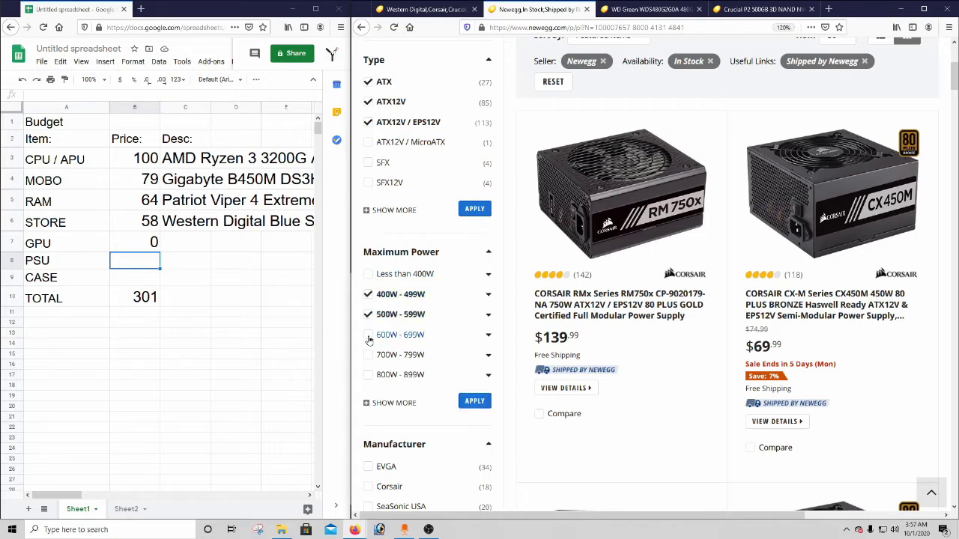
{"action": "left_click", "coordinate": [368, 337]}
{"action": "scroll", "coordinate": [410, 433], "scroll_direction": "down", "scroll_amount": 1}
{"action": "scroll", "coordinate": [410, 432], "scroll_direction": "down", "scroll_amount": 3}
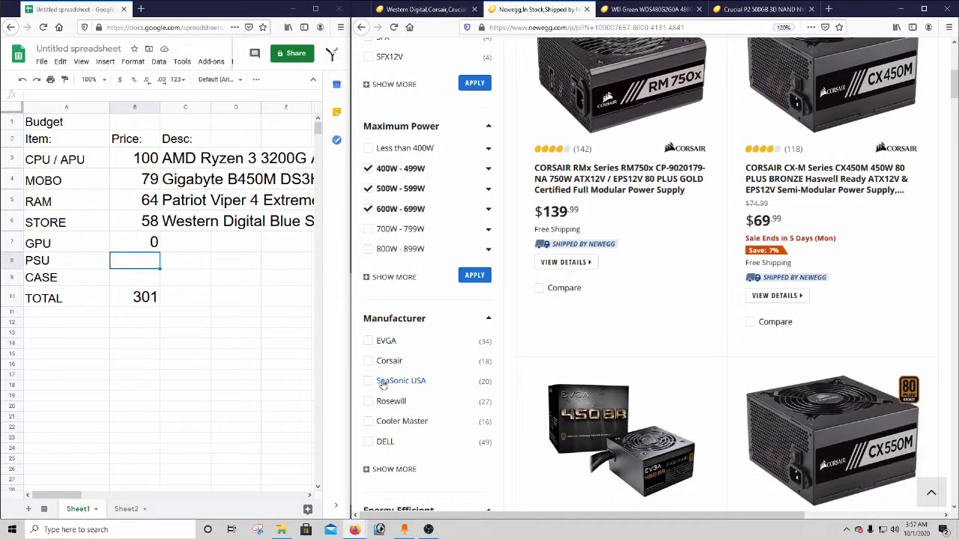
{"action": "scroll", "coordinate": [390, 353], "scroll_direction": "down", "scroll_amount": 2}
{"action": "left_click", "coordinate": [475, 213]}
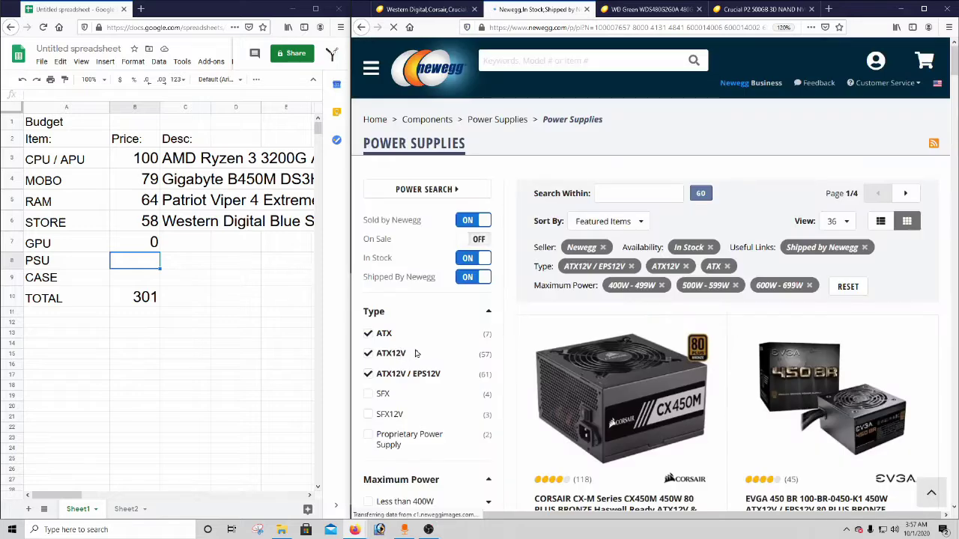
{"action": "scroll", "coordinate": [415, 354], "scroll_direction": "down", "scroll_amount": 10}
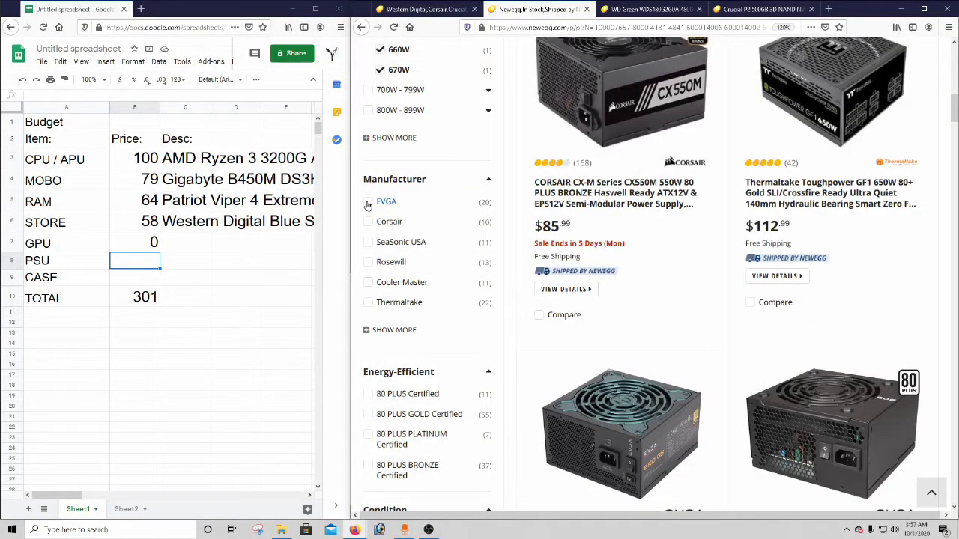
{"action": "left_click", "coordinate": [368, 202]}
{"action": "left_click", "coordinate": [368, 224]}
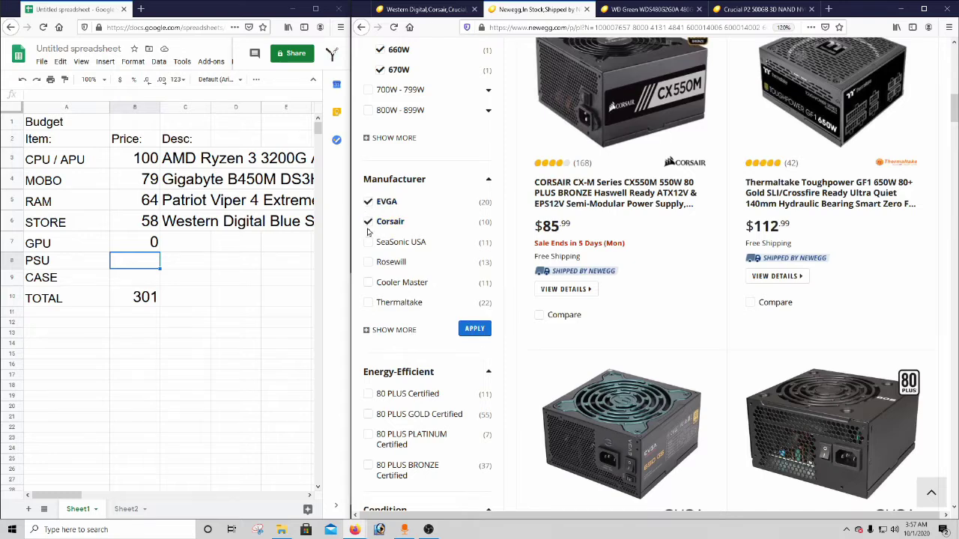
{"action": "left_click", "coordinate": [367, 244]}
{"action": "left_click", "coordinate": [368, 303]}
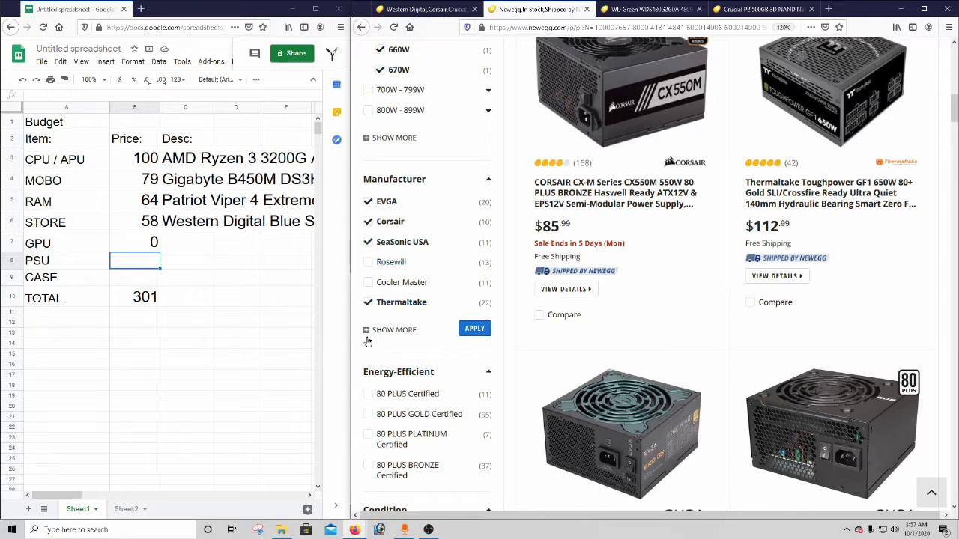
{"action": "left_click", "coordinate": [365, 335]}
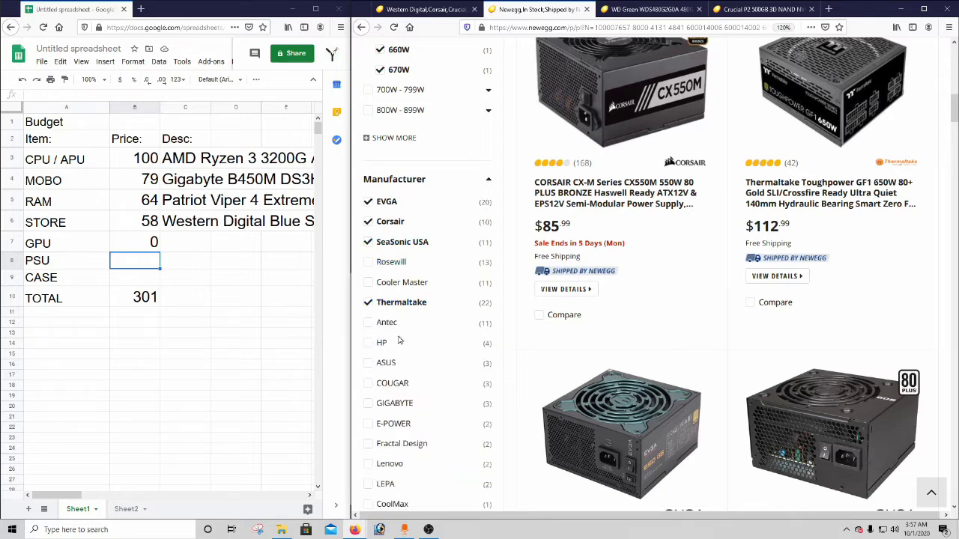
{"action": "scroll", "coordinate": [399, 340], "scroll_direction": "down", "scroll_amount": 3}
{"action": "scroll", "coordinate": [401, 352], "scroll_direction": "up", "scroll_amount": 5}
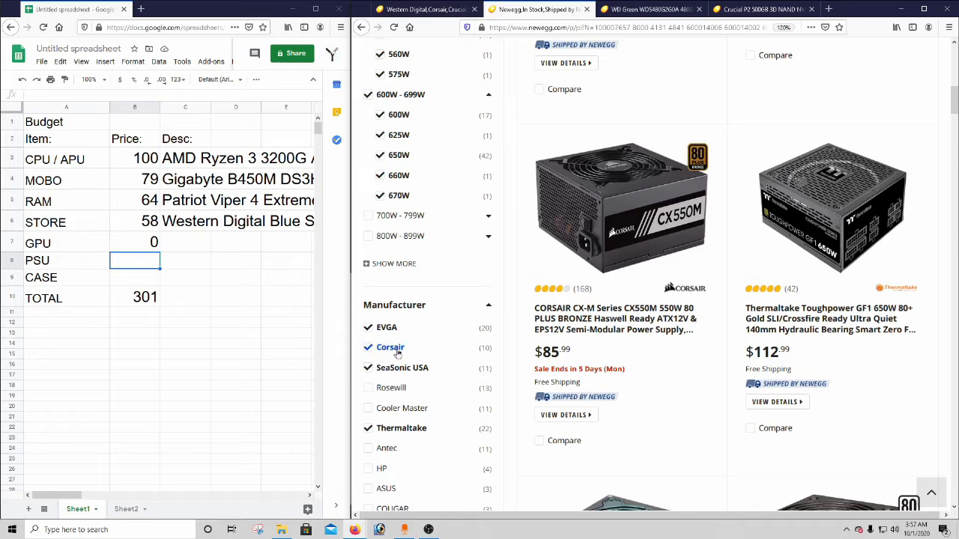
{"action": "scroll", "coordinate": [396, 358], "scroll_direction": "down", "scroll_amount": 2}
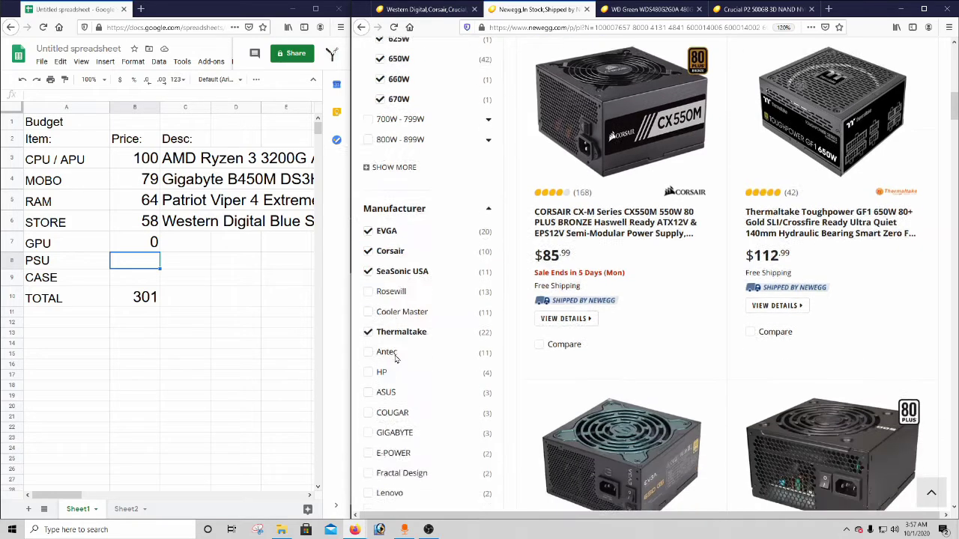
{"action": "scroll", "coordinate": [396, 359], "scroll_direction": "up", "scroll_amount": 1}
{"action": "left_click", "coordinate": [369, 366]}
{"action": "left_click", "coordinate": [368, 307]}
{"action": "left_click", "coordinate": [368, 284]}
{"action": "left_click", "coordinate": [368, 264]}
- Restrict the power supply listing to items in New condition and apply the filter
{"action": "scroll", "coordinate": [388, 313], "scroll_direction": "down", "scroll_amount": 2}
{"action": "scroll", "coordinate": [388, 313], "scroll_direction": "down", "scroll_amount": 3}
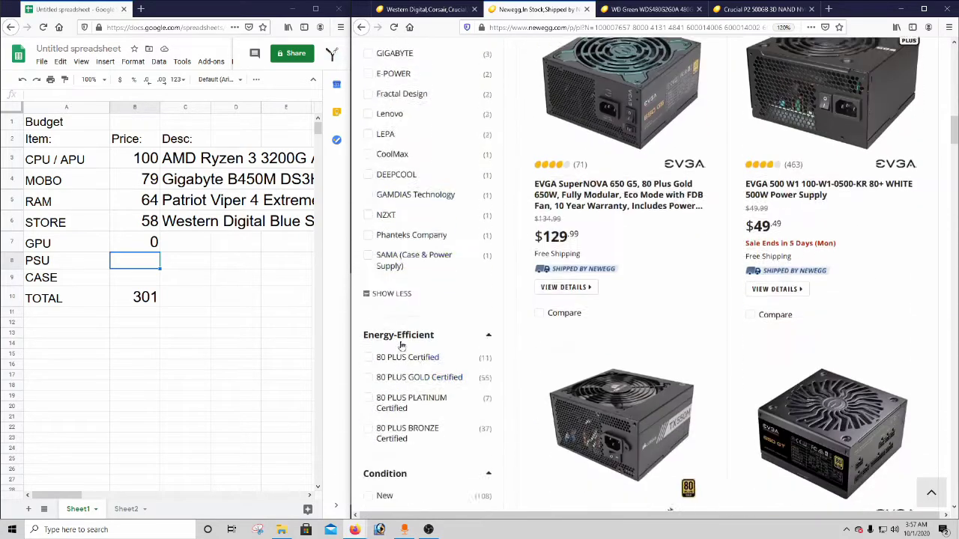
{"action": "scroll", "coordinate": [405, 345], "scroll_direction": "down", "scroll_amount": 1}
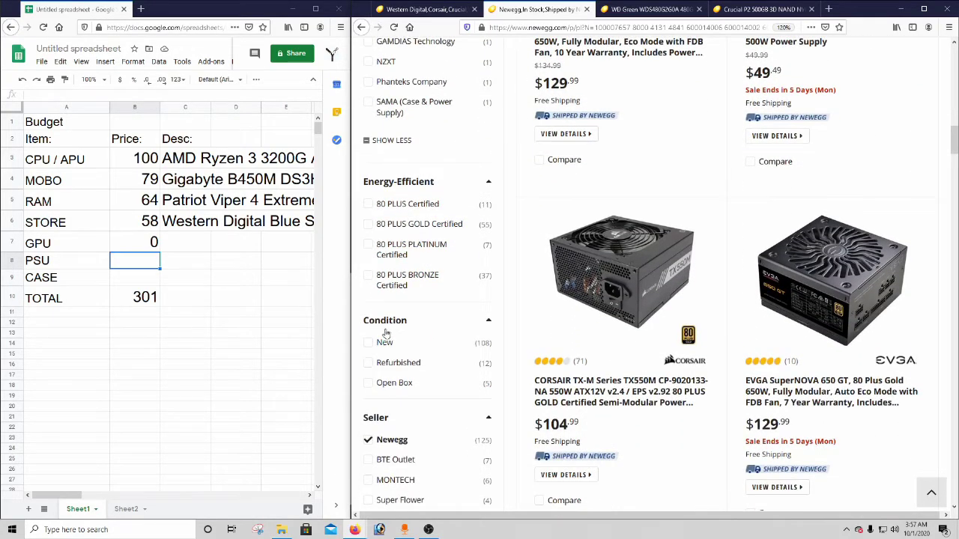
{"action": "left_click", "coordinate": [369, 344]}
{"action": "scroll", "coordinate": [381, 352], "scroll_direction": "up", "scroll_amount": 3}
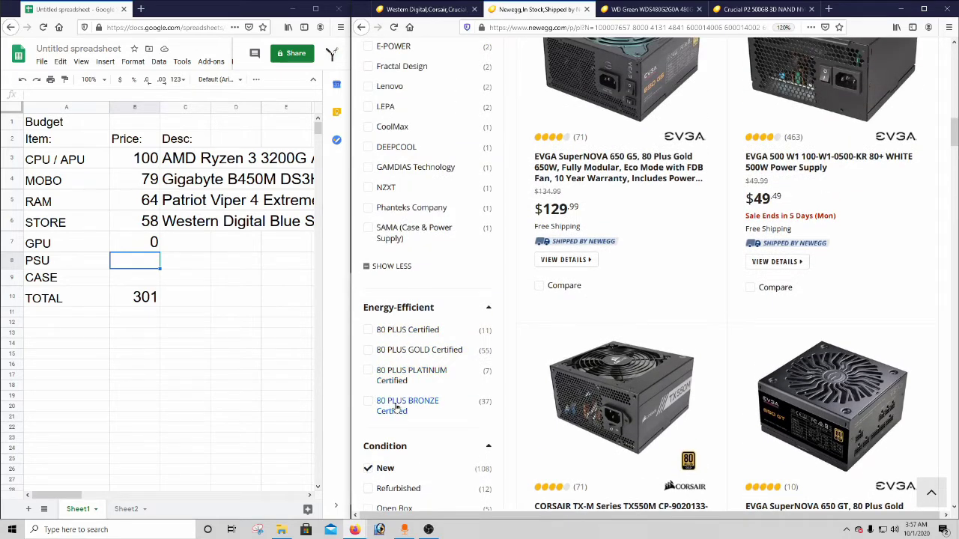
{"action": "scroll", "coordinate": [397, 405], "scroll_direction": "down", "scroll_amount": 4}
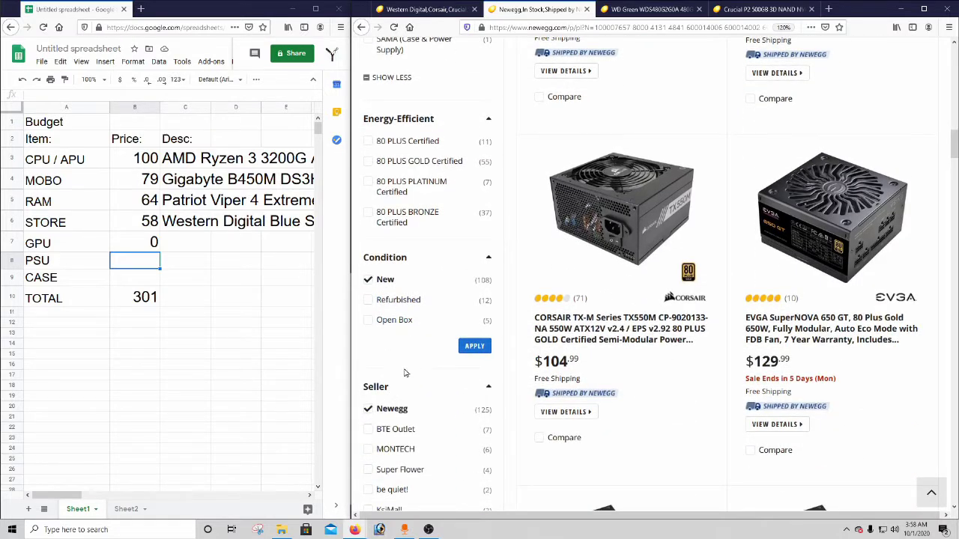
{"action": "scroll", "coordinate": [397, 388], "scroll_direction": "down", "scroll_amount": 8}
{"action": "scroll", "coordinate": [401, 389], "scroll_direction": "up", "scroll_amount": 8}
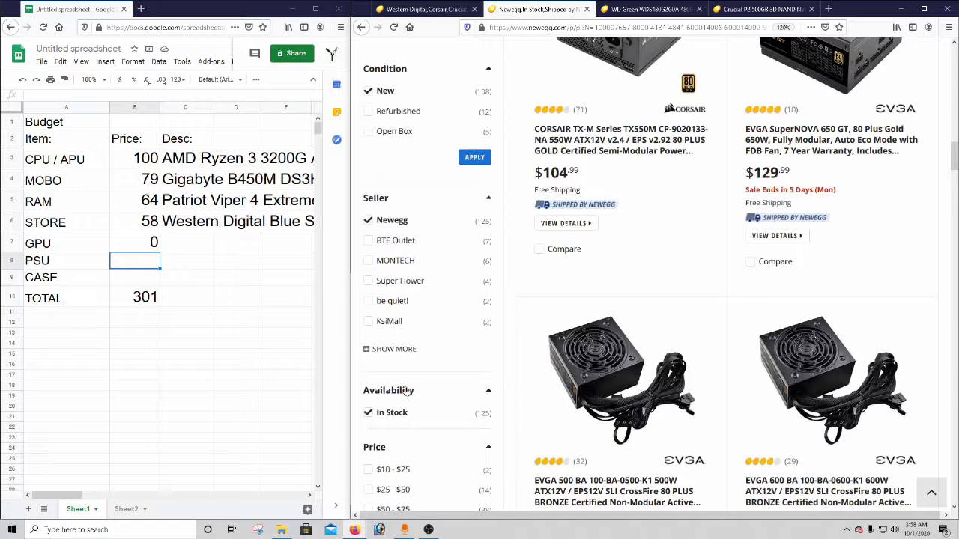
{"action": "left_click", "coordinate": [367, 280]}
{"action": "left_click", "coordinate": [472, 346]}
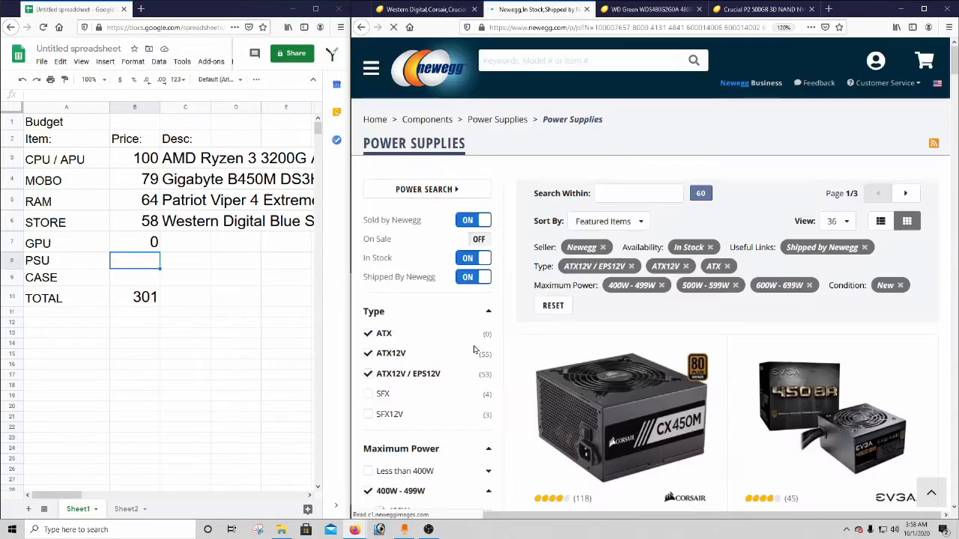
- Sort the filtered power supplies by Lowest Price and look through the cheapest models
{"action": "scroll", "coordinate": [585, 389], "scroll_direction": "down", "scroll_amount": 4}
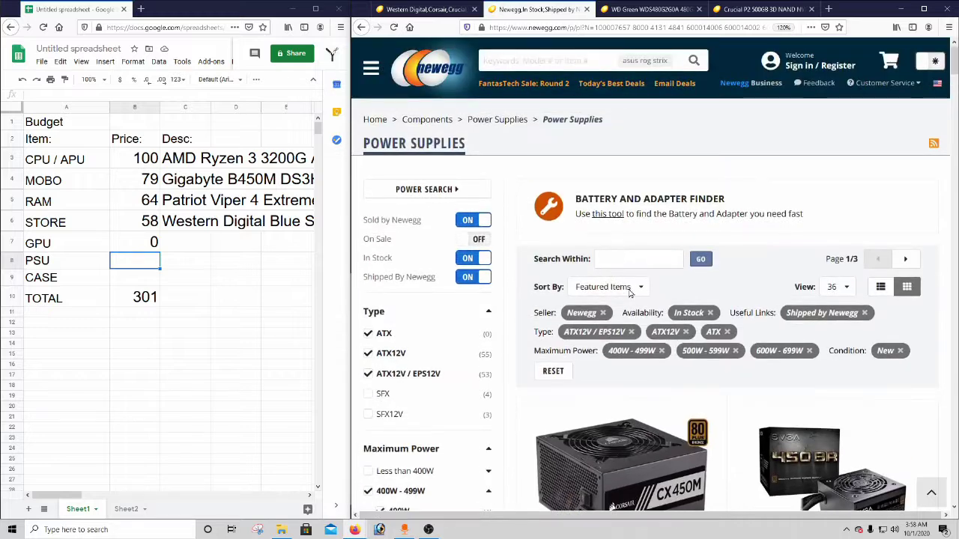
{"action": "left_click", "coordinate": [608, 286]}
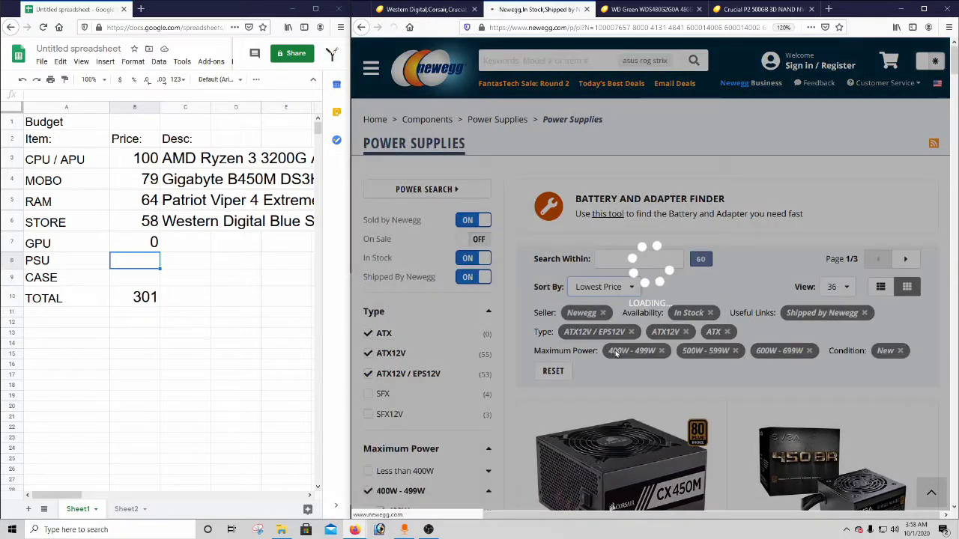
{"action": "scroll", "coordinate": [576, 334], "scroll_direction": "down", "scroll_amount": 3}
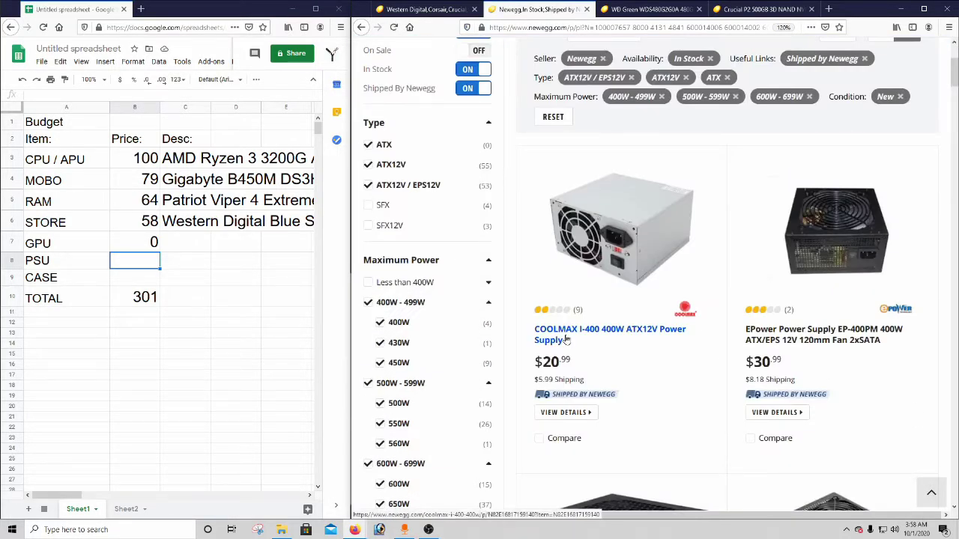
{"action": "scroll", "coordinate": [567, 339], "scroll_direction": "down", "scroll_amount": 2}
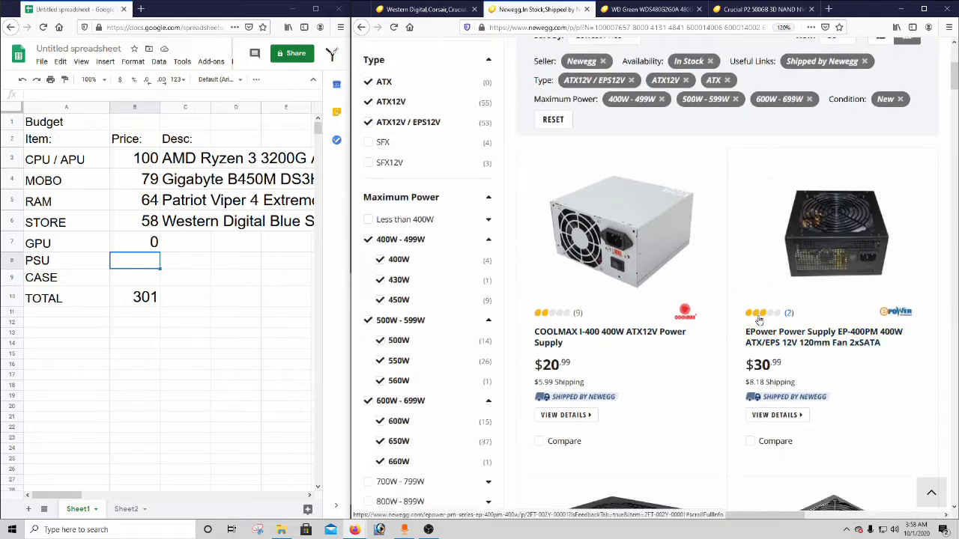
{"action": "scroll", "coordinate": [779, 339], "scroll_direction": "down", "scroll_amount": 5}
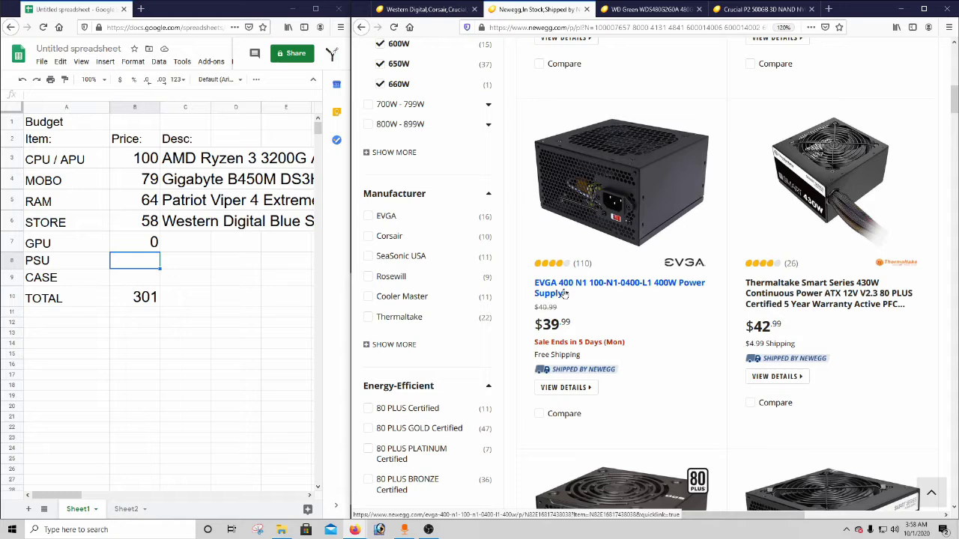
- Enter a price of 40 and the description EVGA 400 N1 in the PSU row of the budget
{"action": "left_click", "coordinate": [145, 258]}
{"action": "type", "text": "40"}
{"action": "key", "text": "Tab"}
{"action": "type", "text": "EVGA"}
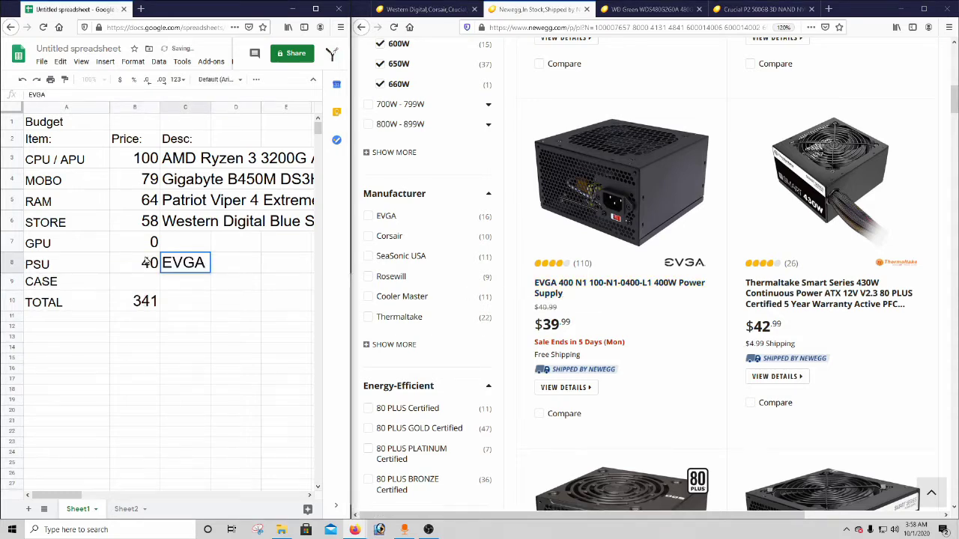
{"action": "type", "text": " 400 N1"}
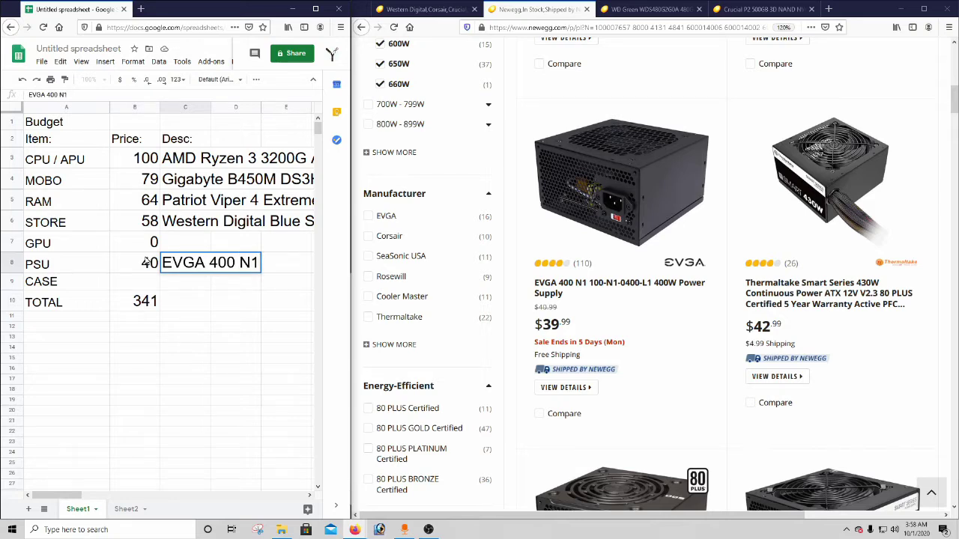
{"action": "key", "text": "Return"}
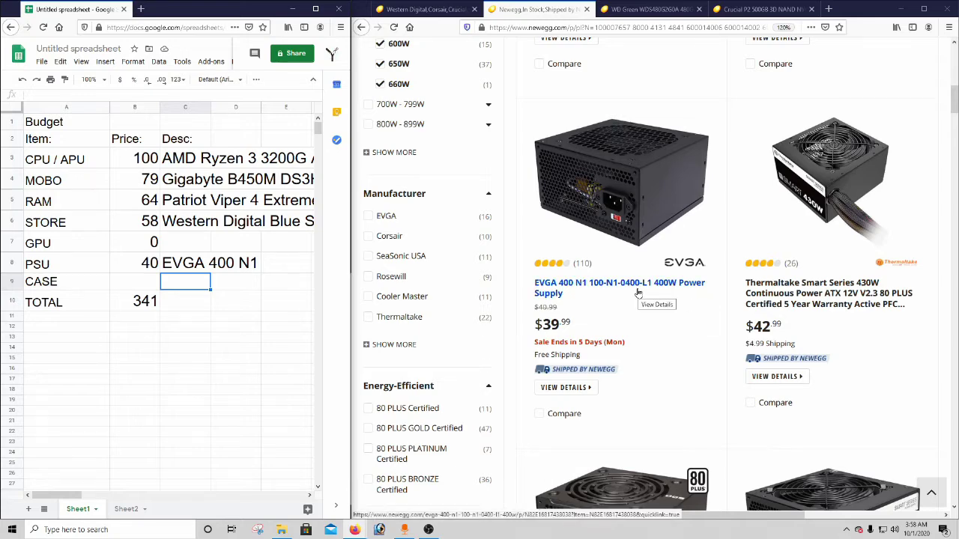
- Open the EVGA 400 N1 400W product page and inspect the enlarged photo of its cables
{"action": "left_click", "coordinate": [603, 289]}
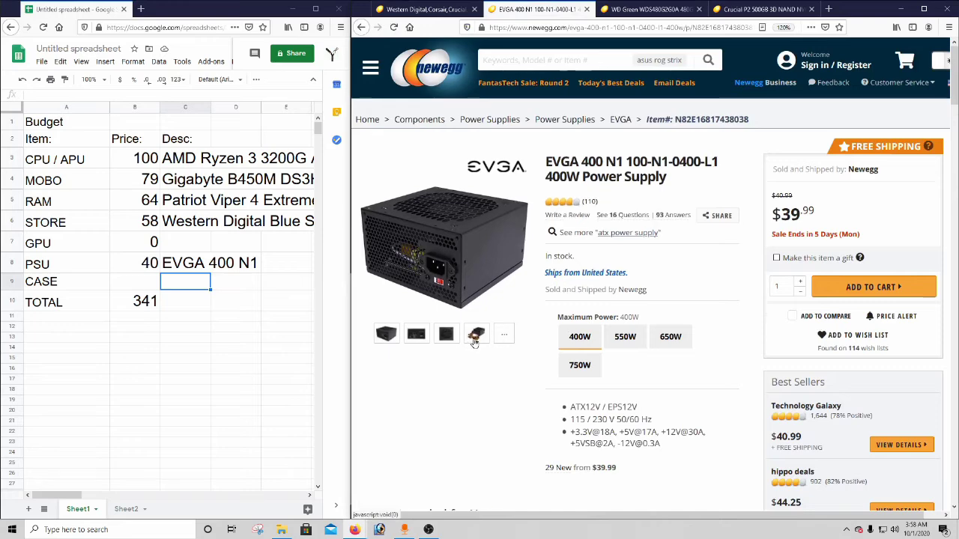
{"action": "mouse_move", "coordinate": [474, 343]}
{"action": "mouse_move", "coordinate": [428, 247]}
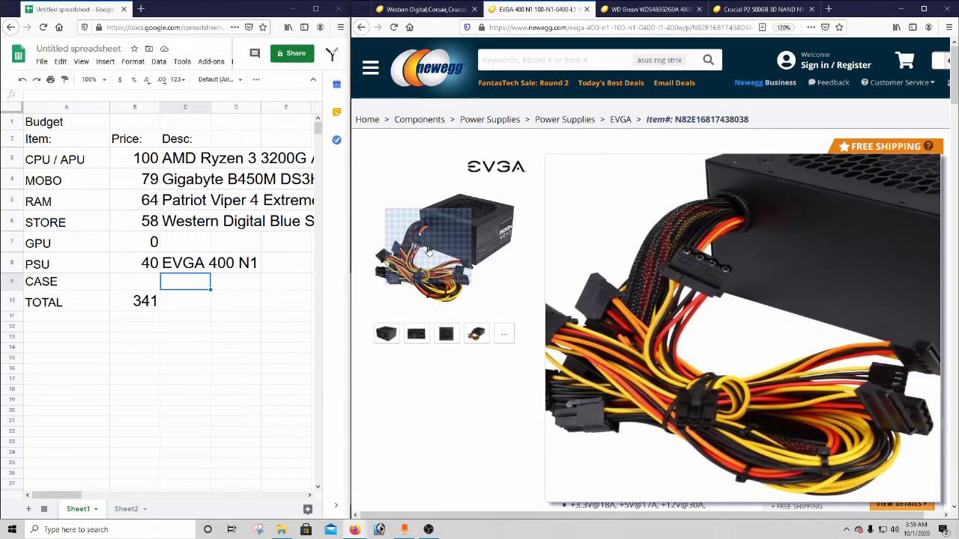
{"action": "scroll", "coordinate": [442, 252], "scroll_direction": "down", "scroll_amount": 10}
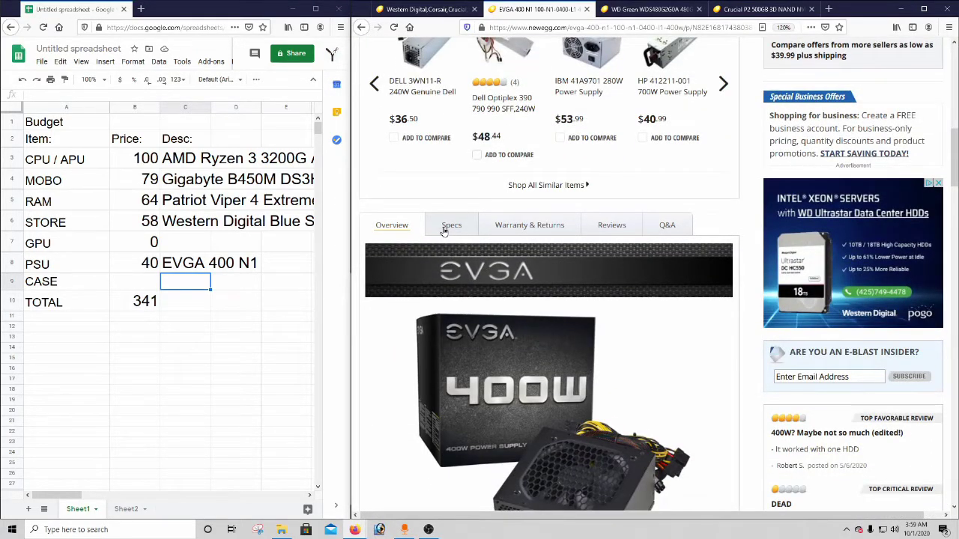
- Examine the power supply's specifications, especially the main, CPU and PCIe power connectors
{"action": "left_click", "coordinate": [447, 227]}
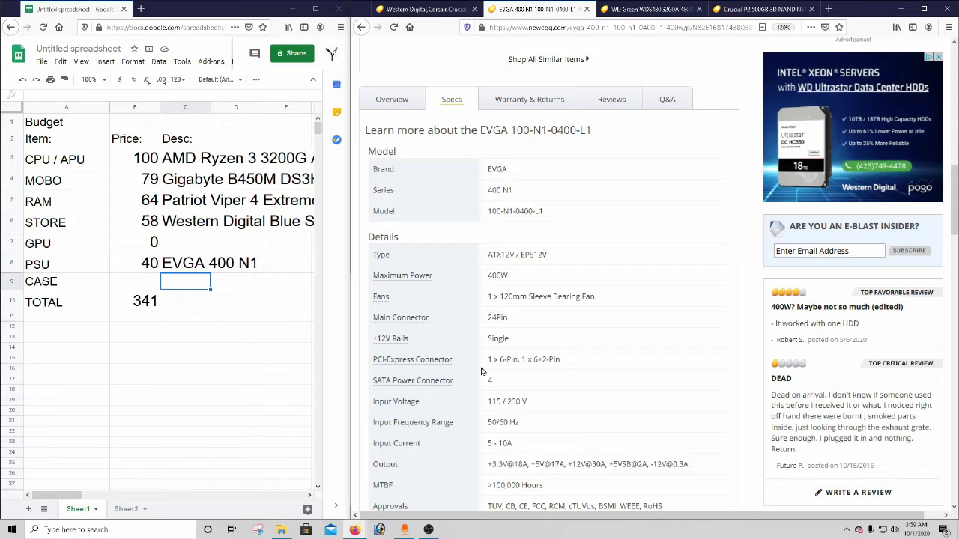
{"action": "left_click_drag", "start_coordinate": [492, 318], "coordinate": [509, 318]}
{"action": "scroll", "coordinate": [501, 335], "scroll_direction": "down", "scroll_amount": 5}
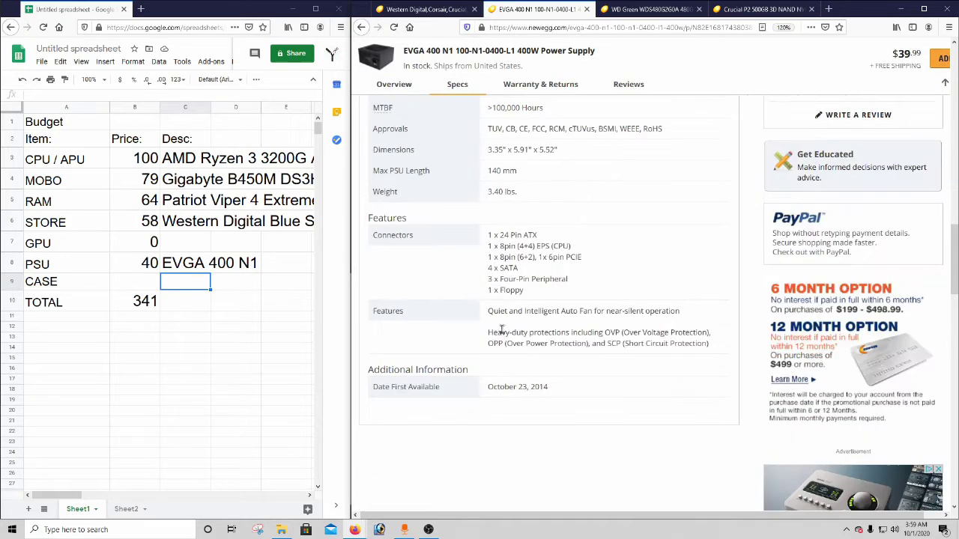
{"action": "left_click_drag", "start_coordinate": [492, 235], "coordinate": [511, 235]}
{"action": "left_click_drag", "start_coordinate": [493, 247], "coordinate": [586, 252]}
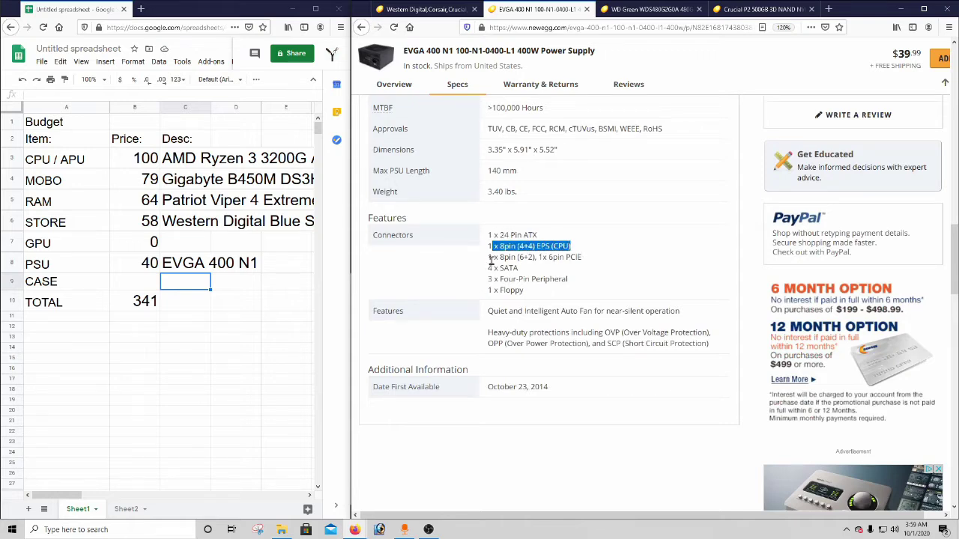
{"action": "left_click_drag", "start_coordinate": [493, 258], "coordinate": [581, 256]}
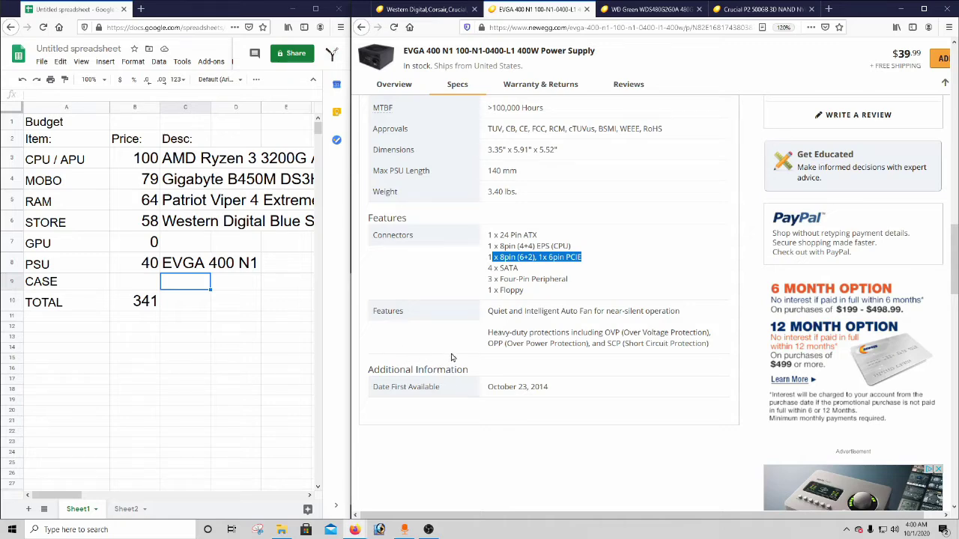
{"action": "scroll", "coordinate": [502, 315], "scroll_direction": "down", "scroll_amount": 10}
{"action": "scroll", "coordinate": [513, 349], "scroll_direction": "up", "scroll_amount": 10}
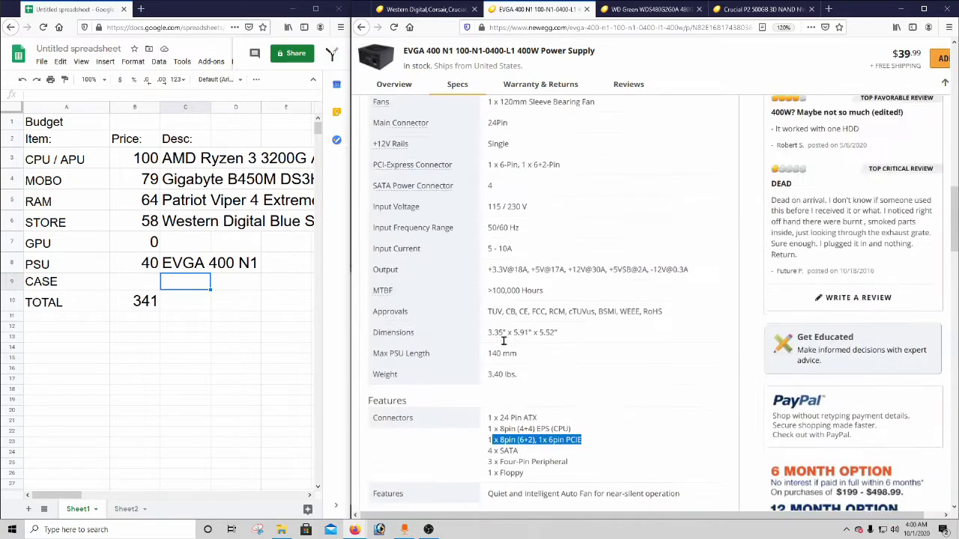
{"action": "scroll", "coordinate": [512, 442], "scroll_direction": "up", "scroll_amount": 10}
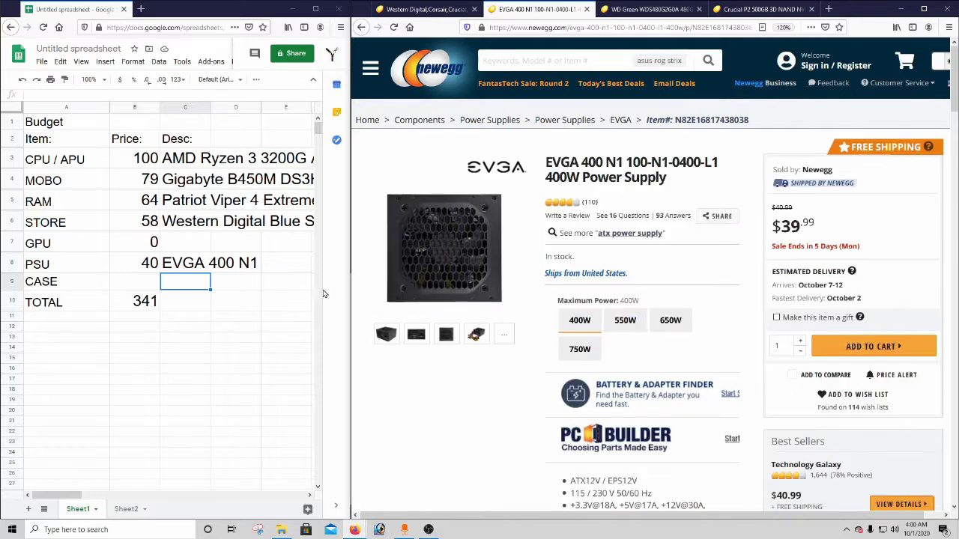
- Go from the Newegg home page through Components to the Computer Cases listing
{"action": "left_click", "coordinate": [367, 120]}
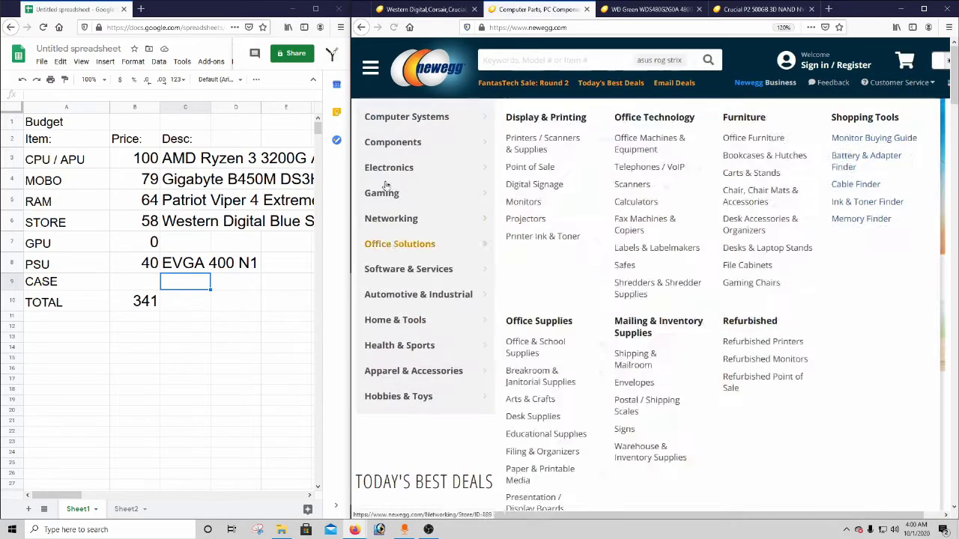
{"action": "mouse_move", "coordinate": [399, 120]}
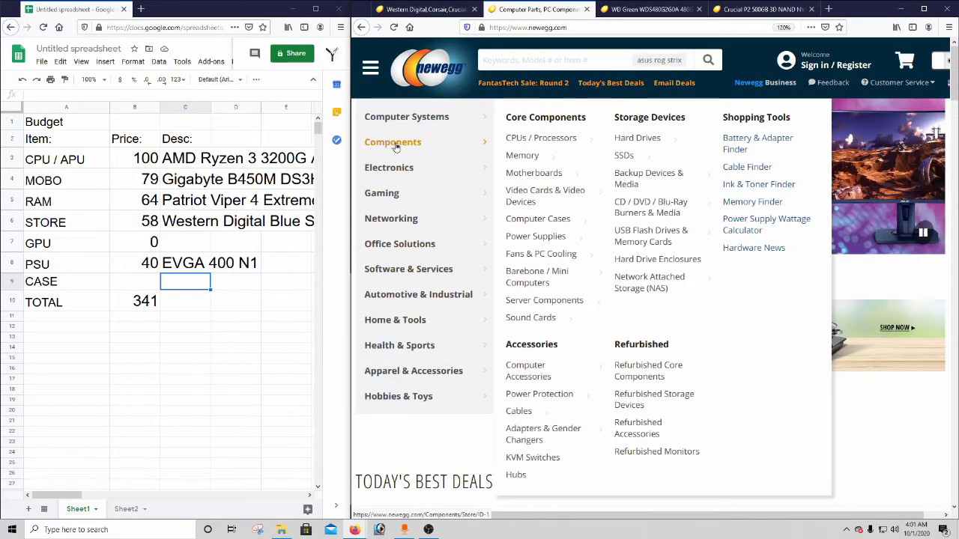
{"action": "left_click", "coordinate": [408, 142]}
{"action": "scroll", "coordinate": [397, 367], "scroll_direction": "down", "scroll_amount": 5}
{"action": "scroll", "coordinate": [390, 300], "scroll_direction": "up", "scroll_amount": 4}
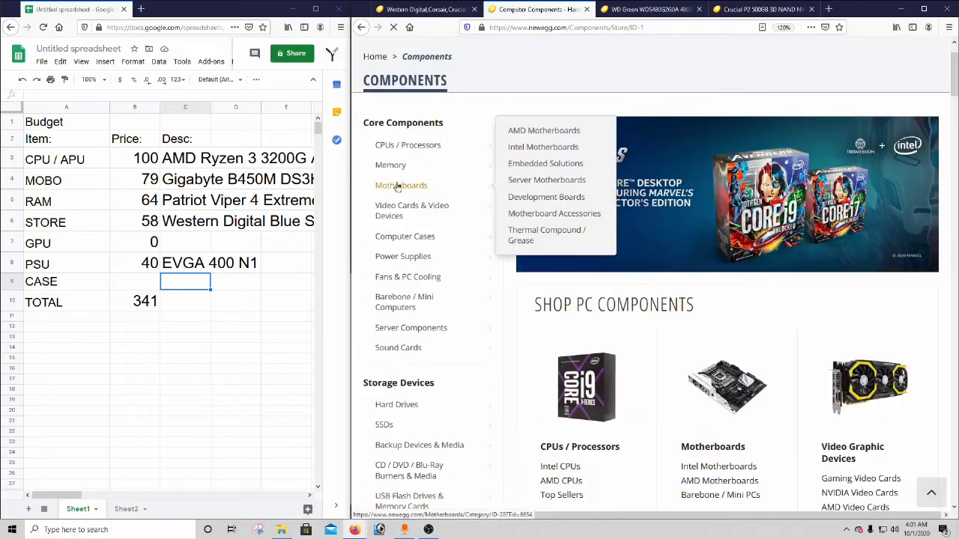
{"action": "scroll", "coordinate": [395, 299], "scroll_direction": "down", "scroll_amount": 3}
{"action": "scroll", "coordinate": [395, 337], "scroll_direction": "up", "scroll_amount": 4}
{"action": "mouse_move", "coordinate": [399, 306]}
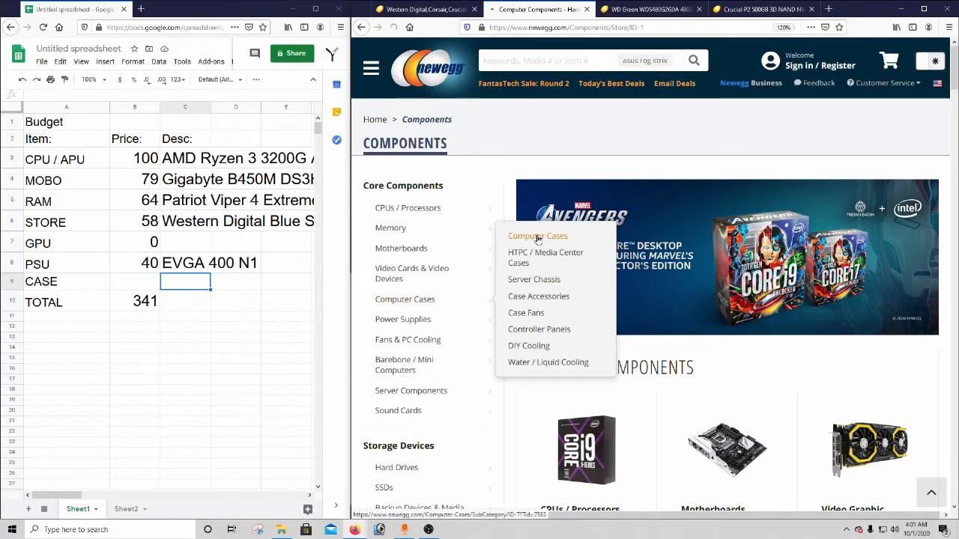
{"action": "left_click", "coordinate": [537, 236]}
{"action": "left_click", "coordinate": [466, 221]}
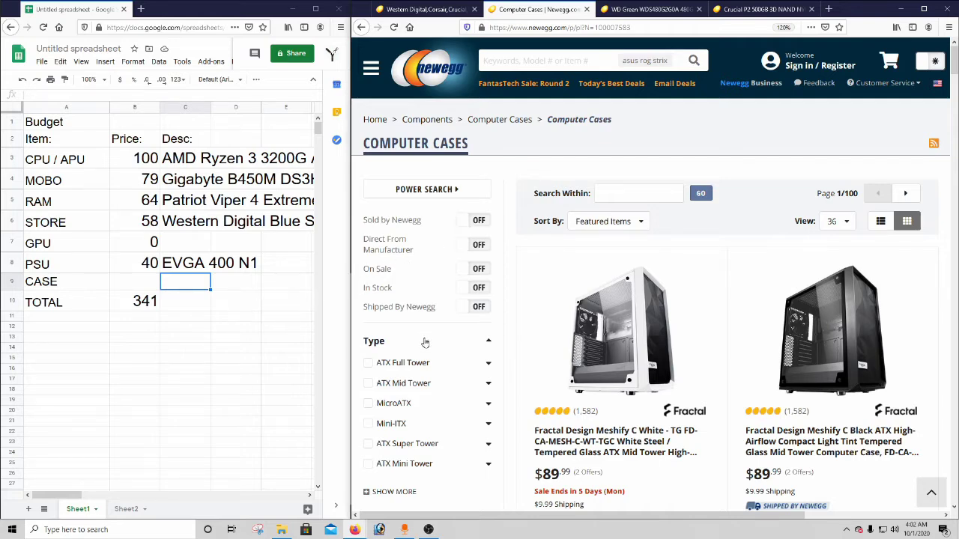
- Limit the computer cases to in-stock items and select the ATX Mid Tower type
{"action": "scroll", "coordinate": [416, 352], "scroll_direction": "down", "scroll_amount": 3}
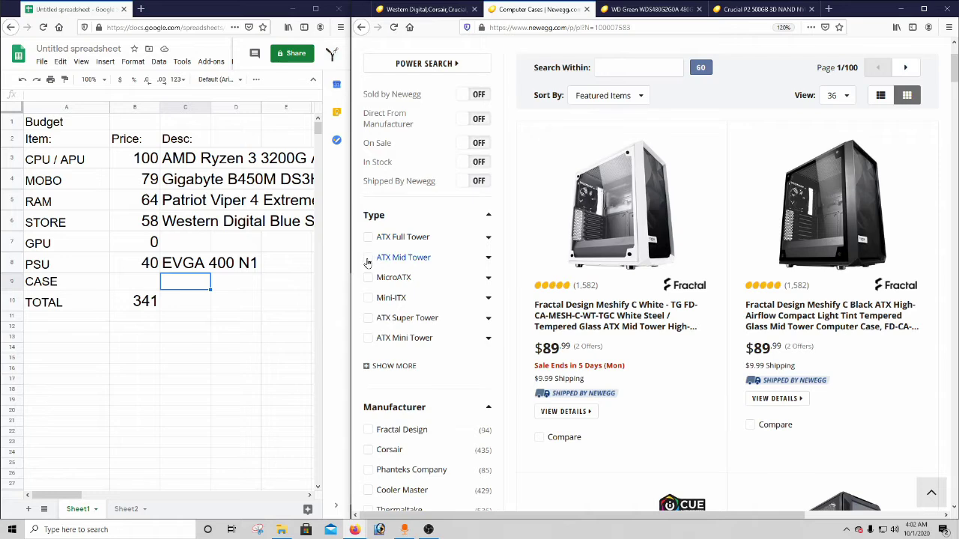
{"action": "left_click", "coordinate": [368, 257]}
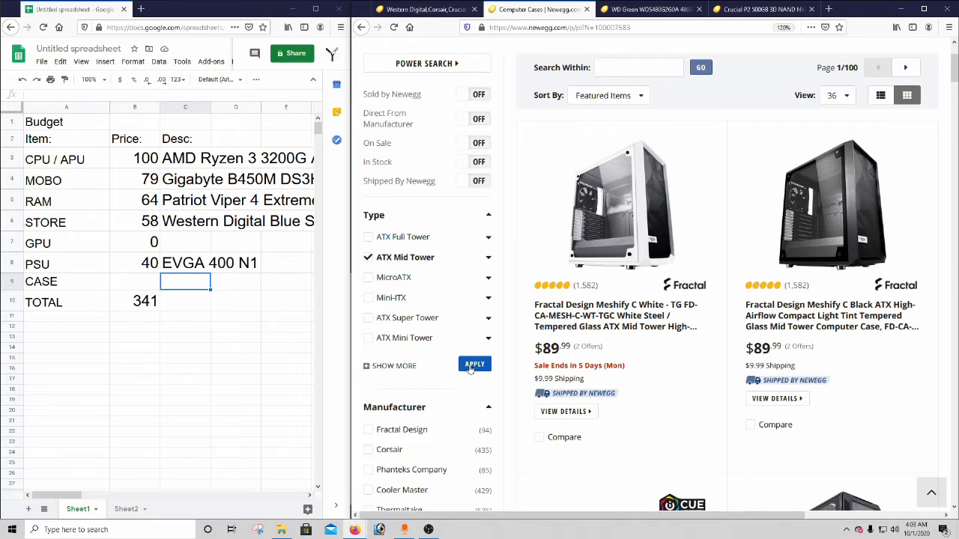
{"action": "left_click", "coordinate": [469, 161]}
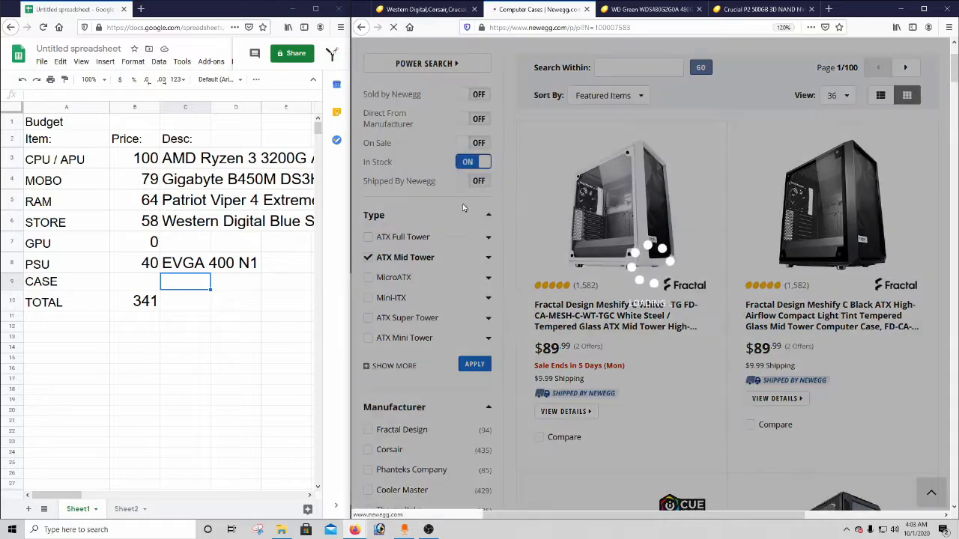
{"action": "left_click", "coordinate": [368, 257]}
{"action": "scroll", "coordinate": [385, 274], "scroll_direction": "down", "scroll_amount": 4}
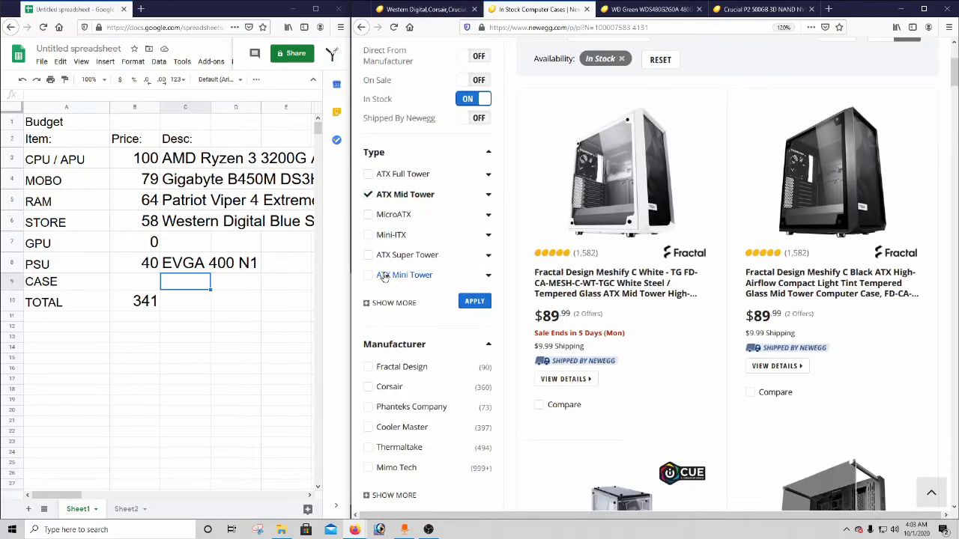
- Restrict the cases to New condition, apply the filters and sort the listing by Lowest Price
{"action": "left_click", "coordinate": [368, 365]}
{"action": "scroll", "coordinate": [420, 352], "scroll_direction": "down", "scroll_amount": 4}
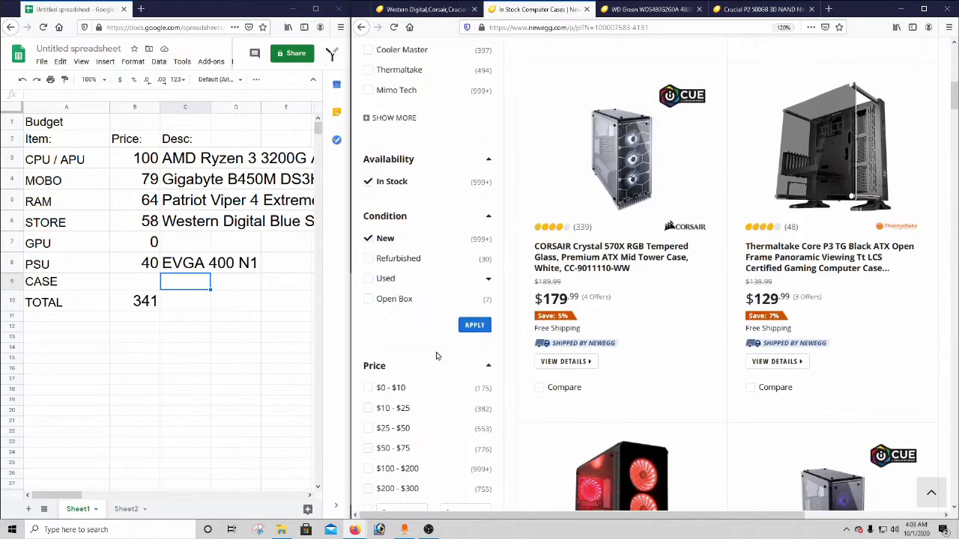
{"action": "scroll", "coordinate": [439, 345], "scroll_direction": "down", "scroll_amount": 3}
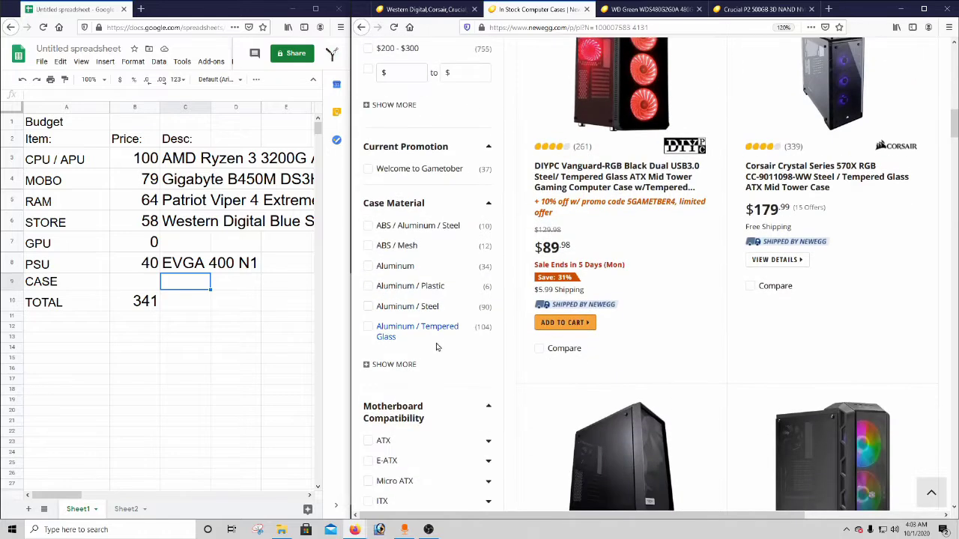
{"action": "scroll", "coordinate": [437, 348], "scroll_direction": "up", "scroll_amount": 4}
{"action": "scroll", "coordinate": [450, 333], "scroll_direction": "up", "scroll_amount": 3}
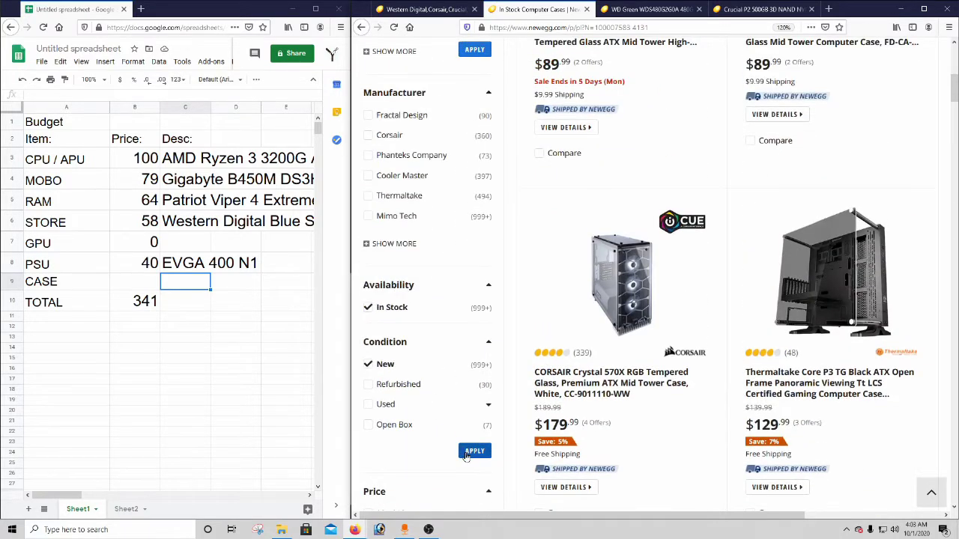
{"action": "left_click", "coordinate": [466, 454]}
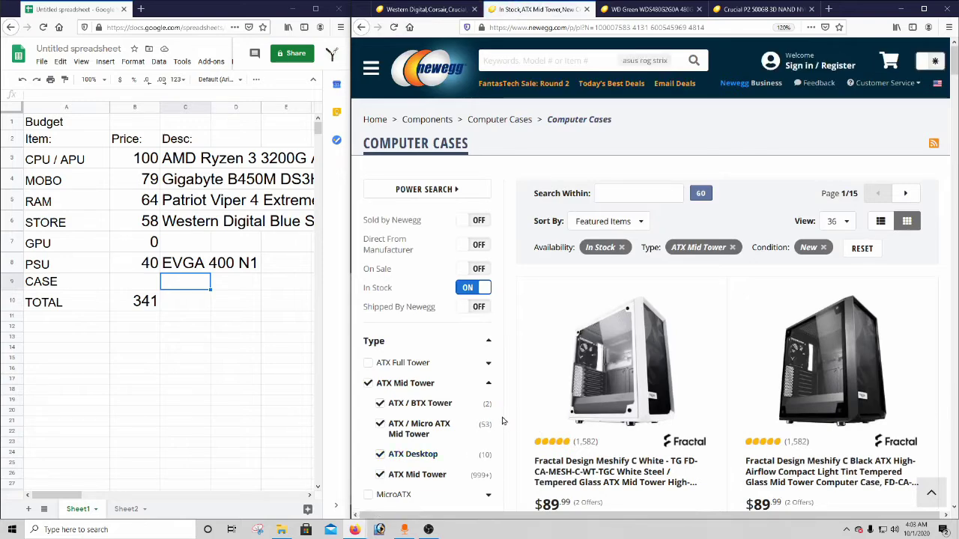
{"action": "scroll", "coordinate": [659, 370], "scroll_direction": "down", "scroll_amount": 3}
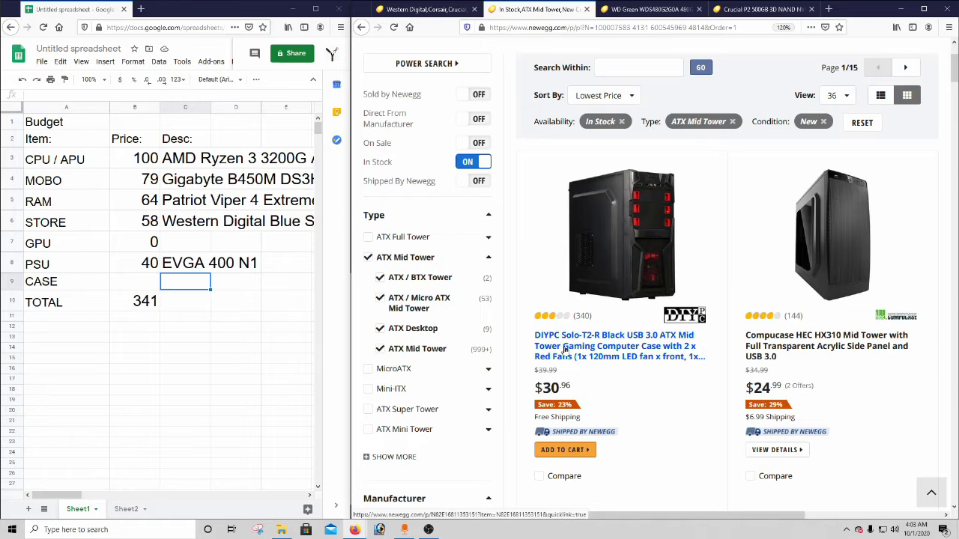
- Enter a price of 31 and the description DIY PC Solo-T2 Black in the CASE row
{"action": "left_click", "coordinate": [137, 286]}
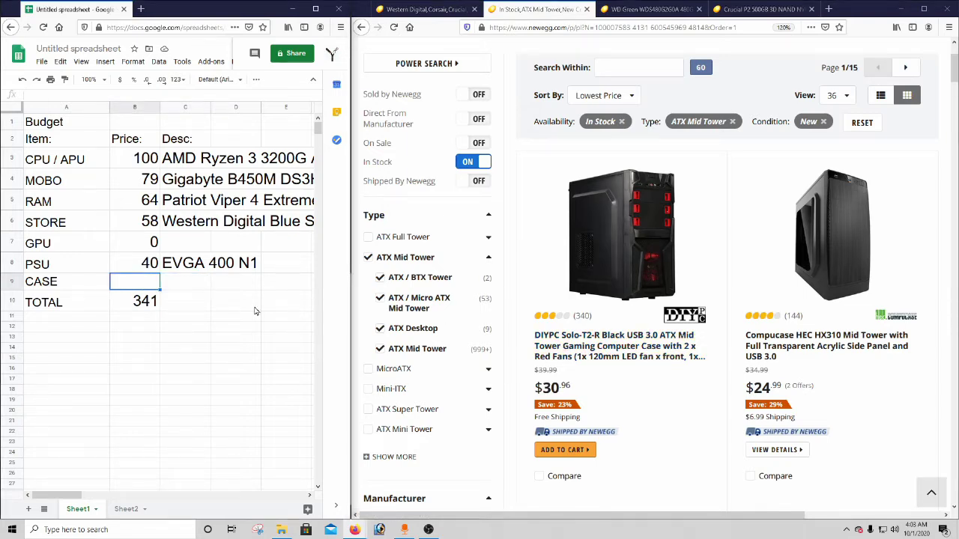
{"action": "type", "text": "31"}
{"action": "key", "text": "Tab"}
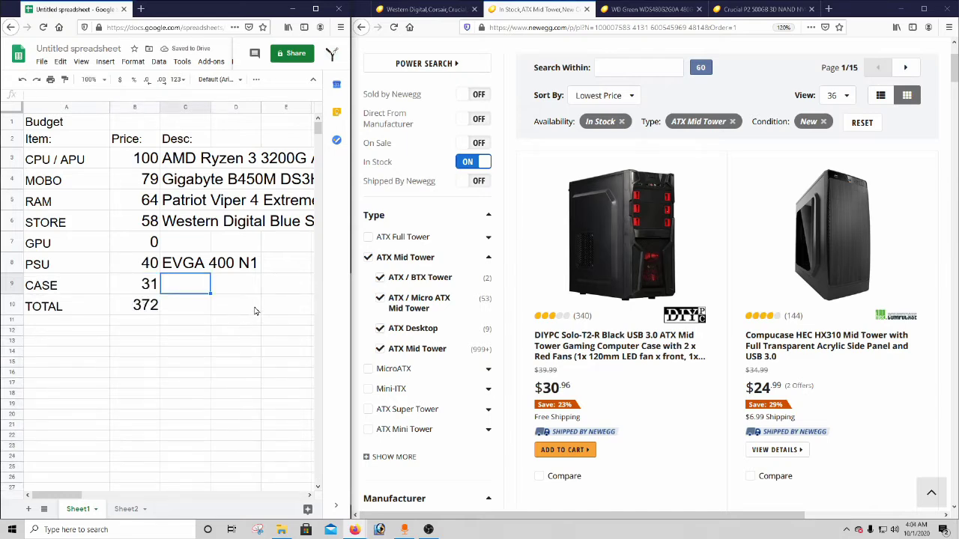
{"action": "type", "text": "DIY P"}
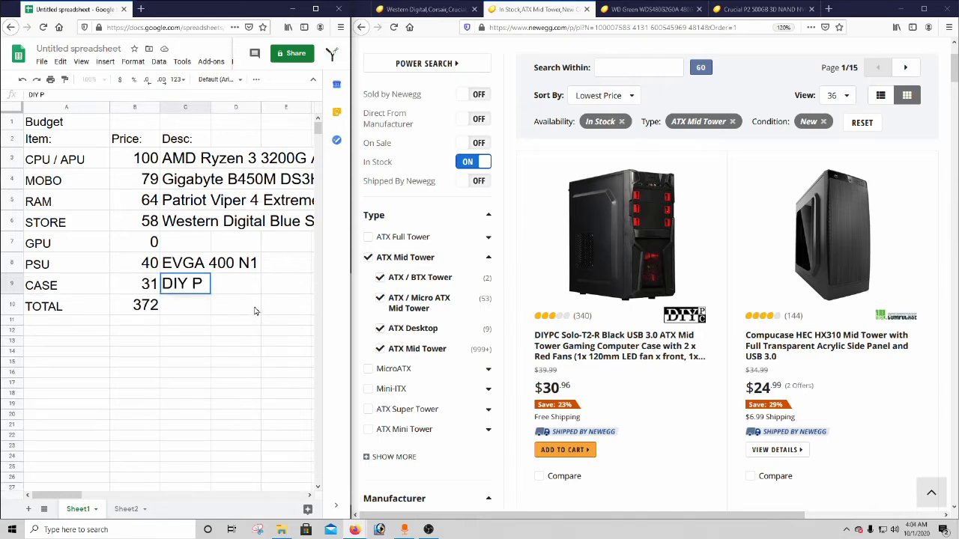
{"action": "type", "text": "C Solo-"}
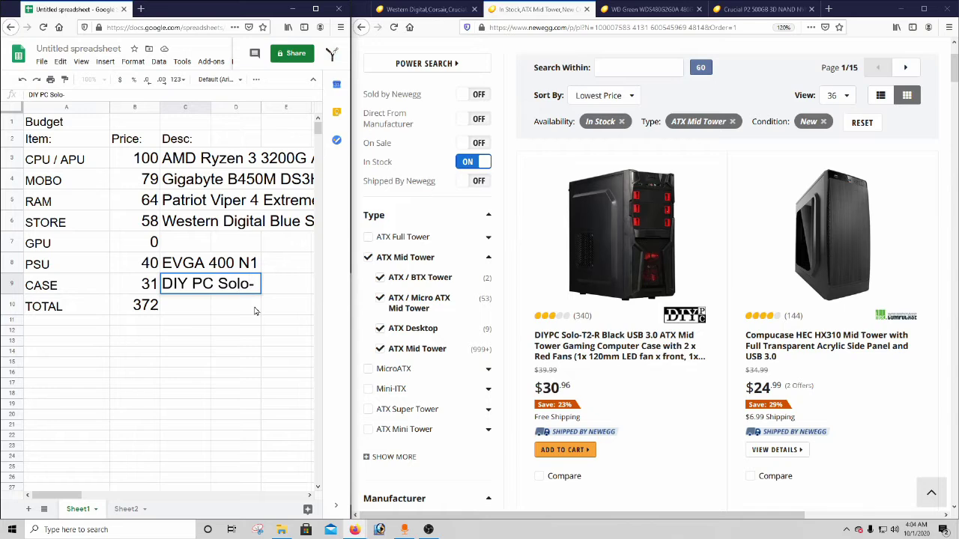
{"action": "type", "text": "T2 Black"}
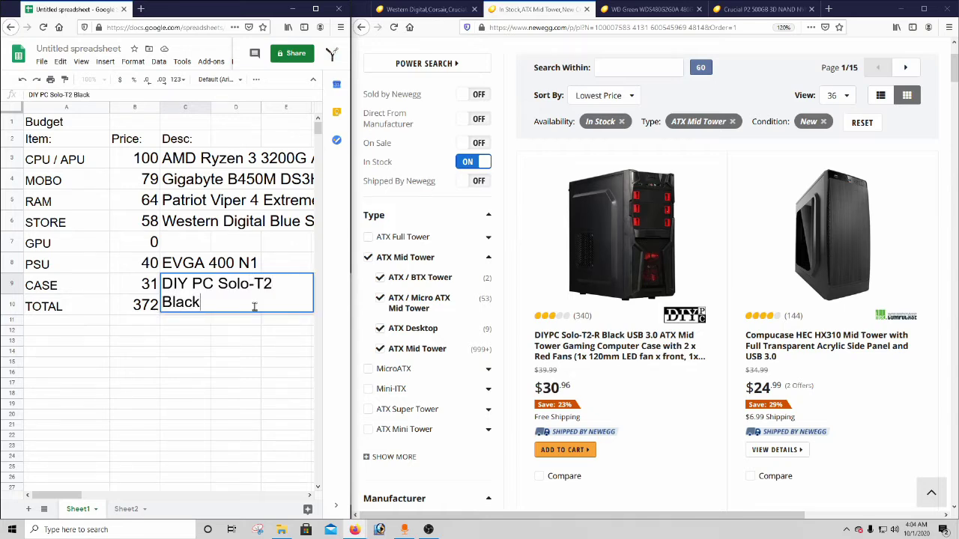
{"action": "key", "text": "Return"}
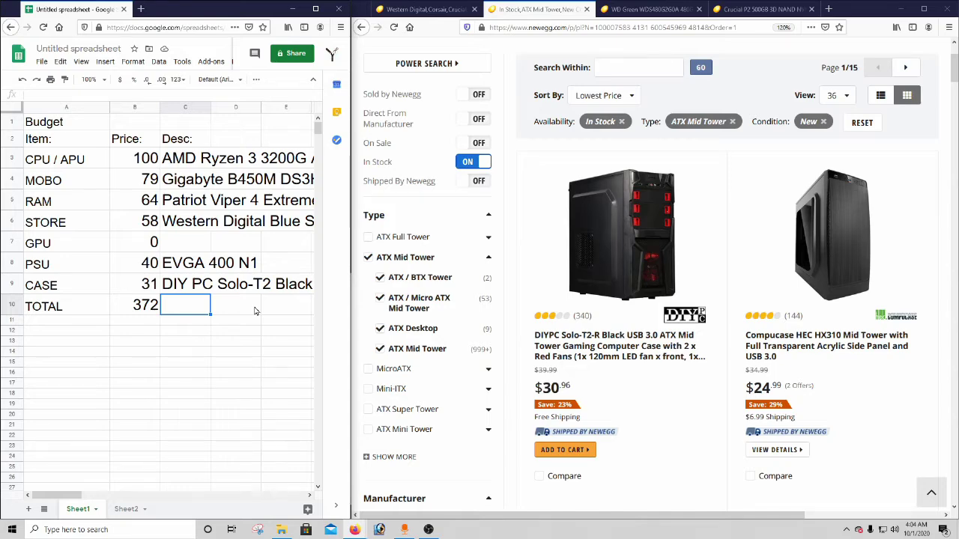
- Look through the other low-priced ATX mid tower cases in the filtered listing
{"action": "scroll", "coordinate": [255, 311], "scroll_direction": "down", "scroll_amount": 3}
{"action": "scroll", "coordinate": [608, 315], "scroll_direction": "down", "scroll_amount": 10}
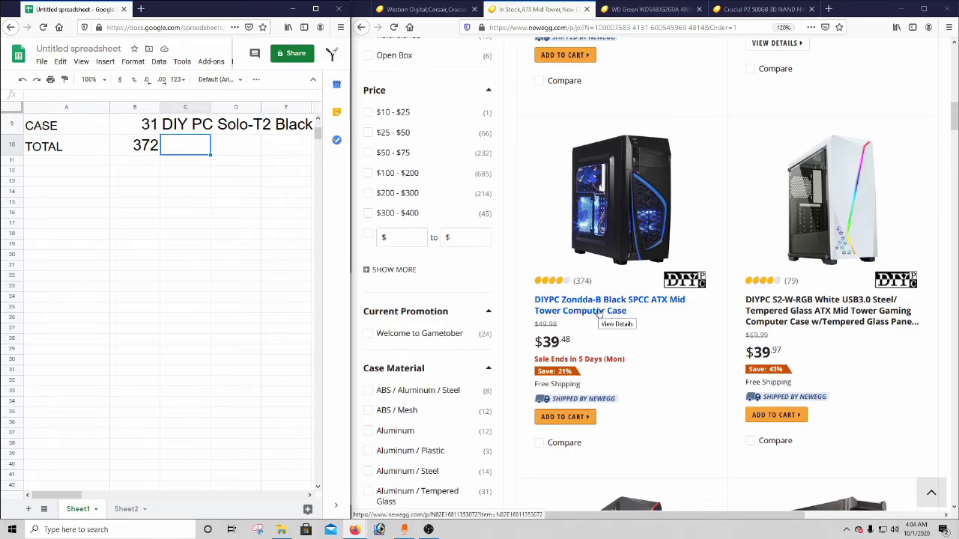
{"action": "scroll", "coordinate": [599, 313], "scroll_direction": "up", "scroll_amount": 10}
{"action": "scroll", "coordinate": [622, 343], "scroll_direction": "down", "scroll_amount": 6}
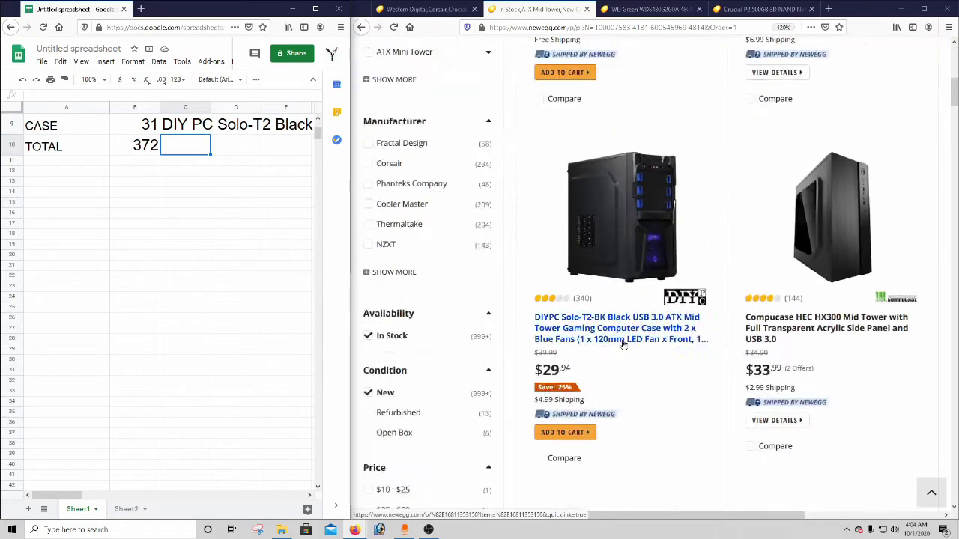
{"action": "scroll", "coordinate": [618, 339], "scroll_direction": "down", "scroll_amount": 5}
{"action": "scroll", "coordinate": [612, 349], "scroll_direction": "up", "scroll_amount": 10}
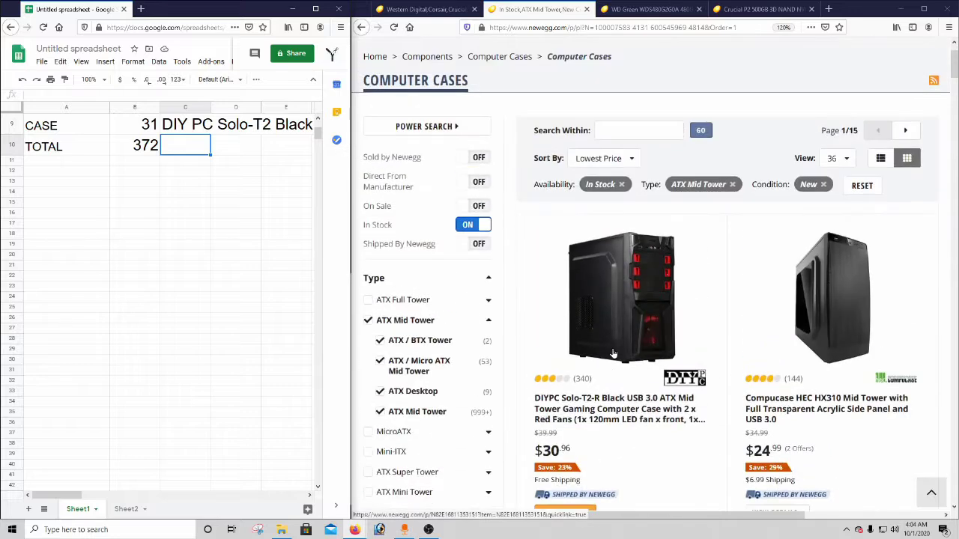
- Compare the designs and prices of the mid tower cases further down the price-sorted listing
{"action": "scroll", "coordinate": [591, 344], "scroll_direction": "up", "scroll_amount": 2}
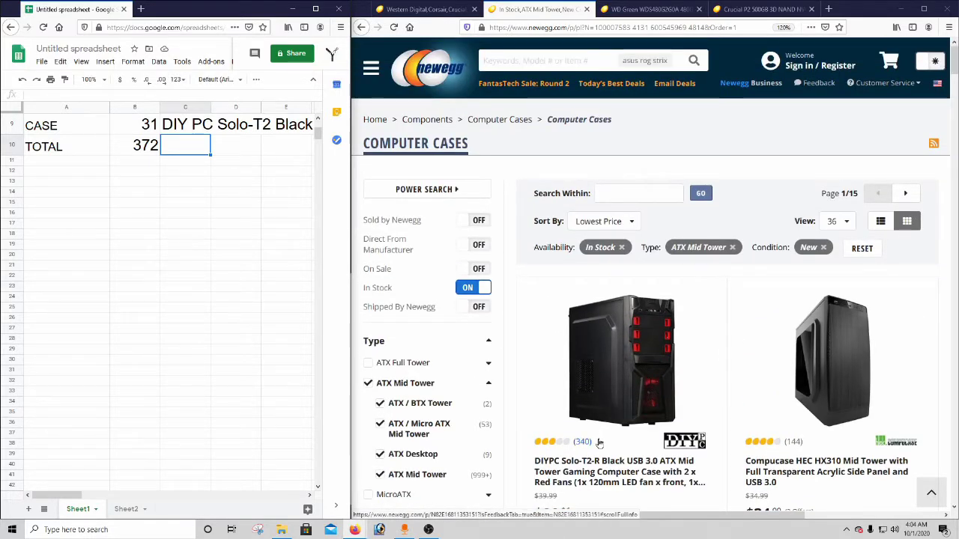
{"action": "scroll", "coordinate": [441, 395], "scroll_direction": "down", "scroll_amount": 2}
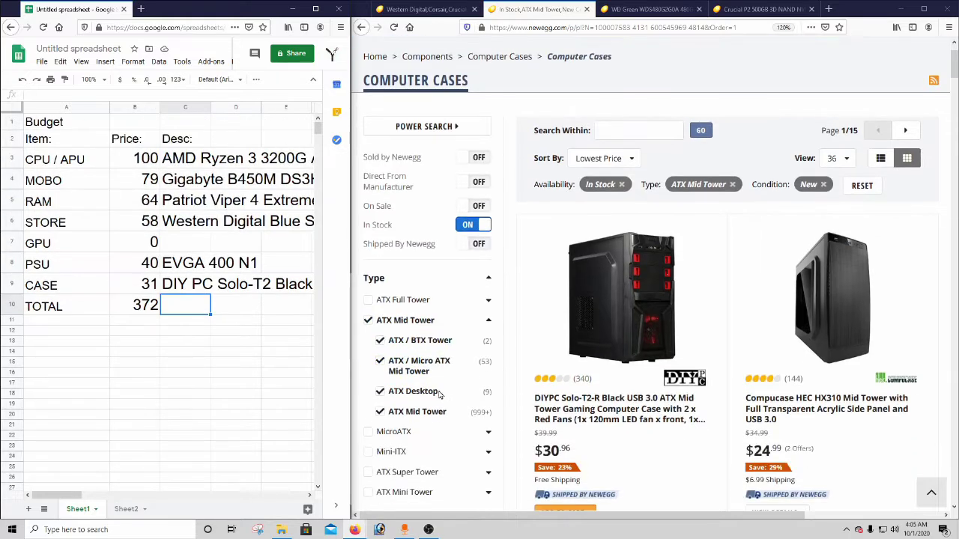
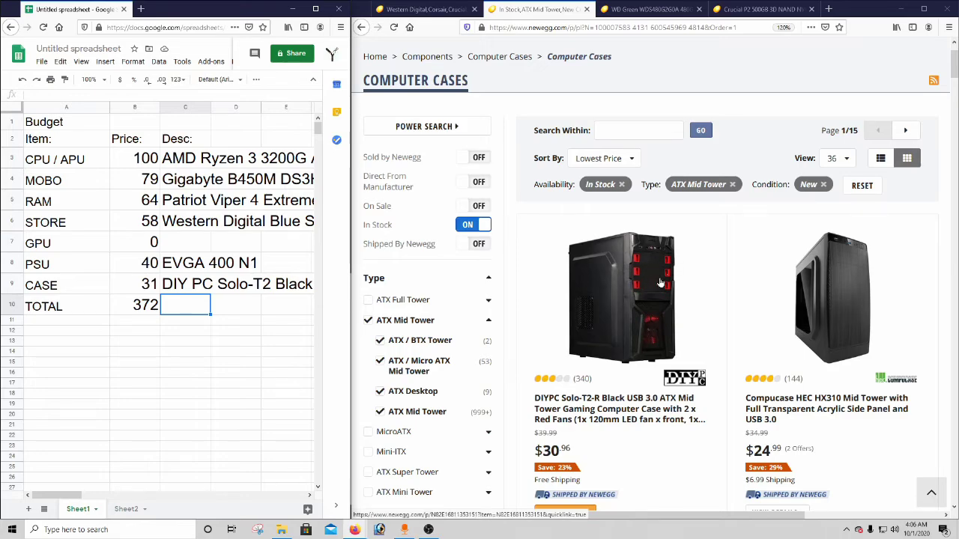
{"action": "scroll", "coordinate": [648, 292], "scroll_direction": "down", "scroll_amount": 15}
{"action": "scroll", "coordinate": [663, 322], "scroll_direction": "down", "scroll_amount": 10}
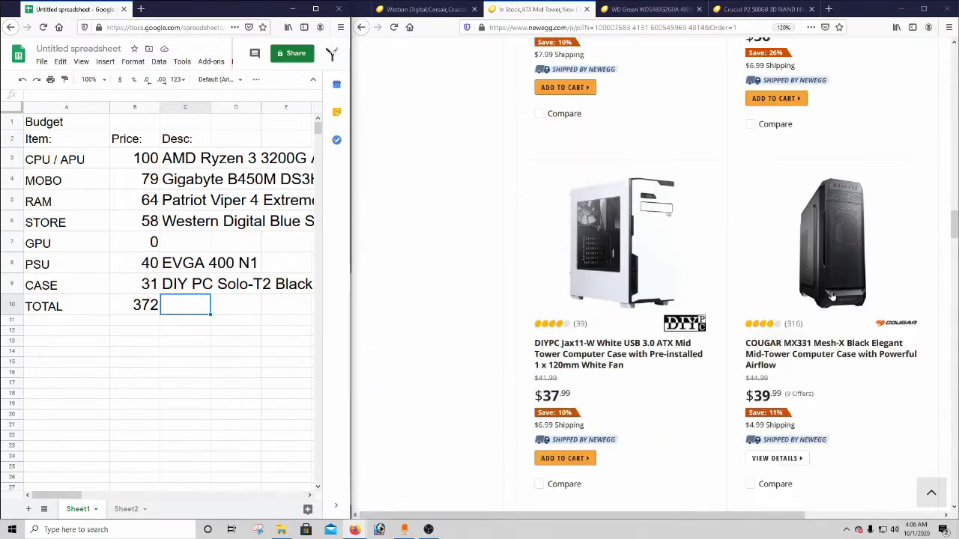
{"action": "scroll", "coordinate": [803, 312], "scroll_direction": "down", "scroll_amount": 5}
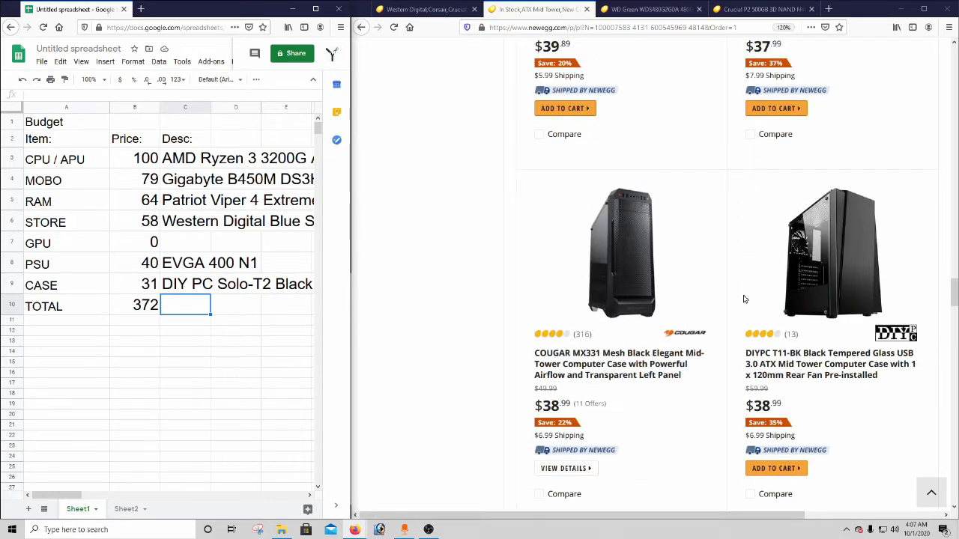
{"action": "scroll", "coordinate": [744, 300], "scroll_direction": "up", "scroll_amount": 15}
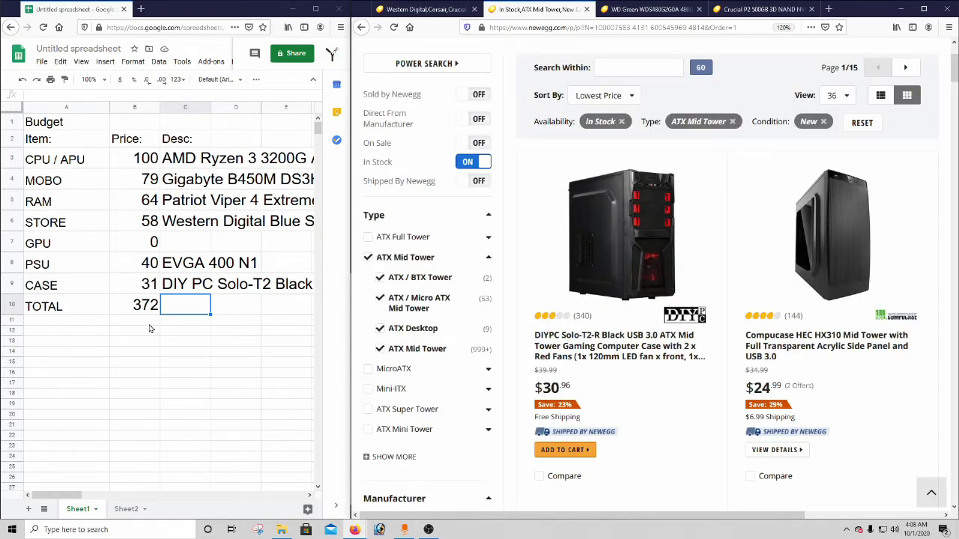
- Duplicate the whole Budget parts table, including its prices and total, below the original starting at cell A13
{"action": "left_click_drag", "start_coordinate": [146, 305], "coordinate": [36, 126]}
{"action": "left_click_drag", "start_coordinate": [182, 305], "coordinate": [45, 124]}
{"action": "key", "text": "ctrl+c"}
{"action": "left_click", "coordinate": [43, 344]}
{"action": "key", "text": "ctrl+v"}
{"action": "scroll", "coordinate": [60, 247], "scroll_direction": "down", "scroll_amount": 2}
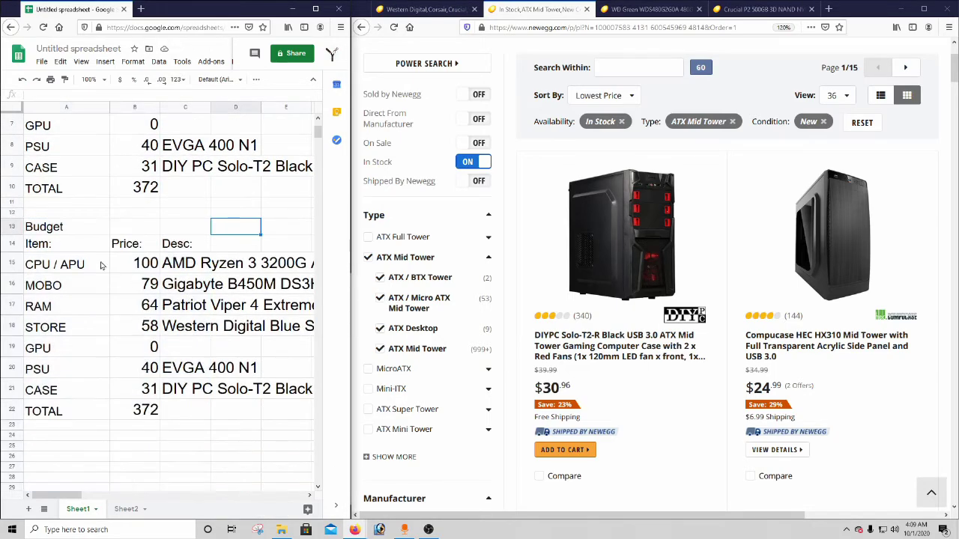
- Rename the heading of the copied parts table in A13 as Recommended
{"action": "type", "text": "Rec"}
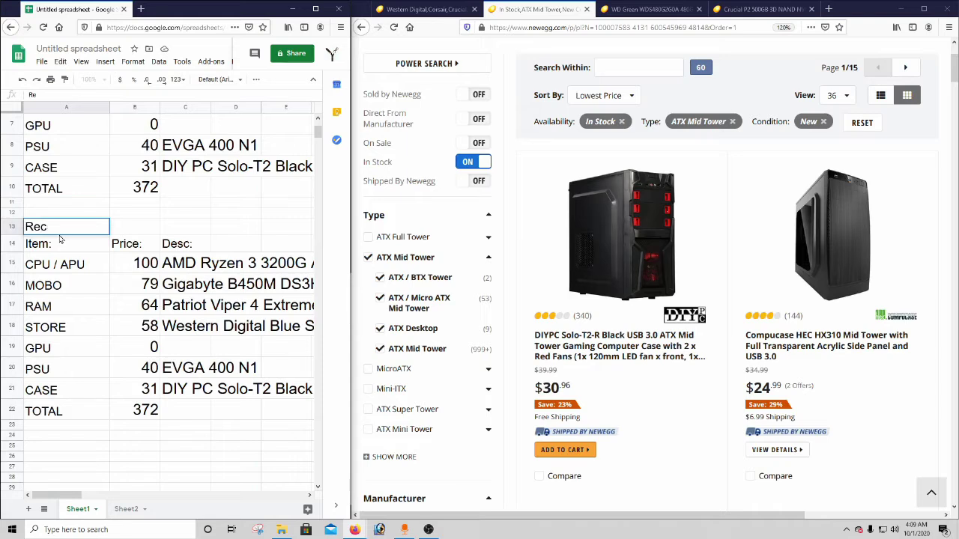
{"action": "type", "text": "ommended"}
{"action": "key", "text": "Return"}
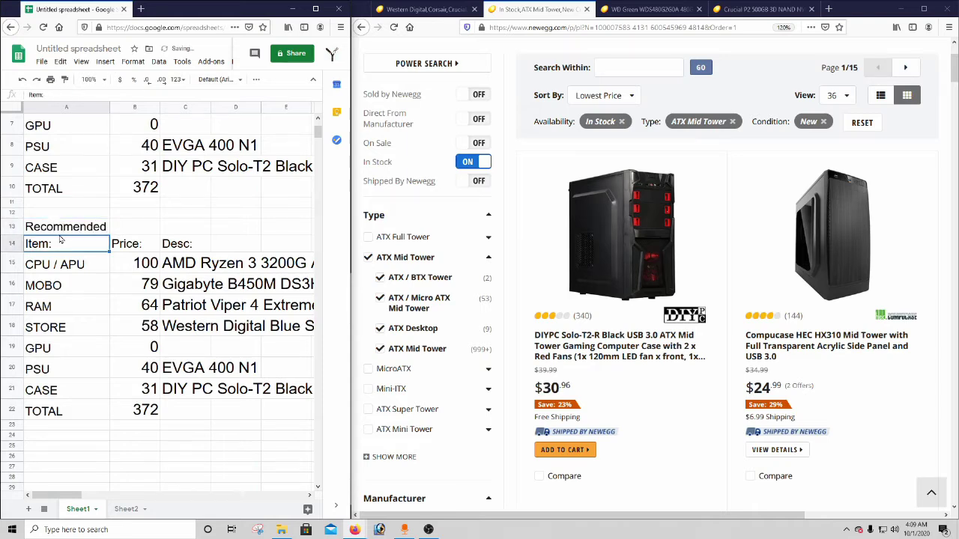
- Set the CPU / APU price in the Recommended table to 140
{"action": "left_click", "coordinate": [141, 266]}
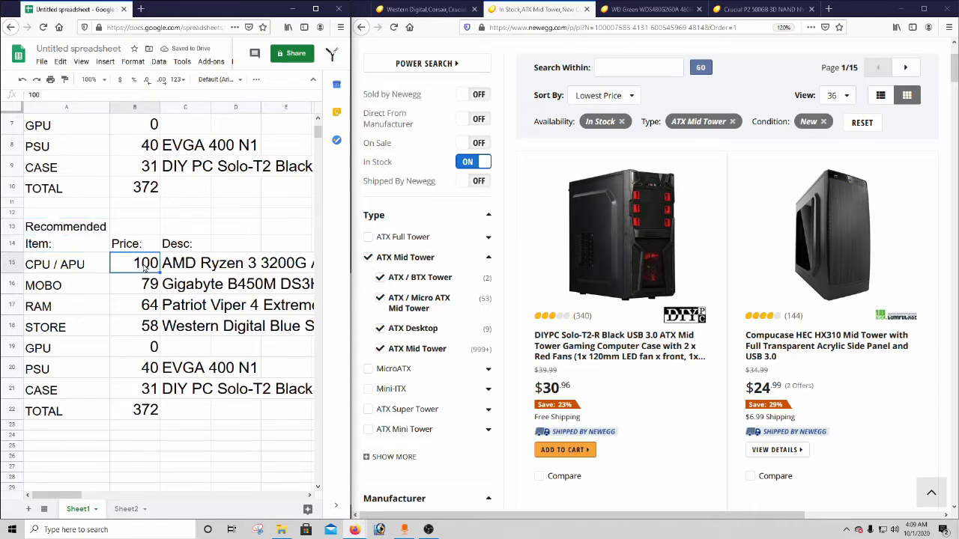
{"action": "left_click", "coordinate": [36, 95]}
{"action": "key", "text": "BackSpace"}
{"action": "type", "text": "5"}
{"action": "key", "text": "BackSpace"}
{"action": "type", "text": "4"}
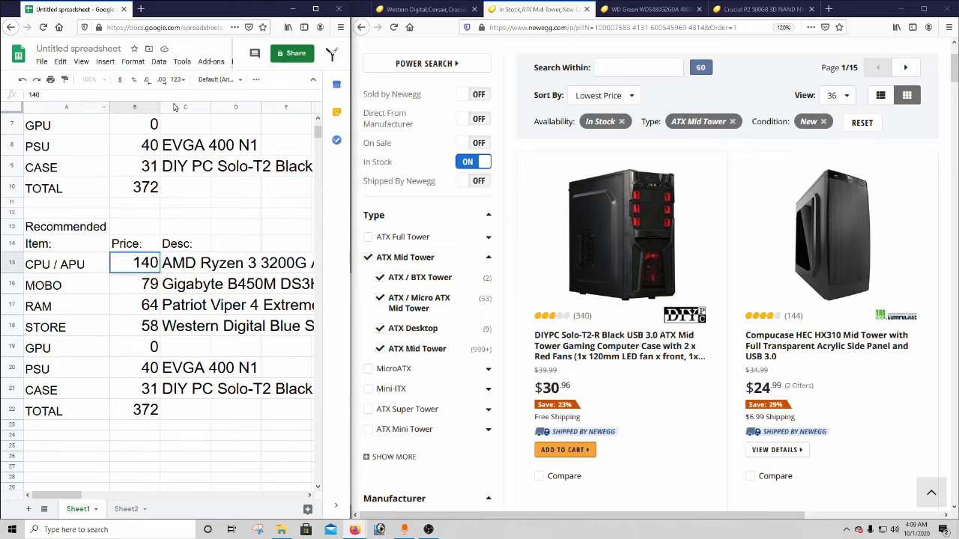
{"action": "left_click", "coordinate": [174, 266]}
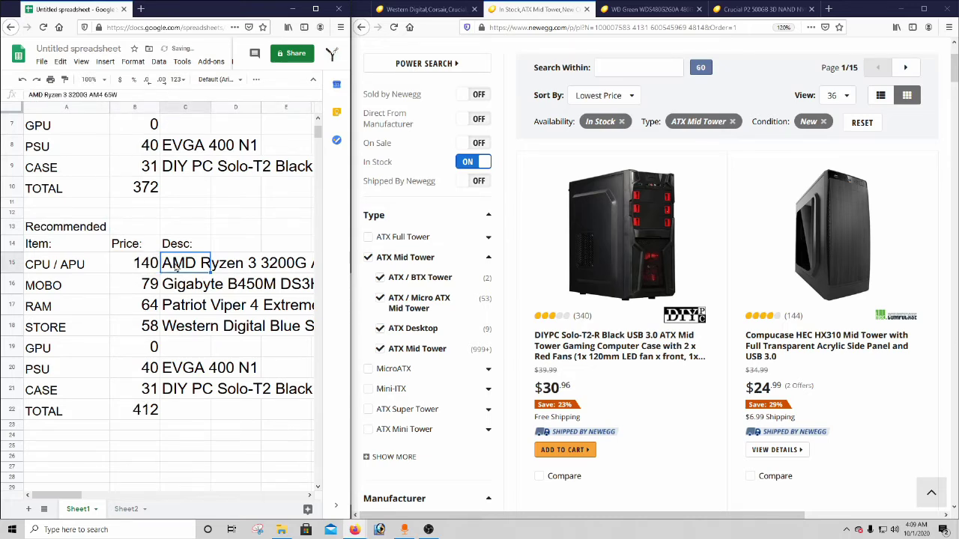
{"action": "scroll", "coordinate": [419, 232], "scroll_direction": "up", "scroll_amount": 3}
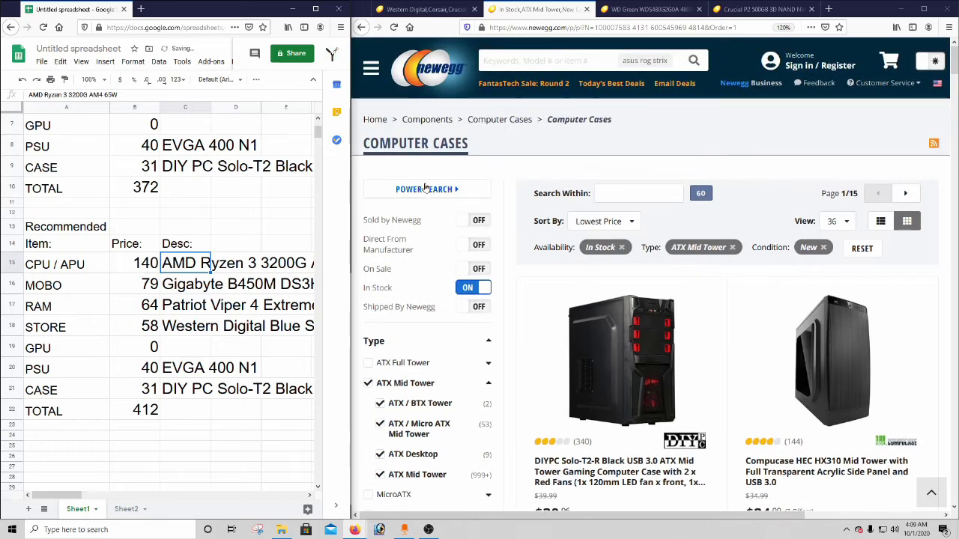
{"action": "left_click", "coordinate": [376, 119]}
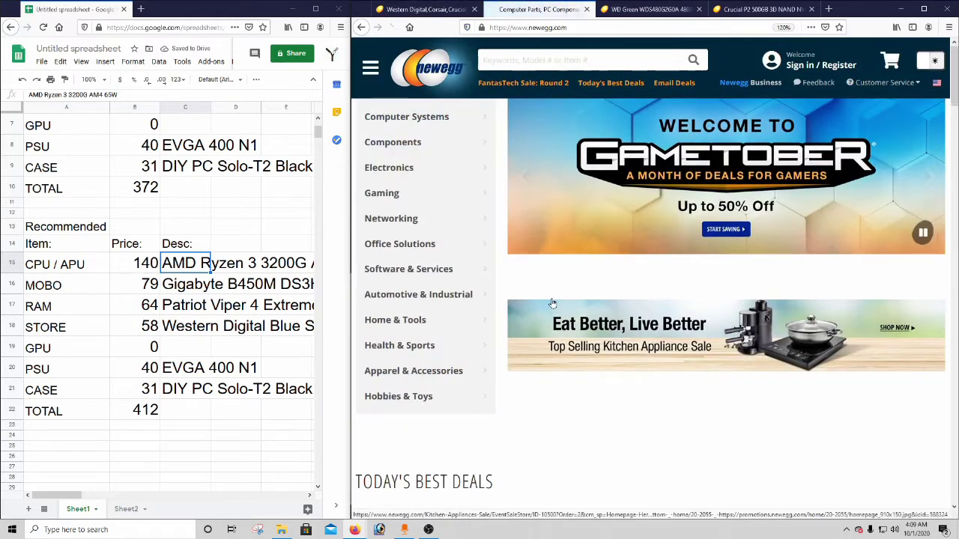
{"action": "mouse_move", "coordinate": [391, 141]}
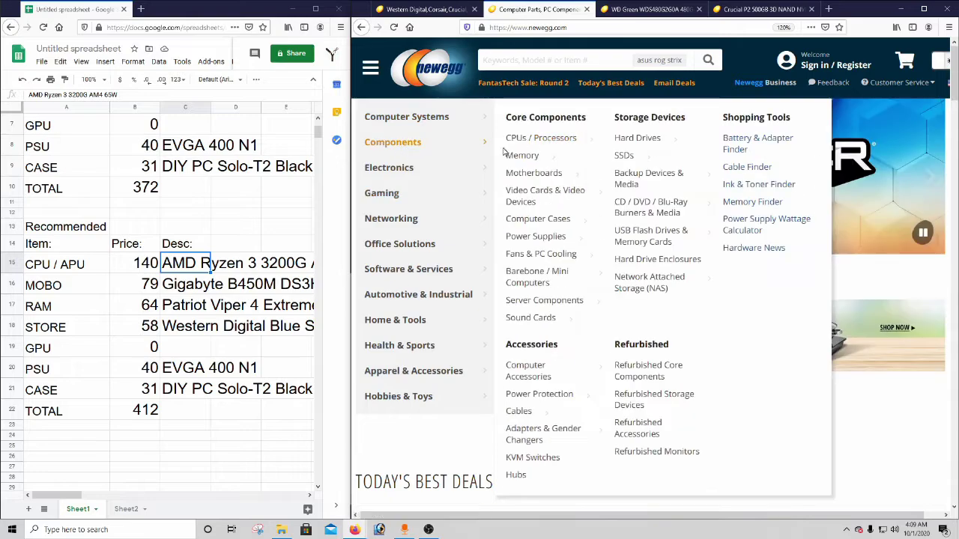
{"action": "left_click", "coordinate": [516, 156]}
{"action": "left_click", "coordinate": [472, 212]}
{"action": "left_click", "coordinate": [478, 218]}
{"action": "left_click", "coordinate": [474, 277]}
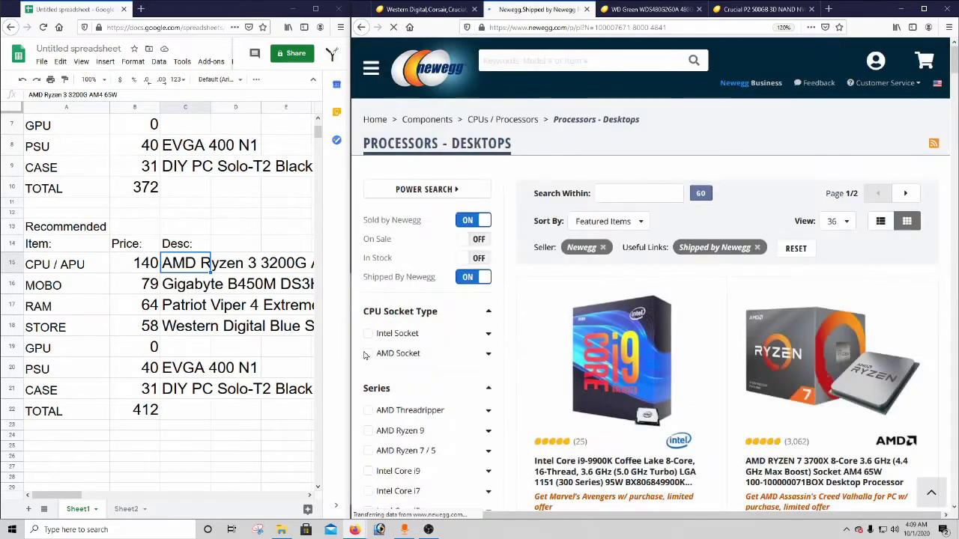
- Filter the desktop processors to AMD Socket and manufacturer AMD, and apply the filters
{"action": "left_click", "coordinate": [369, 358]}
{"action": "scroll", "coordinate": [441, 367], "scroll_direction": "down", "scroll_amount": 1}
{"action": "scroll", "coordinate": [441, 368], "scroll_direction": "down", "scroll_amount": 4}
{"action": "left_click", "coordinate": [381, 322]}
{"action": "left_click", "coordinate": [474, 405]}
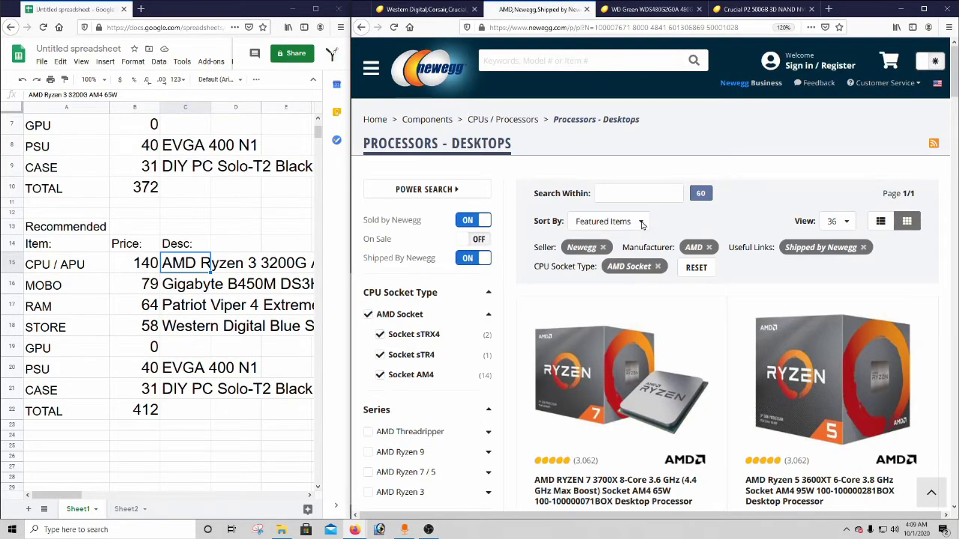
- Find the Ryzen 5 3400G in the listing and change the Recommended CPU description to AMD Ryzen 5 3400G AM4 65W
{"action": "scroll", "coordinate": [649, 242], "scroll_direction": "down", "scroll_amount": 8}
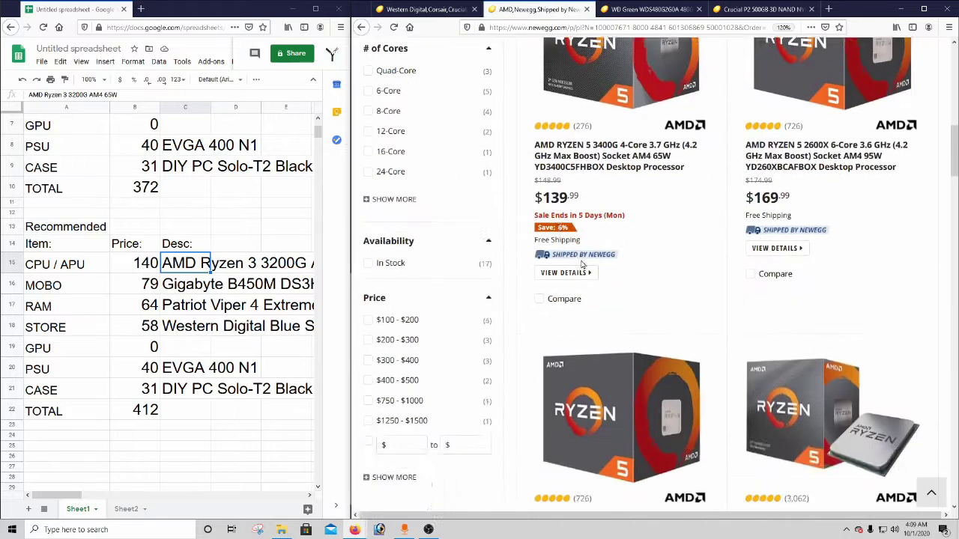
{"action": "scroll", "coordinate": [570, 300], "scroll_direction": "up", "scroll_amount": 2}
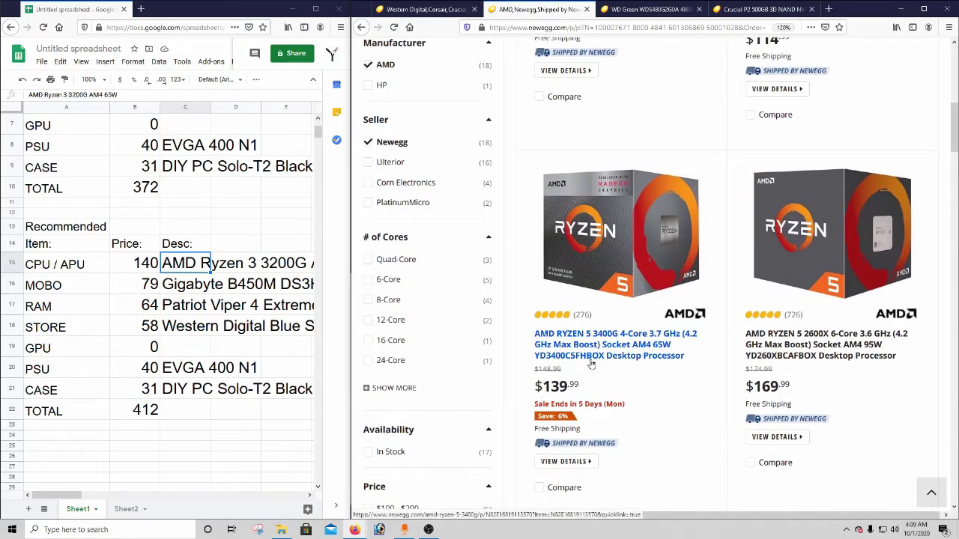
{"action": "left_click", "coordinate": [78, 94]}
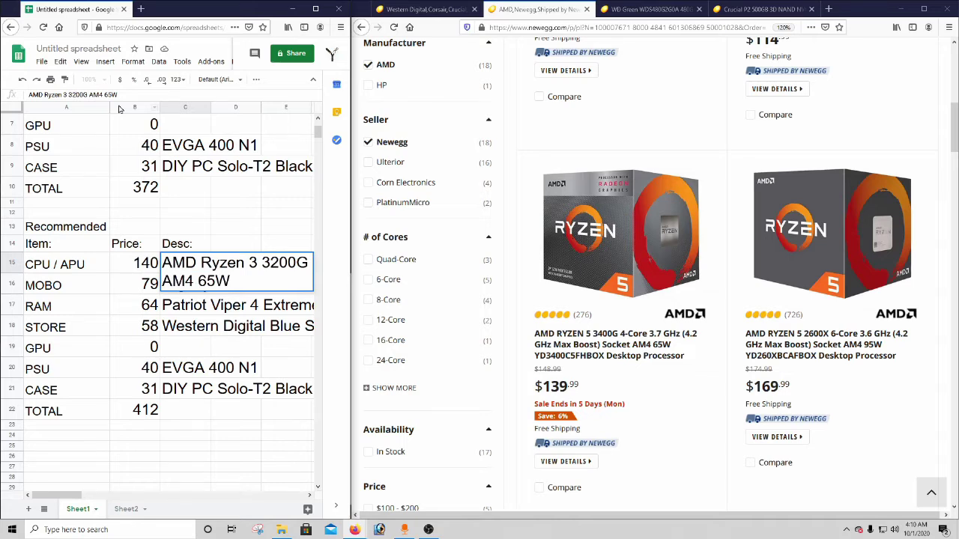
{"action": "key", "text": "BackSpace"}
{"action": "type", "text": "5"}
{"action": "key", "text": "BackSpace"}
{"action": "type", "text": "4"}
{"action": "left_click", "coordinate": [176, 350]}
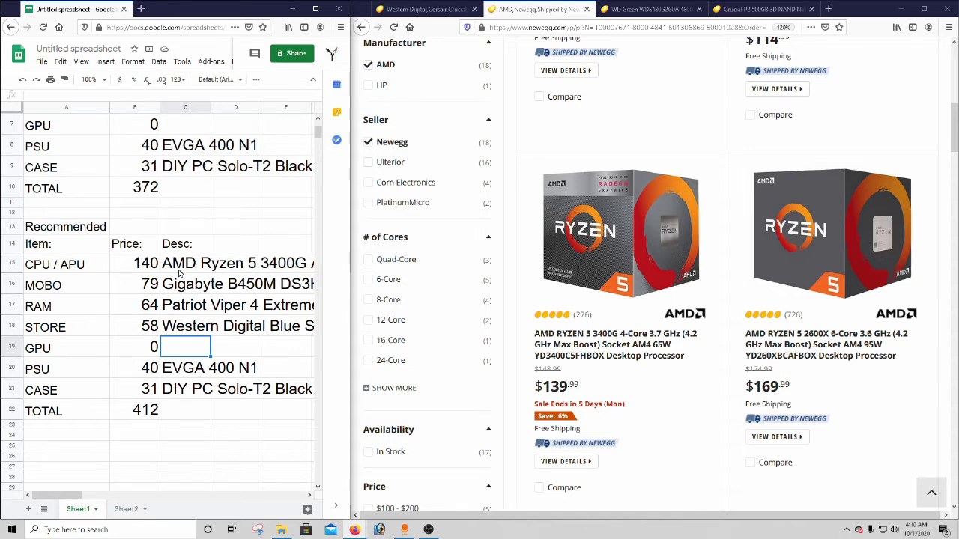
- Duplicate the complete Recommended parts table below itself, starting at cell A25
{"action": "left_click", "coordinate": [146, 414]}
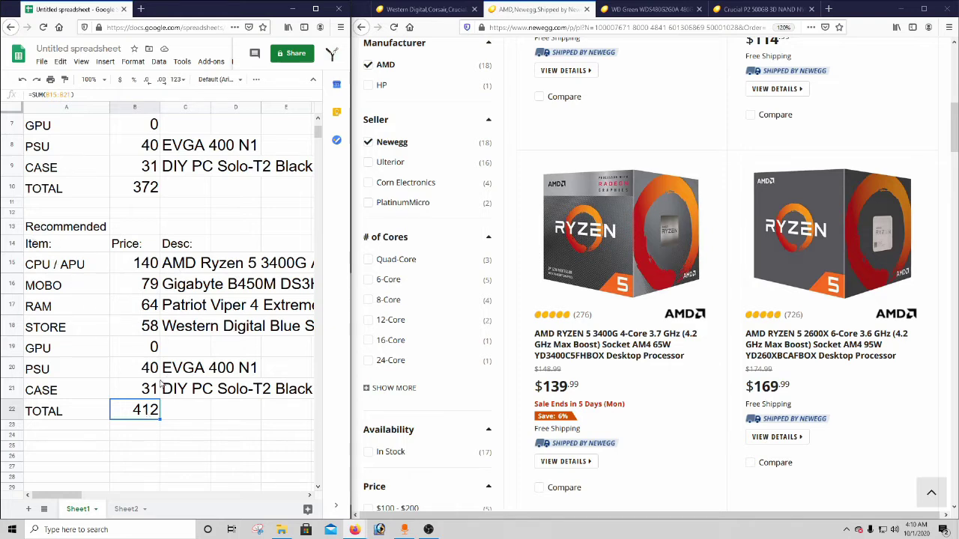
{"action": "left_click", "coordinate": [170, 409]}
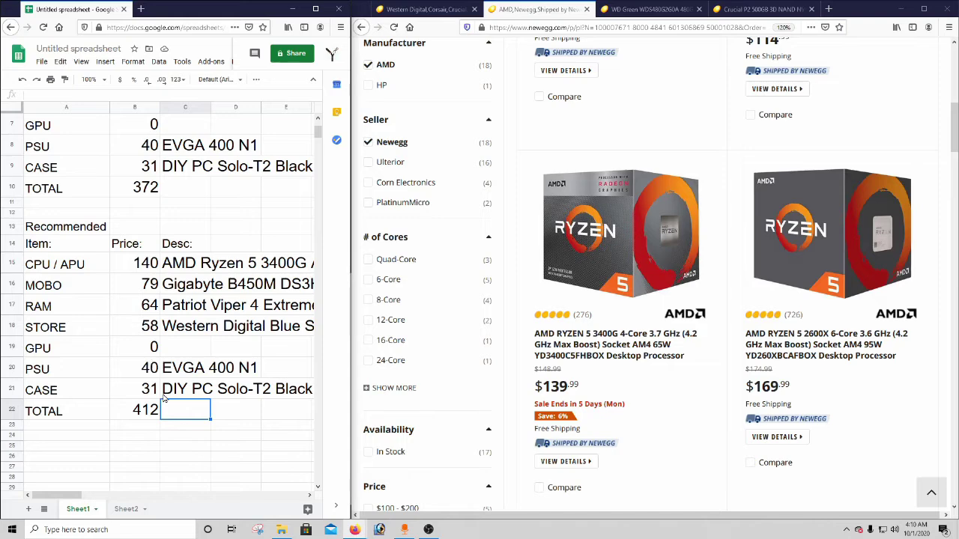
{"action": "left_click", "coordinate": [41, 235], "text": "shift"}
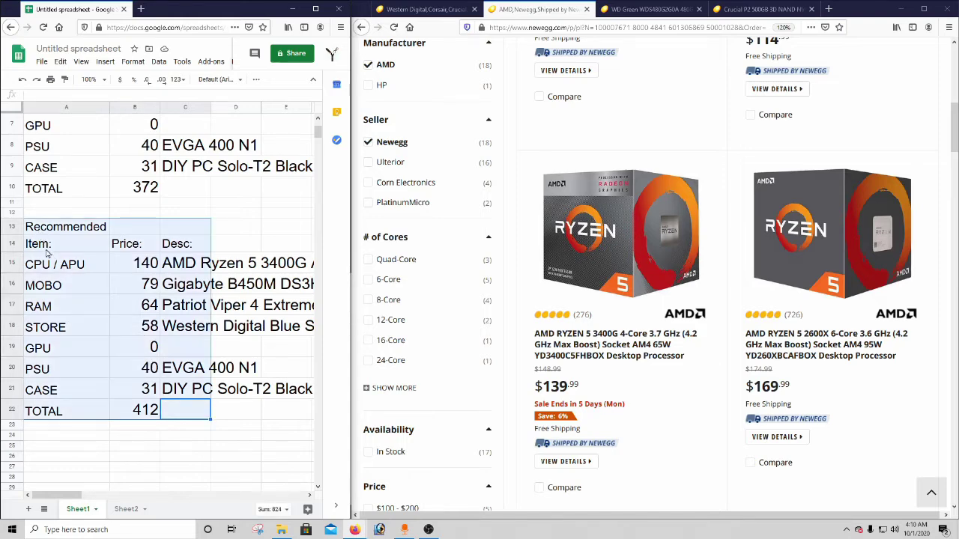
{"action": "key", "text": "ctrl+c"}
{"action": "scroll", "coordinate": [75, 331], "scroll_direction": "down", "scroll_amount": 1}
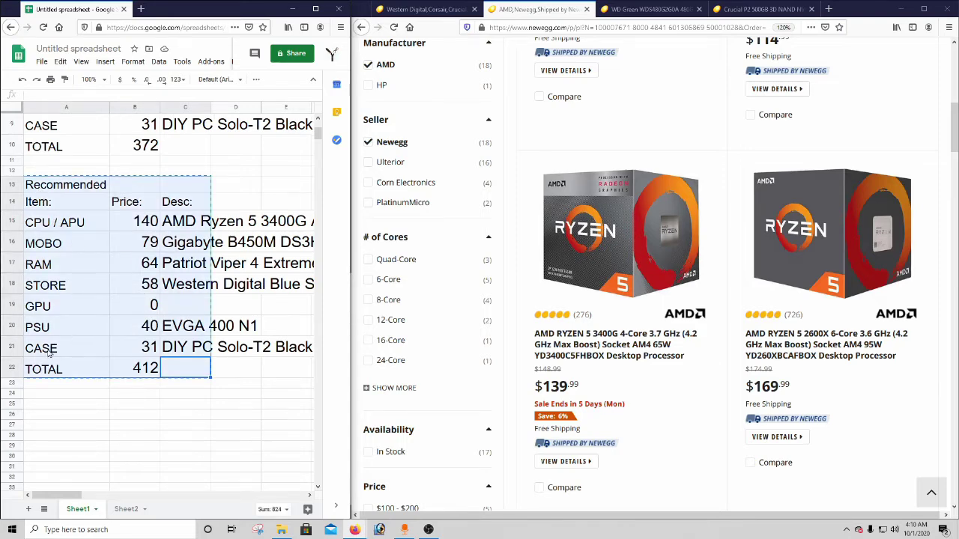
{"action": "left_click", "coordinate": [33, 405]}
{"action": "key", "text": "ctrl+v"}
{"action": "scroll", "coordinate": [98, 409], "scroll_direction": "down", "scroll_amount": 2}
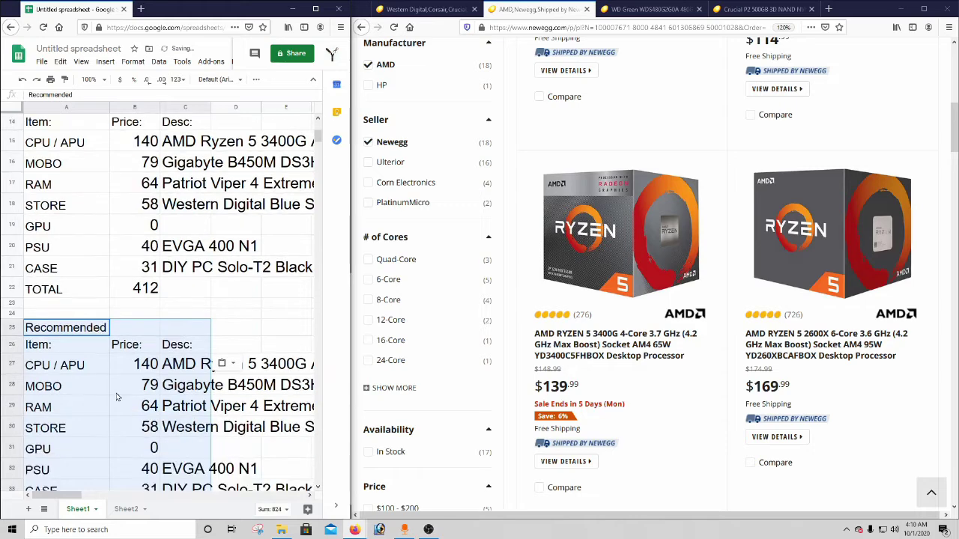
{"action": "left_click", "coordinate": [247, 330]}
{"action": "scroll", "coordinate": [129, 349], "scroll_direction": "down", "scroll_amount": 1}
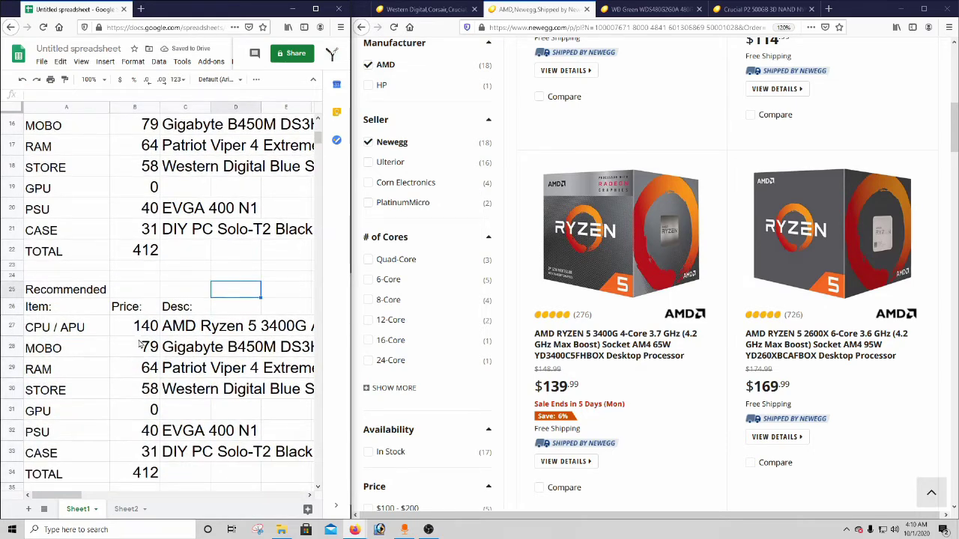
{"action": "scroll", "coordinate": [139, 346], "scroll_direction": "down", "scroll_amount": 3}
{"action": "scroll", "coordinate": [140, 346], "scroll_direction": "up", "scroll_amount": 2}
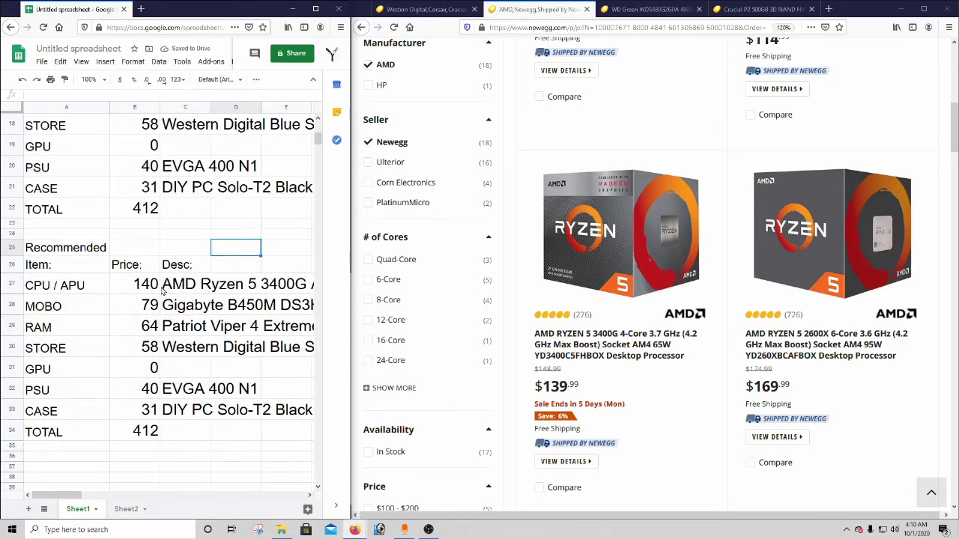
- Compare the AMD processors above the Ryzen 5 3400G in the Newegg listing by model, core count and price for the third build
{"action": "left_click", "coordinate": [164, 288]}
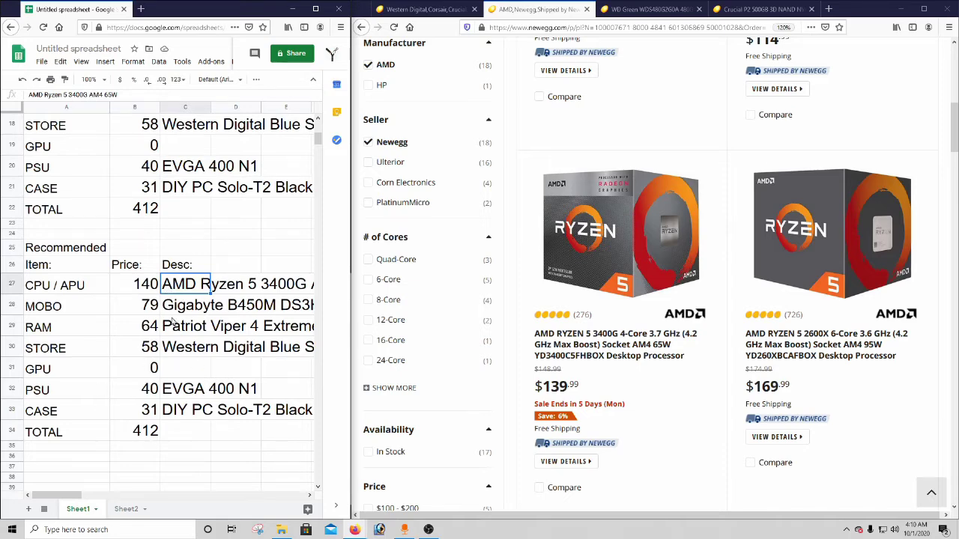
{"action": "left_click", "coordinate": [151, 286]}
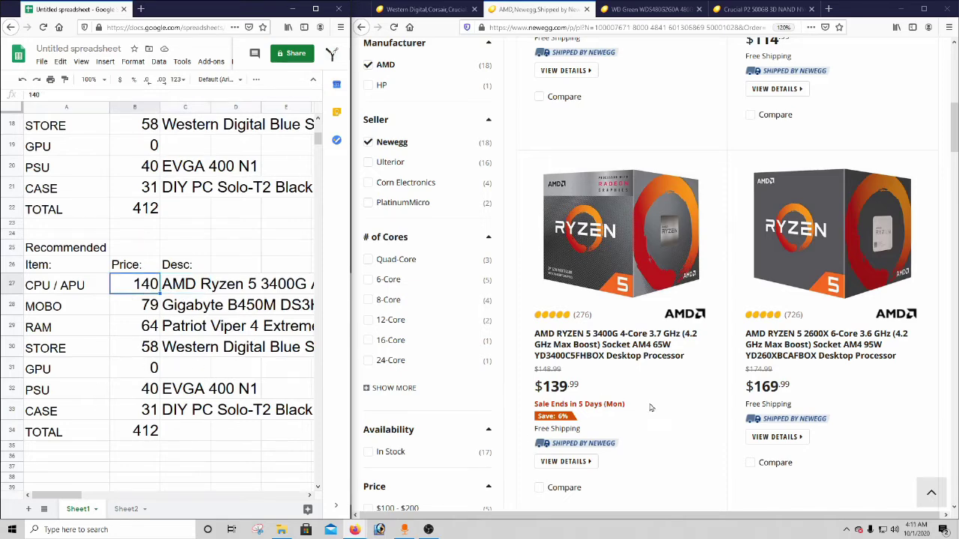
{"action": "scroll", "coordinate": [674, 385], "scroll_direction": "down", "scroll_amount": 2}
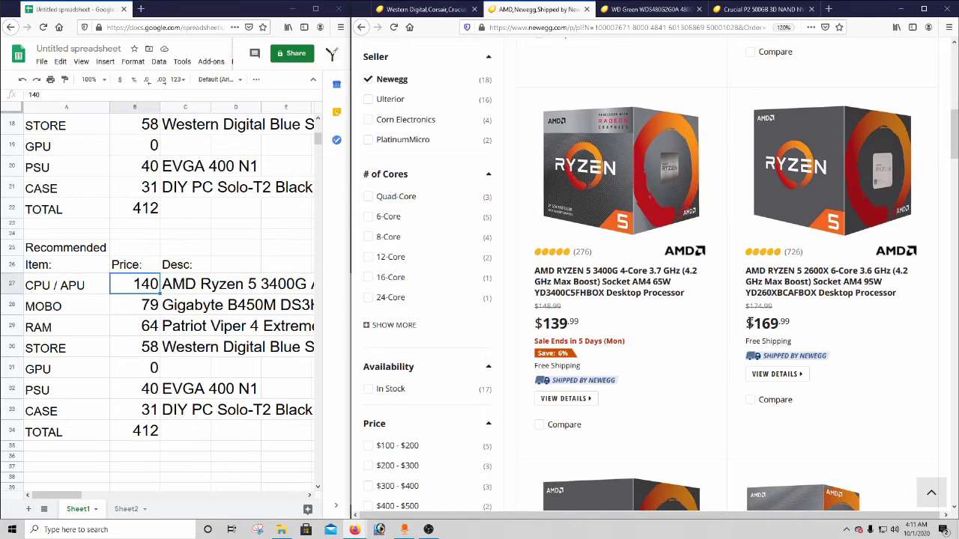
{"action": "scroll", "coordinate": [750, 322], "scroll_direction": "down", "scroll_amount": 2}
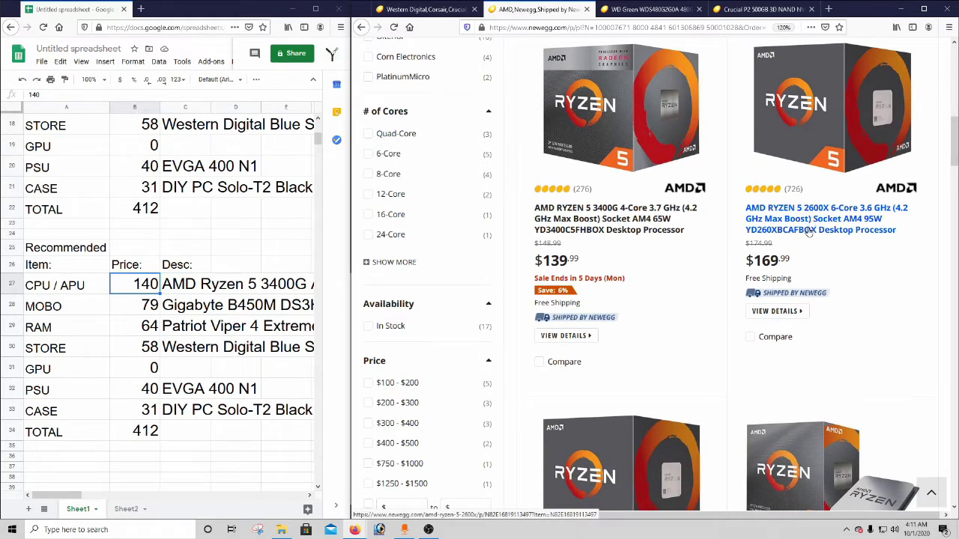
{"action": "scroll", "coordinate": [809, 232], "scroll_direction": "down", "scroll_amount": 2}
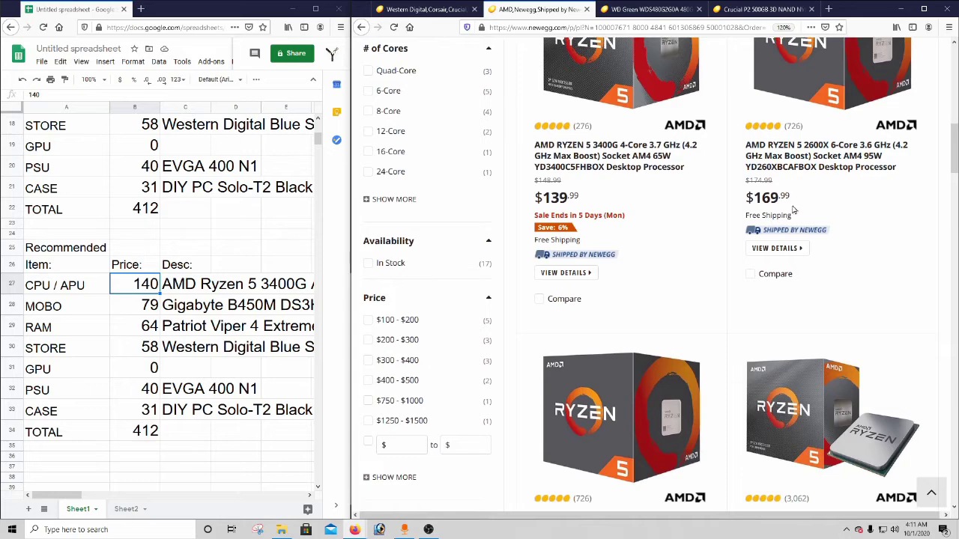
{"action": "scroll", "coordinate": [712, 233], "scroll_direction": "down", "scroll_amount": 6}
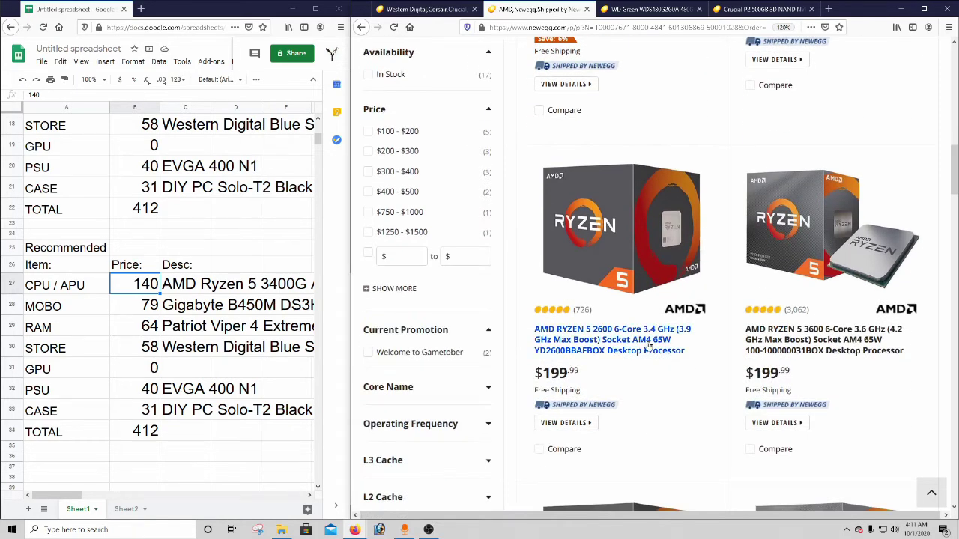
{"action": "scroll", "coordinate": [653, 340], "scroll_direction": "down", "scroll_amount": 5}
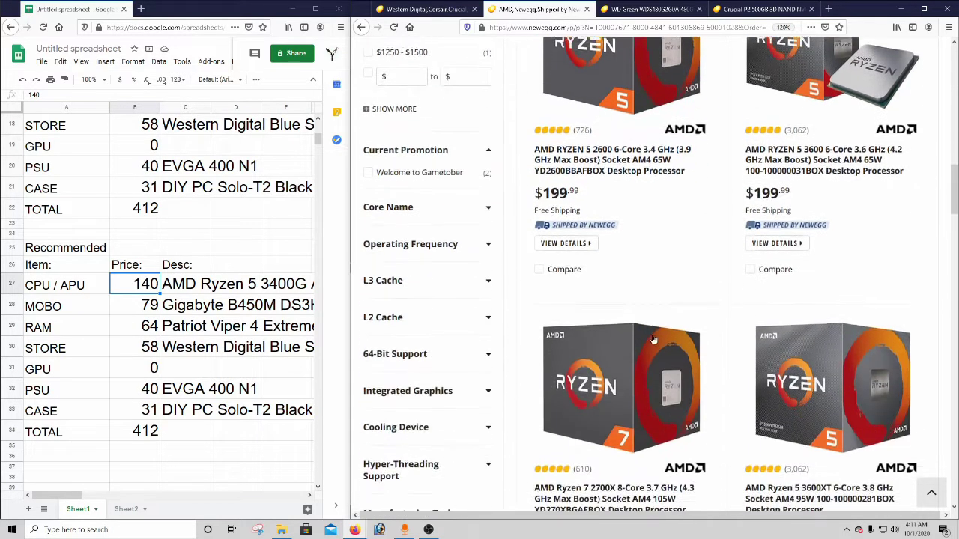
{"action": "scroll", "coordinate": [658, 338], "scroll_direction": "down", "scroll_amount": 5}
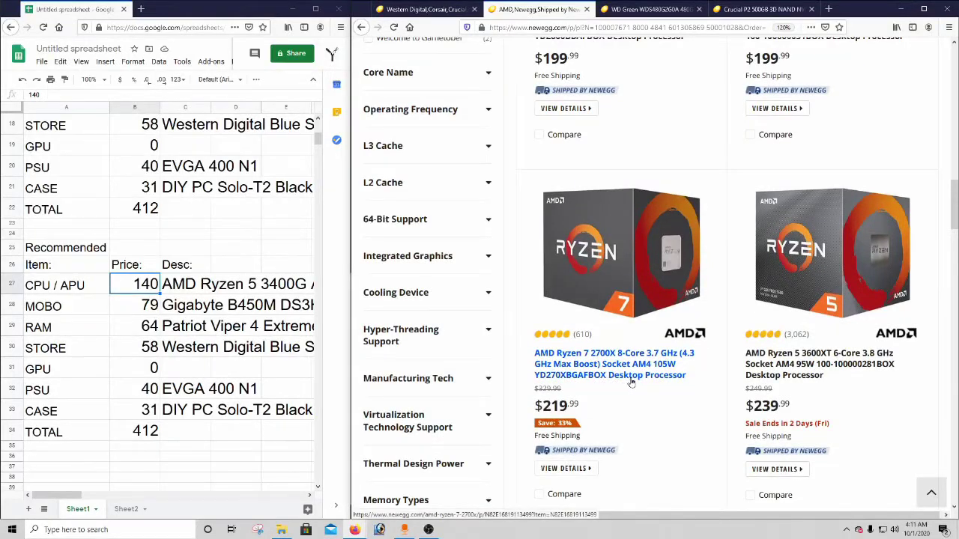
{"action": "scroll", "coordinate": [784, 382], "scroll_direction": "down", "scroll_amount": 4}
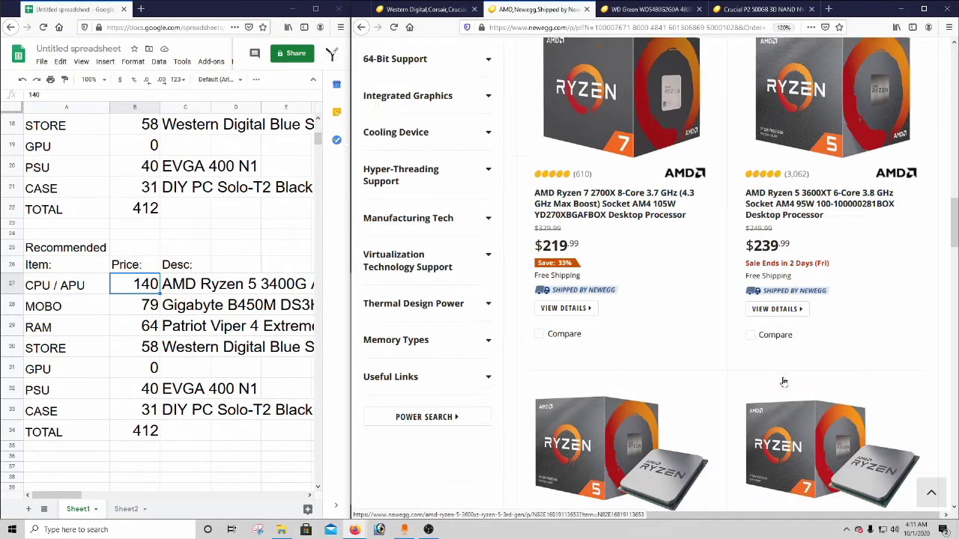
{"action": "scroll", "coordinate": [784, 382], "scroll_direction": "down", "scroll_amount": 5}
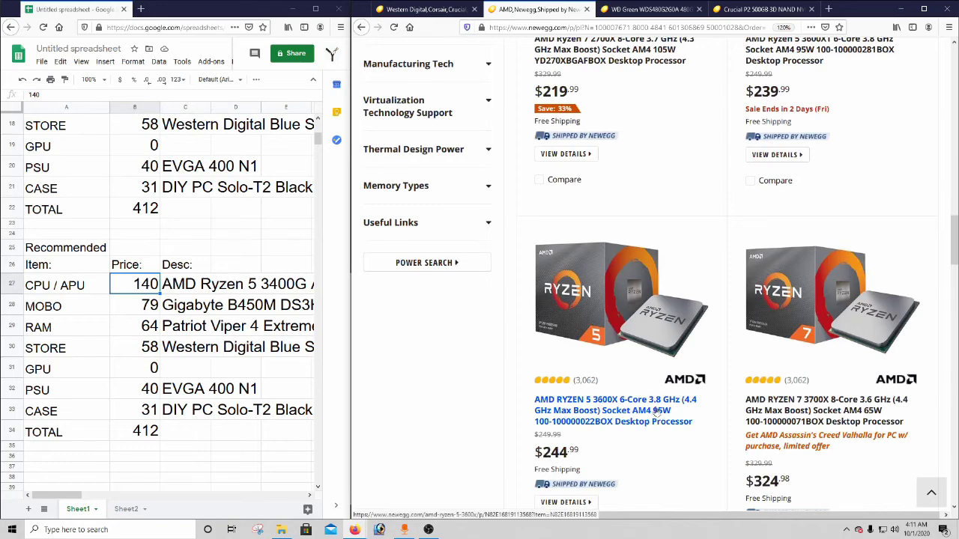
{"action": "scroll", "coordinate": [656, 412], "scroll_direction": "up", "scroll_amount": 20}
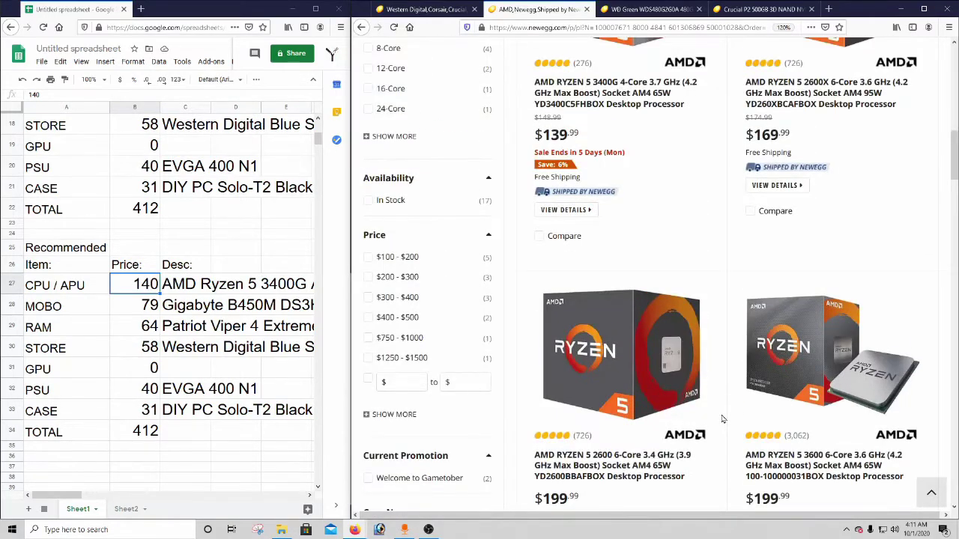
{"action": "scroll", "coordinate": [723, 420], "scroll_direction": "down", "scroll_amount": 10}
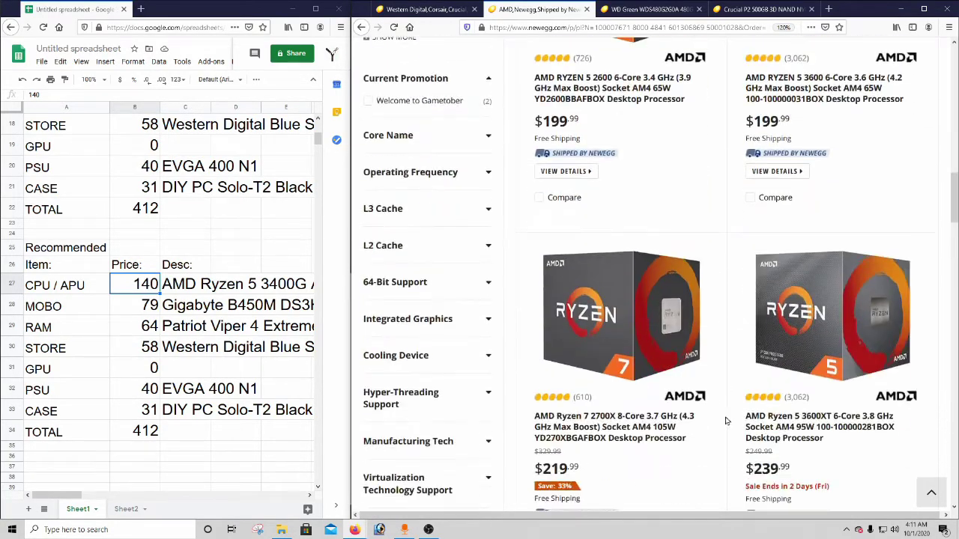
{"action": "scroll", "coordinate": [786, 345], "scroll_direction": "up", "scroll_amount": 7}
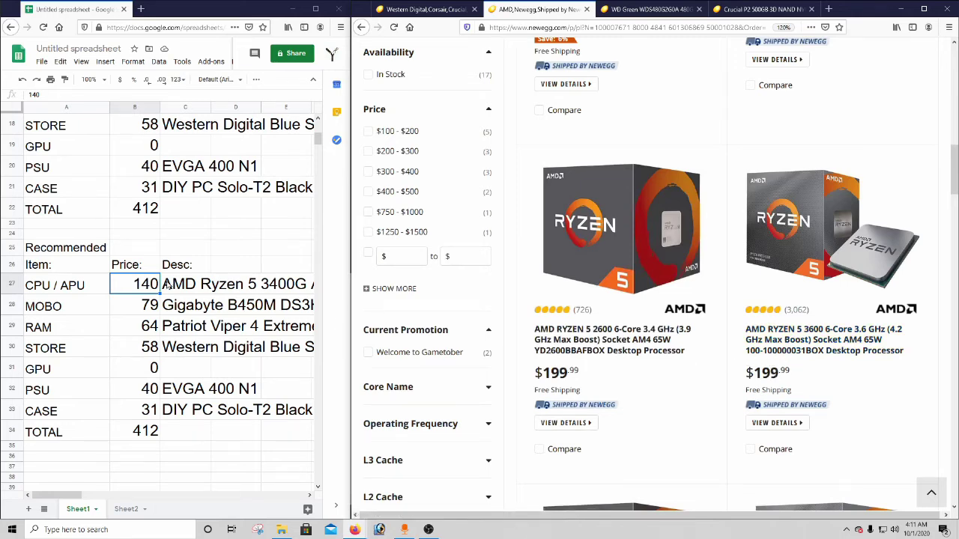
- In the third build's CPU row, set the price to 200 and change the description to AMD Ryzen 5 3600G AM4 65W
{"action": "left_click", "coordinate": [130, 309]}
{"action": "left_click", "coordinate": [140, 294]}
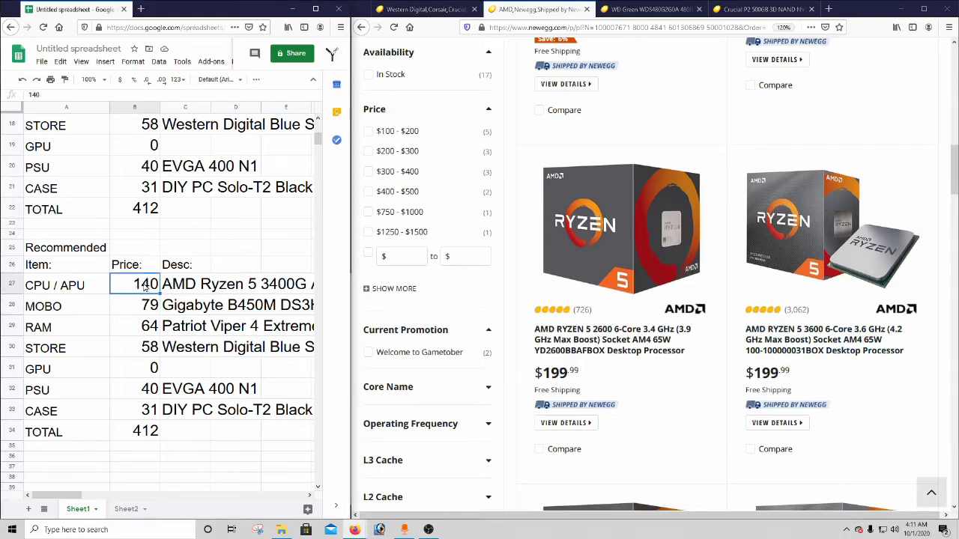
{"action": "type", "text": "200"}
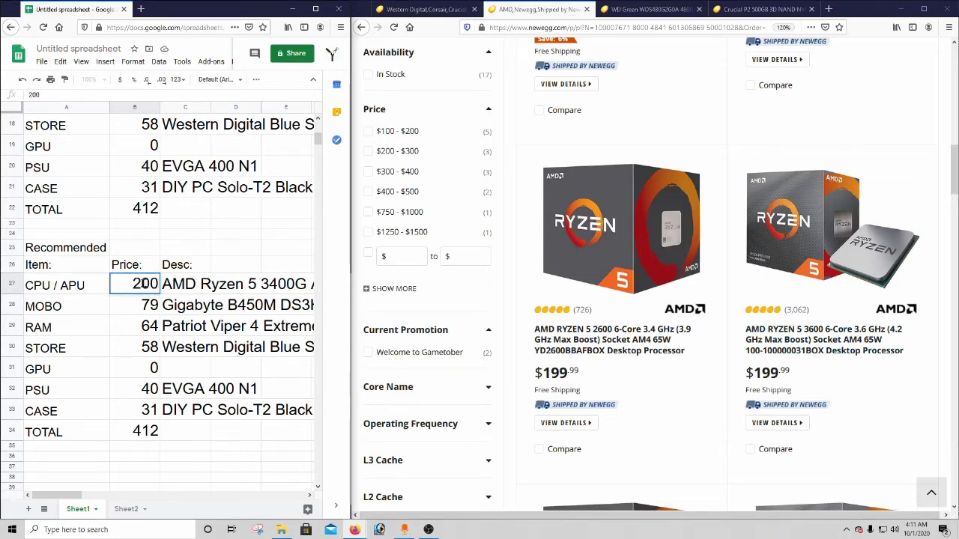
{"action": "key", "text": "Tab"}
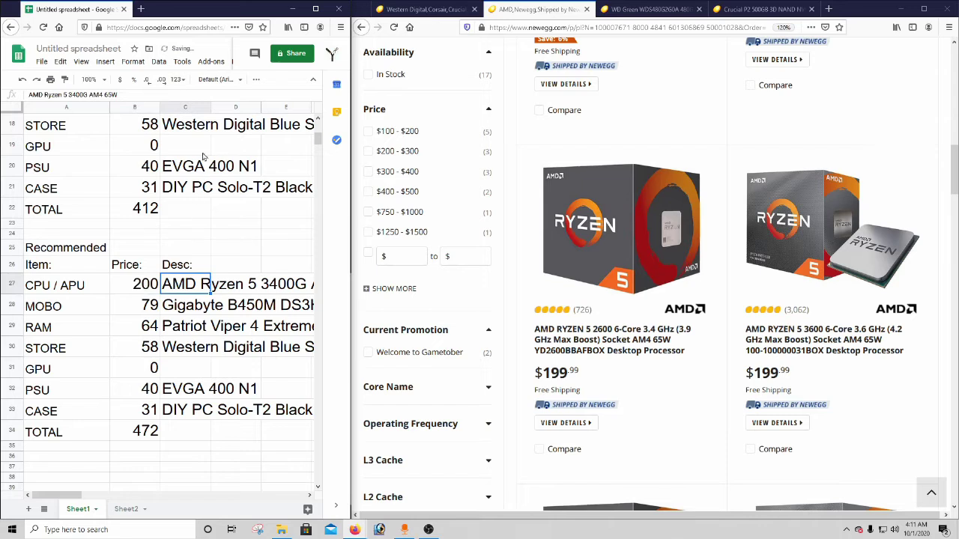
{"action": "left_click", "coordinate": [77, 95]}
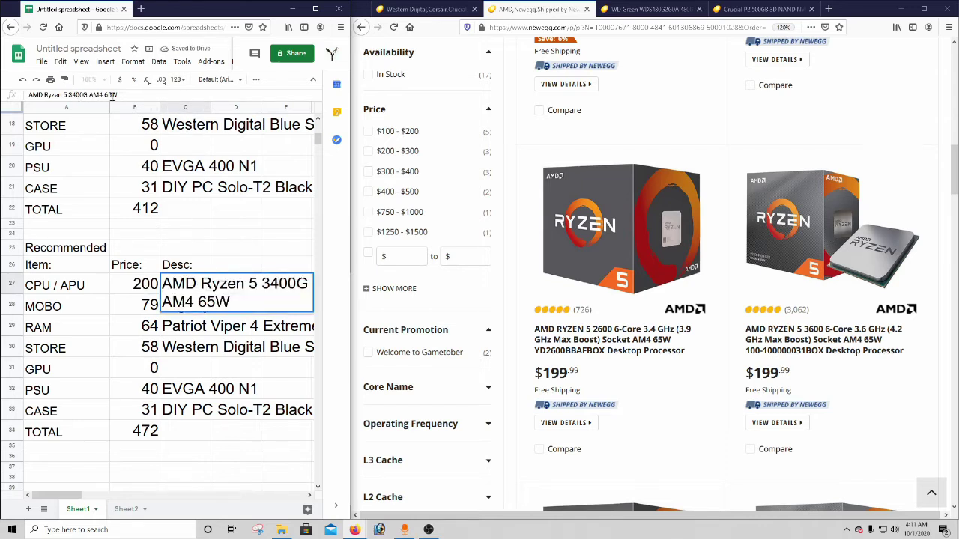
{"action": "key", "text": "BackSpace"}
{"action": "type", "text": "6"}
{"action": "left_click", "coordinate": [209, 442]}
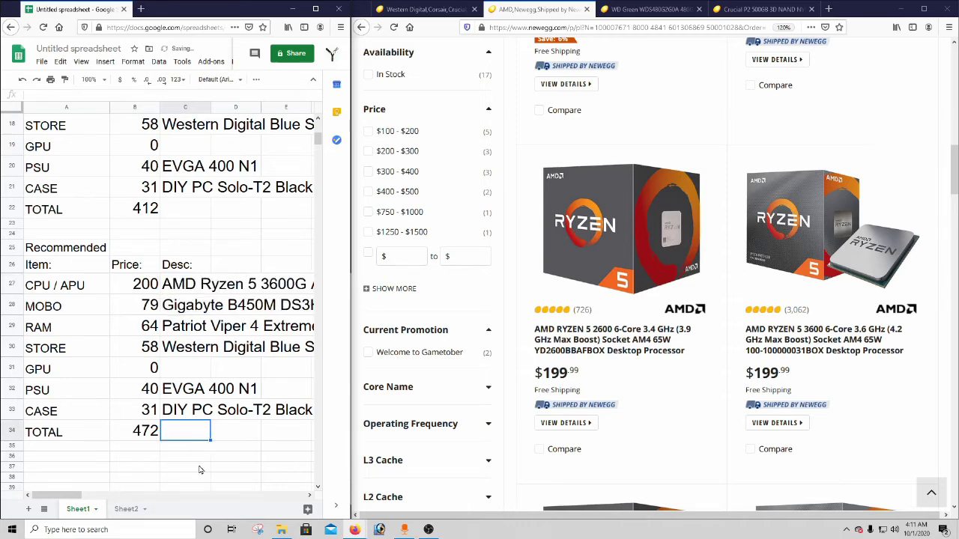
- Rename the third build's heading in cell A25 to Level Up
{"action": "scroll", "coordinate": [197, 457], "scroll_direction": "up", "scroll_amount": 3}
{"action": "left_click", "coordinate": [68, 409]}
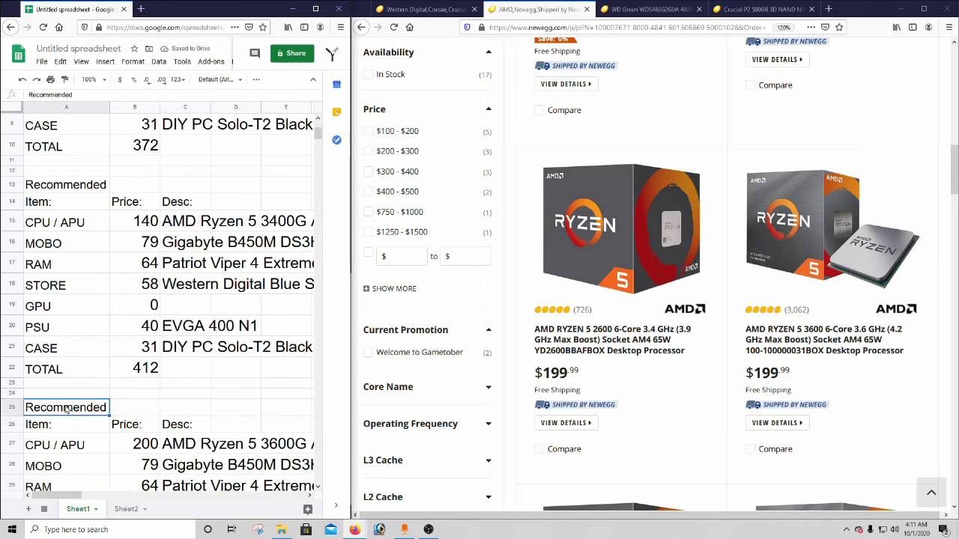
{"action": "type", "text": "Level"}
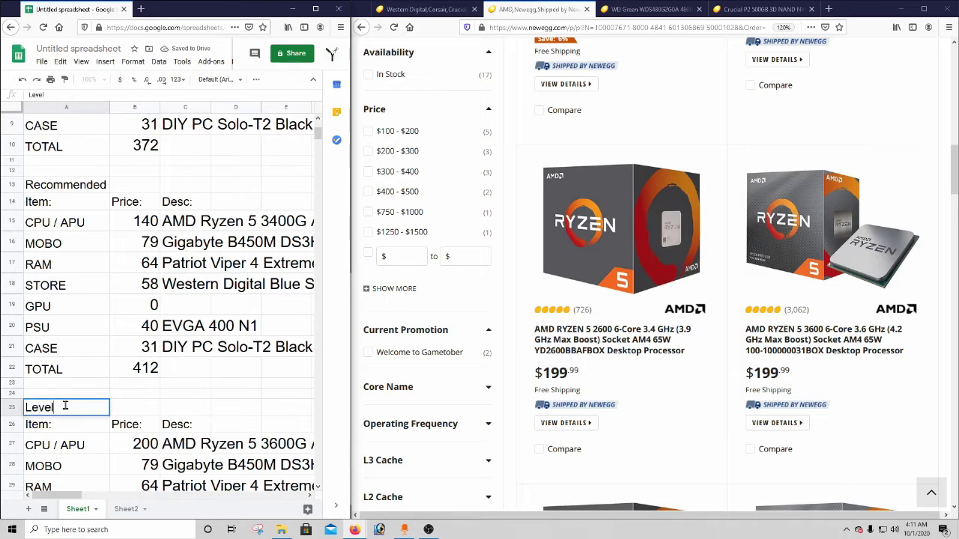
{"action": "type", "text": " Up"}
{"action": "key", "text": "Return"}
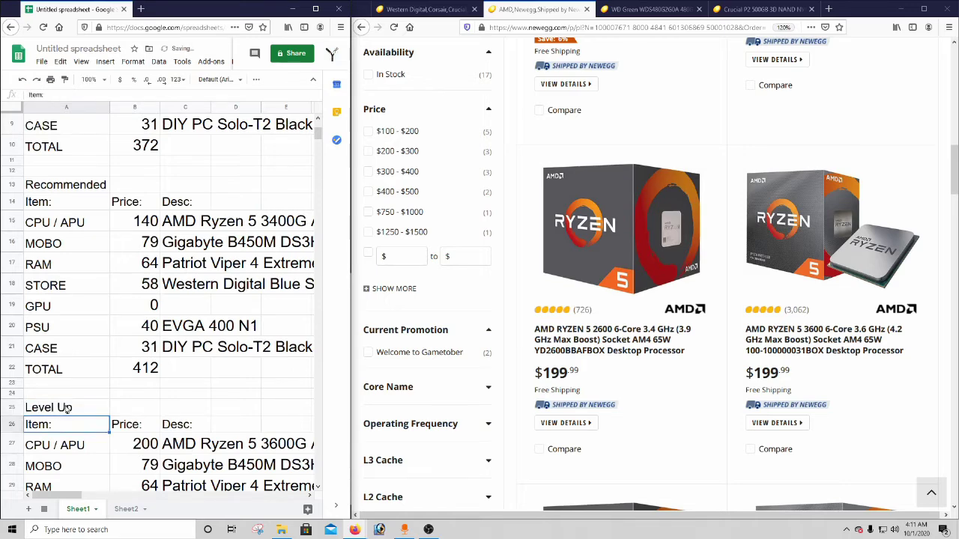
- Open the chip score comparison on Sheet2, widen the spreadsheet window and select the Intel I5-7500 entry
{"action": "scroll", "coordinate": [75, 390], "scroll_direction": "down", "scroll_amount": 5}
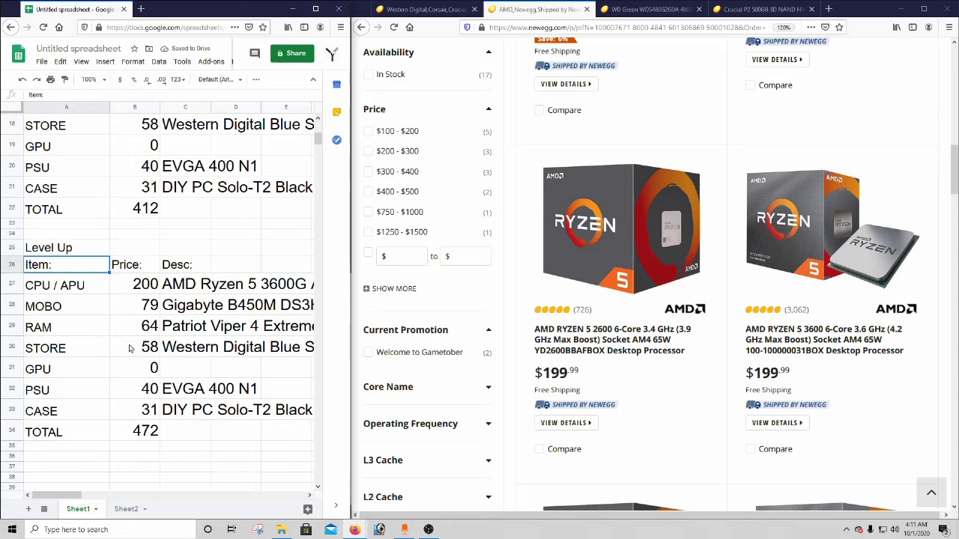
{"action": "left_click", "coordinate": [131, 509]}
{"action": "left_click_drag", "start_coordinate": [350, 213], "coordinate": [679, 257]}
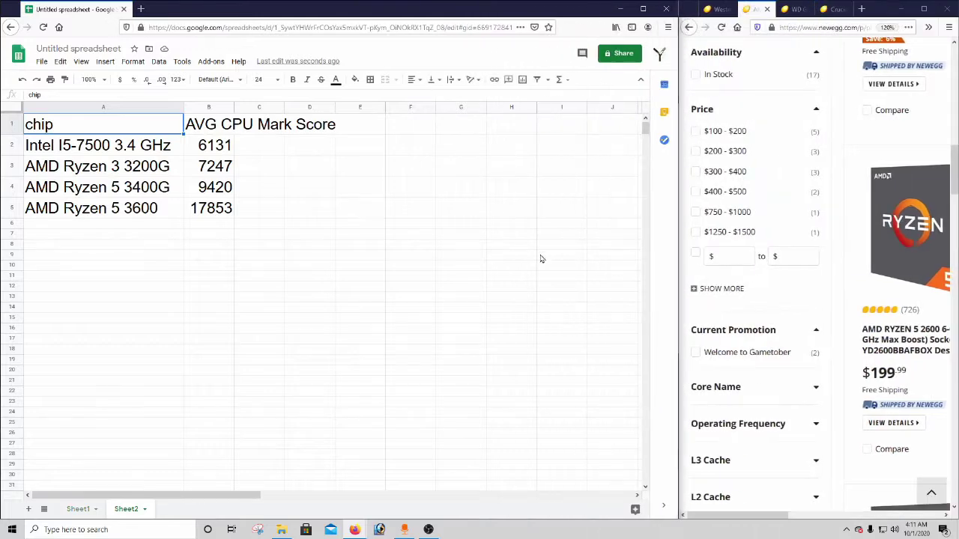
{"action": "left_click", "coordinate": [83, 151]}
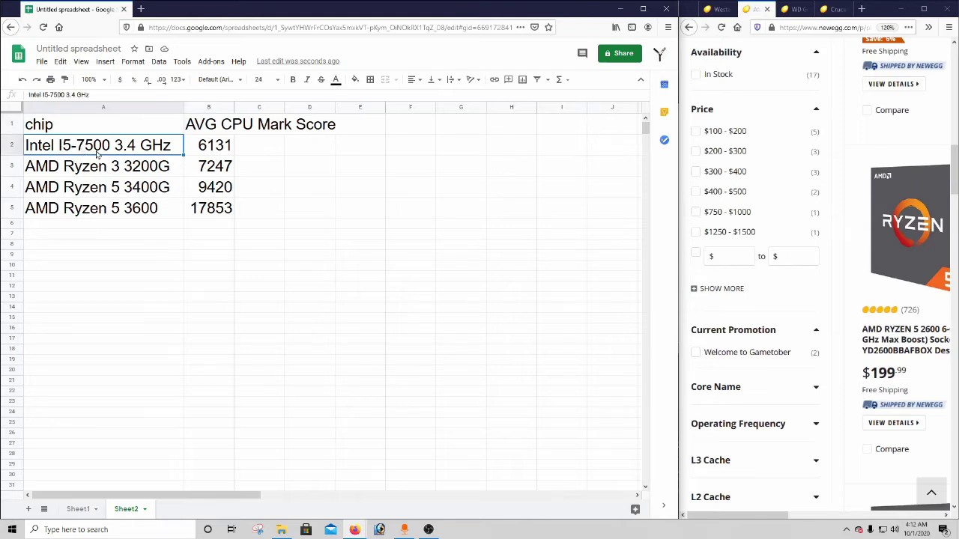
- Enter the year 2017 in the cell beside the Intel I5-7500's score, and clear it again
{"action": "left_click", "coordinate": [270, 143]}
{"action": "type", "text": "2017"}
{"action": "key", "text": "Return"}
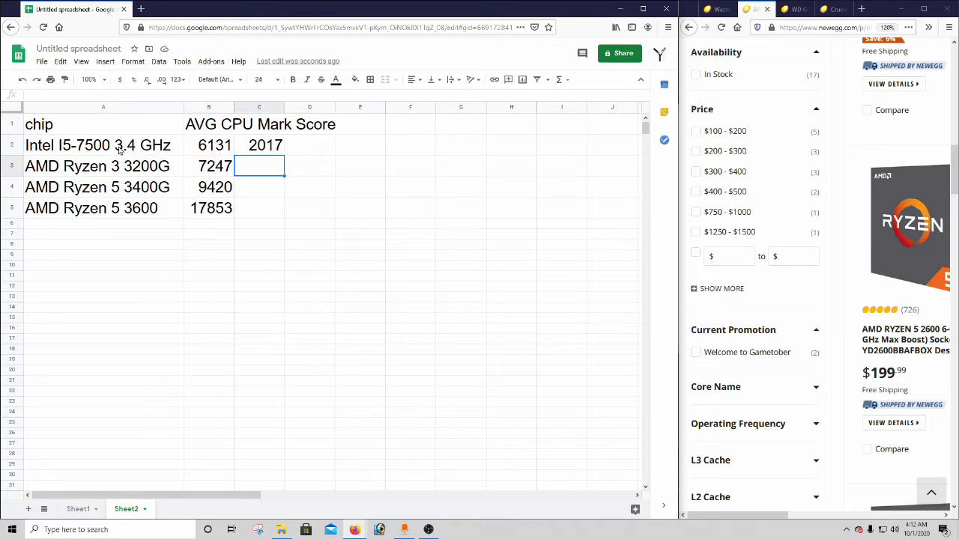
{"action": "left_click", "coordinate": [122, 149]}
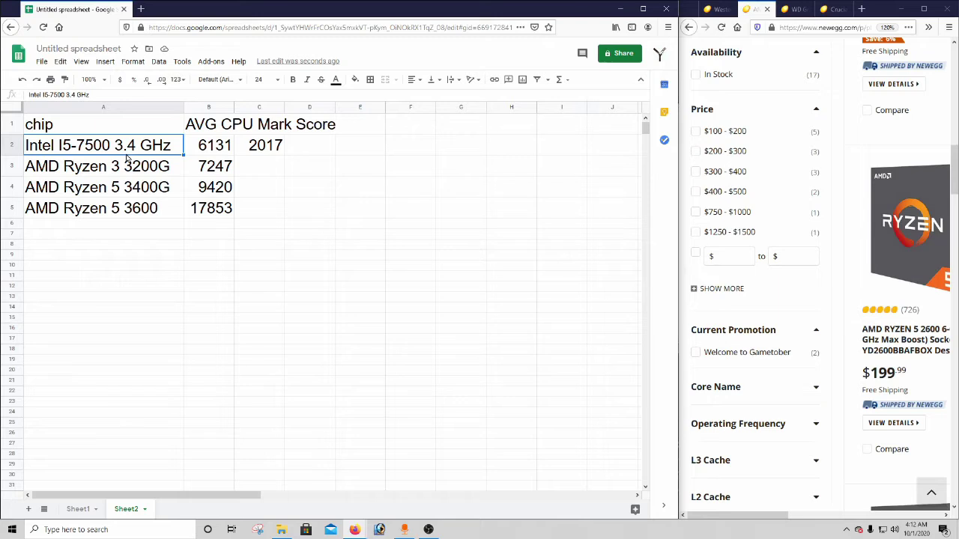
{"action": "left_click", "coordinate": [210, 146]}
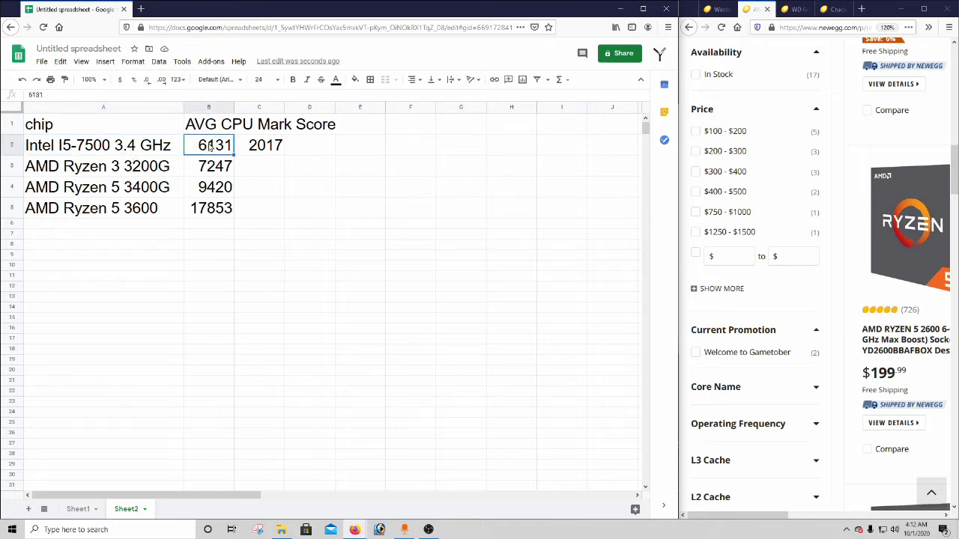
{"action": "left_click", "coordinate": [256, 150]}
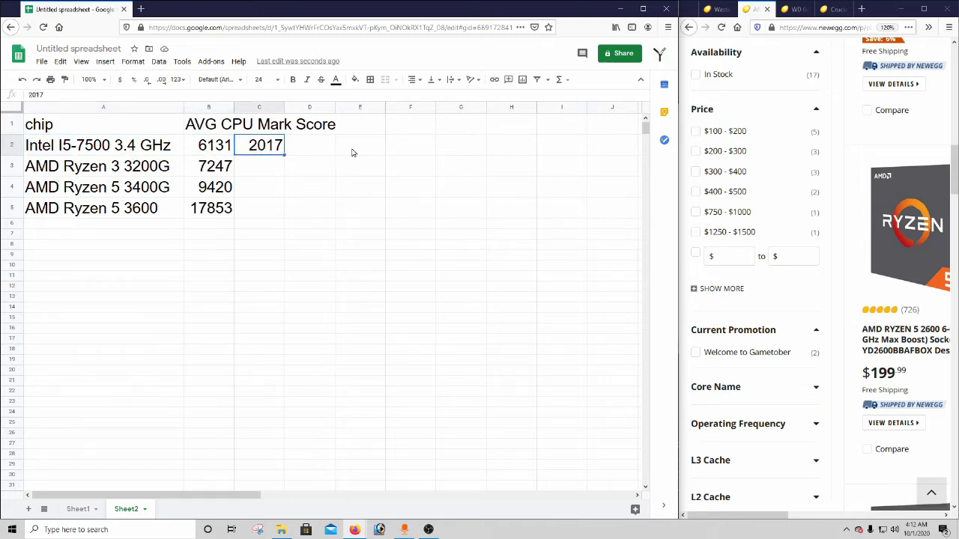
{"action": "key", "text": "Delete"}
- Compare the average CPU Mark scores from the Intel I5-7500 down to the AMD Ryzen 5 3600, row by row
{"action": "key", "text": "Left"}
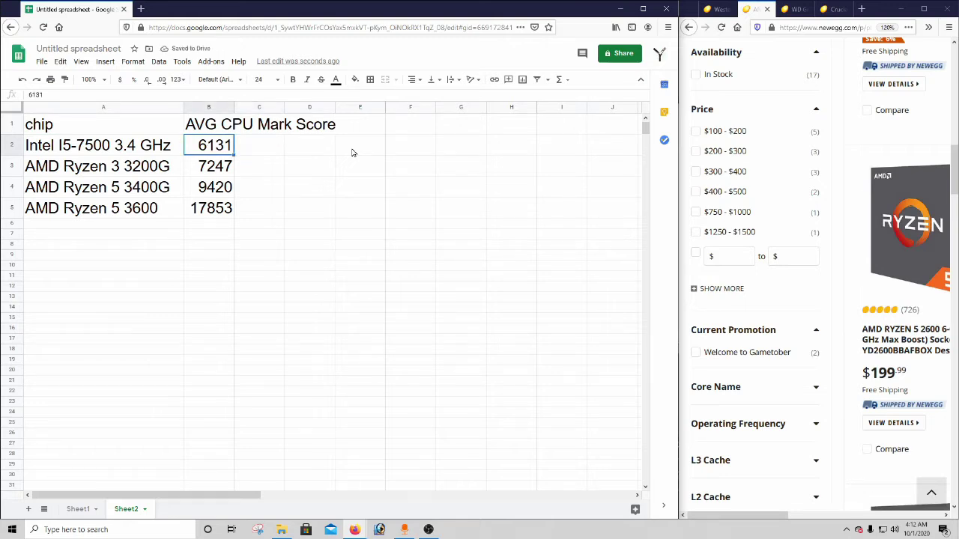
{"action": "key", "text": "Down"}
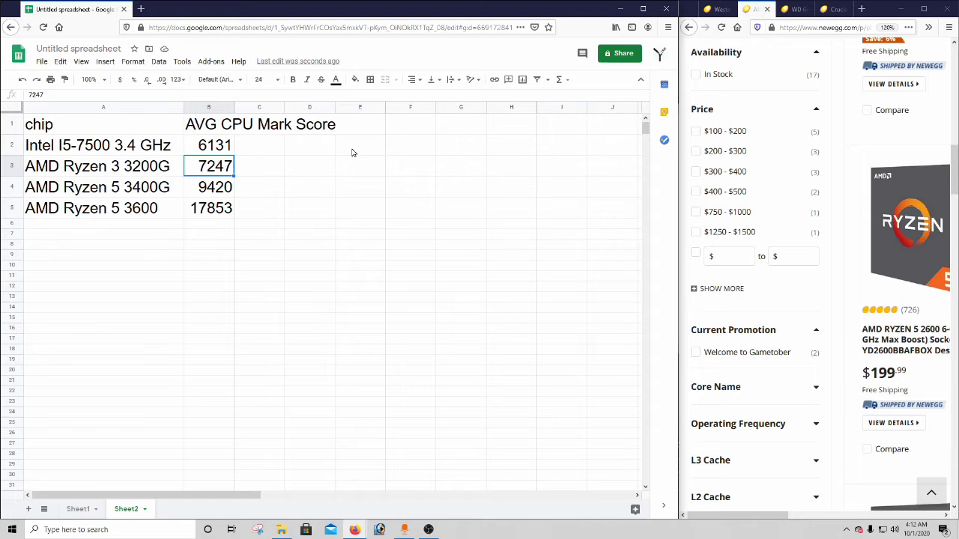
{"action": "key", "text": "Up"}
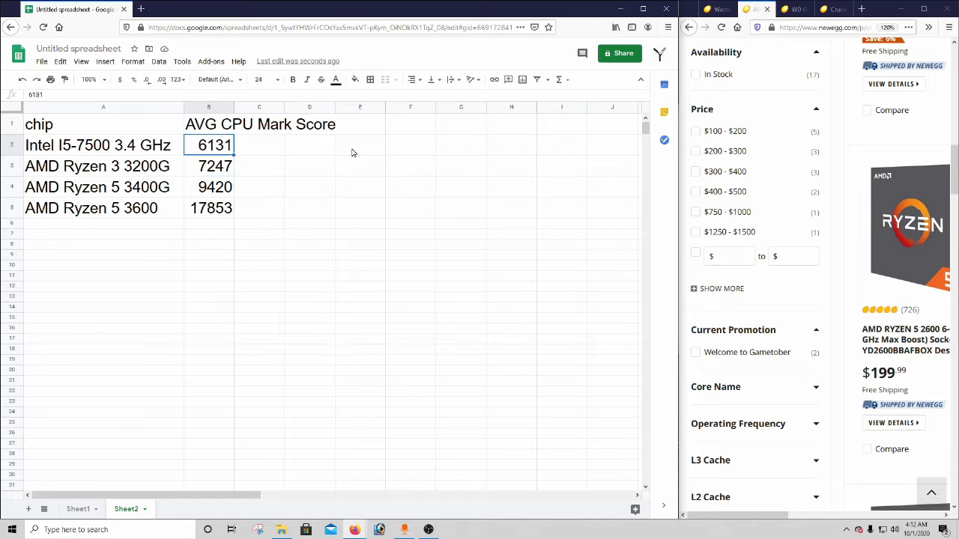
{"action": "key", "text": "Down"}
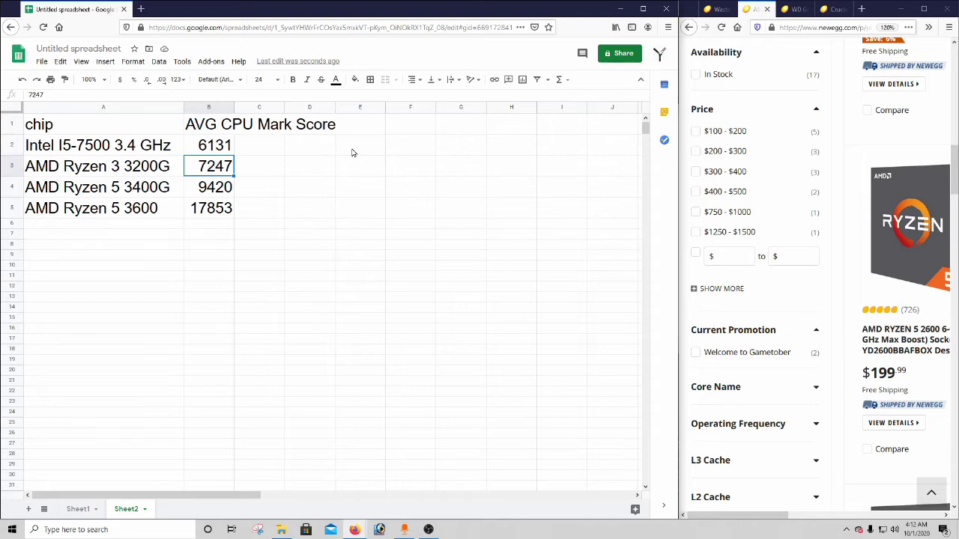
{"action": "key", "text": "Down"}
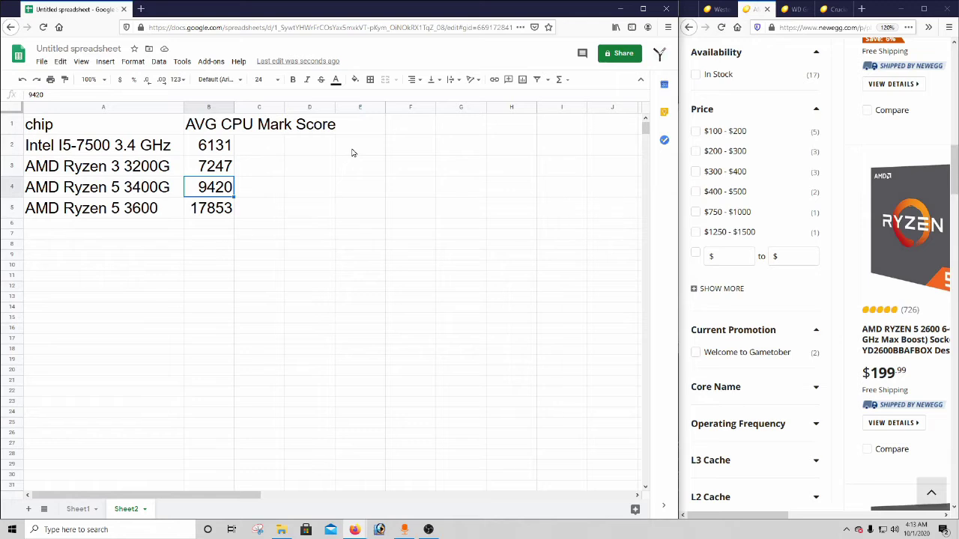
{"action": "key", "text": "Down"}
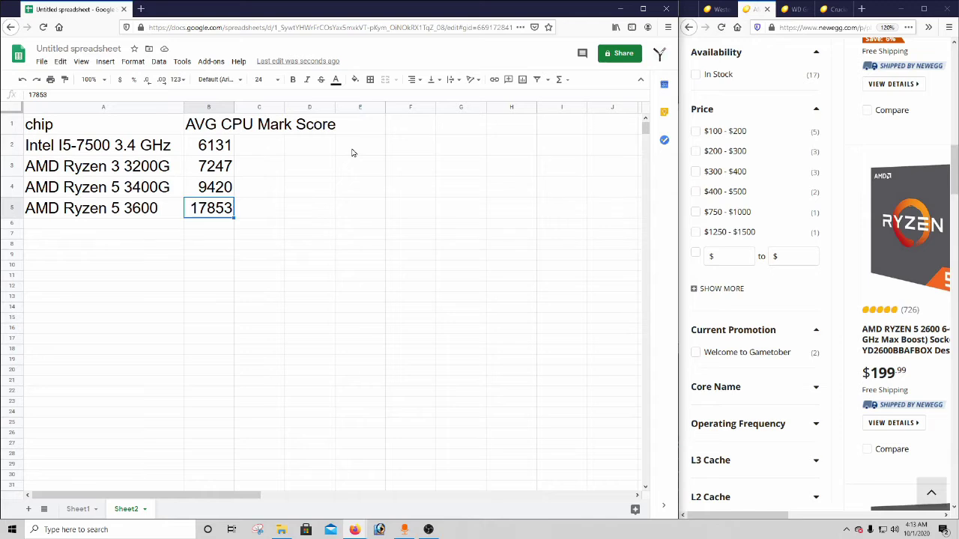
{"action": "key", "text": "Left"}
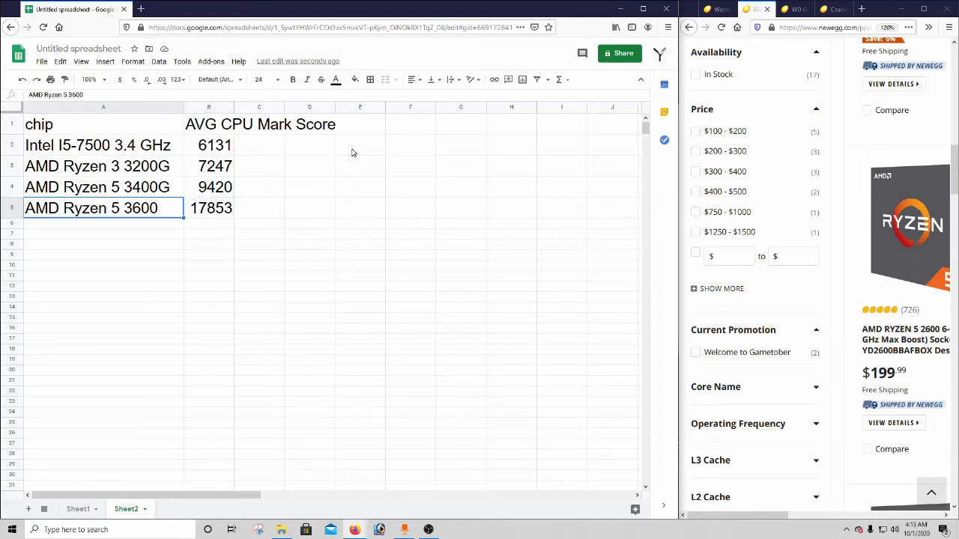
- Compare the Ryzen chips' average CPU Mark scores with one another, ending on the AMD Ryzen 3 3200G entry
{"action": "key", "text": "Up"}
{"action": "key", "text": "Down"}
{"action": "key", "text": "Up"}
{"action": "key", "text": "Right"}
{"action": "key", "text": "Left"}
{"action": "key", "text": "Down"}
{"action": "key", "text": "Right"}
{"action": "key", "text": "Up"}
{"action": "key", "text": "Down"}
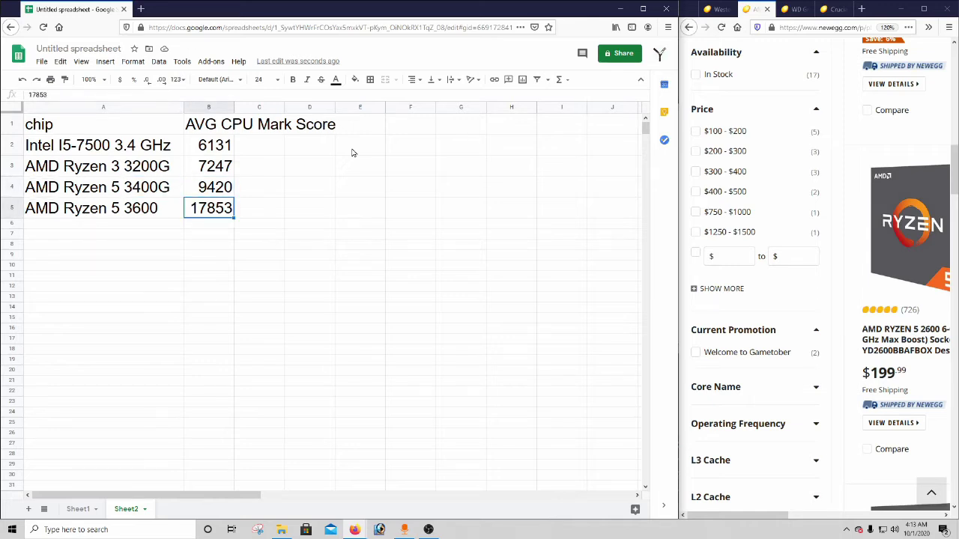
{"action": "left_click_drag", "start_coordinate": [693, 517], "coordinate": [742, 515]}
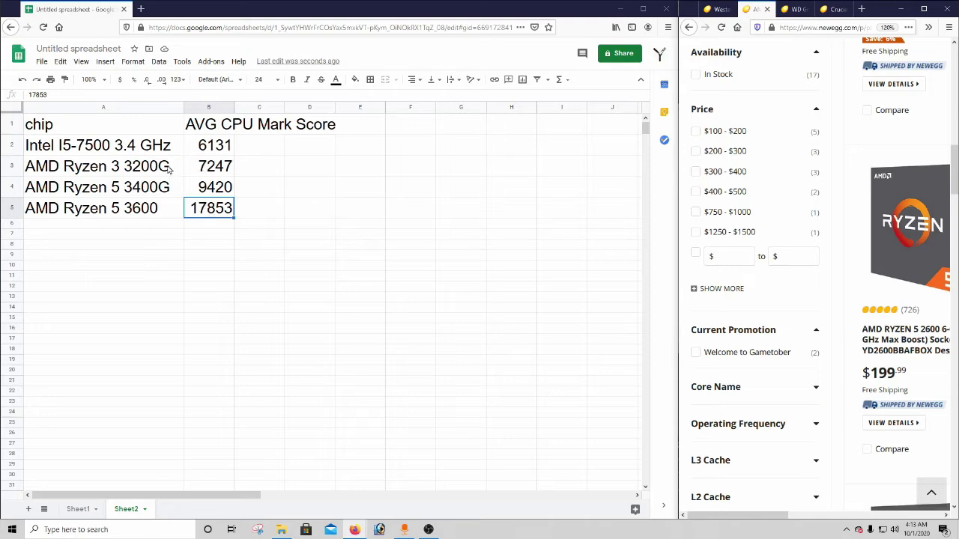
{"action": "left_click", "coordinate": [142, 170]}
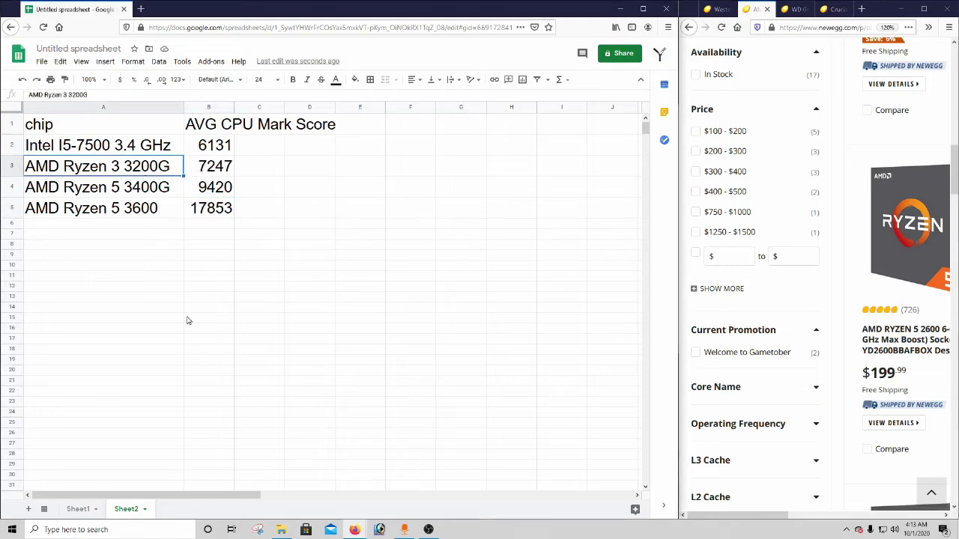
- Return to the build lists on Sheet1 and narrow the spreadsheet window to give the Newegg page more room
{"action": "left_click", "coordinate": [78, 509]}
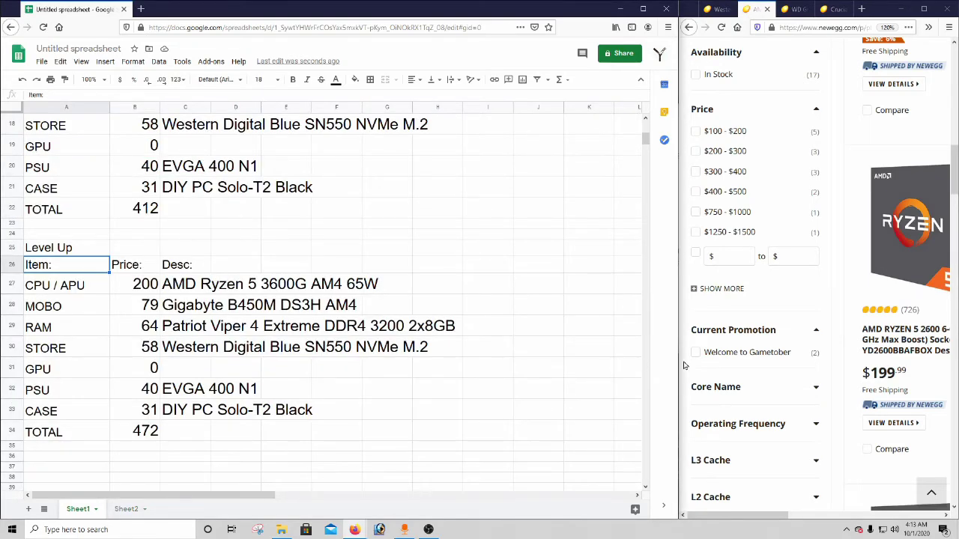
{"action": "left_click_drag", "start_coordinate": [680, 365], "coordinate": [434, 370]}
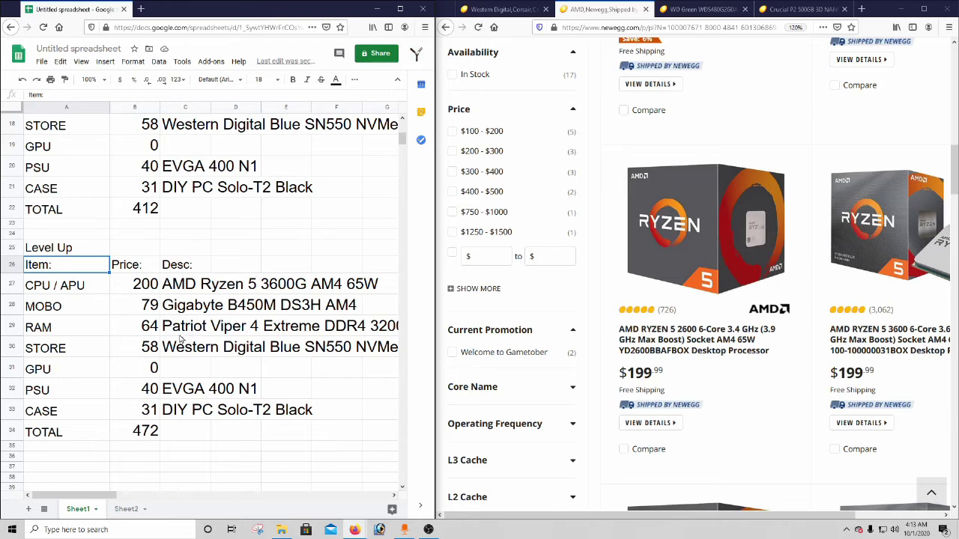
{"action": "left_click", "coordinate": [180, 394]}
{"action": "left_click", "coordinate": [156, 397]}
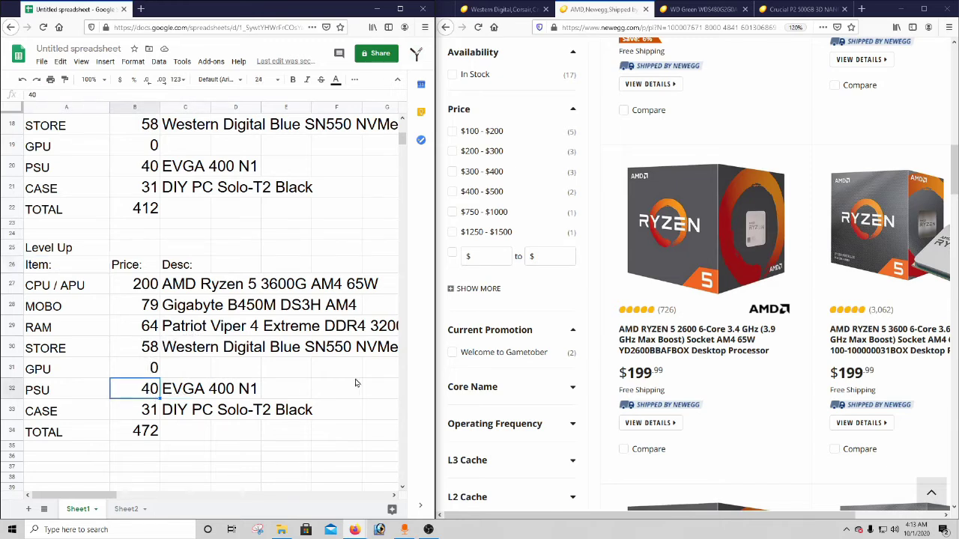
{"action": "left_click_drag", "start_coordinate": [435, 379], "coordinate": [421, 380]}
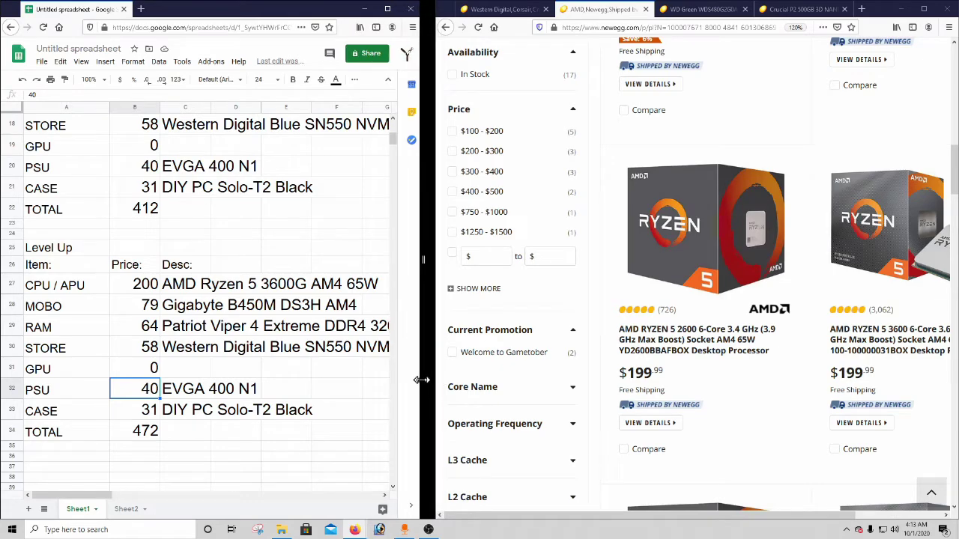
- Set the Level Up build's GPU price to 220 in cell B31
{"action": "left_click", "coordinate": [144, 372]}
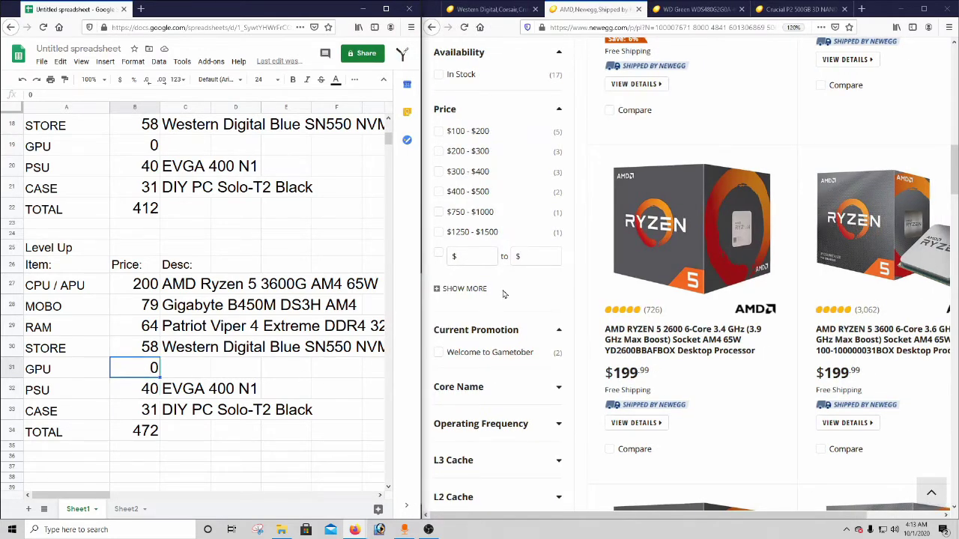
{"action": "scroll", "coordinate": [503, 293], "scroll_direction": "up", "scroll_amount": 10}
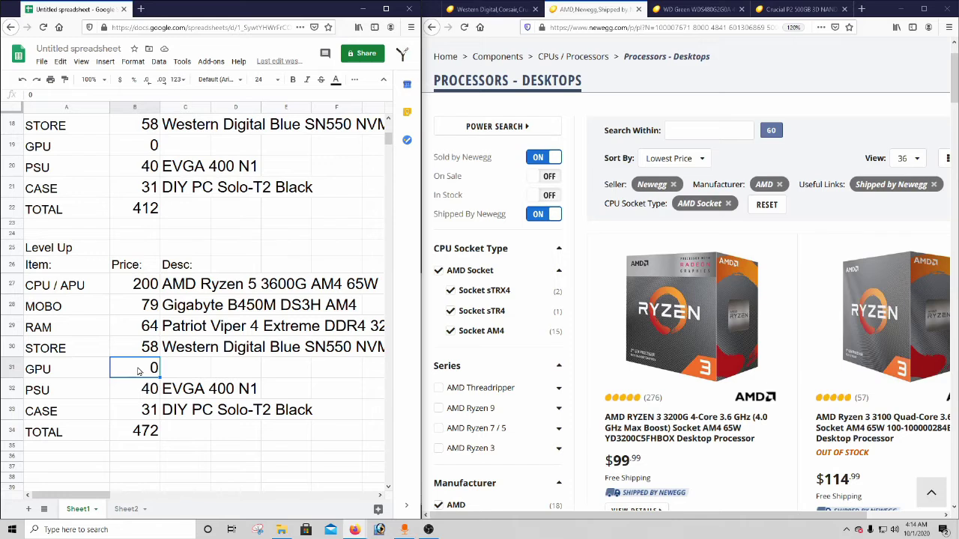
{"action": "type", "text": "220"}
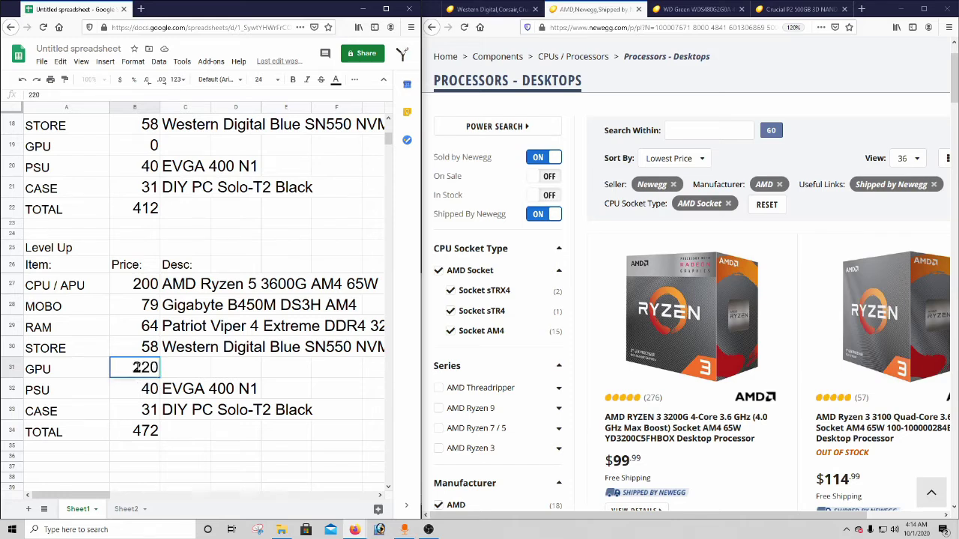
{"action": "key", "text": "Tab"}
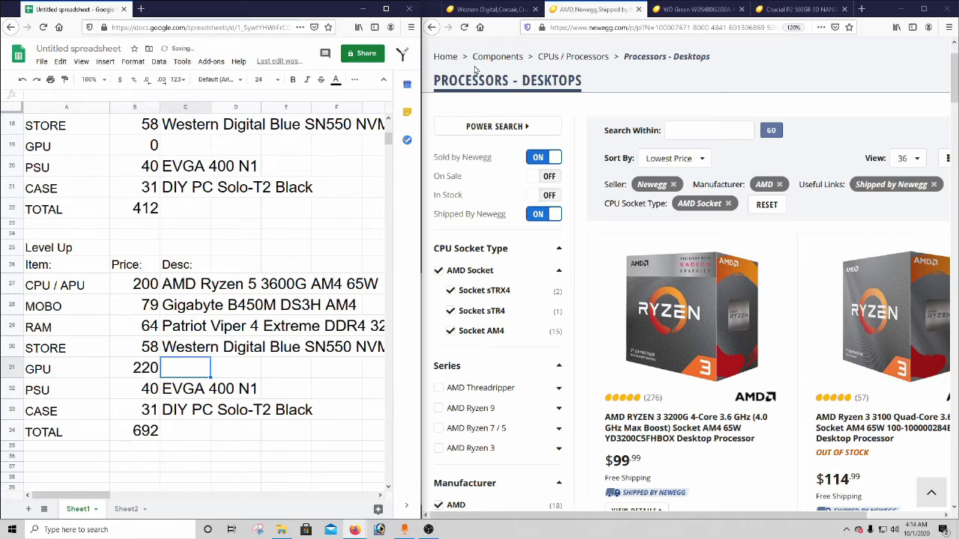
- Open Newegg's Desktop Graphics Cards category and close the WD Green and Crucial P2 product pages
{"action": "left_click", "coordinate": [494, 56]}
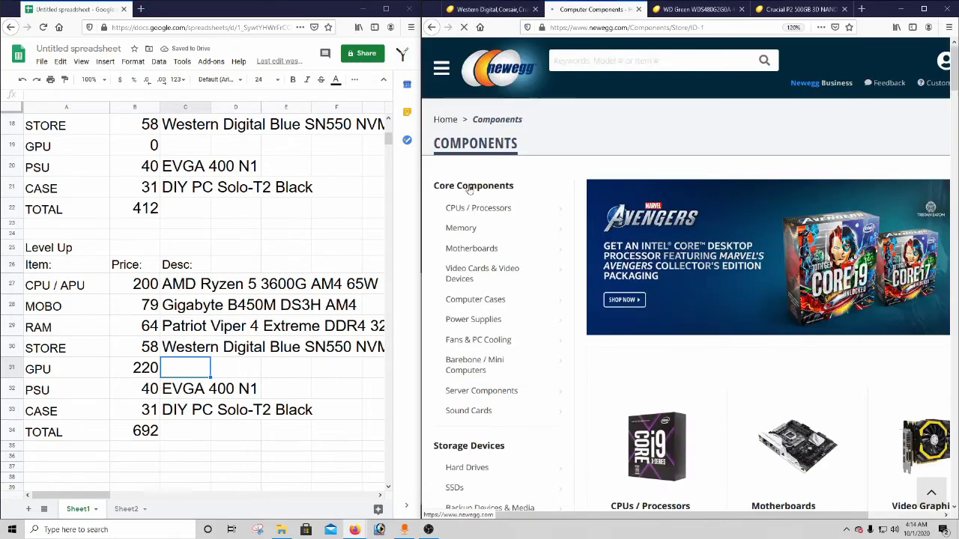
{"action": "mouse_move", "coordinate": [471, 248]}
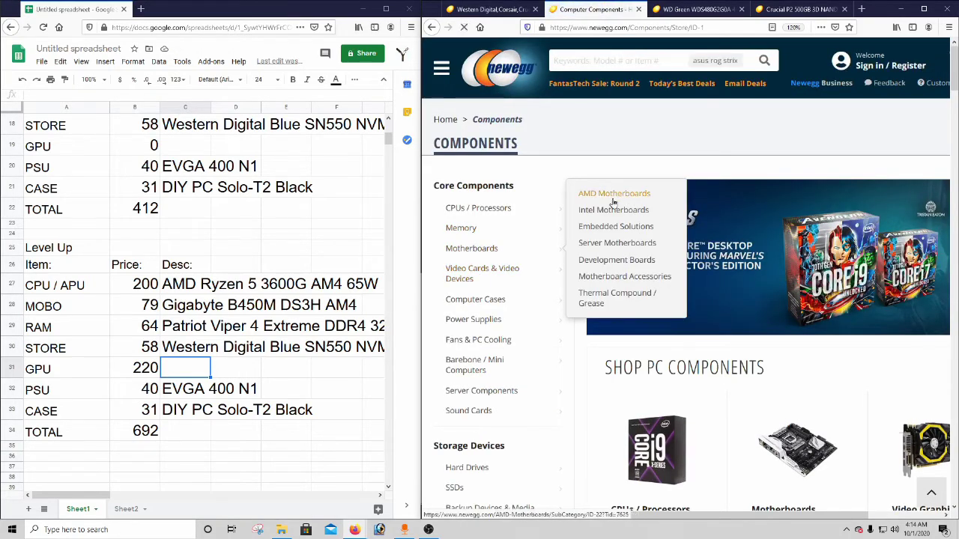
{"action": "mouse_move", "coordinate": [469, 272]}
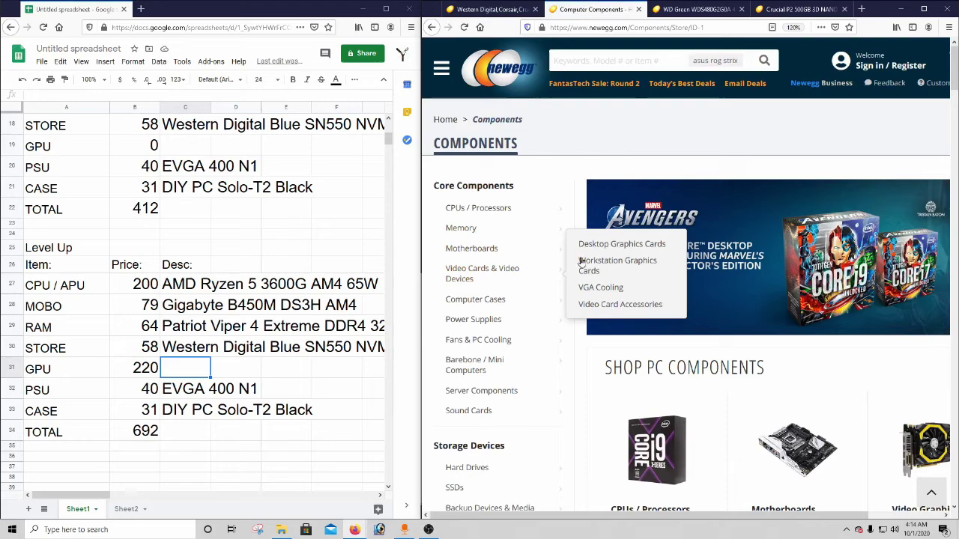
{"action": "left_click", "coordinate": [599, 243]}
{"action": "left_click", "coordinate": [741, 9]}
{"action": "left_click", "coordinate": [743, 9]}
- Filter the graphics cards to those sold by Newegg, shipped by Newegg and in stock
{"action": "left_click", "coordinate": [542, 220]}
{"action": "left_click", "coordinate": [538, 276]}
{"action": "left_click", "coordinate": [534, 259]}
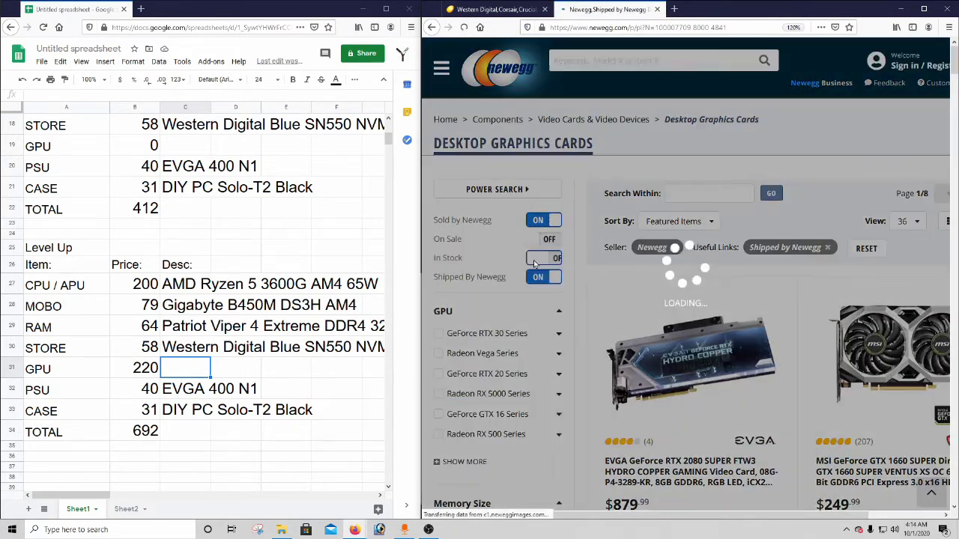
- Filter the graphics cards by memory sizes of 6GB, 8GB and 10GB
{"action": "scroll", "coordinate": [462, 380], "scroll_direction": "down", "scroll_amount": 3}
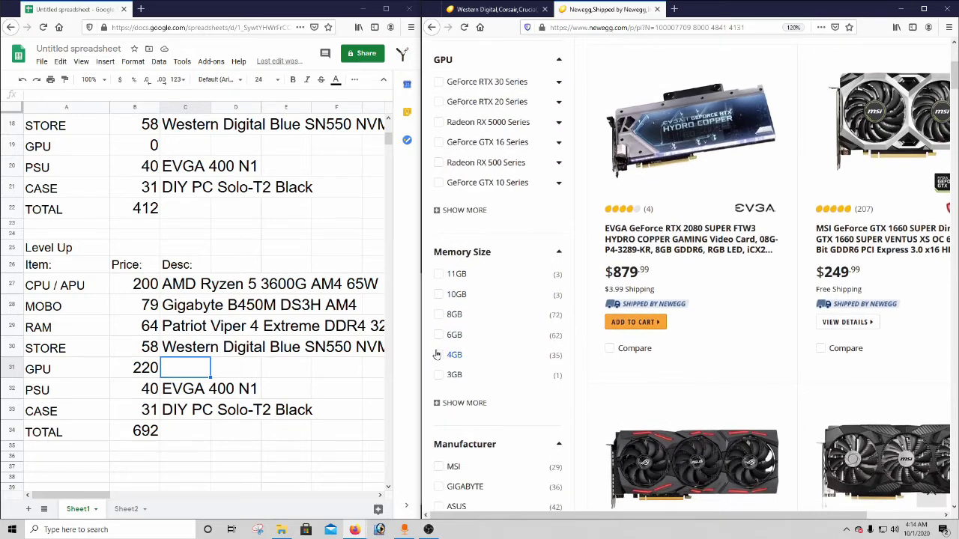
{"action": "left_click", "coordinate": [439, 336]}
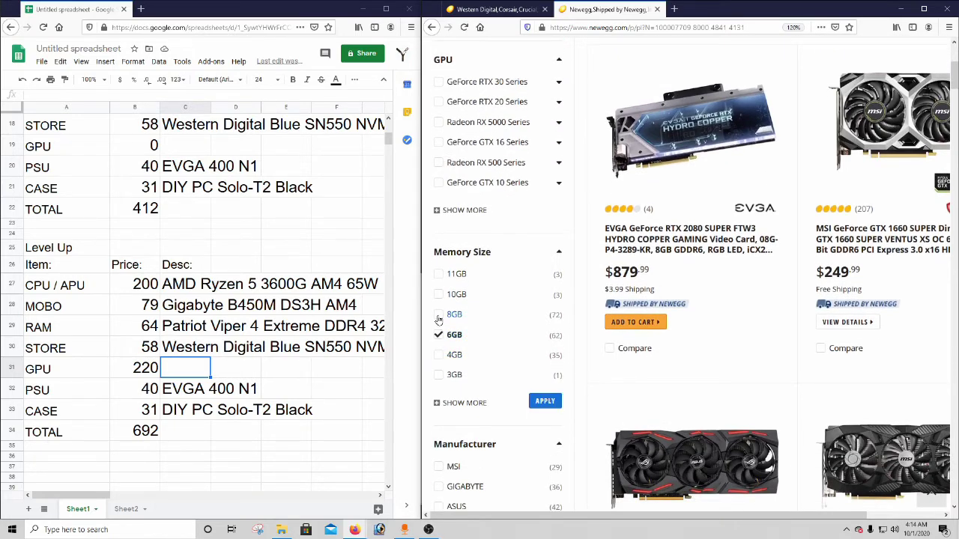
{"action": "left_click", "coordinate": [438, 314]}
{"action": "scroll", "coordinate": [516, 375], "scroll_direction": "down", "scroll_amount": 3}
{"action": "scroll", "coordinate": [523, 329], "scroll_direction": "down", "scroll_amount": 2}
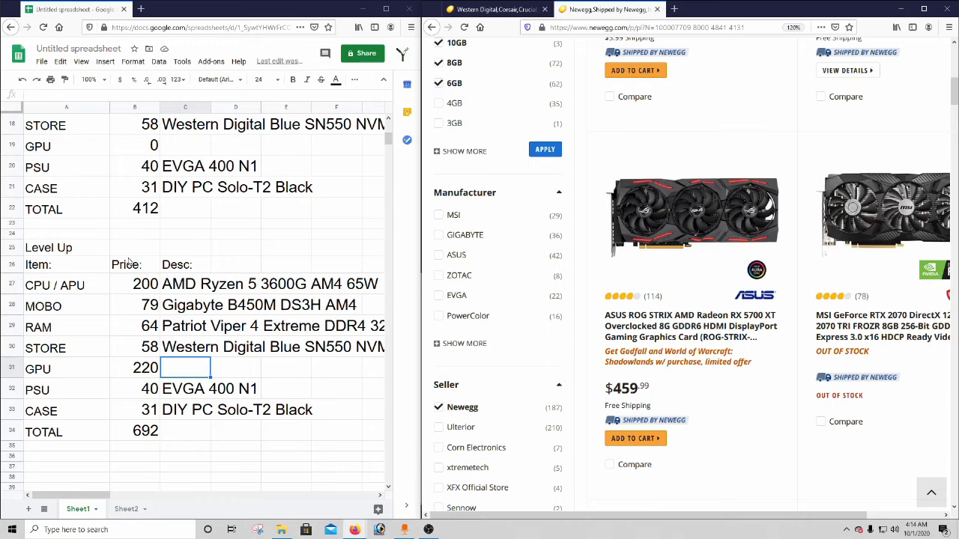
{"action": "scroll", "coordinate": [195, 240], "scroll_direction": "up", "scroll_amount": 5}
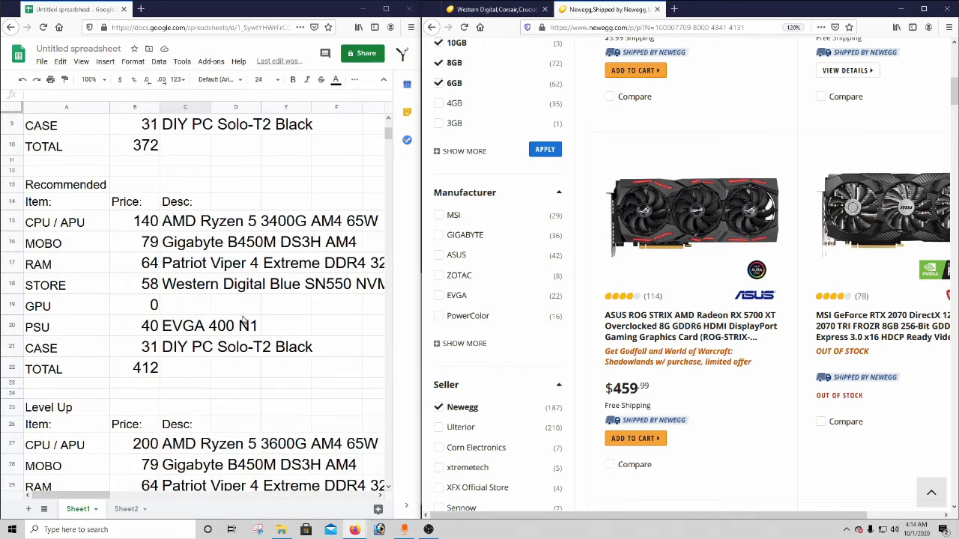
{"action": "scroll", "coordinate": [248, 315], "scroll_direction": "down", "scroll_amount": 4}
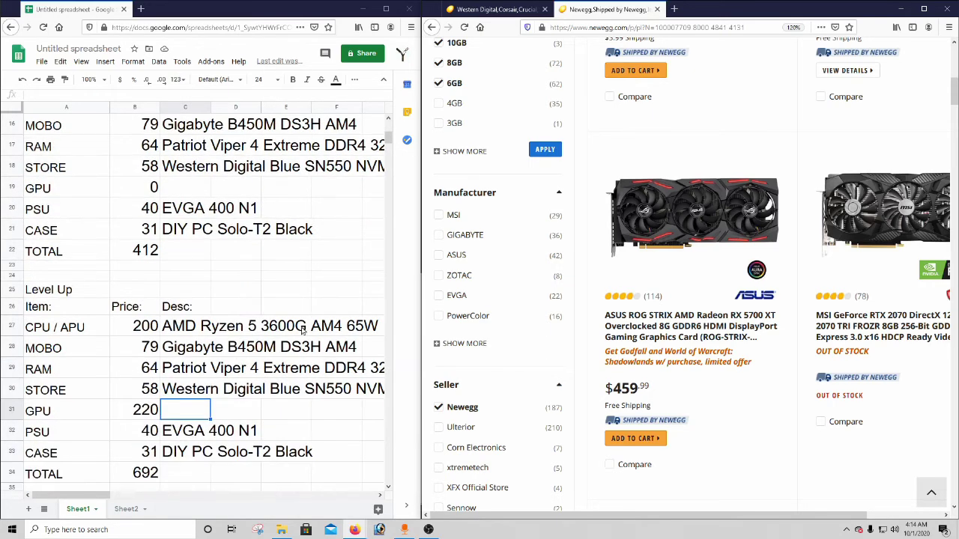
{"action": "left_click", "coordinate": [544, 150]}
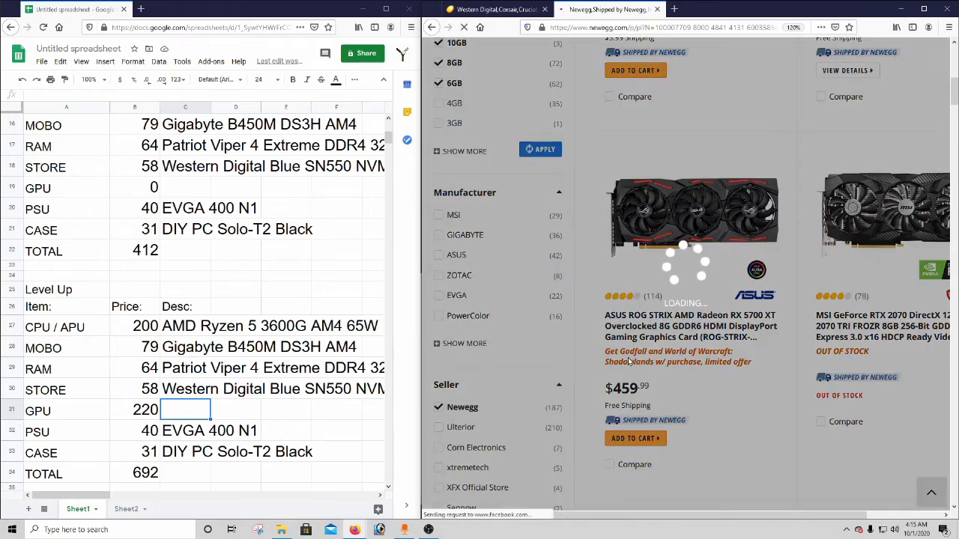
- Sort the filtered graphics cards by lowest price
{"action": "scroll", "coordinate": [619, 414], "scroll_direction": "down", "scroll_amount": 3}
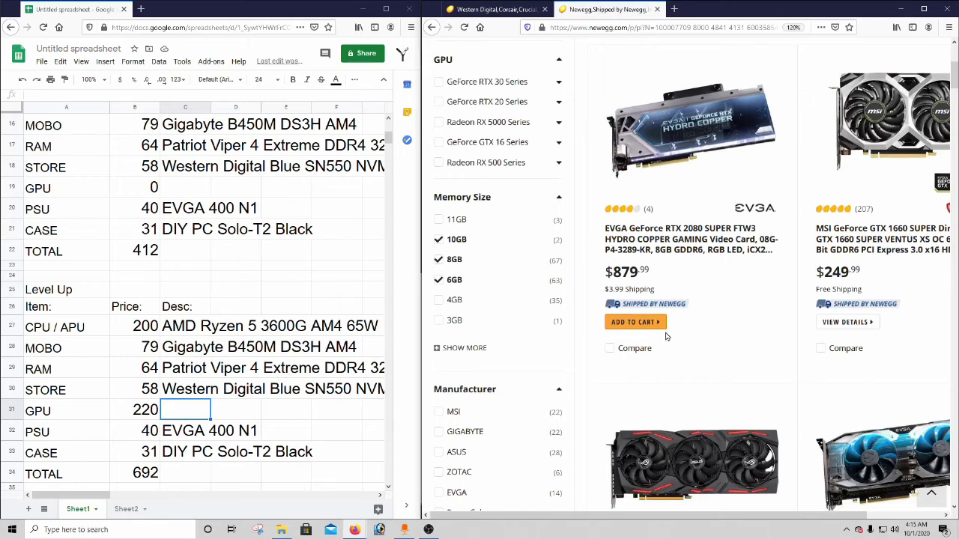
{"action": "scroll", "coordinate": [711, 359], "scroll_direction": "up", "scroll_amount": 3}
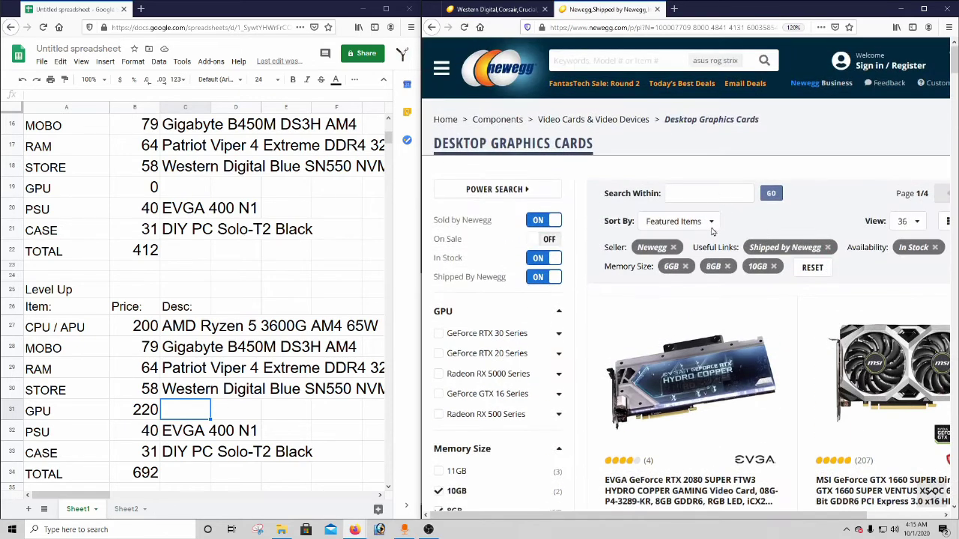
{"action": "left_click", "coordinate": [711, 225]}
{"action": "left_click", "coordinate": [663, 251]}
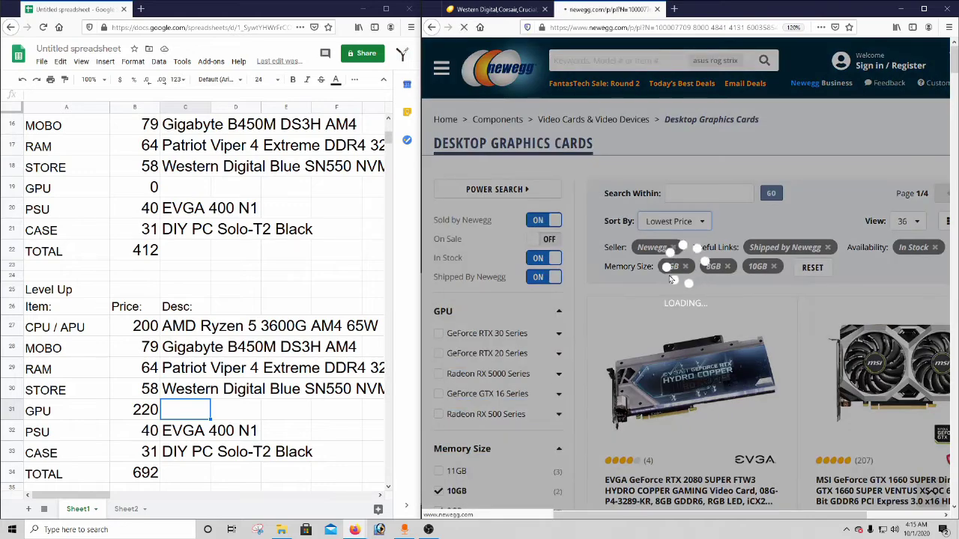
{"action": "scroll", "coordinate": [678, 255], "scroll_direction": "down", "scroll_amount": 3}
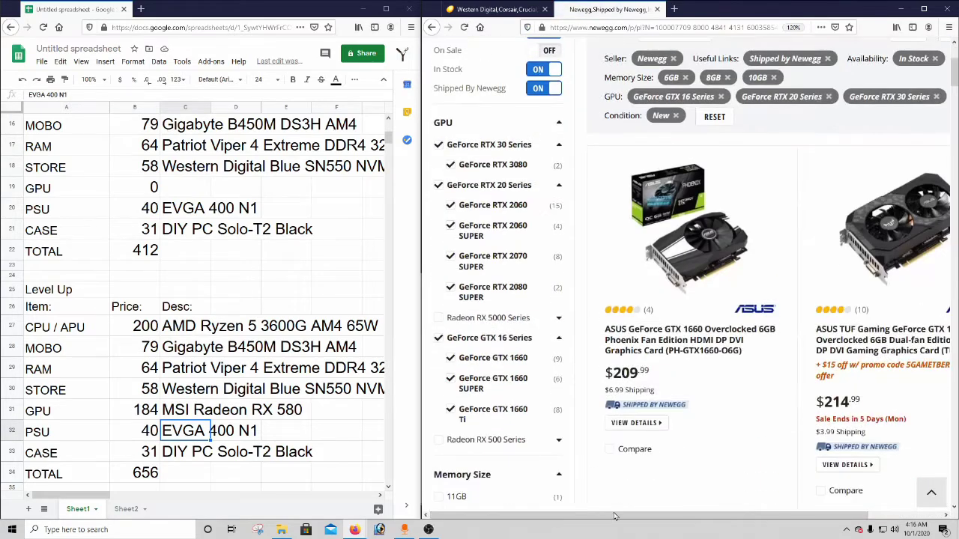
- Set the Level Up build's GPU price to 219 and its description to ASUS TUF GTX 1660
{"action": "left_click_drag", "start_coordinate": [615, 515], "coordinate": [675, 516]}
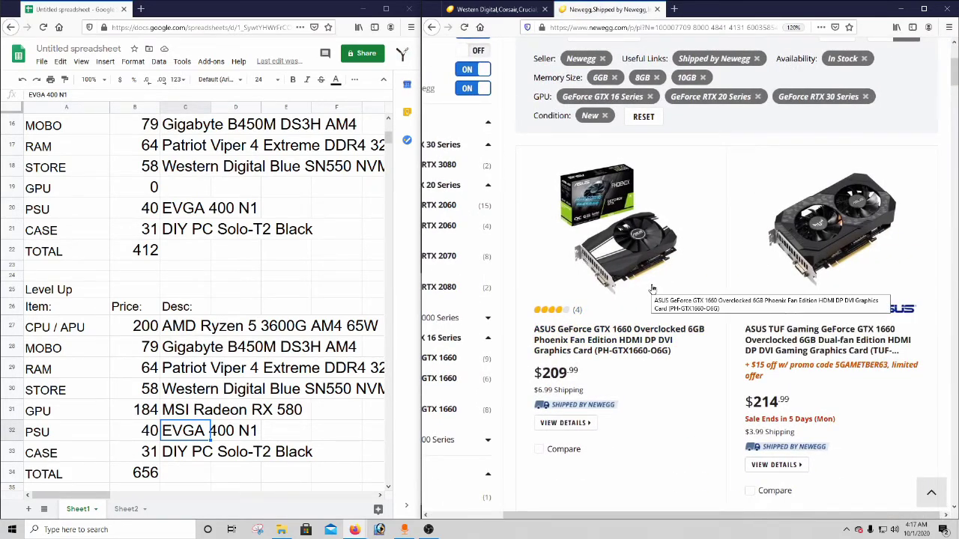
{"action": "scroll", "coordinate": [842, 344], "scroll_direction": "down", "scroll_amount": 1}
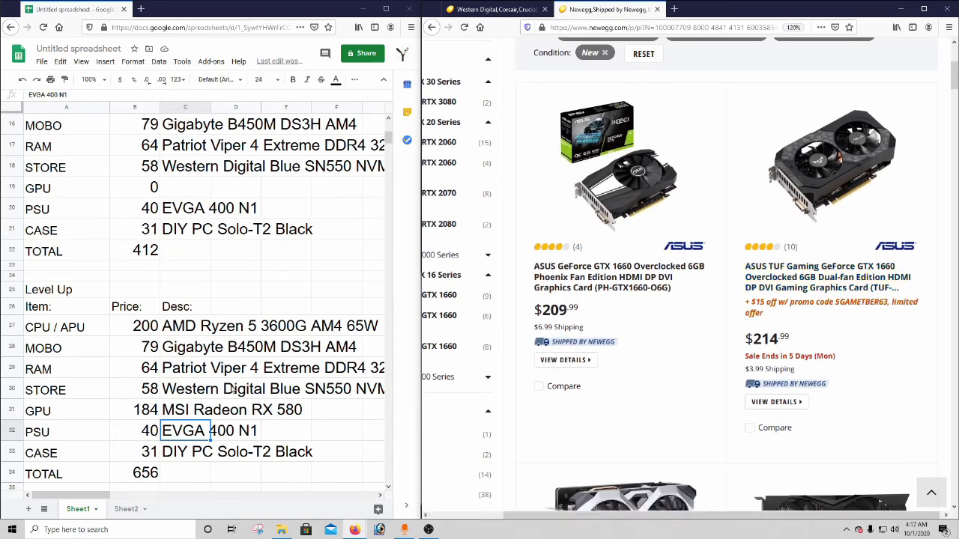
{"action": "left_click", "coordinate": [150, 405]}
{"action": "type", "text": "219"}
{"action": "key", "text": "Tab"}
{"action": "type", "text": "ASUS TUF GT"}
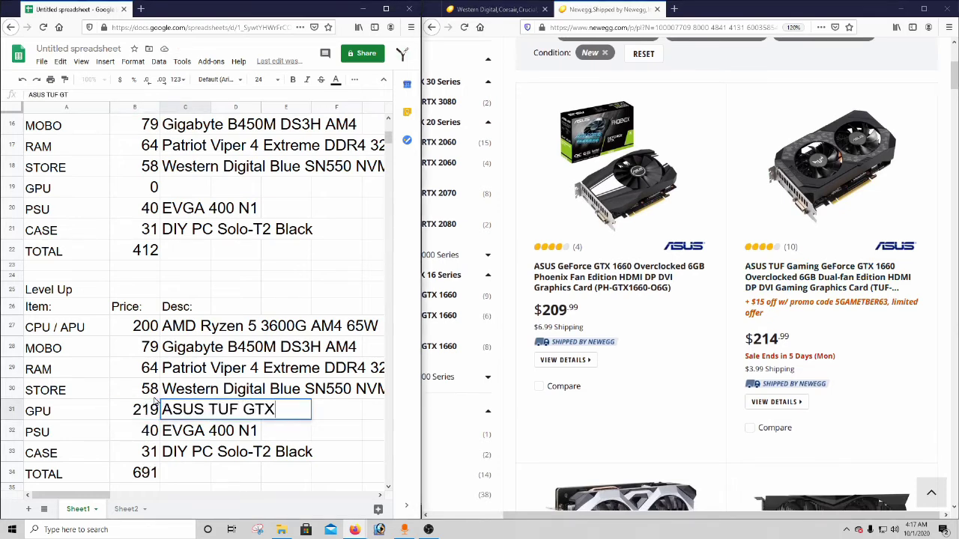
{"action": "type", "text": "X 1660"}
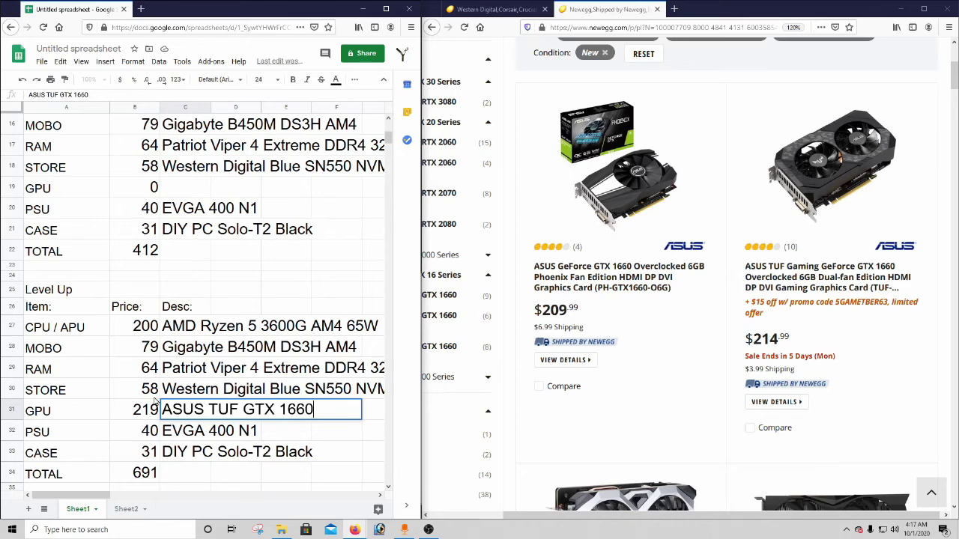
{"action": "key", "text": "Return"}
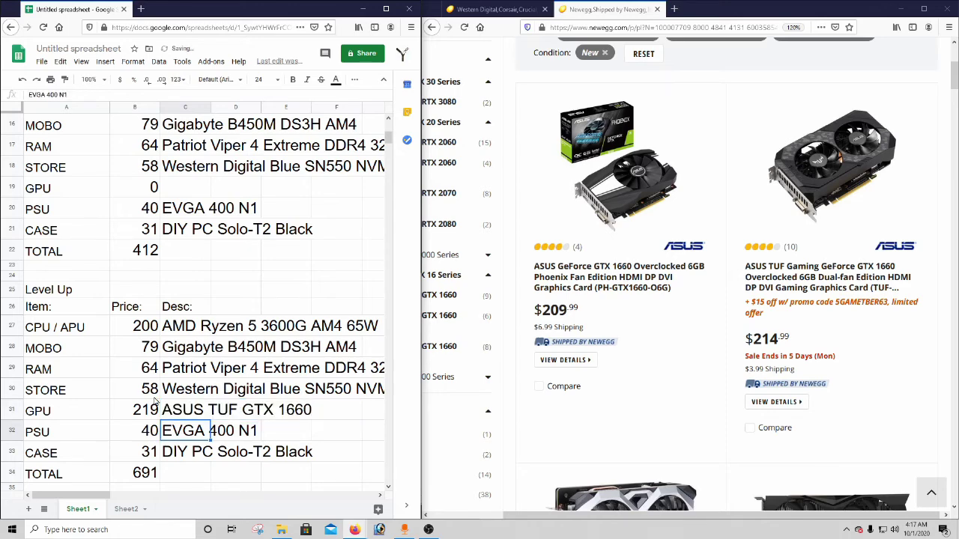
- Open the ASUS TUF Gaming GeForce GTX 1660 product page and examine its photos, ports and specifications
{"action": "scroll", "coordinate": [155, 402], "scroll_direction": "down", "scroll_amount": 2}
{"action": "left_click", "coordinate": [805, 277]}
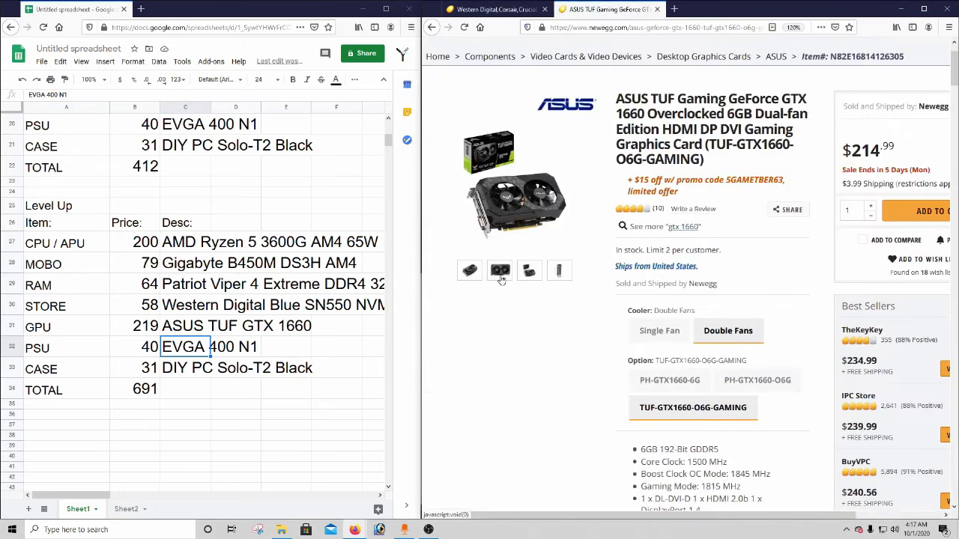
{"action": "left_click", "coordinate": [501, 273]}
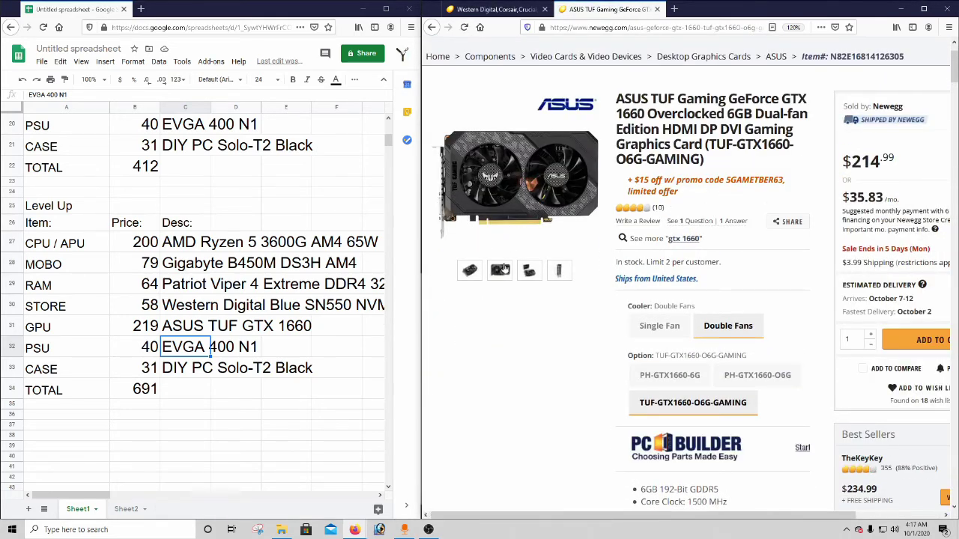
{"action": "mouse_move", "coordinate": [559, 271]}
{"action": "mouse_move", "coordinate": [498, 213]}
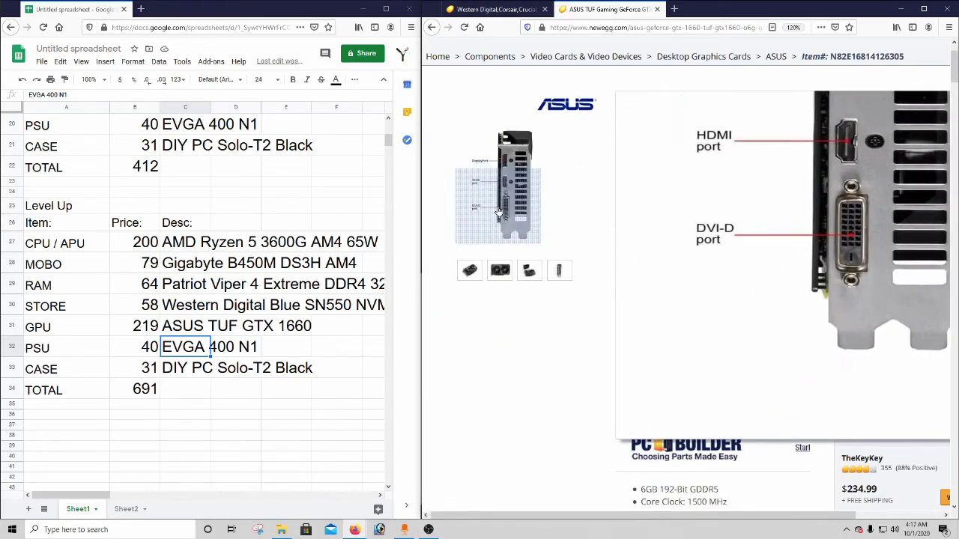
{"action": "mouse_move", "coordinate": [470, 269]}
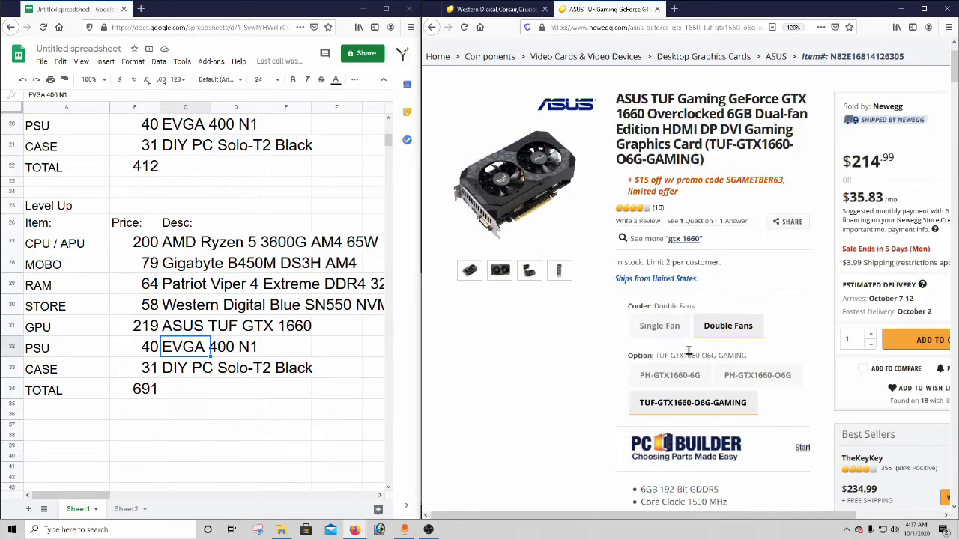
{"action": "scroll", "coordinate": [688, 352], "scroll_direction": "down", "scroll_amount": 15}
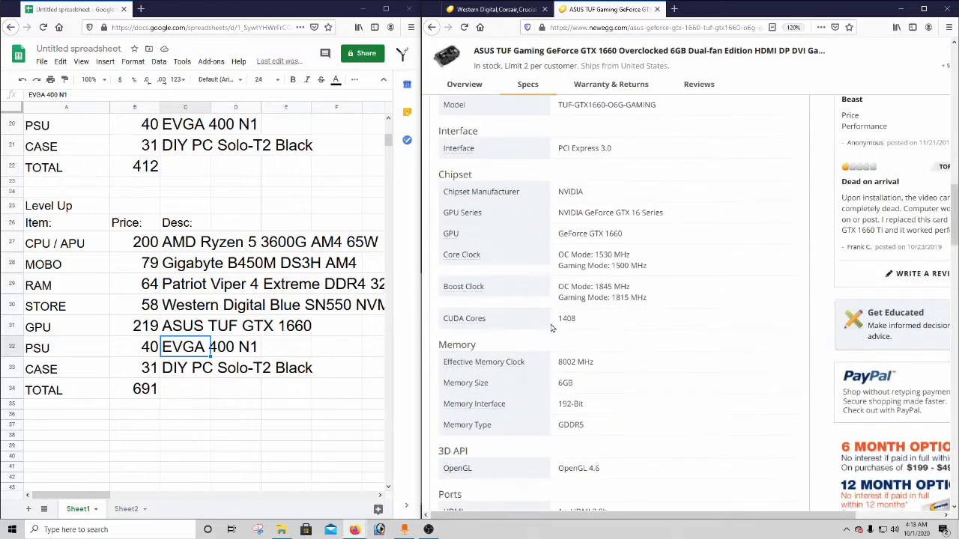
- Check the GTX 1660's recommended PSU wattage and power connector against the Level Up build's power supply
{"action": "scroll", "coordinate": [581, 266], "scroll_direction": "down", "scroll_amount": 5}
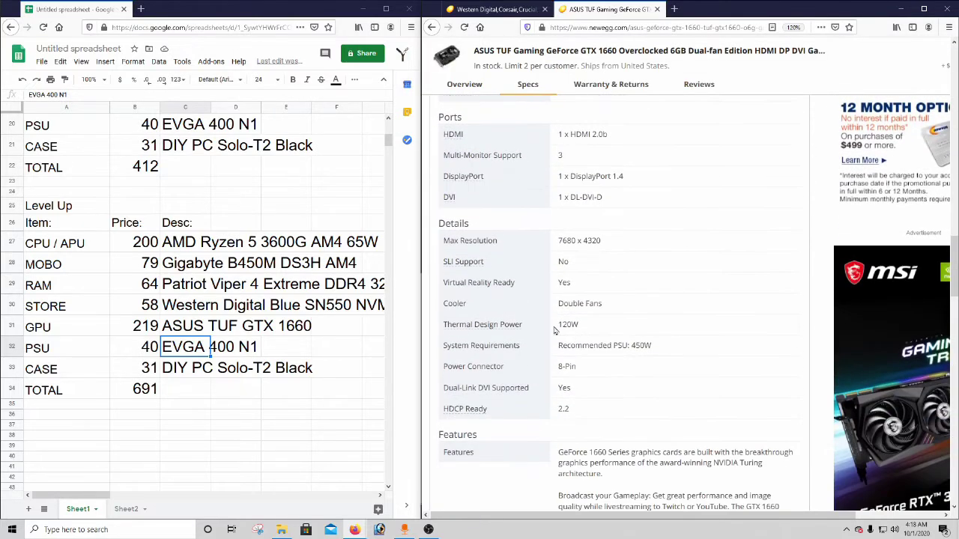
{"action": "left_click_drag", "start_coordinate": [630, 347], "coordinate": [661, 351]}
{"action": "left_click", "coordinate": [151, 352]}
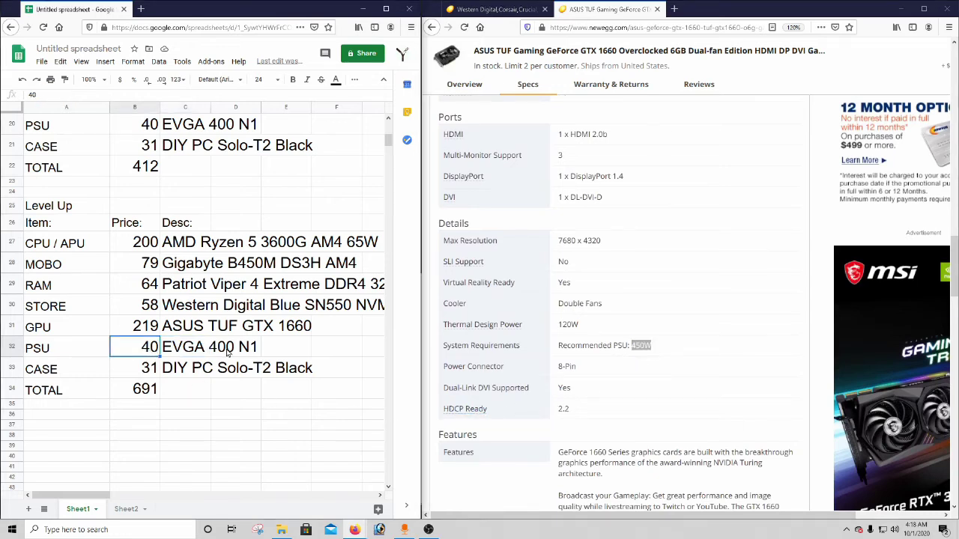
{"action": "left_click", "coordinate": [560, 367]}
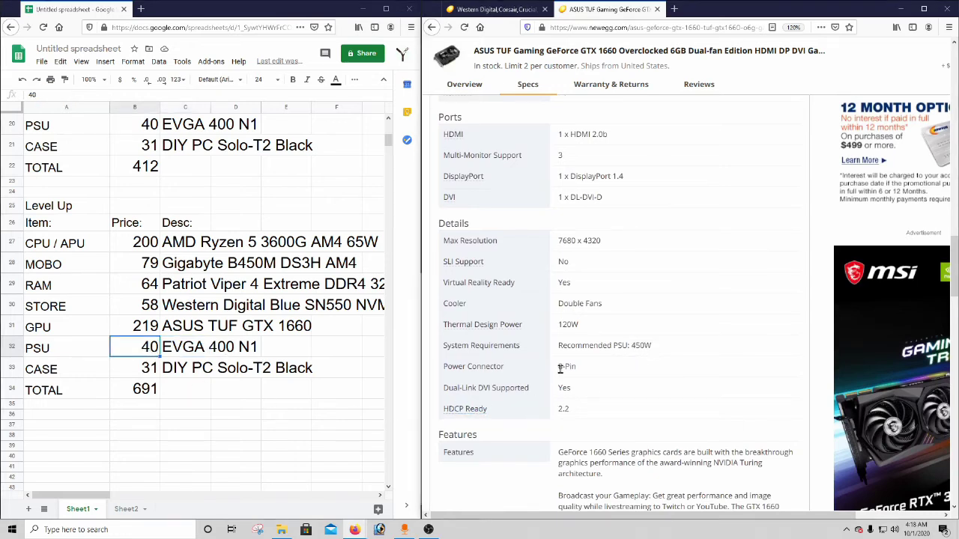
- Close the other Newegg tab and open the Power Supplies category under Components
{"action": "left_click", "coordinate": [491, 9]}
{"action": "left_click", "coordinate": [545, 9]}
{"action": "scroll", "coordinate": [631, 271], "scroll_direction": "up", "scroll_amount": 3}
{"action": "scroll", "coordinate": [632, 271], "scroll_direction": "up", "scroll_amount": 20}
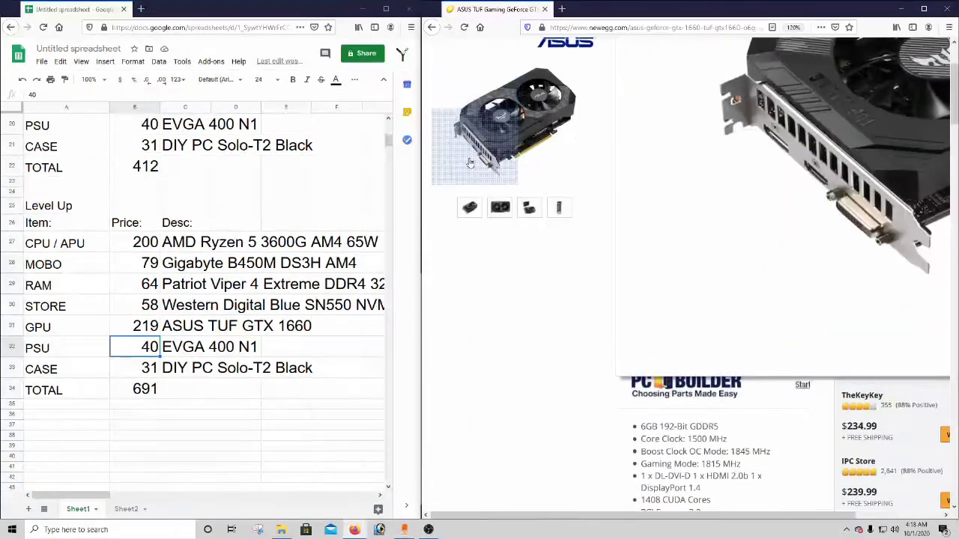
{"action": "left_click", "coordinate": [500, 122]}
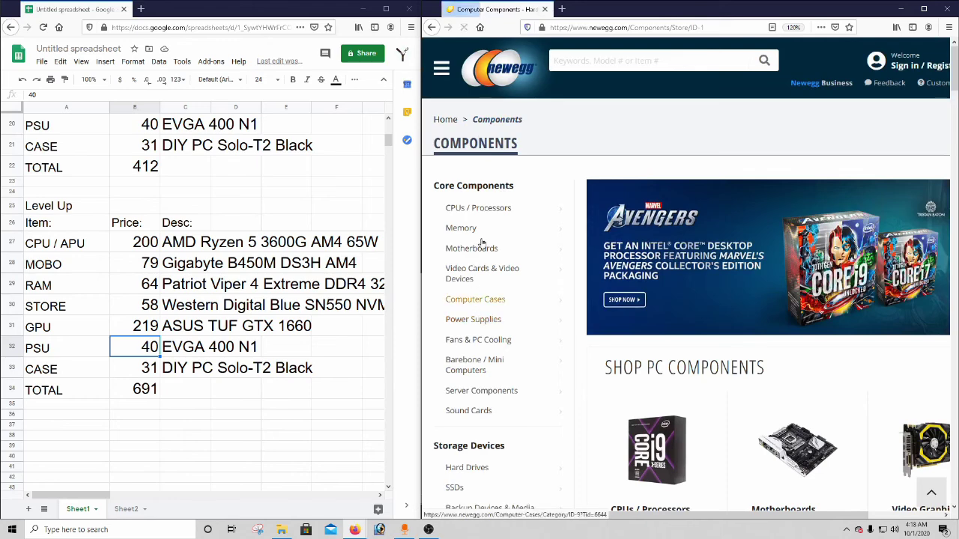
{"action": "left_click", "coordinate": [599, 312]}
- Limit the power supplies to items sold by Newegg, in stock and shipped by Newegg
{"action": "left_click", "coordinate": [544, 220]}
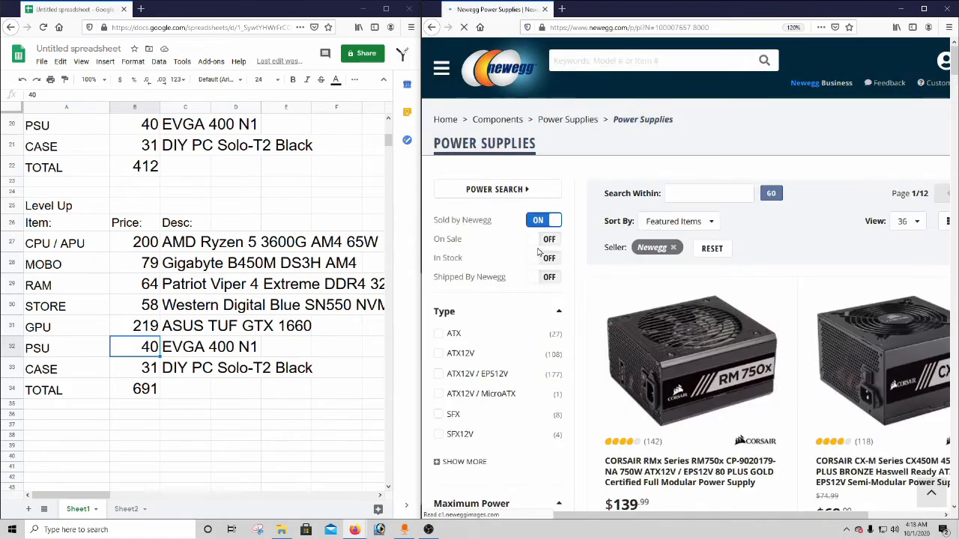
{"action": "scroll", "coordinate": [534, 202], "scroll_direction": "down", "scroll_amount": 1}
{"action": "left_click", "coordinate": [537, 197]}
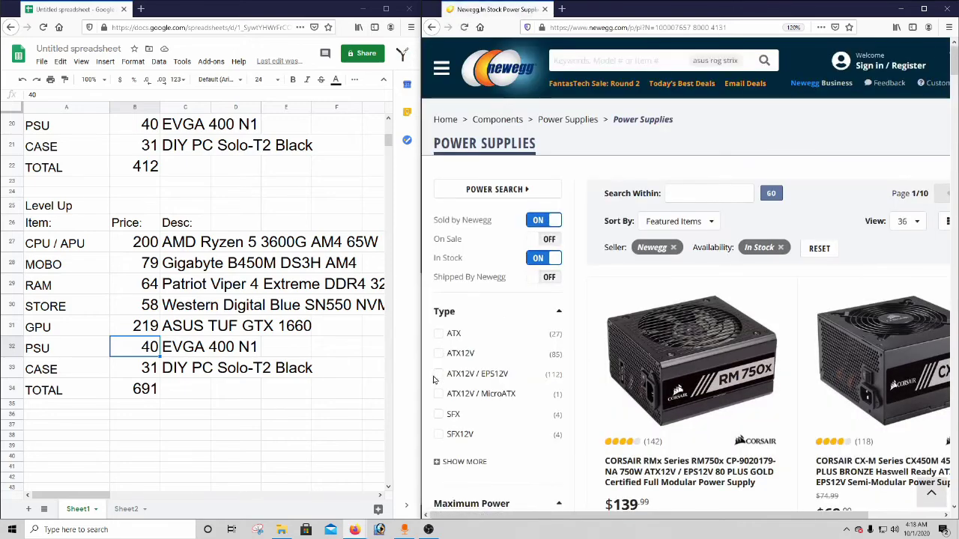
- Filter the power supplies to ATX, ATX12V and ATX12V / EPS12V types with 500W - 599W and 600W - 699W maximum power, sorted by lowest price
{"action": "left_click", "coordinate": [448, 374]}
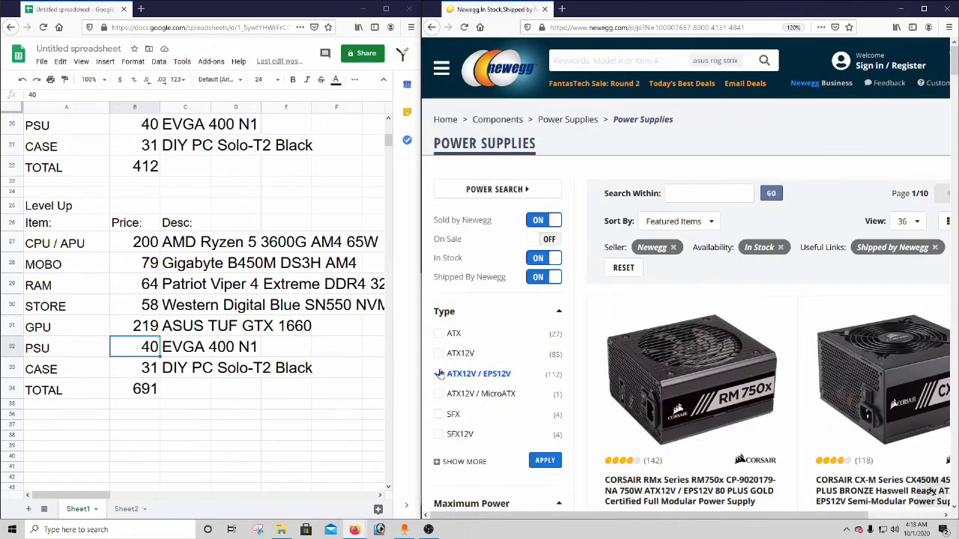
{"action": "left_click", "coordinate": [450, 353]}
{"action": "left_click", "coordinate": [449, 333]}
{"action": "scroll", "coordinate": [457, 345], "scroll_direction": "down", "scroll_amount": 3}
{"action": "left_click", "coordinate": [479, 377]}
{"action": "left_click", "coordinate": [480, 398]}
{"action": "left_click", "coordinate": [545, 464]}
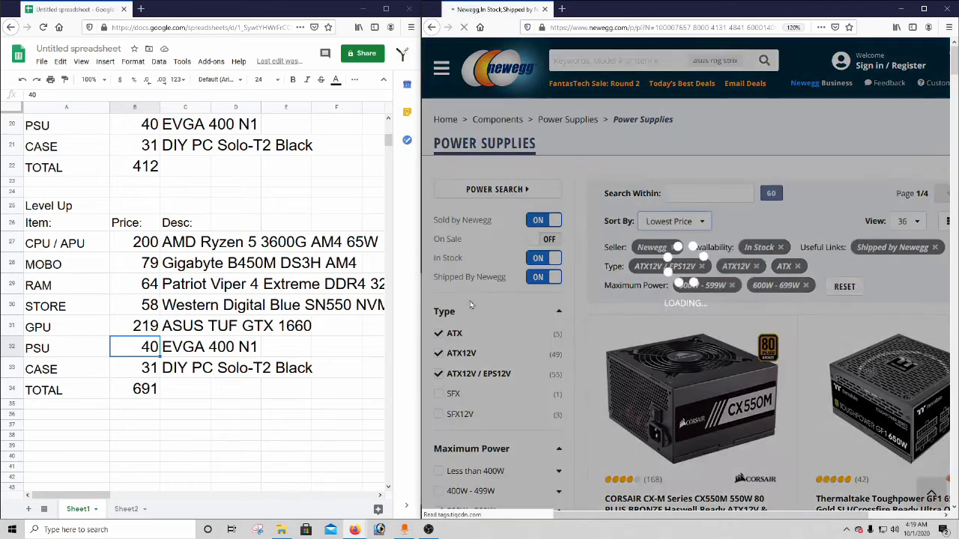
- Widen the store's browser window and limit the power supplies to New condition
{"action": "left_click_drag", "start_coordinate": [422, 322], "coordinate": [376, 323]}
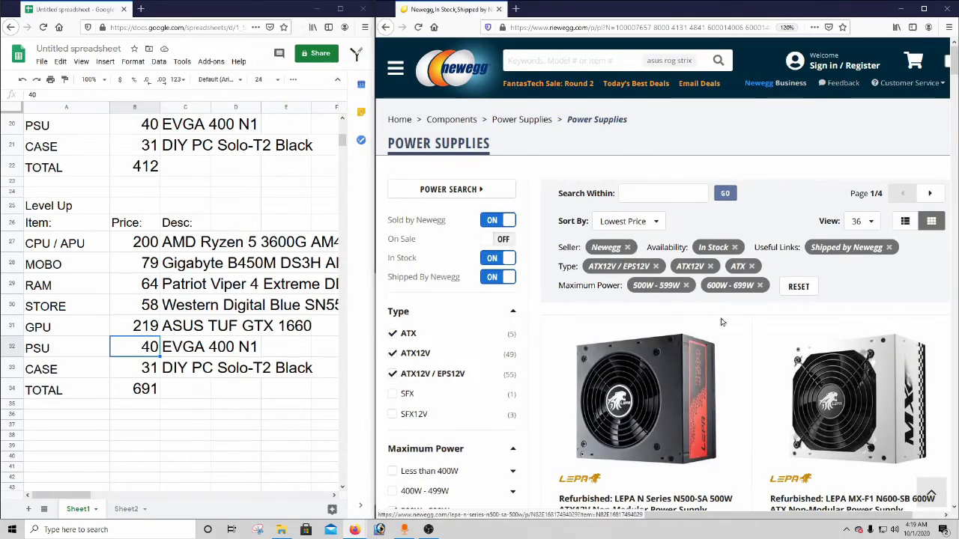
{"action": "scroll", "coordinate": [721, 322], "scroll_direction": "down", "scroll_amount": 2}
{"action": "scroll", "coordinate": [442, 343], "scroll_direction": "down", "scroll_amount": 8}
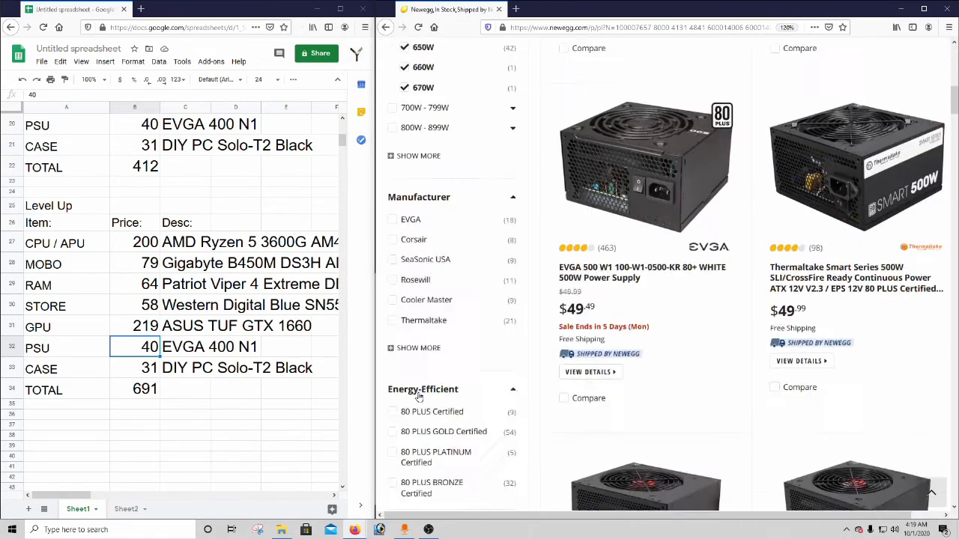
{"action": "left_click", "coordinate": [403, 295]}
{"action": "left_click", "coordinate": [500, 363]}
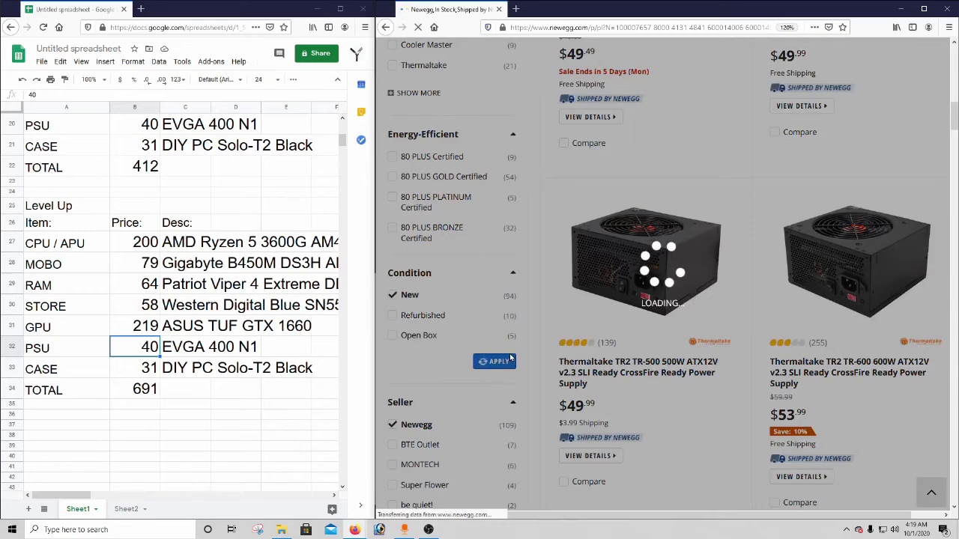
- Compare the prices, wattages and efficiency ratings of the filtered power supplies
{"action": "scroll", "coordinate": [655, 403], "scroll_direction": "down", "scroll_amount": 2}
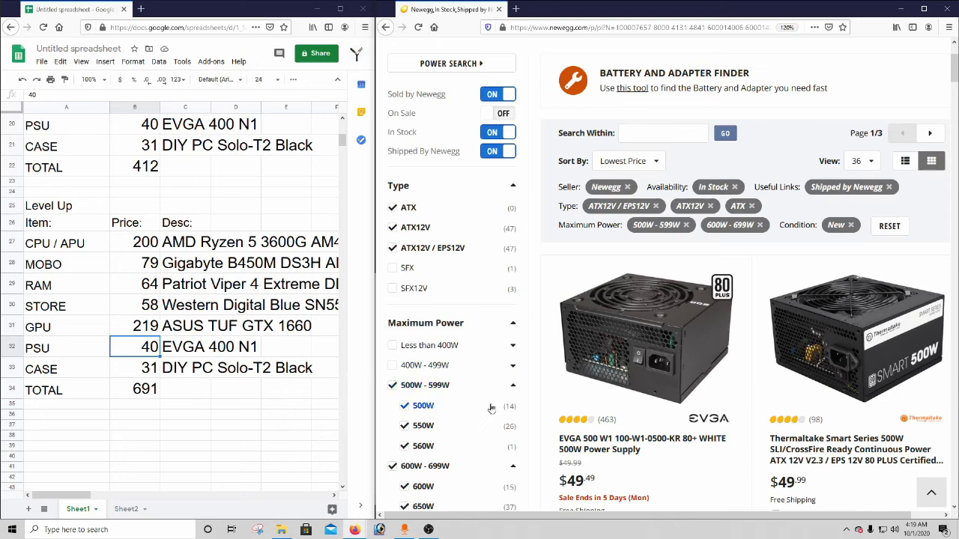
{"action": "scroll", "coordinate": [824, 358], "scroll_direction": "down", "scroll_amount": 3}
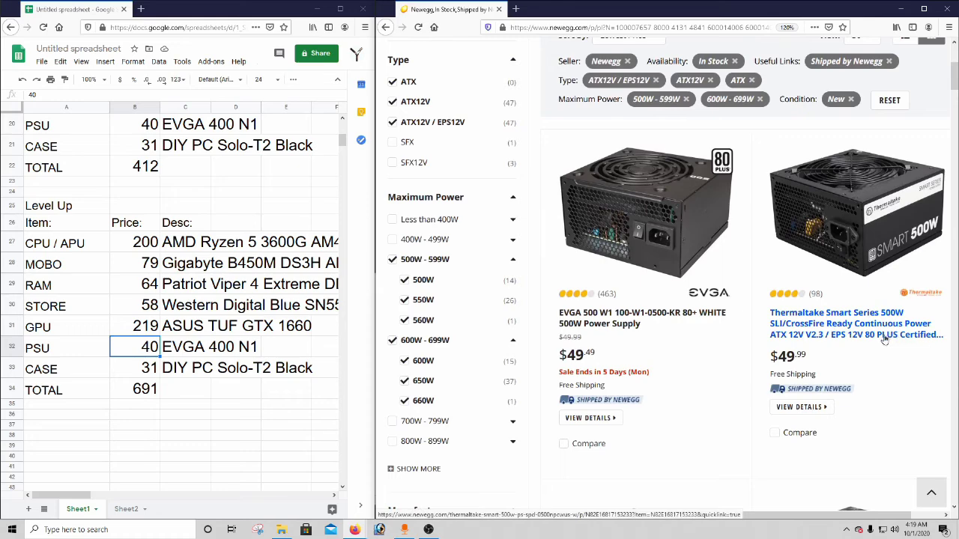
{"action": "scroll", "coordinate": [879, 340], "scroll_direction": "down", "scroll_amount": 4}
{"action": "scroll", "coordinate": [879, 341], "scroll_direction": "down", "scroll_amount": 10}
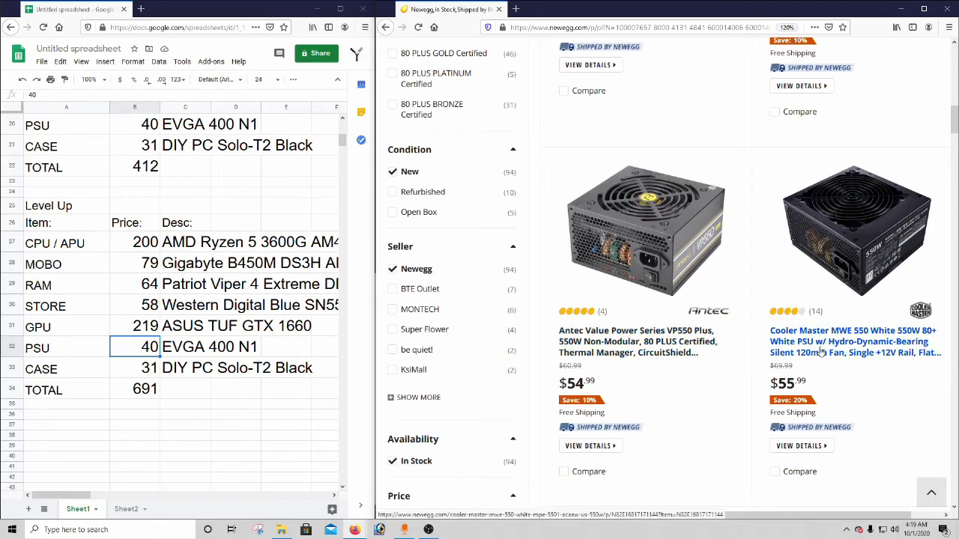
{"action": "scroll", "coordinate": [821, 349], "scroll_direction": "down", "scroll_amount": 8}
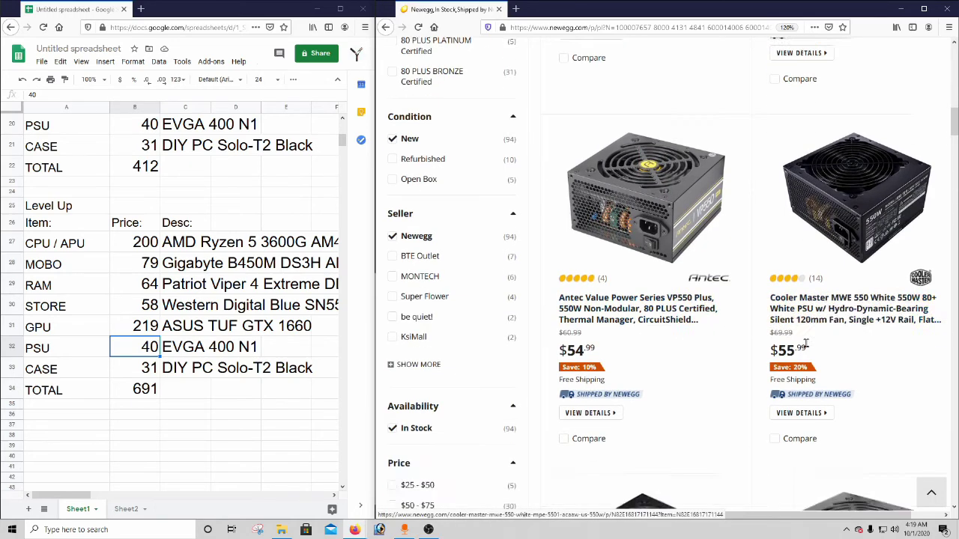
{"action": "scroll", "coordinate": [777, 325], "scroll_direction": "down", "scroll_amount": 4}
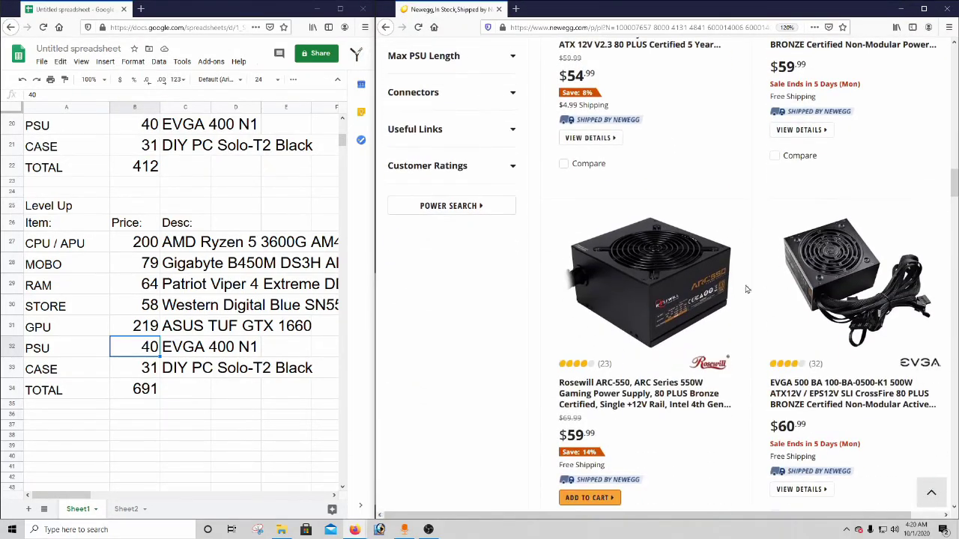
{"action": "scroll", "coordinate": [816, 329], "scroll_direction": "down", "scroll_amount": 1}
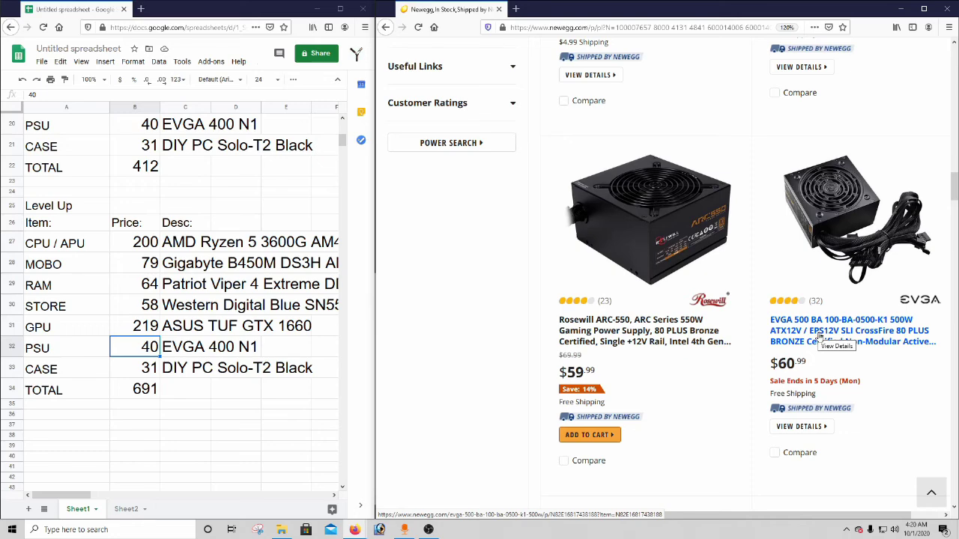
{"action": "scroll", "coordinate": [820, 337], "scroll_direction": "down", "scroll_amount": 4}
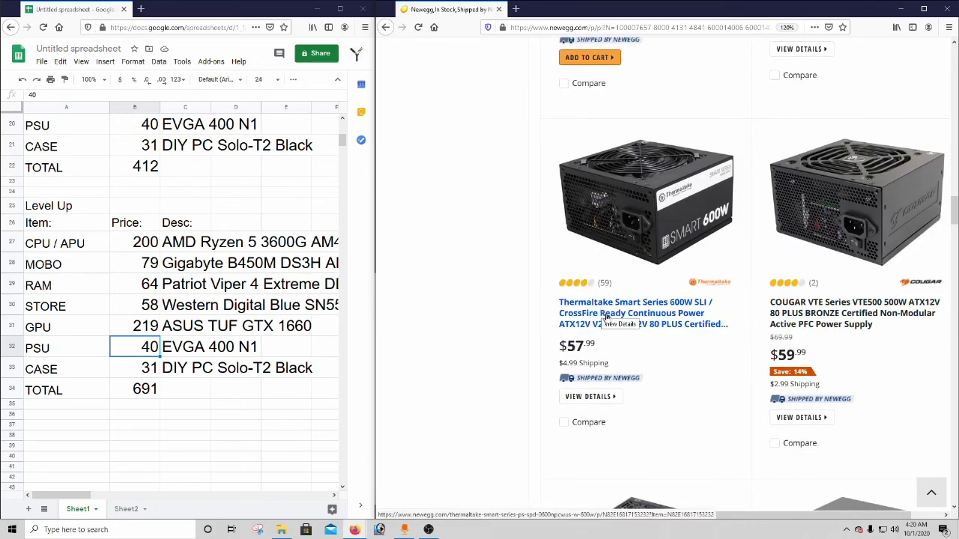
- Open the Thermaltake Smart Series 600W power supply in a new tab and examine its specifications and ATX, EPS and PCI-E connectors
{"action": "right_click", "coordinate": [595, 312]}
{"action": "left_click", "coordinate": [622, 317]}
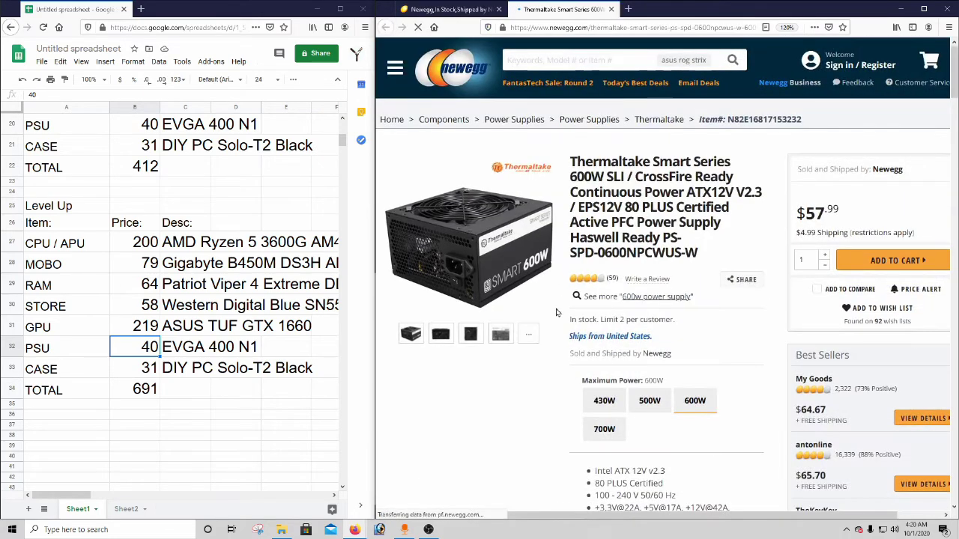
{"action": "scroll", "coordinate": [557, 315], "scroll_direction": "down", "scroll_amount": 5}
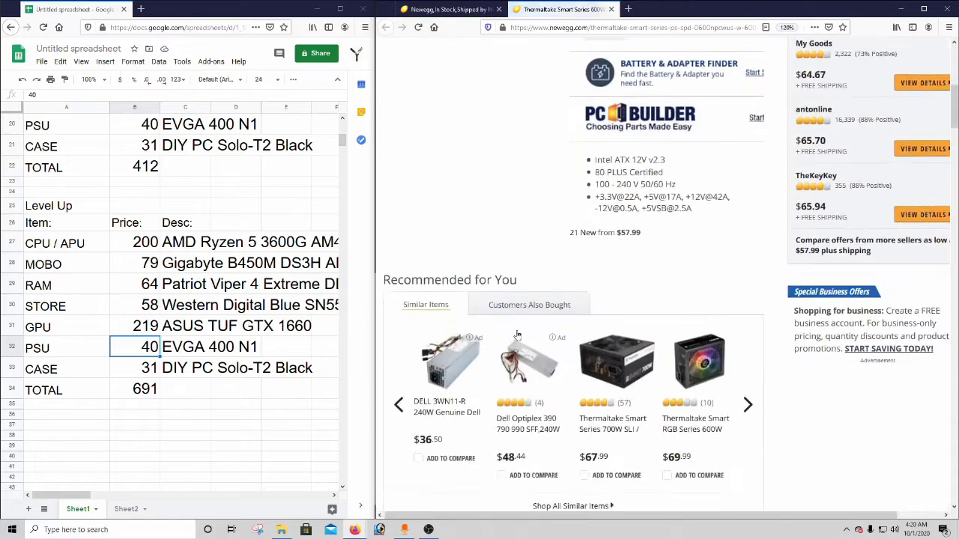
{"action": "scroll", "coordinate": [516, 335], "scroll_direction": "down", "scroll_amount": 5}
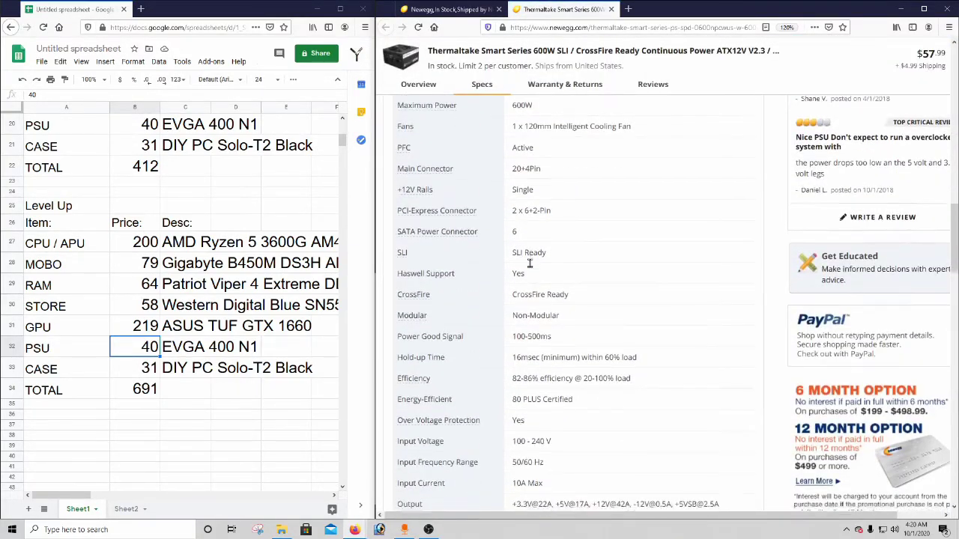
{"action": "scroll", "coordinate": [525, 266], "scroll_direction": "down", "scroll_amount": 5}
{"action": "scroll", "coordinate": [528, 274], "scroll_direction": "down", "scroll_amount": 1}
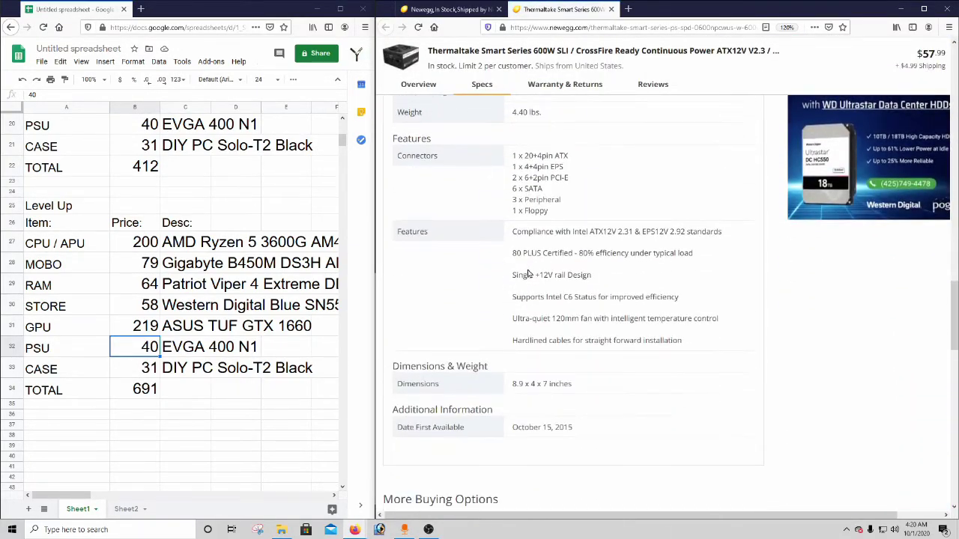
{"action": "left_click_drag", "start_coordinate": [517, 217], "coordinate": [575, 229]}
{"action": "left_click_drag", "start_coordinate": [517, 229], "coordinate": [567, 237]}
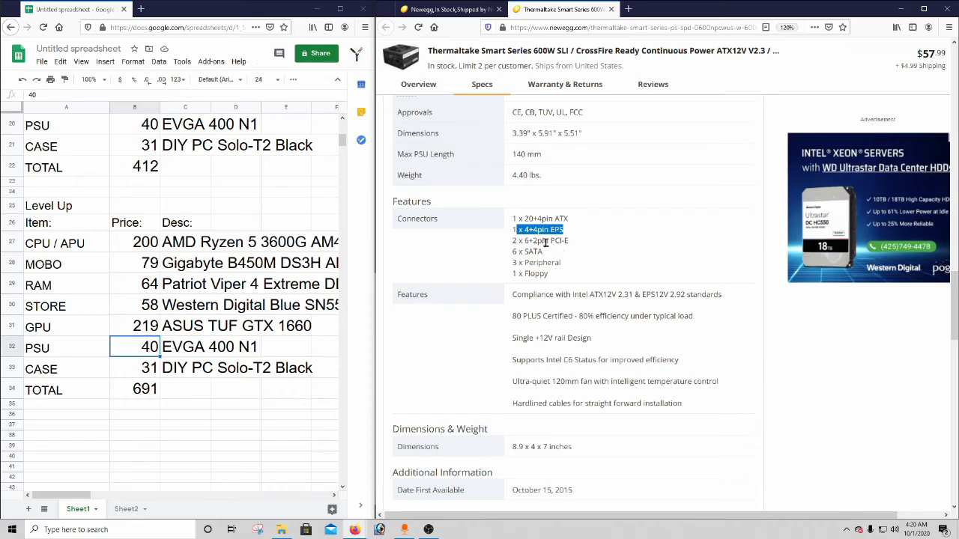
{"action": "left_click_drag", "start_coordinate": [513, 230], "coordinate": [567, 237]}
{"action": "left_click_drag", "start_coordinate": [514, 240], "coordinate": [558, 241]}
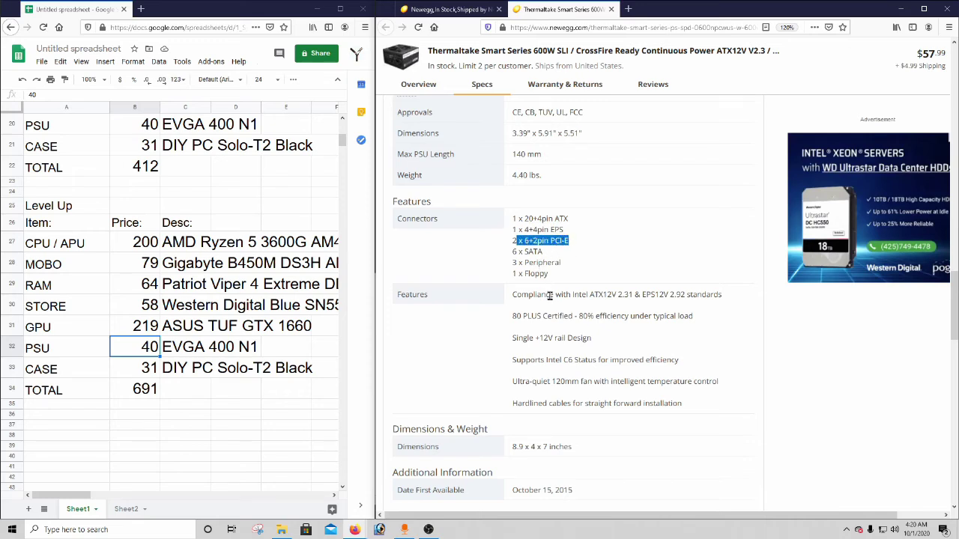
- Set the Level Up build's PSU price to 63 and its description to Thermaltake 600W
{"action": "scroll", "coordinate": [615, 322], "scroll_direction": "up", "scroll_amount": 20}
{"action": "left_click", "coordinate": [146, 350]}
{"action": "type", "text": "63"}
{"action": "key", "text": "Tab"}
{"action": "type", "text": "Thermaltake 600W"}
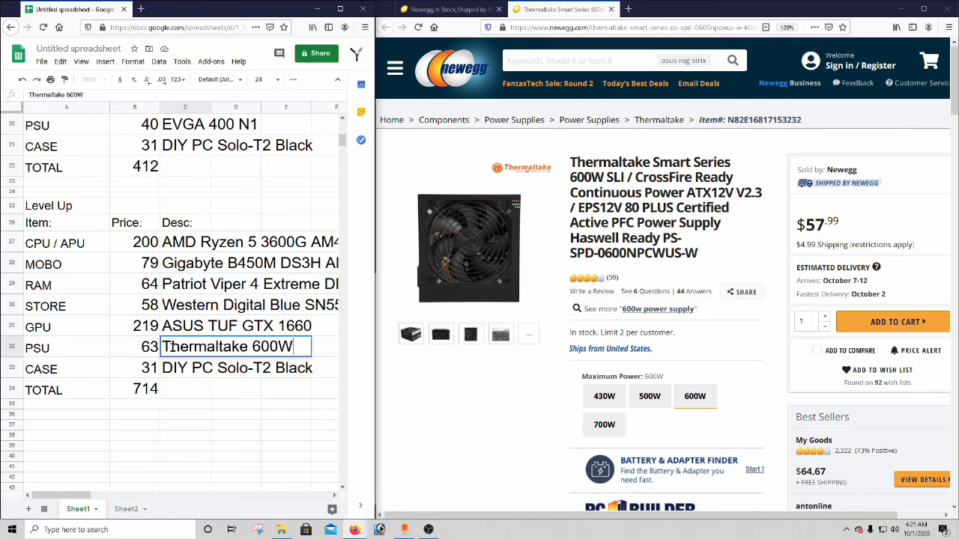
{"action": "key", "text": "Return"}
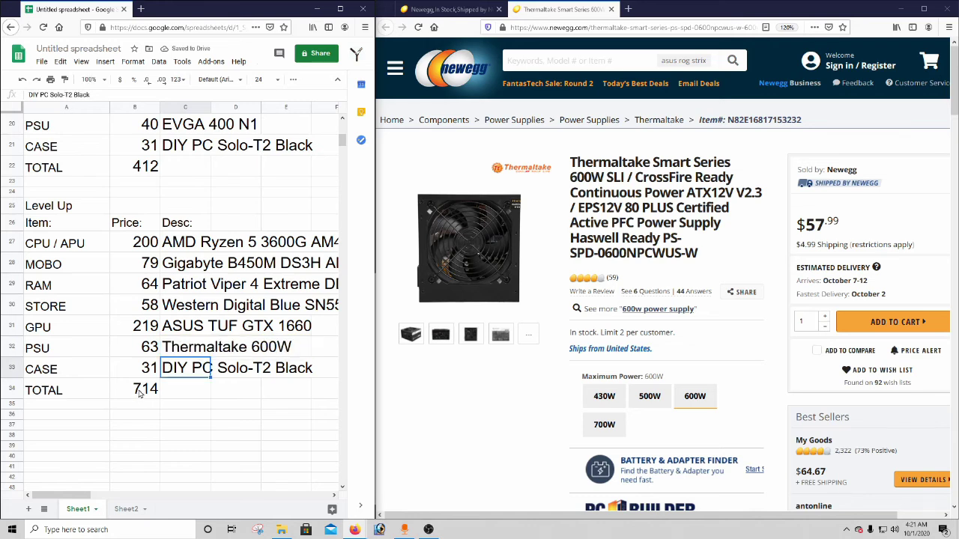
- Review the part prices and totals of the Budget, Recommended and Level Up builds
{"action": "left_click", "coordinate": [150, 368]}
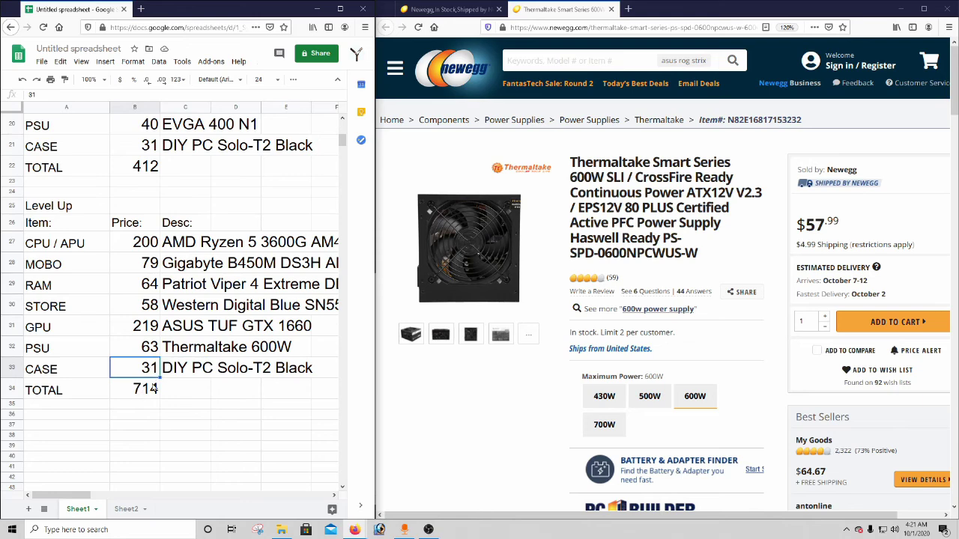
{"action": "left_click", "coordinate": [148, 393]}
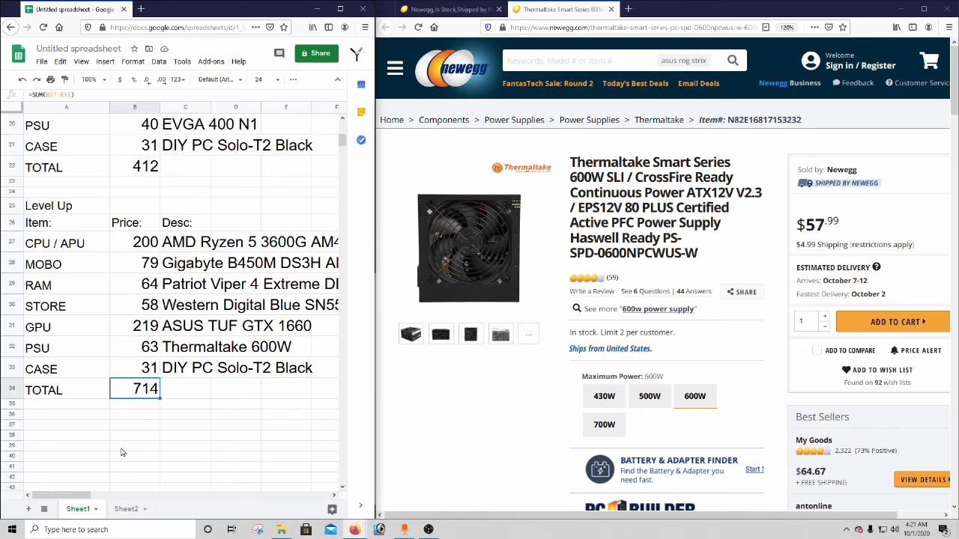
{"action": "scroll", "coordinate": [123, 451], "scroll_direction": "up", "scroll_amount": 5}
{"action": "scroll", "coordinate": [124, 374], "scroll_direction": "down", "scroll_amount": 8}
{"action": "scroll", "coordinate": [94, 338], "scroll_direction": "up", "scroll_amount": 6}
{"action": "scroll", "coordinate": [230, 380], "scroll_direction": "down", "scroll_amount": 2}
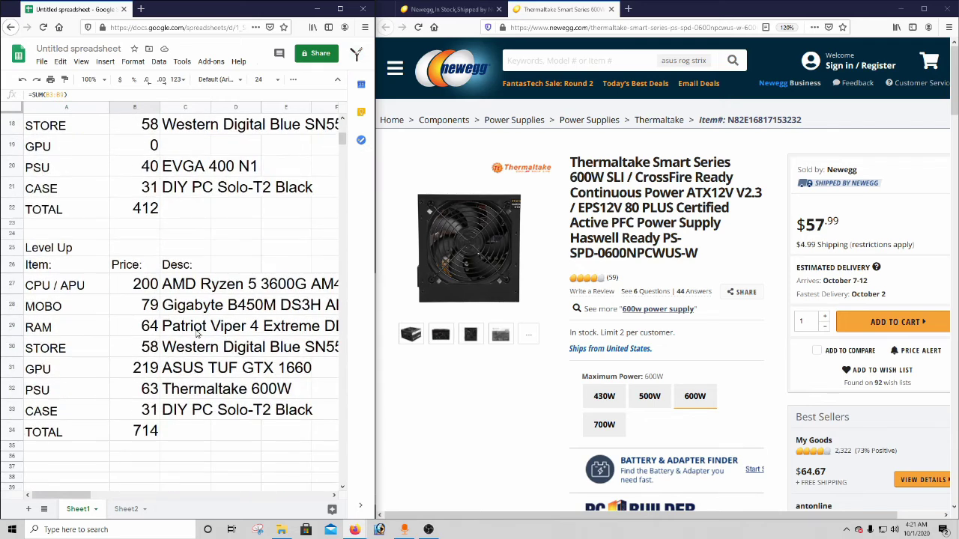
{"action": "scroll", "coordinate": [158, 430], "scroll_direction": "up", "scroll_amount": 2}
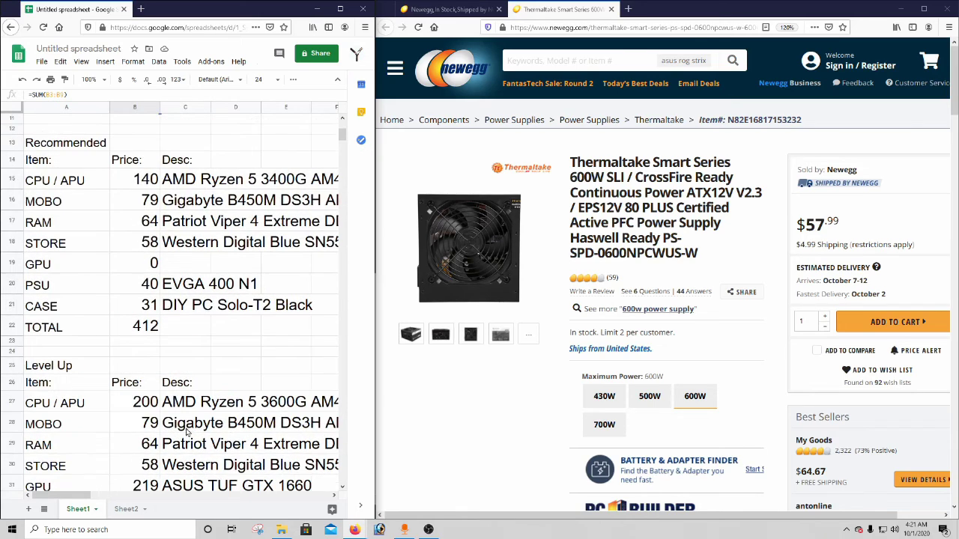
{"action": "scroll", "coordinate": [154, 449], "scroll_direction": "up", "scroll_amount": 2}
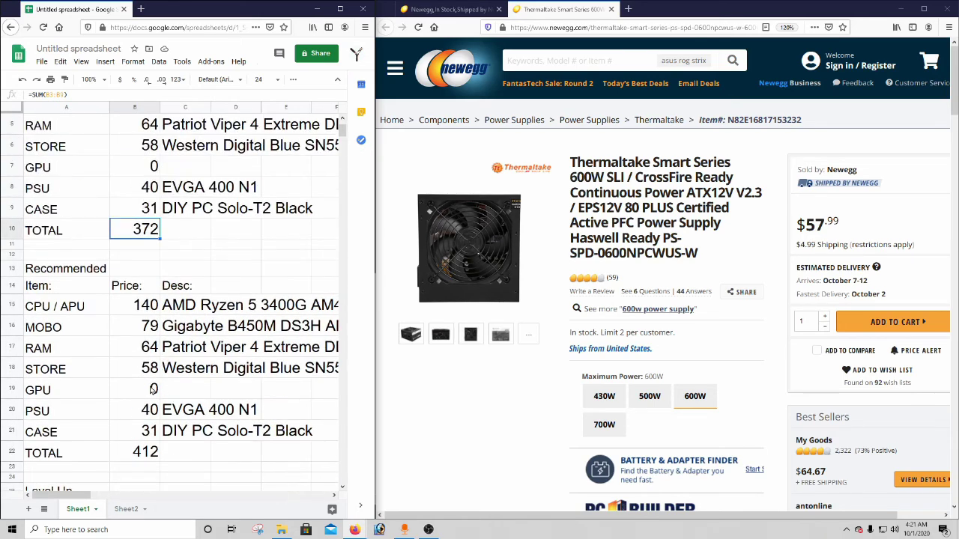
{"action": "left_click", "coordinate": [150, 454]}
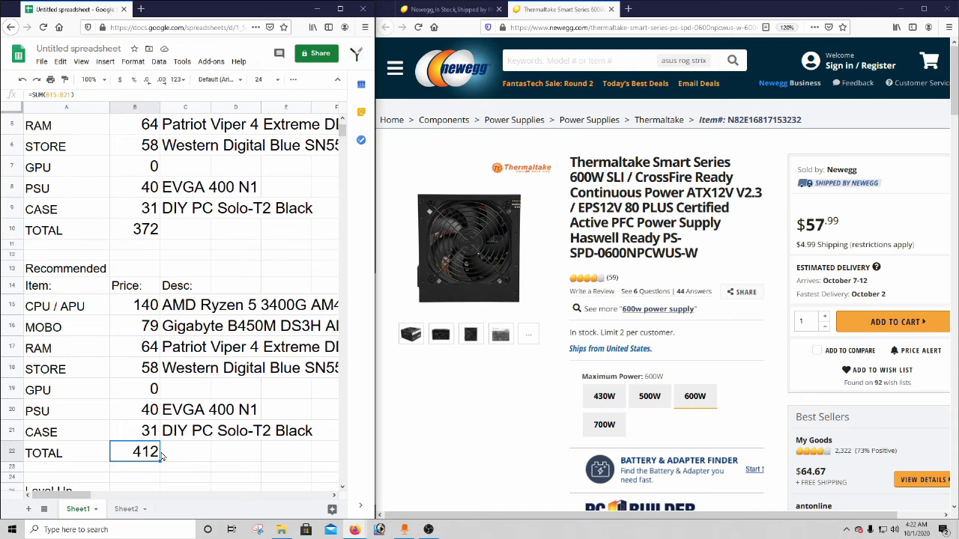
{"action": "scroll", "coordinate": [161, 457], "scroll_direction": "down", "scroll_amount": 5}
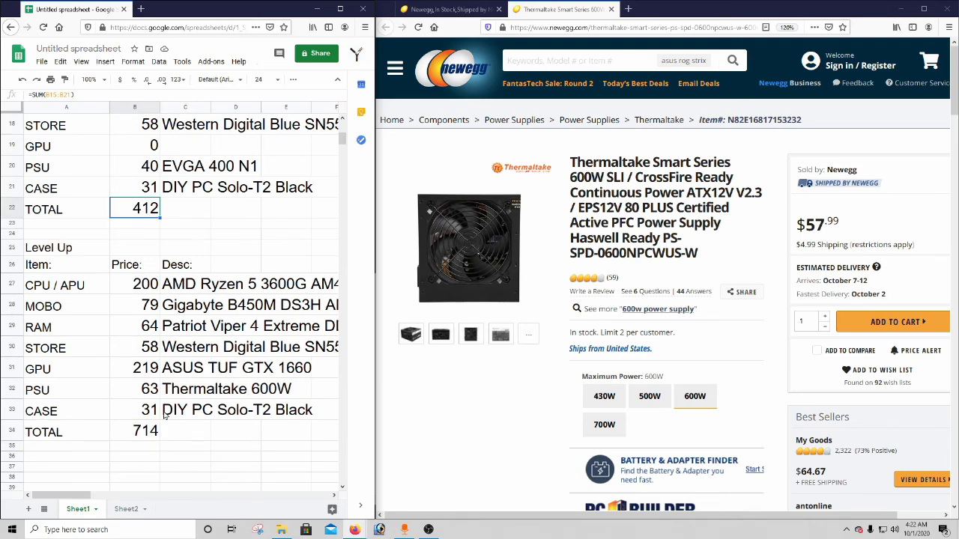
{"action": "scroll", "coordinate": [111, 456], "scroll_direction": "up", "scroll_amount": 4}
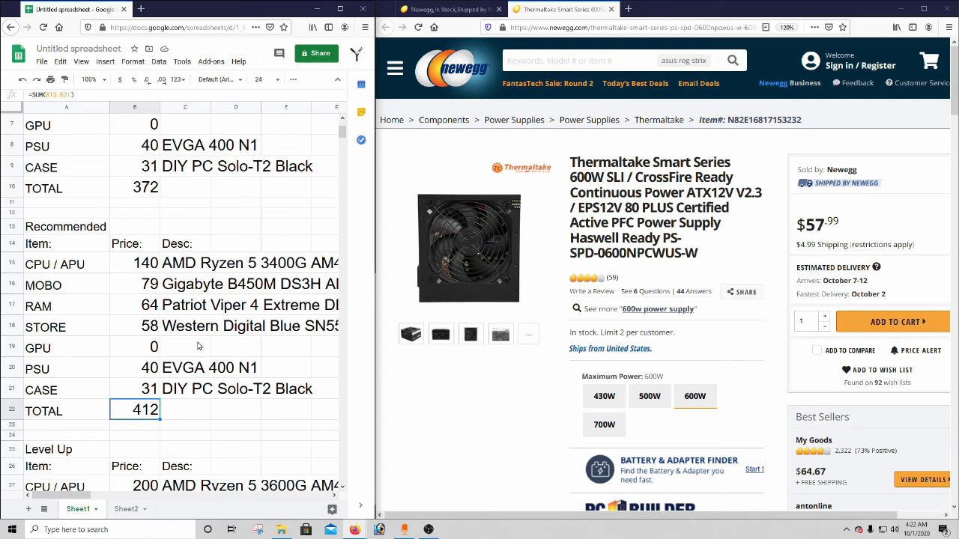
{"action": "left_click", "coordinate": [148, 270]}
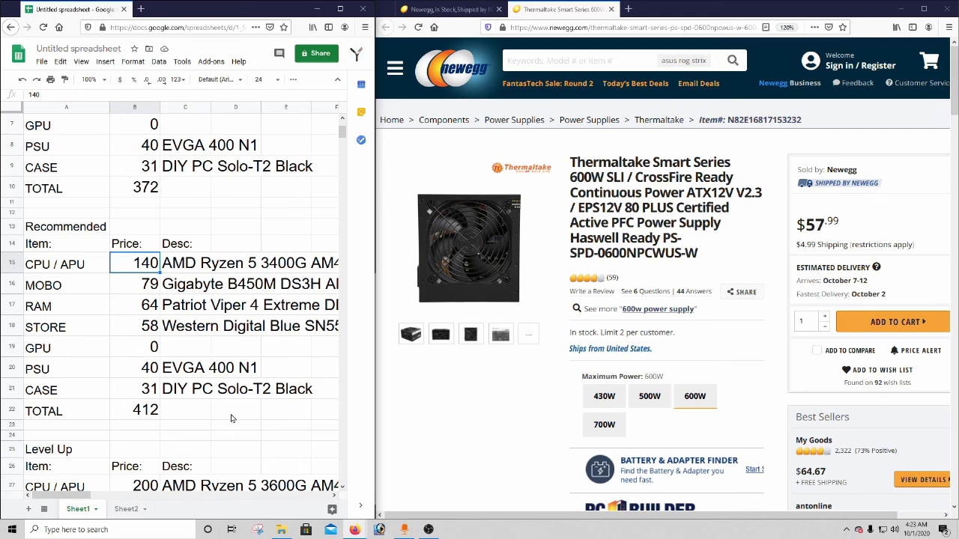
{"action": "left_click", "coordinate": [404, 529]}
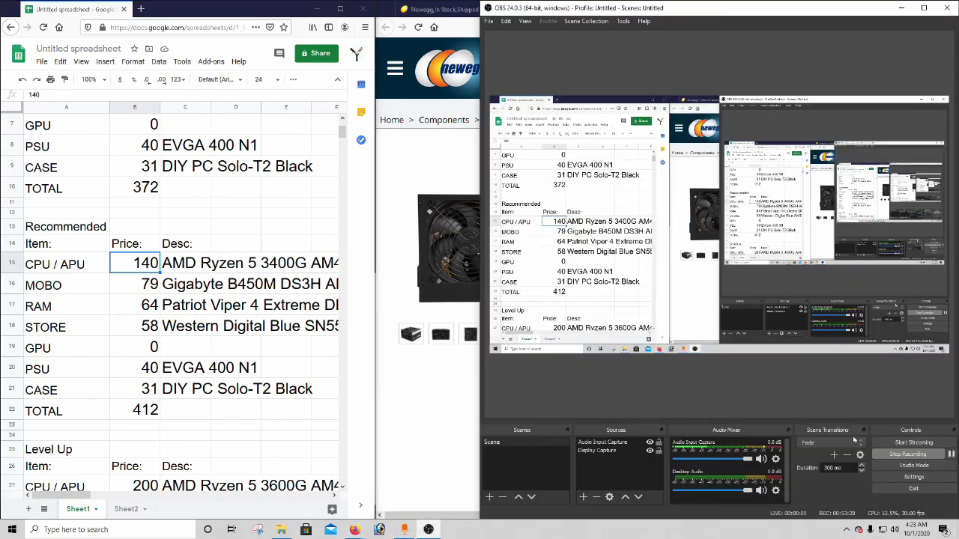